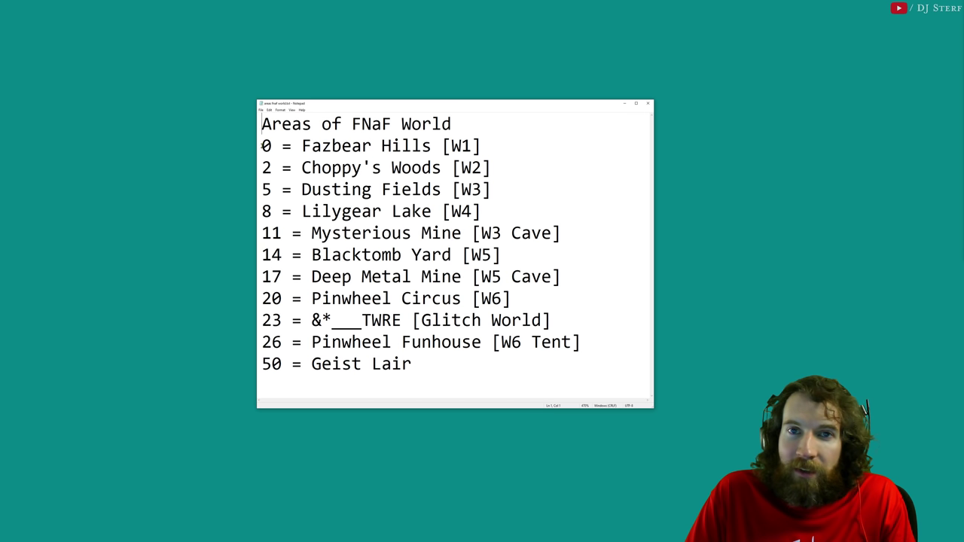
Step: Highlight area numbers 0 and 2, then select the area lines 0 through 26
drag(259, 146, 267, 146)
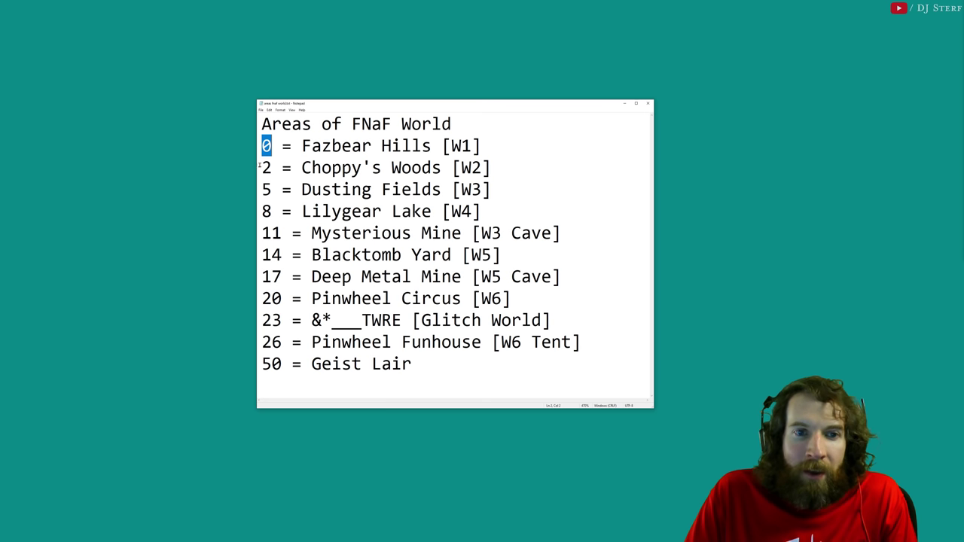
drag(259, 166, 272, 164)
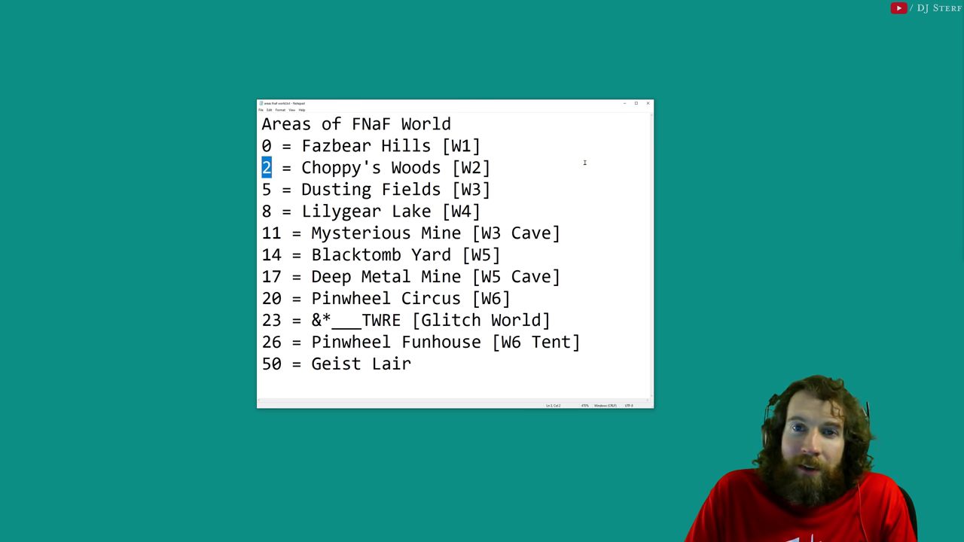
mouse_move(432, 357)
mouse_down()
mouse_move(261, 320)
mouse_move(261, 189)
mouse_move(446, 363)
mouse_up()
drag(595, 345, 213, 148)
Step: Try the notes '[Halloween Update 2]' and '(Can't unlock chars)' after Geist Lair, then remove them
click(482, 366)
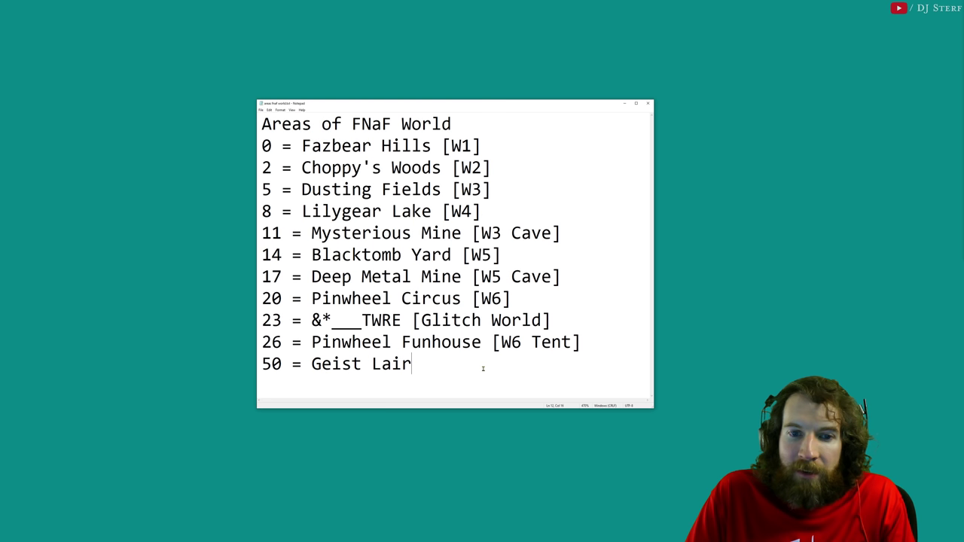
text([Hall)
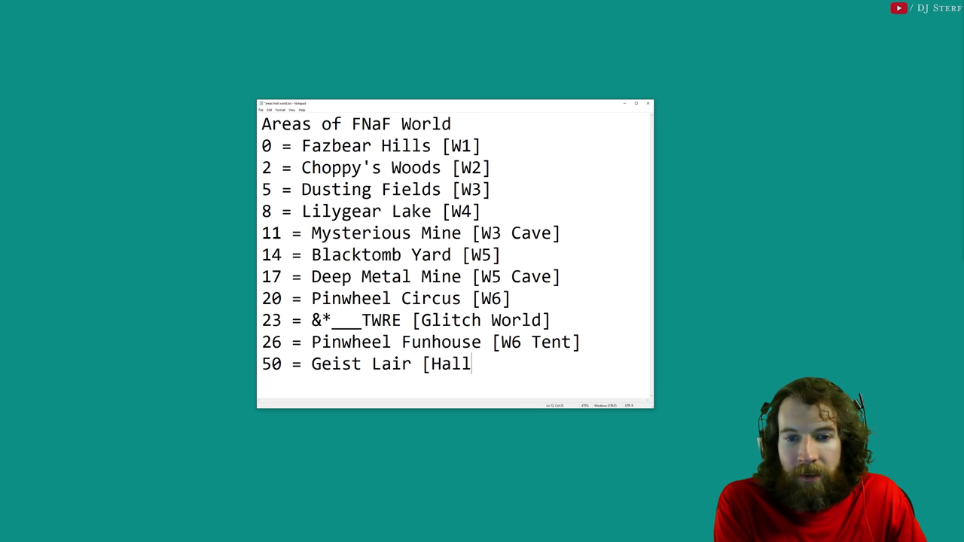
text(oween Update 2)
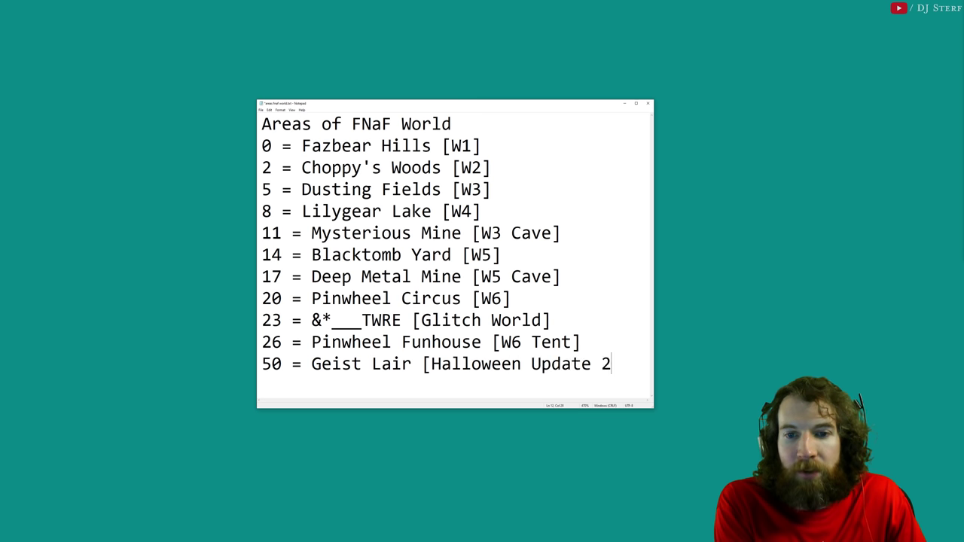
text(])
key(BackSpace)
key(BackSpace)
key(BackSpace)
key(BackSpace)
key(BackSpace)
key(BackSpace)
key(BackSpace)
key(BackSpace)
key(BackSpace)
key(BackSpace)
key(BackSpace)
key(BackSpace)
key(BackSpace)
key(BackSpace)
key(BackSpace)
key(BackSpace)
key(BackSpace)
key(BackSpace)
key(BackSpace)
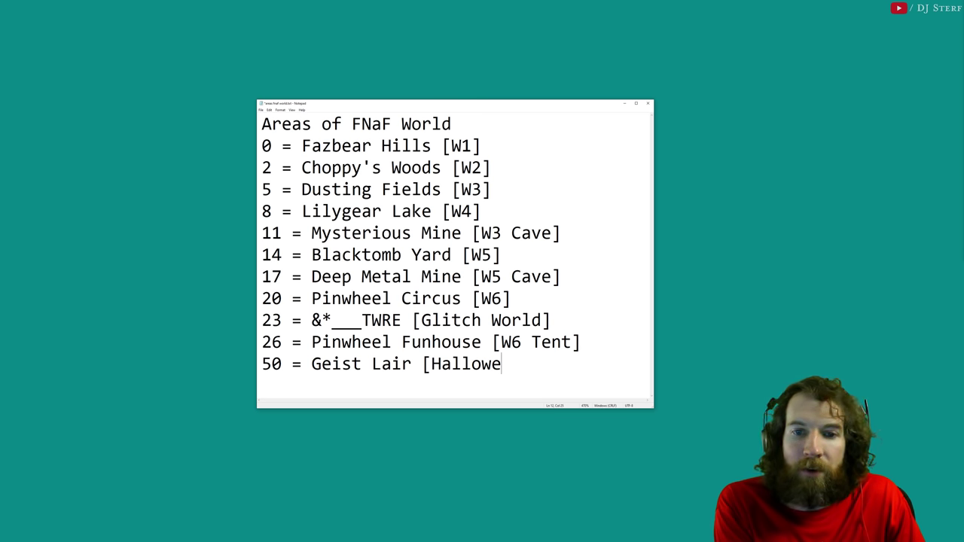
key(BackSpace)
text((Can't)
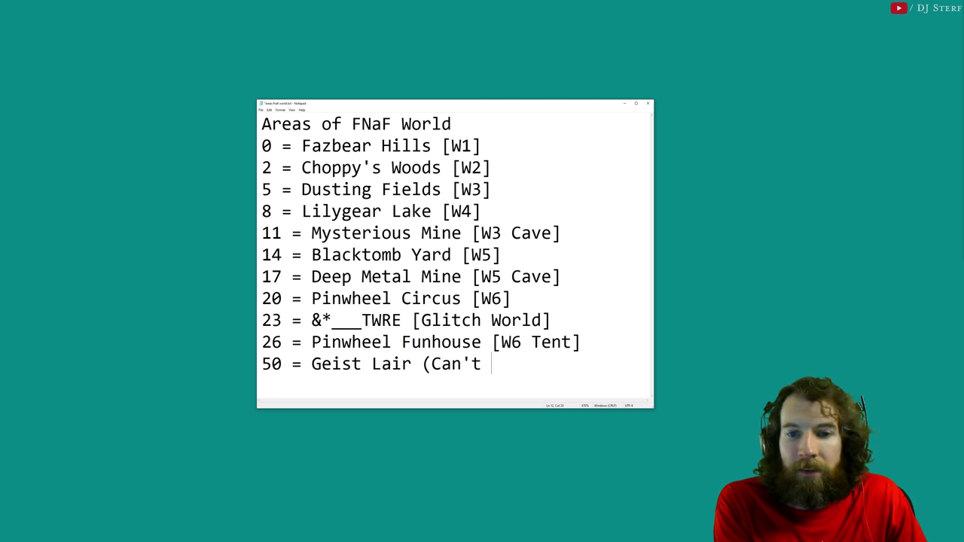
text( unlock chars))
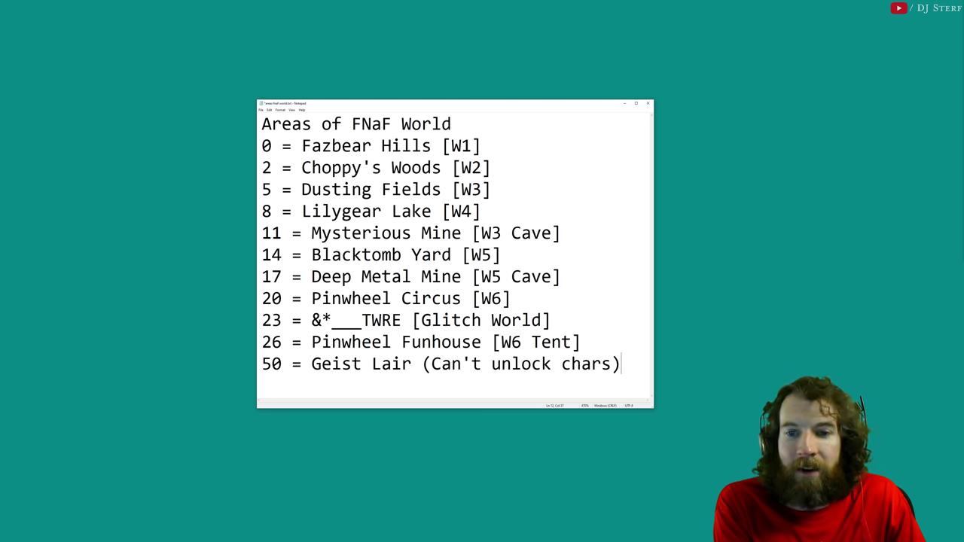
key(BackSpace)
key(BackSpace)
key(BackSpace)
key(BackSpace)
key(BackSpace)
key(BackSpace)
key(BackSpace)
key(BackSpace)
key(BackSpace)
key(BackSpace)
key(BackSpace)
key(BackSpace)
key(BackSpace)
key(BackSpace)
key(BackSpace)
key(BackSpace)
key(BackSpace)
key(BackSpace)
key(BackSpace)
key(BackSpace)
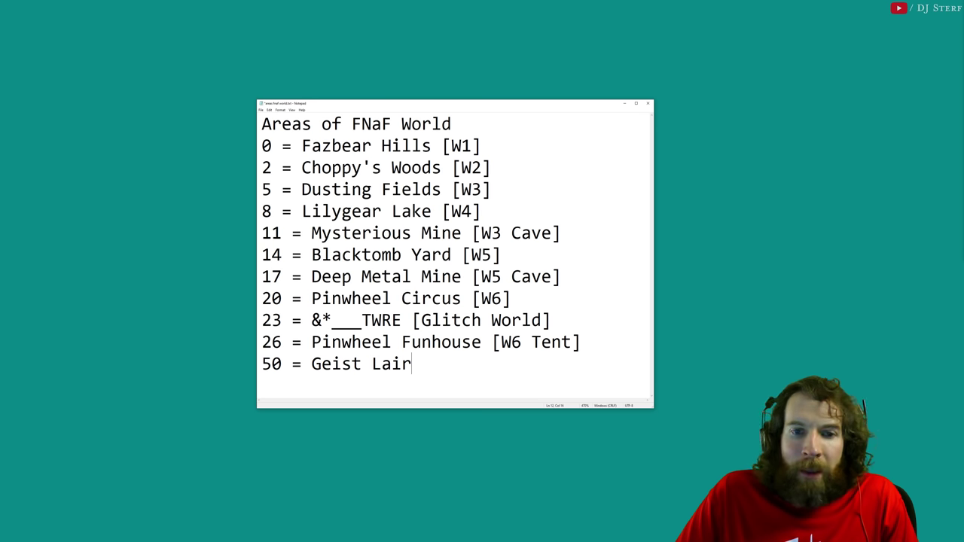
Step: Select the area lines from Pinwheel Funhouse up through Fazbear Hills, then clear the selection
key(Up)
key(End)
key(shift+Home)
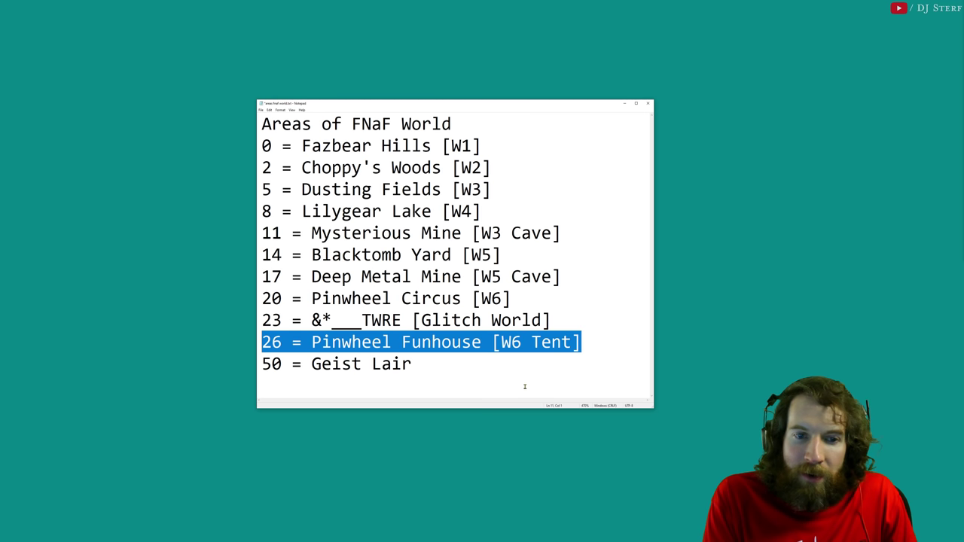
key(shift+Up)
key(shift+Up)
key(shift+Up)
key(shift+Up)
key(shift+Up)
key(shift+Up)
key(shift+Up)
key(shift+Up)
key(shift+Up)
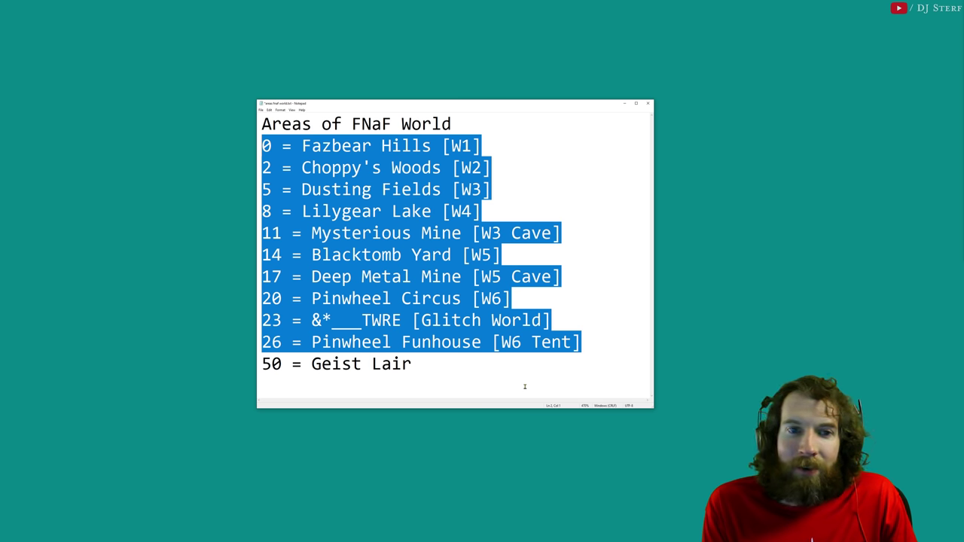
key(Down)
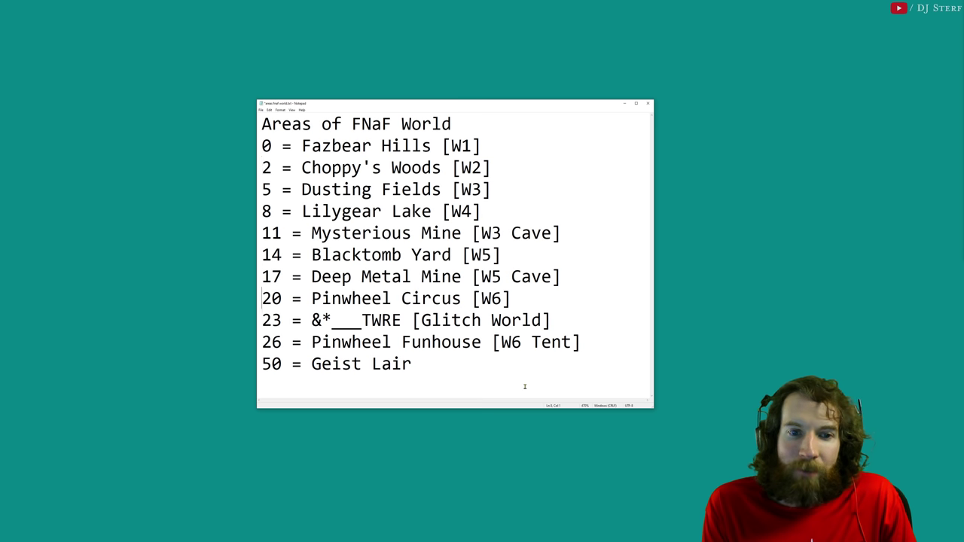
key(Down)
key(Down)
key(shift+Up)
key(shift+Up)
key(shift+Up)
key(shift+Up)
key(shift+Up)
key(shift+Up)
key(shift+Up)
key(shift+Up)
key(Down)
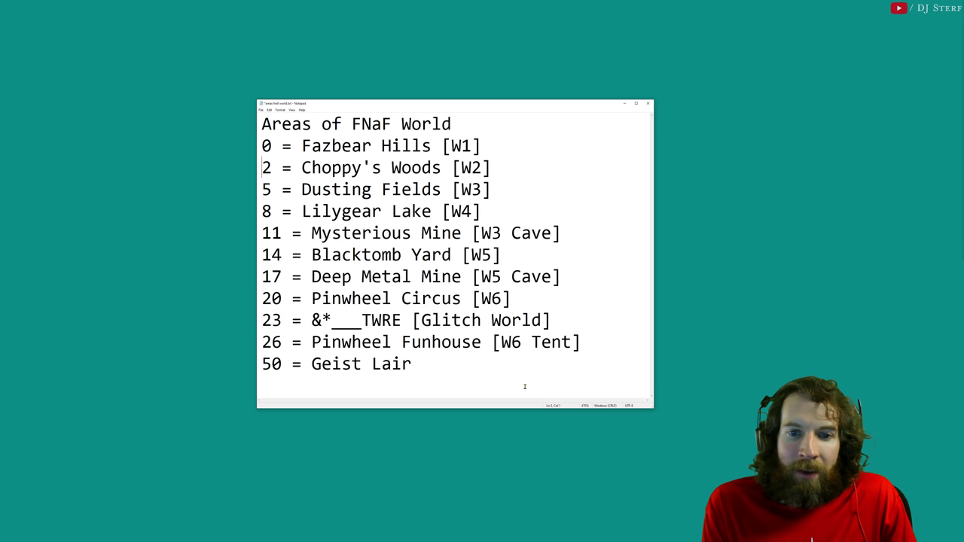
Step: Append '/Flipside' to the Glitch World line, try 'Inverse' instead, then undo back
key(Down)
key(Down)
key(Down)
key(Down)
key(Down)
key(Down)
key(Down)
key(End)
key(Left)
text(/)
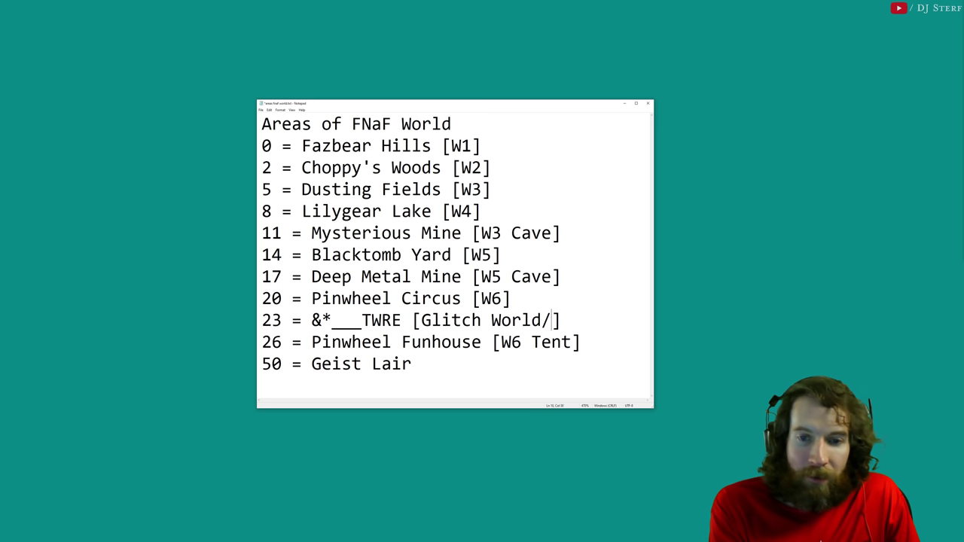
text(Flipside)
key(ctrl+shift+Left)
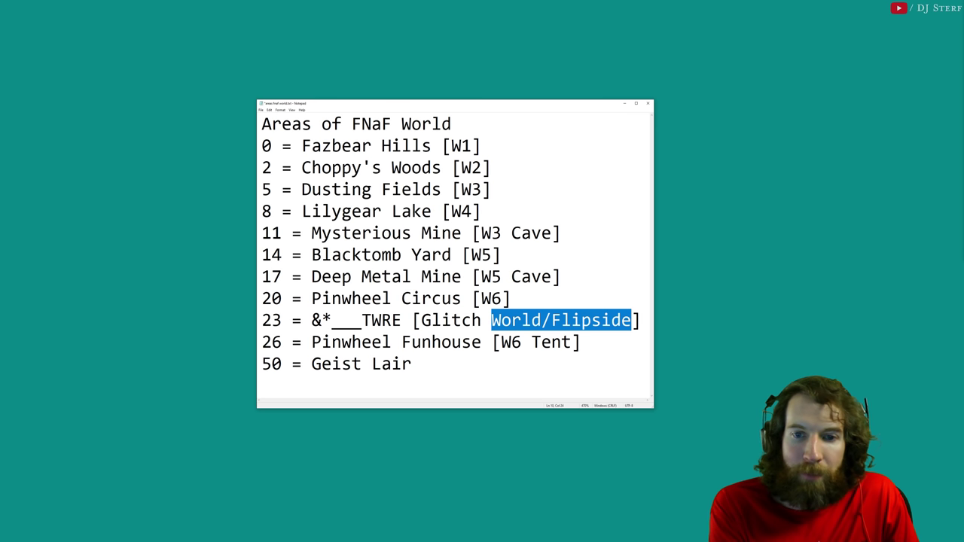
key(BackSpace)
key(BackSpace)
key(BackSpace)
key(BackSpace)
key(BackSpace)
key(BackSpace)
key(BackSpace)
key(BackSpace)
text(Inverse)
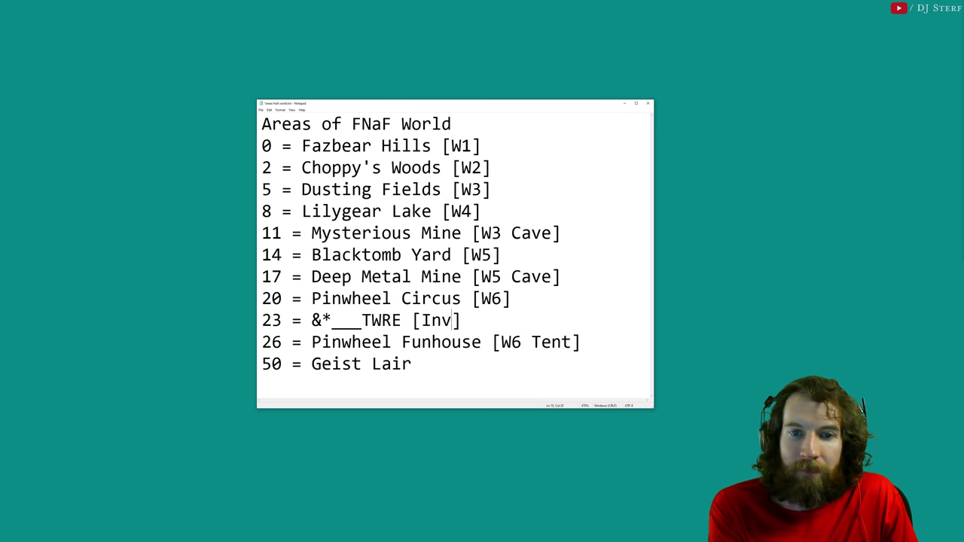
key(ctrl+z)
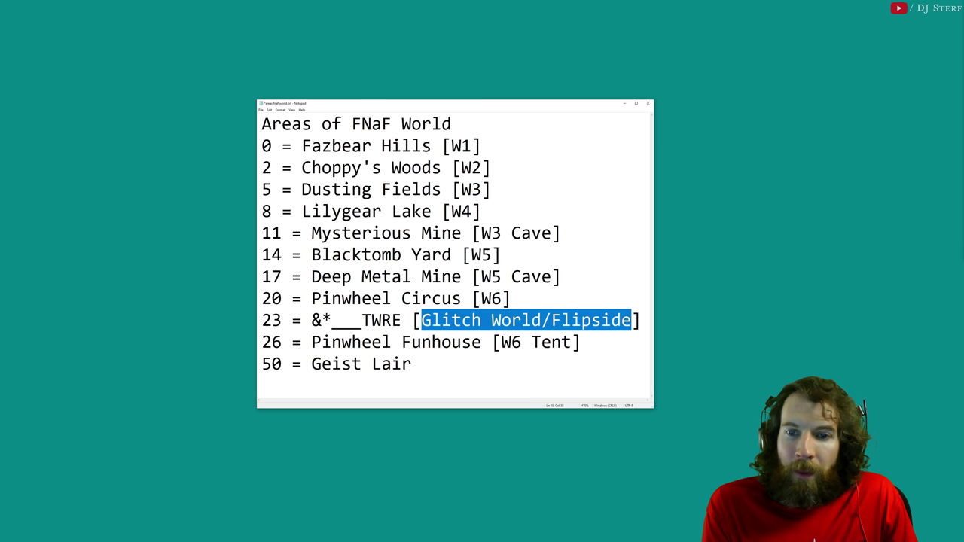
key(Right)
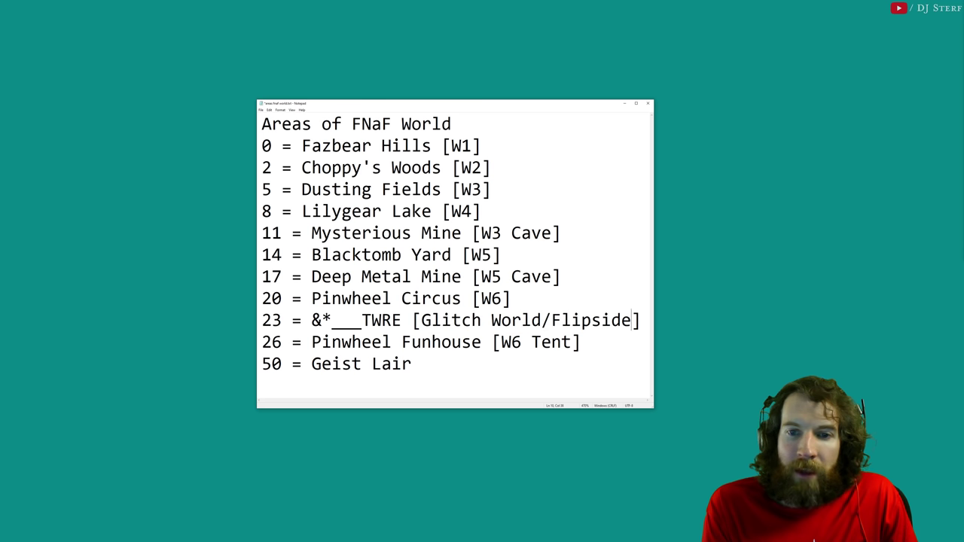
Step: Rework the Glitch World bracket text, finally deleting '/Flipside' from that line
click(491, 321)
key(Right)
key(Right)
key(Right)
key(Right)
key(Right)
key(Right)
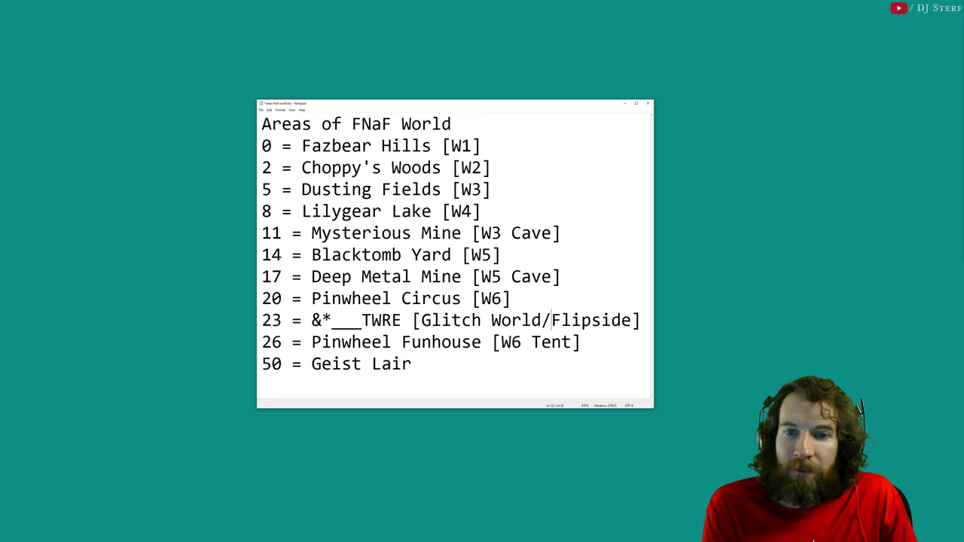
key(ctrl+shift+Left)
key(ctrl+shift+Left)
key(ctrl+shift+Left)
key(ctrl+shift+Left)
key(shift+Right)
key(BackSpace)
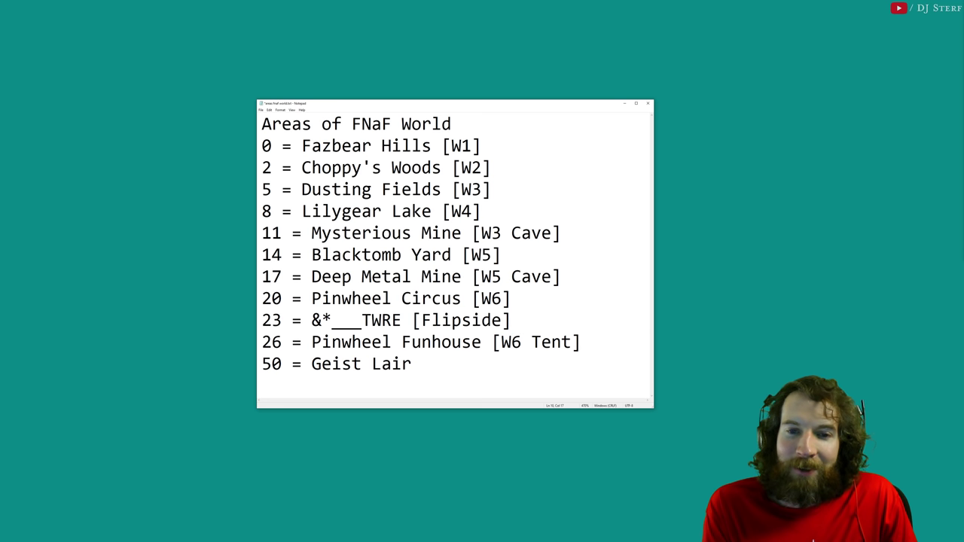
key(ctrl+z)
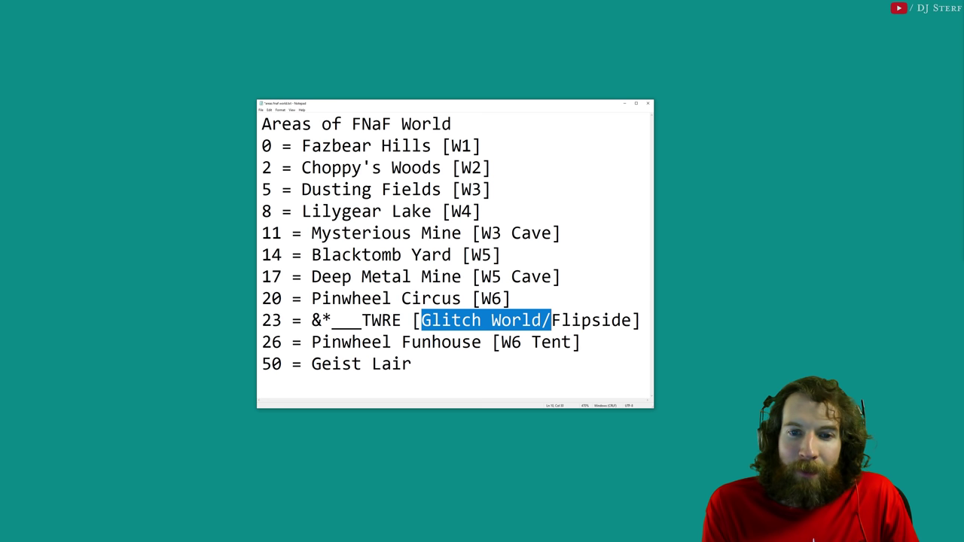
key(BackSpace)
key(ctrl+z)
key(End)
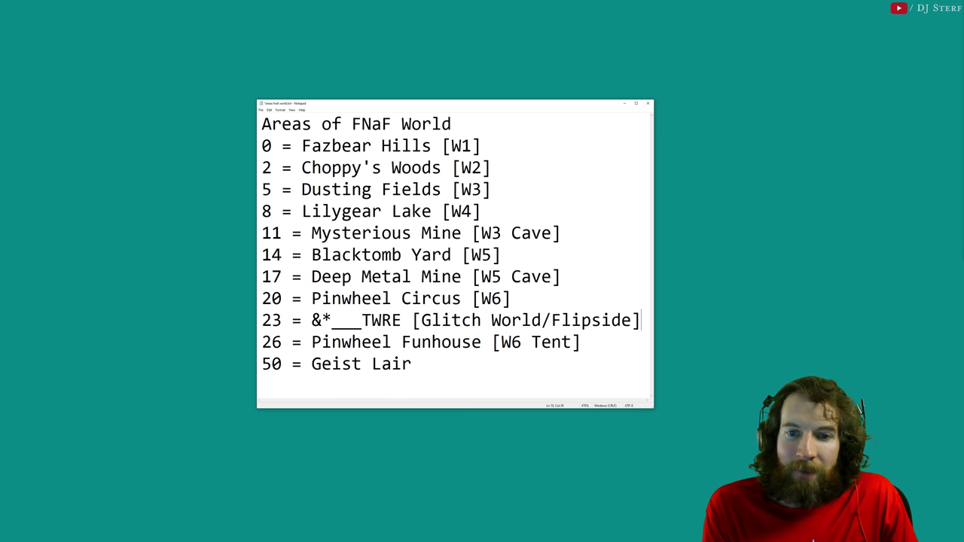
key(Left)
key(shift+Left)
key(shift+Left)
key(shift+Left)
key(shift+Left)
key(shift+Left)
key(shift+Left)
key(shift+Left)
key(shift+Left)
key(shift+Left)
key(BackSpace)
Step: Select the Pinwheel Funhouse line, then review the roller's event list and test-run the app
key(Down)
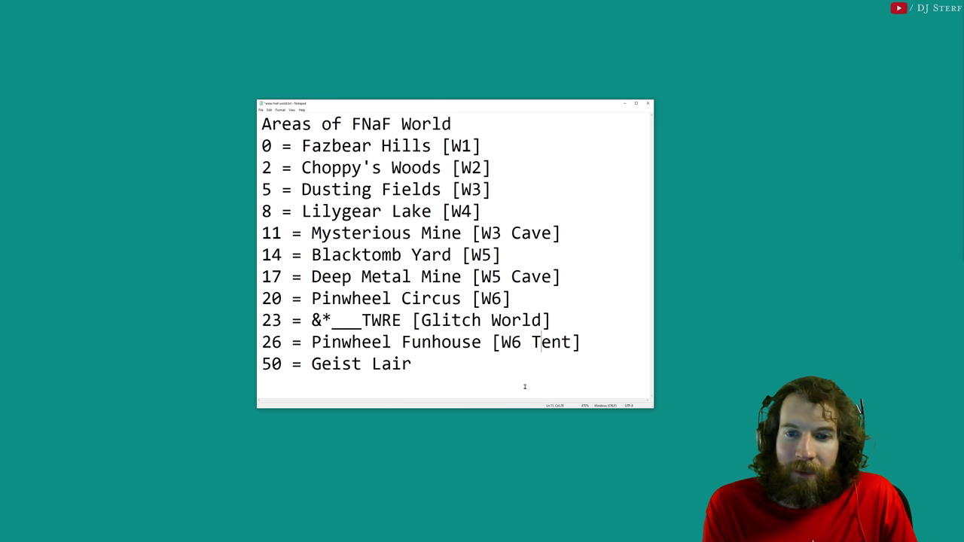
key(End)
key(shift+Home)
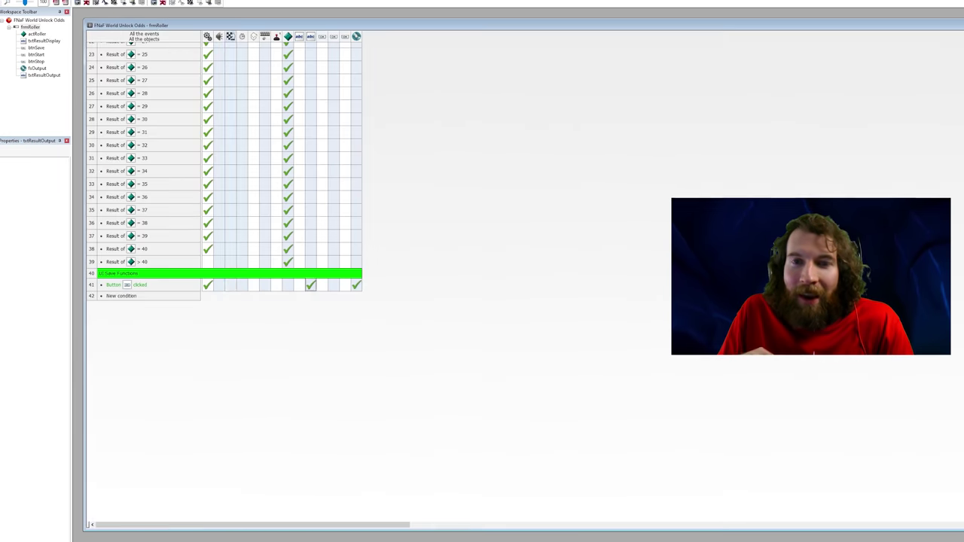
click(225, 344)
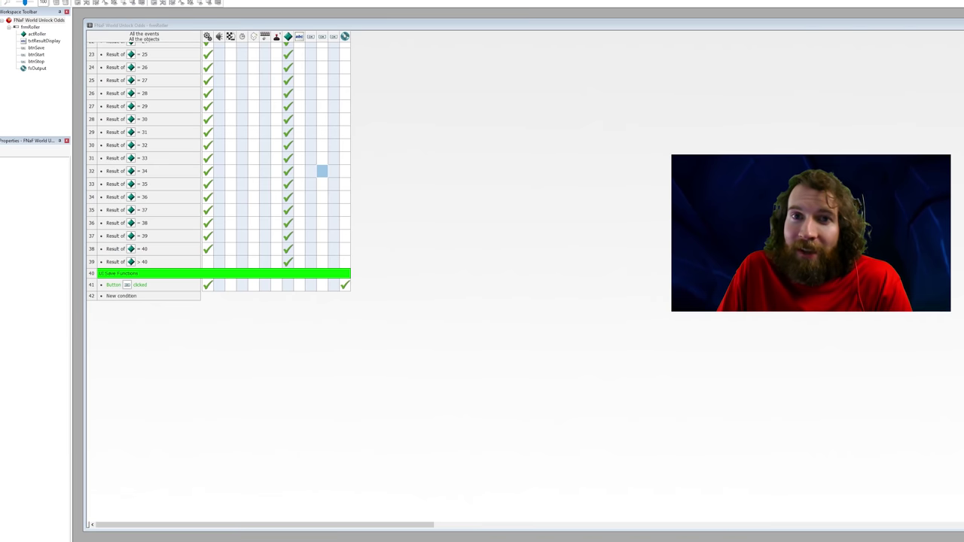
key(F7)
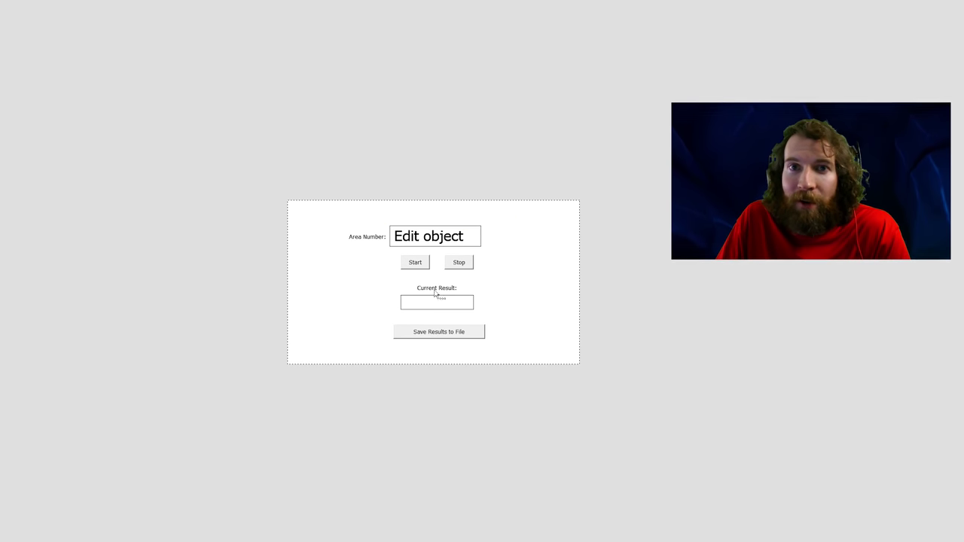
Step: Align and space the roller's controls in one centred column, then test-run and start area 26
right_click(441, 291)
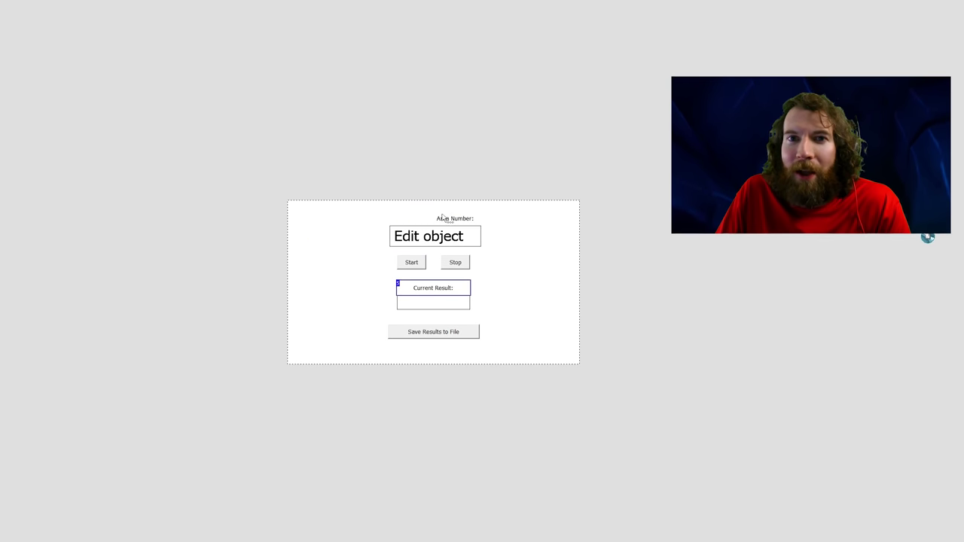
right_click(459, 238)
mouse_move(518, 354)
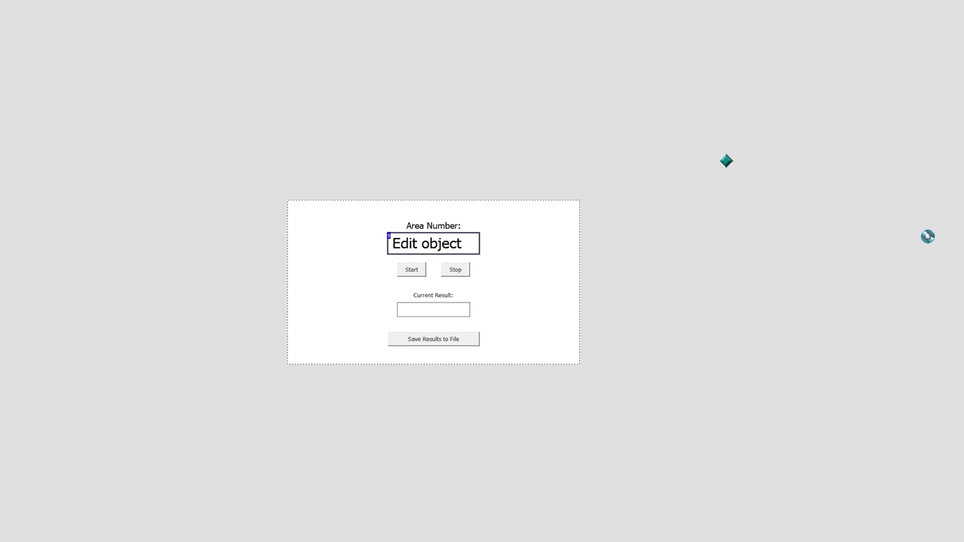
key(F5)
click(652, 411)
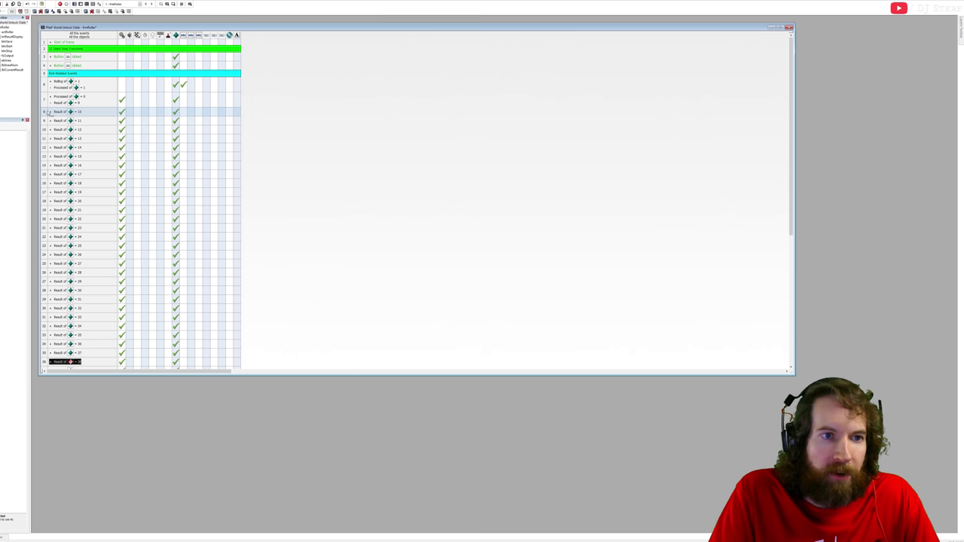
Step: Select the Result events from row 8 to 39 and paste the Processed = 0 check into row 8
click(75, 111)
scroll(104, 171, down, 5)
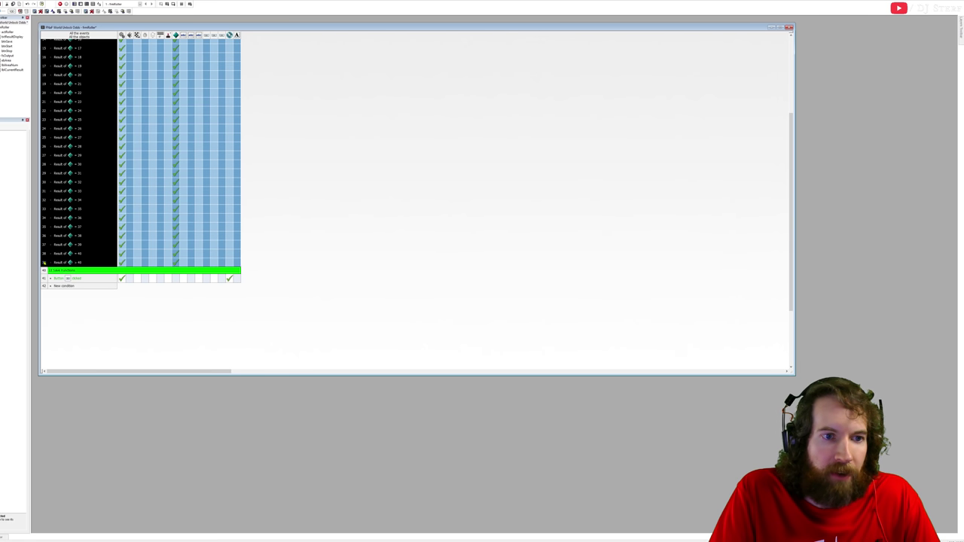
shift+click(83, 262)
scroll(252, 187, up, 5)
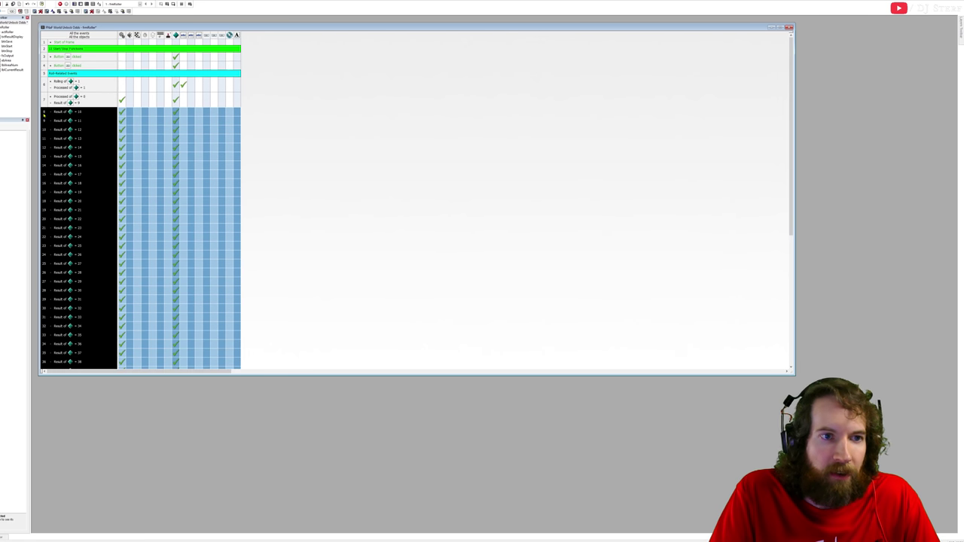
right_click(44, 114)
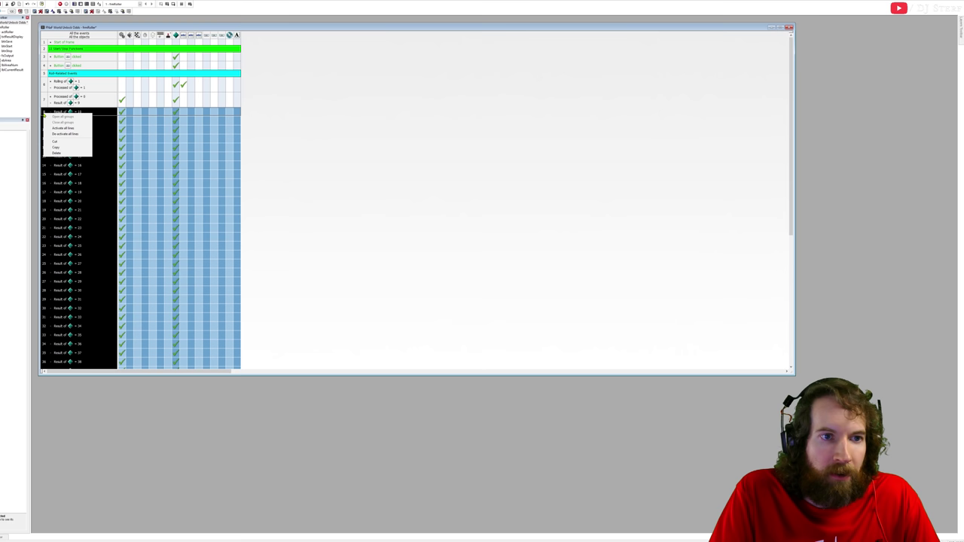
click(67, 147)
click(60, 112)
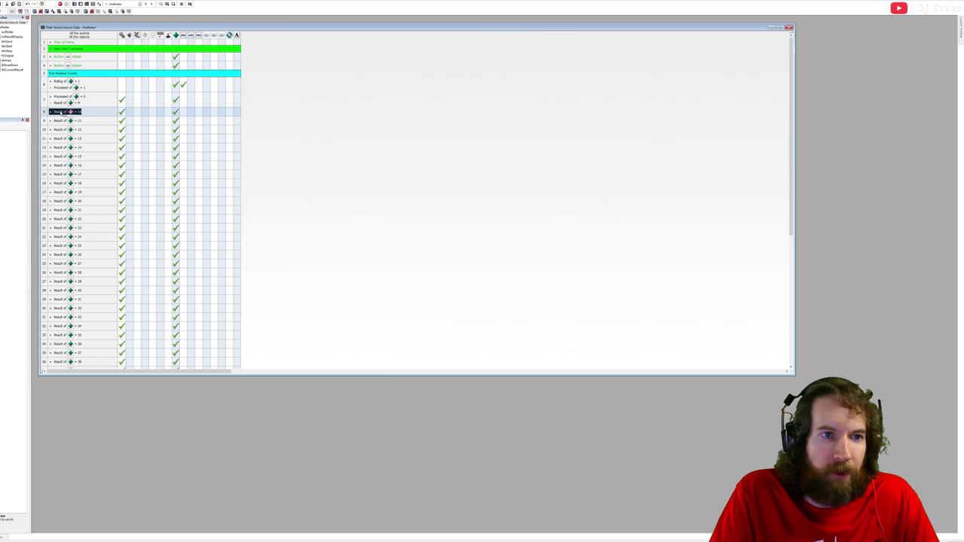
key(ctrl+v)
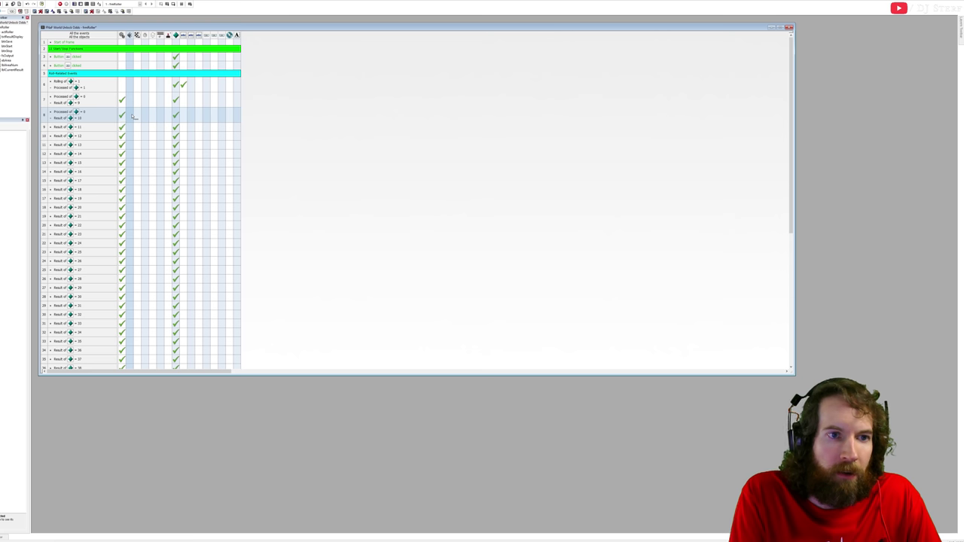
Step: Paste the Processed = 0 check into each following Result event
key(Down)
key(ctrl+v)
key(Down)
key(Down)
key(ctrl+v)
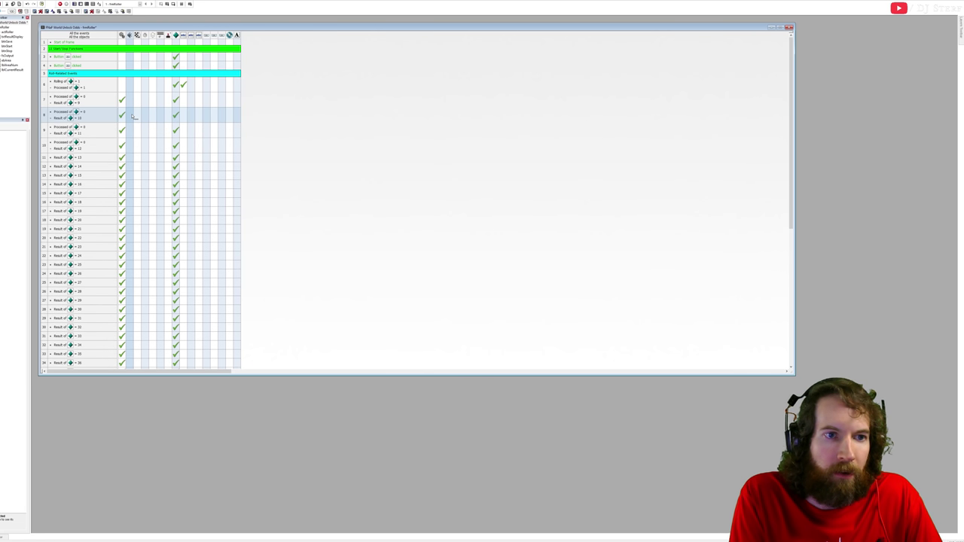
key(Down)
key(Down)
key(ctrl+v)
key(Down)
key(Down)
key(ctrl+v)
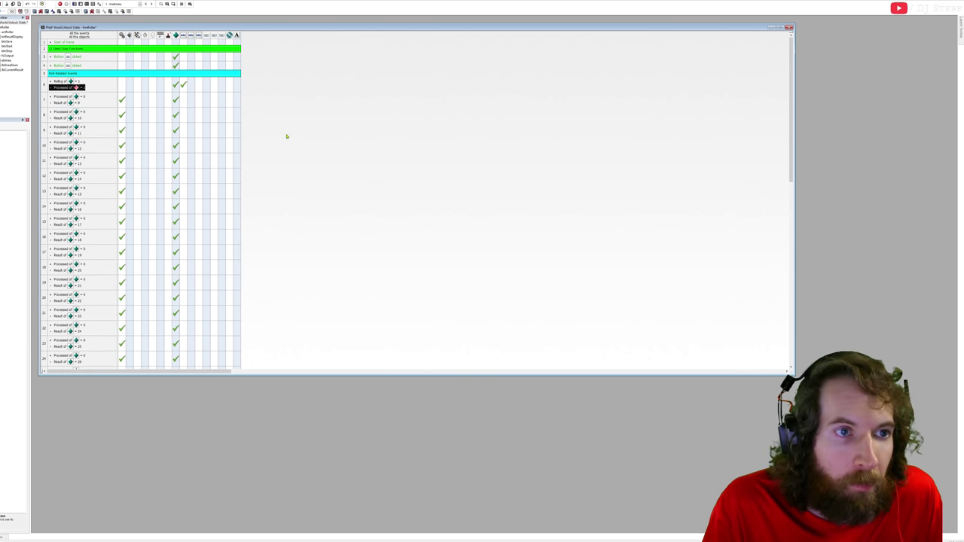
key(Down)
key(Down)
key(Down)
key(Down)
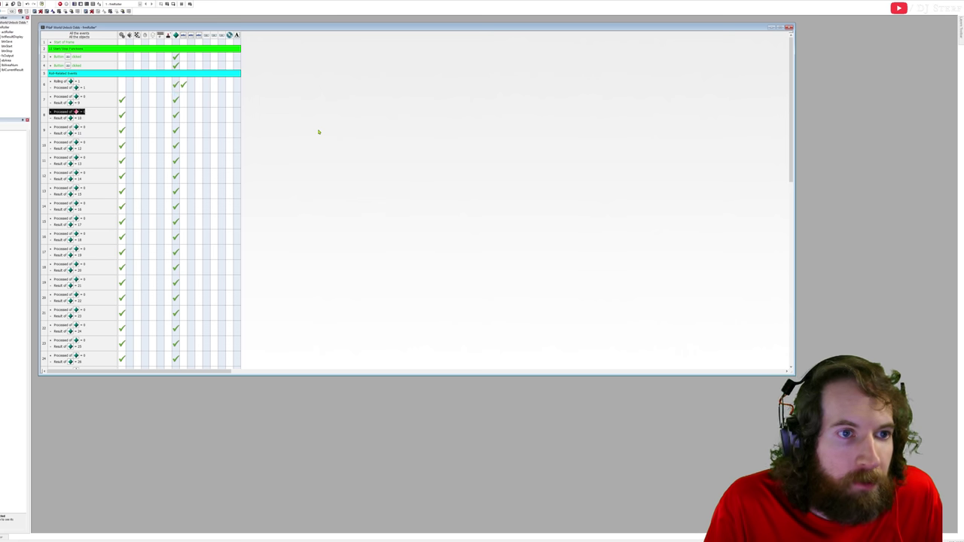
Step: Step down through the events to row 39, confirming each has the Processed check
key(Down)
key(Down)
key(Down)
key(Down)
key(Down)
key(Down)
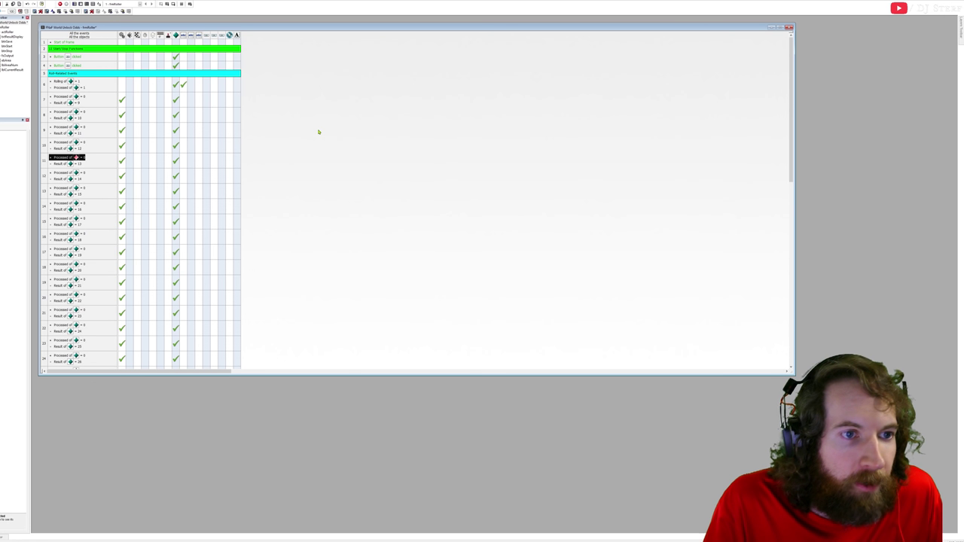
key(Down)
key(Down)
key(Down)
key(Down)
key(Down)
key(Down)
key(Down)
key(Down)
key(Down)
key(Down)
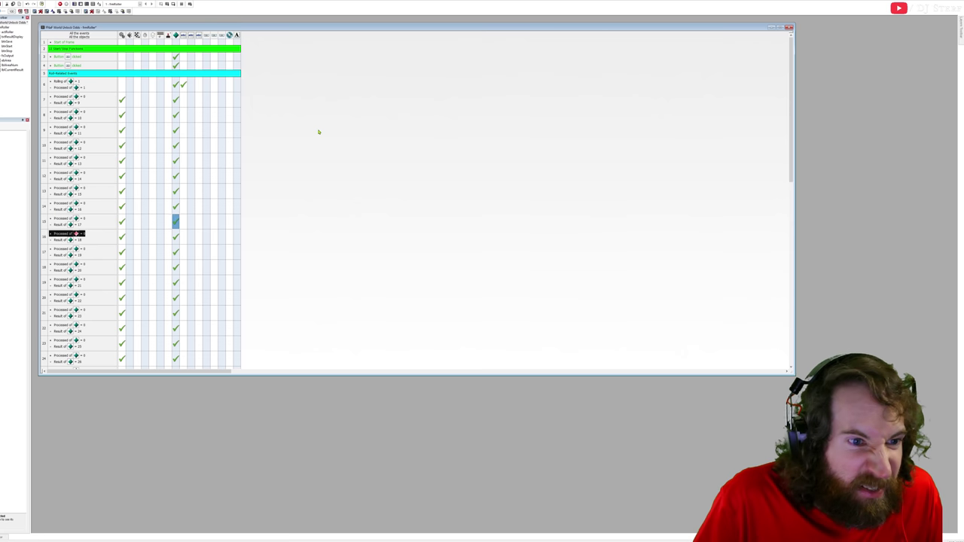
key(Down)
key(Down)
key(Down)
key(Down)
key(Down)
key(Down)
key(Down)
key(Down)
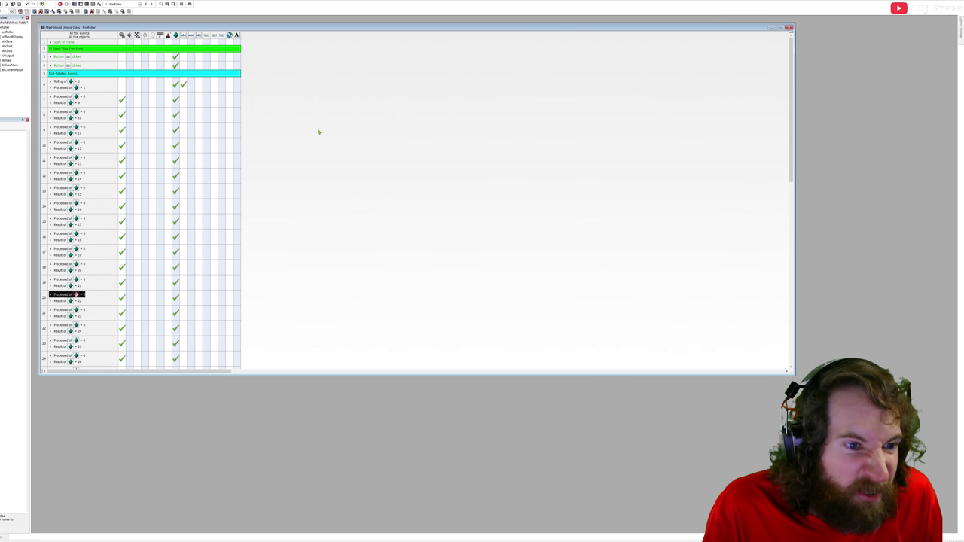
key(Down)
key(Down)
key(Down)
key(Down)
key(Down)
key(Down)
key(Down)
key(Down)
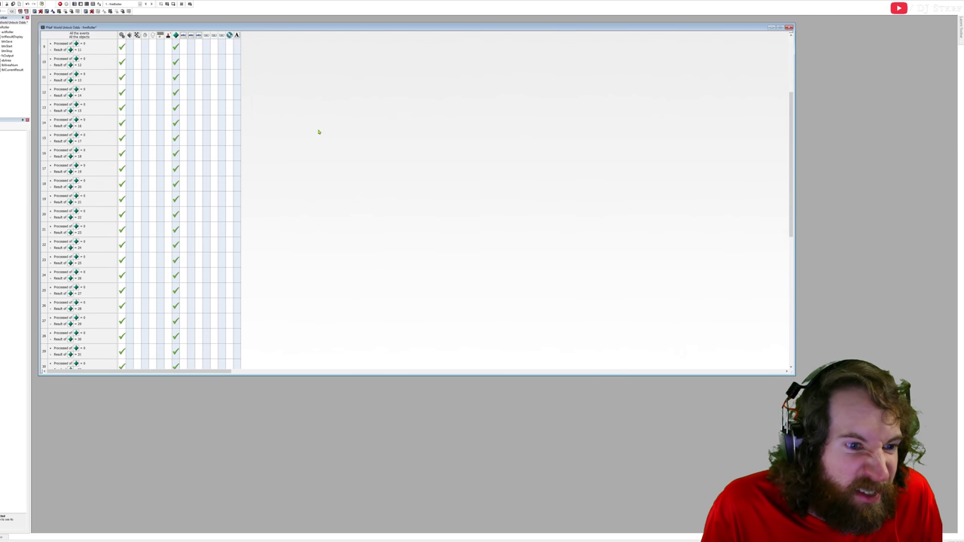
key(Down)
key(Down)
key(Down)
key(Down)
key(Down)
key(Down)
key(Down)
key(Down)
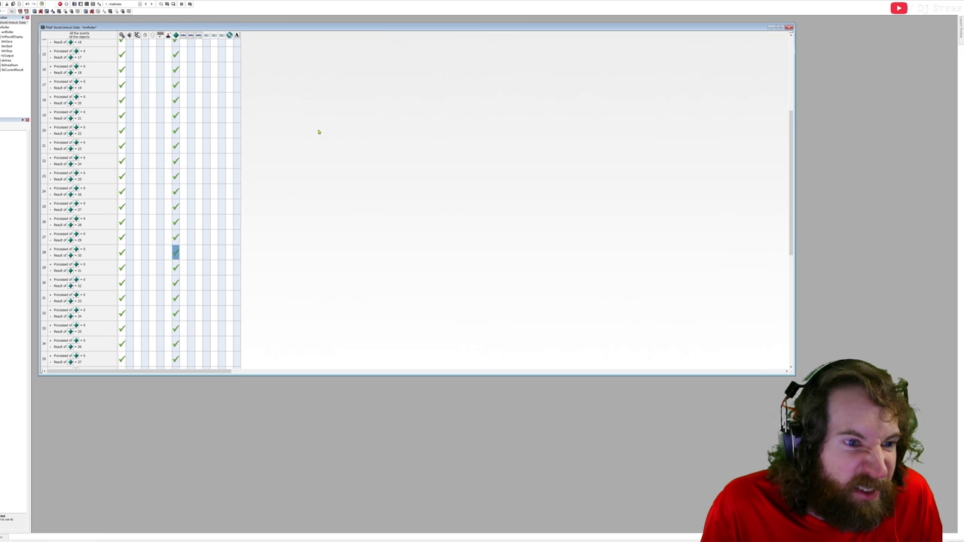
key(Down)
key(Down)
key(Down)
key(Down)
key(Down)
key(Down)
key(Down)
key(Down)
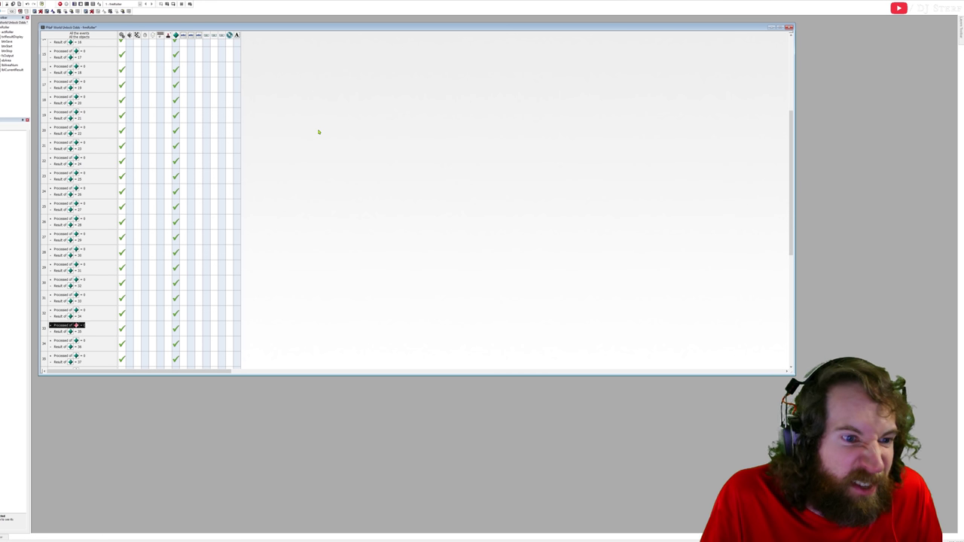
key(Down)
key(Down)
key(Down)
key(Down)
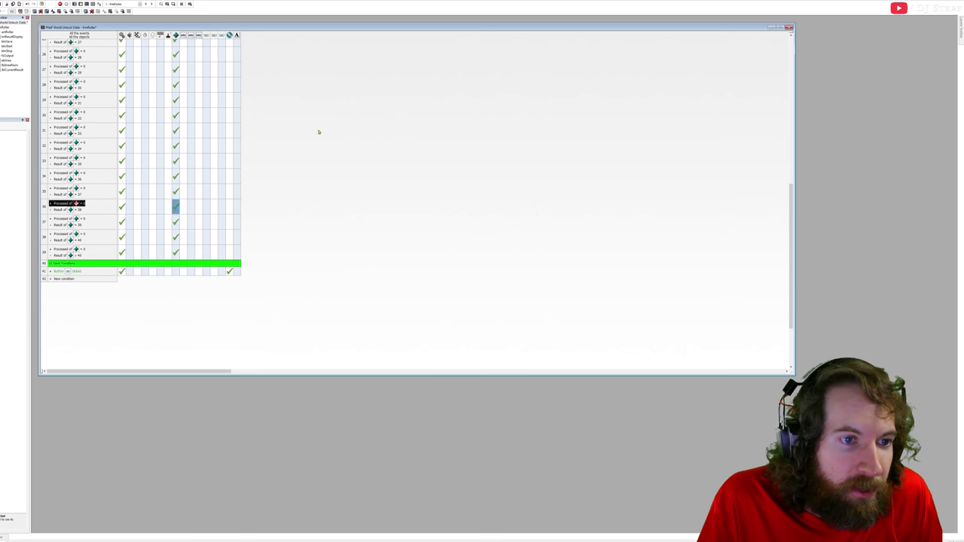
key(Down)
key(Down)
key(Down)
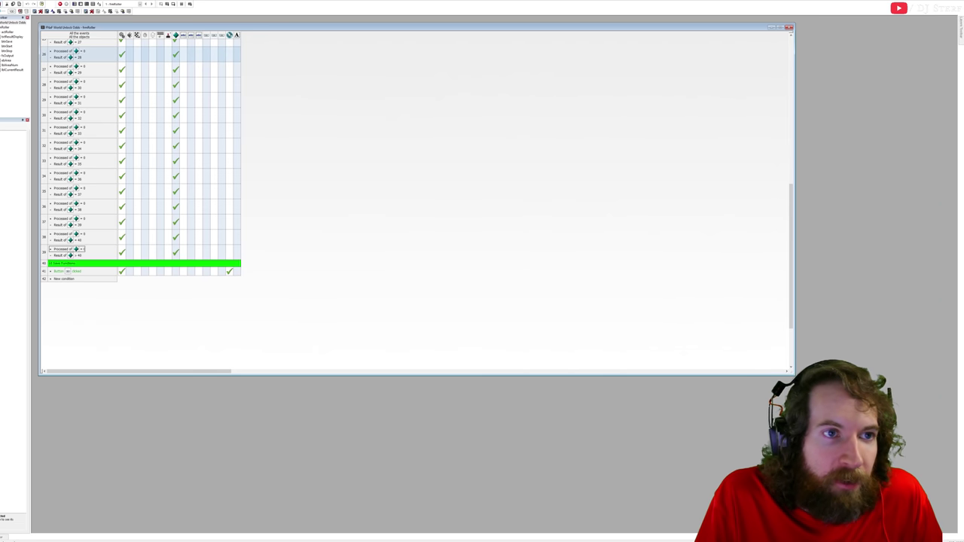
Step: Choose Build & Run from the toolbar's Run dropdown
click(41, 4)
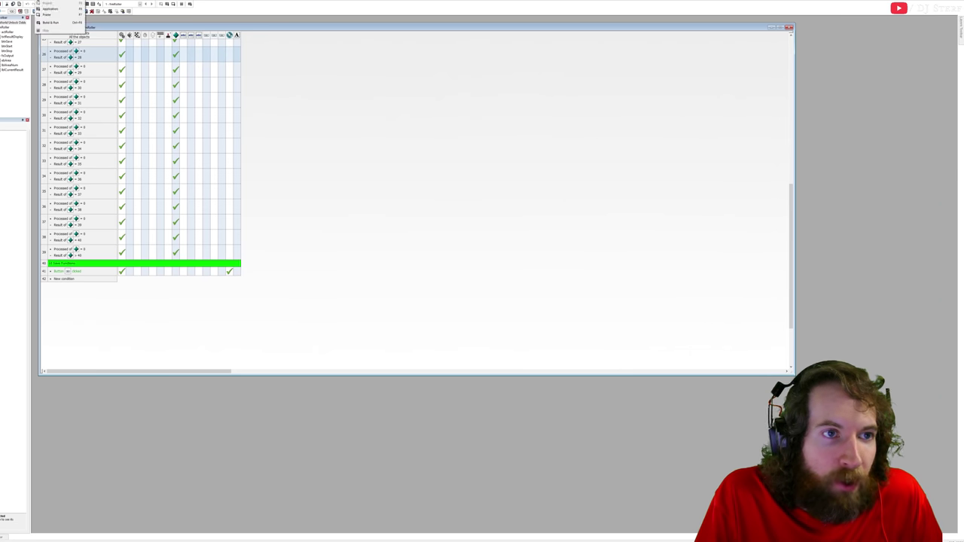
click(49, 24)
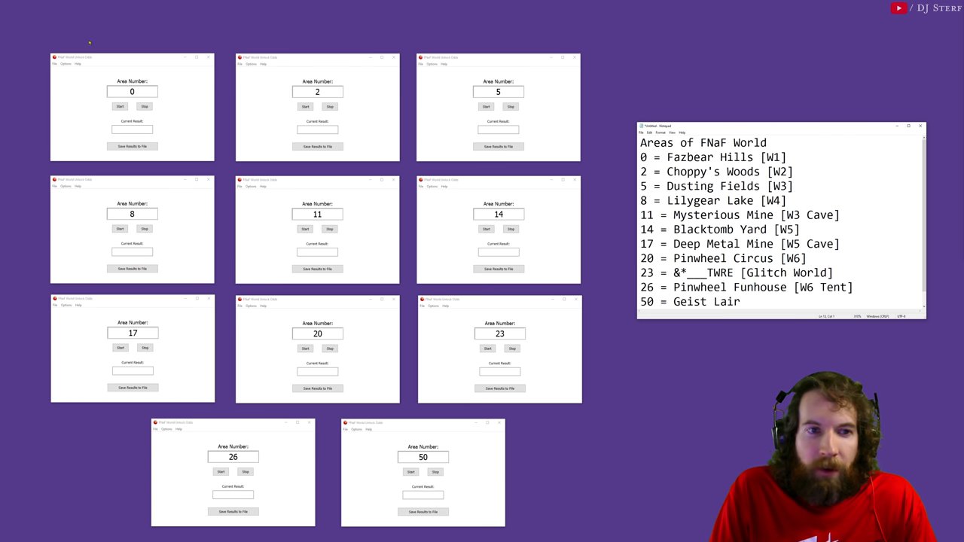
Step: Start rolling in areas 0, 2, 5, 8, 11, 14, 17, 20, 23, 26 and 50, then save area 0's results
click(121, 106)
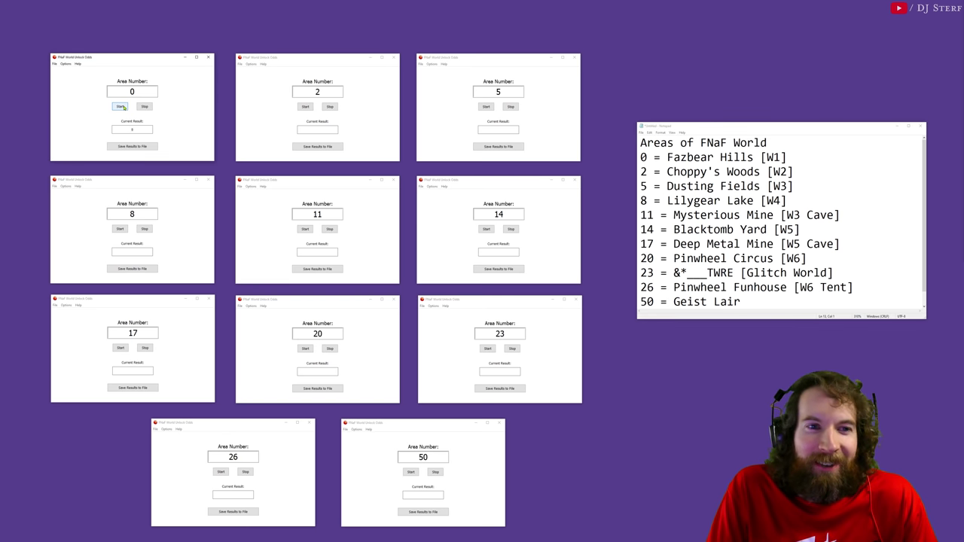
click(305, 106)
click(486, 106)
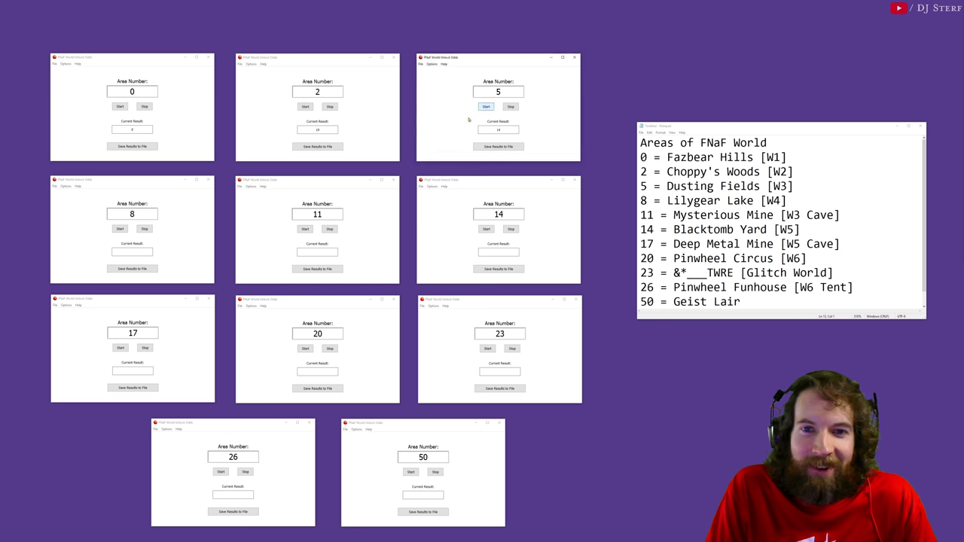
click(120, 228)
click(305, 228)
click(486, 228)
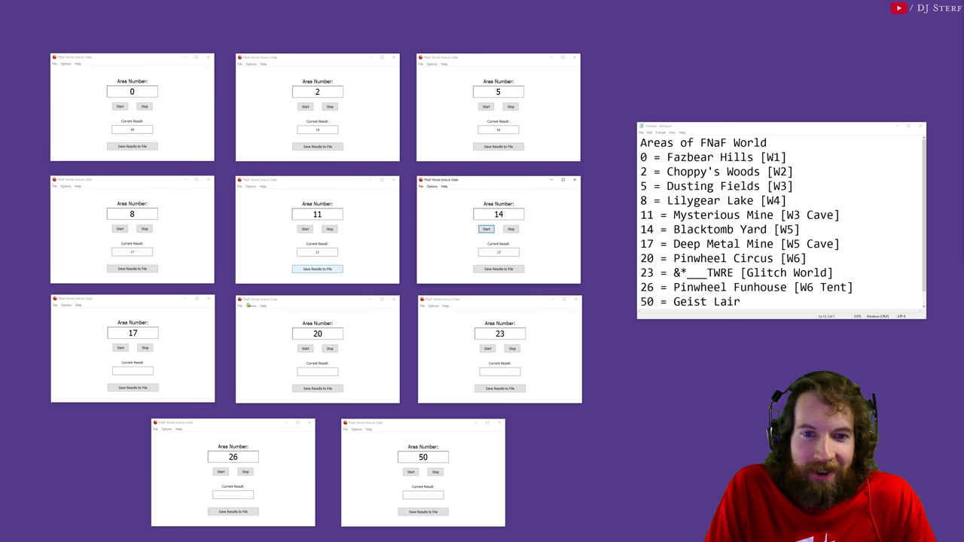
click(120, 347)
click(305, 348)
click(487, 348)
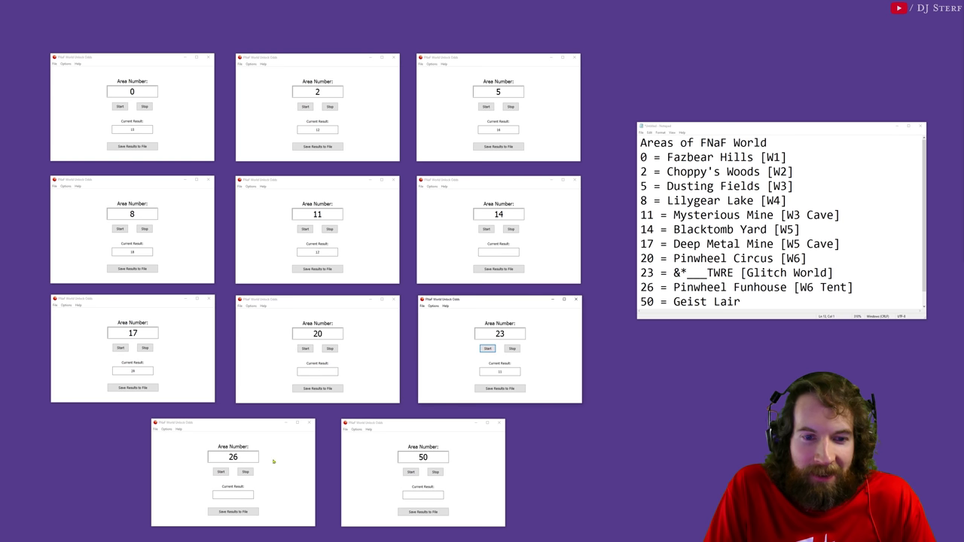
click(220, 471)
click(410, 471)
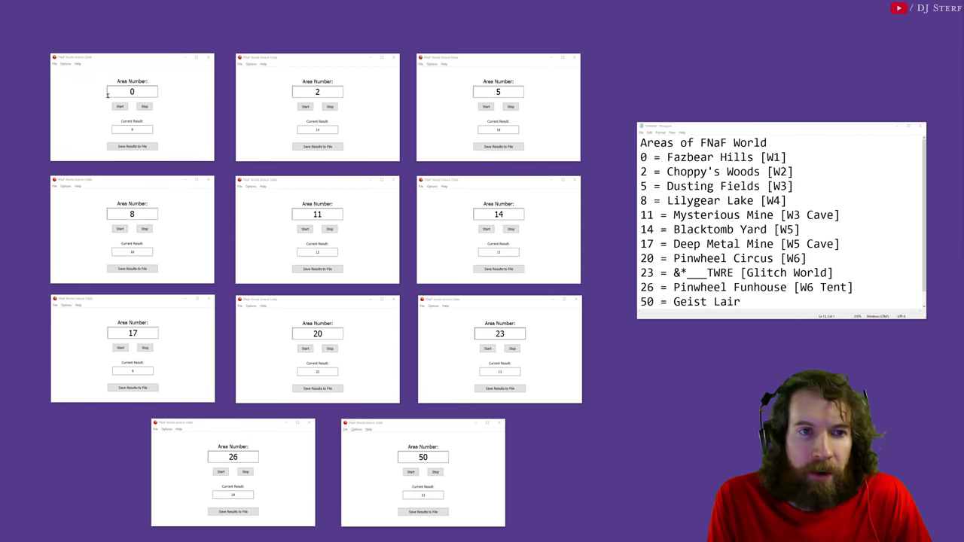
click(133, 147)
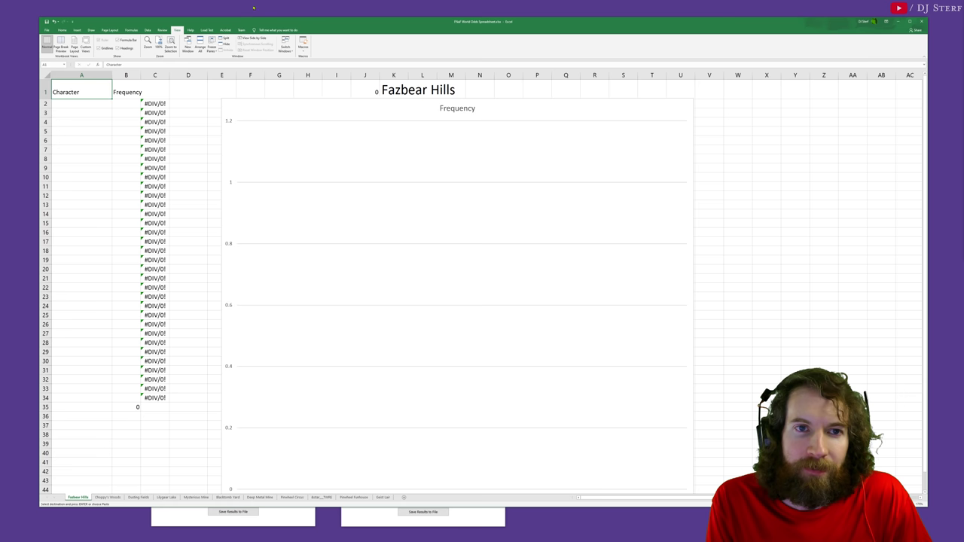
Step: Paste area 0's results into Fazbear Hills, check the 1399317 total in B35, then select D7
text(Character	Frequency BB	311042 JJ	362573 Phantom Freddy	414465 Phantom Chica	155706 Phantom BB	103761 Phantom Foxy	51770 Phantom Mangle	0 Withered Bonnie	0 Withered Chica	0 Withered Freddy	0 Withered Foxy	0 Shadow Freddy	0 Puppet	0 Withered Puppet	0 Golden Freddy	0 Paper Pals	0 Nightmare Freddy	0 Nightmare Bonnie	0 Nightmare Chica	0 Nightmare Foxy	0 Endo 01	0 Endo 02	0 Plushtrap	0 Endoplush	0 Springtrap	0 RWQFSFASXC	0 Crying Child	0 Funtime Foxy	0 Nightmare Fredbear	0 Nightmare	0 Fredbear	0 Spring Bonnie	0 (Out of Range)	0)
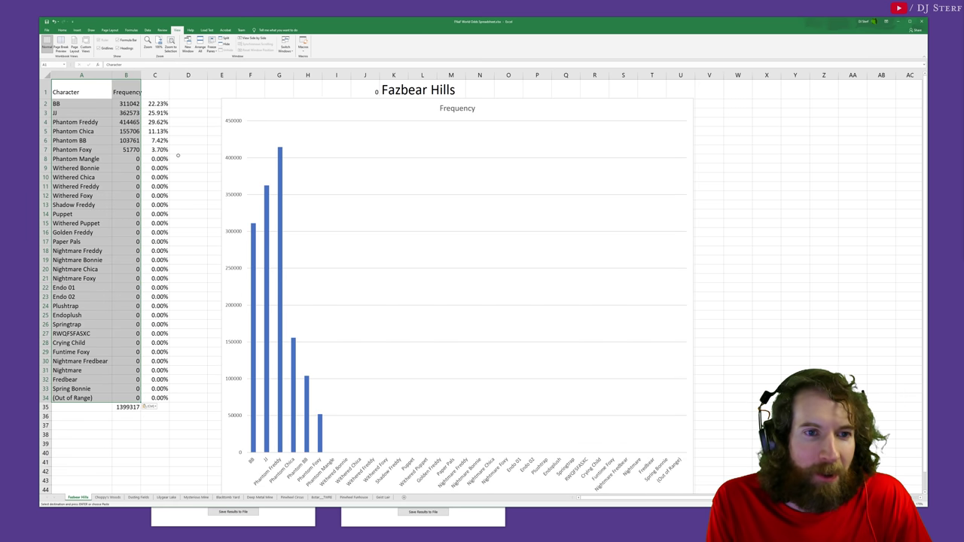
click(127, 407)
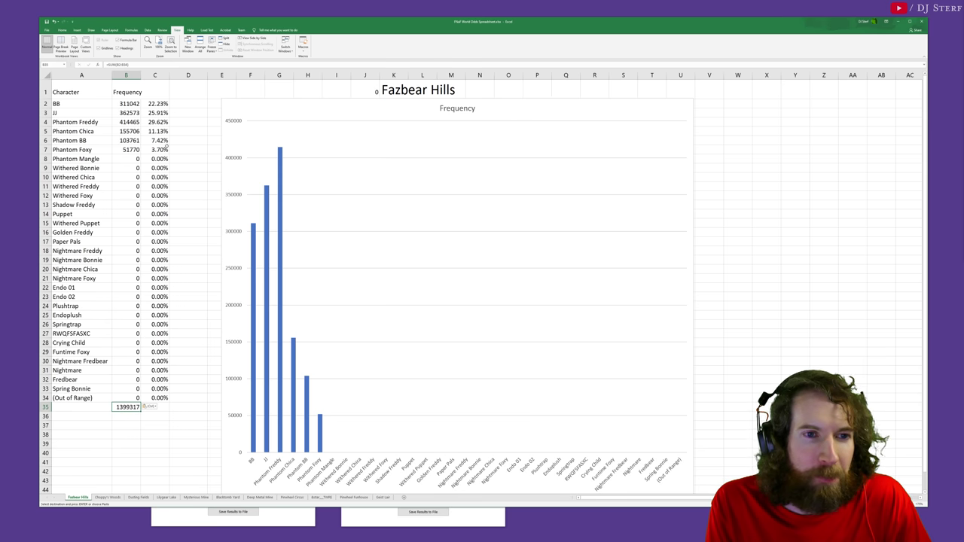
click(172, 149)
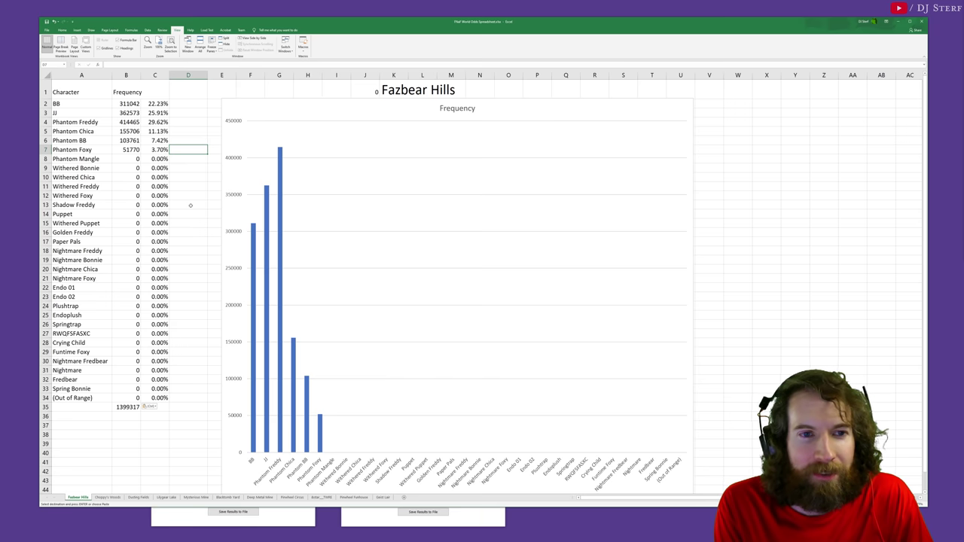
Step: Enter multipliers x, 2x, 3x, 6x, 7x and 8x into column D beside the first six characters
key(Up)
key(Down)
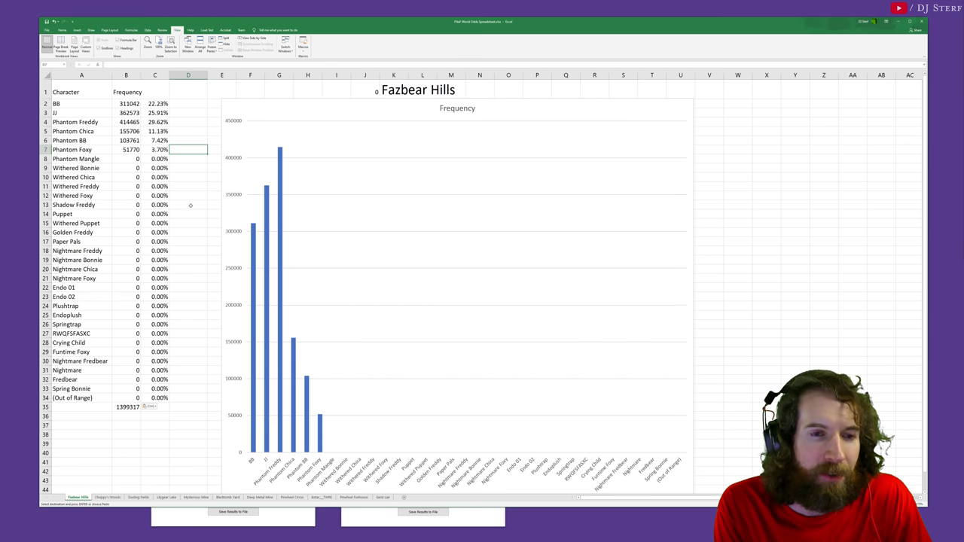
text(x)
key(Up)
text(2x)
key(Up)
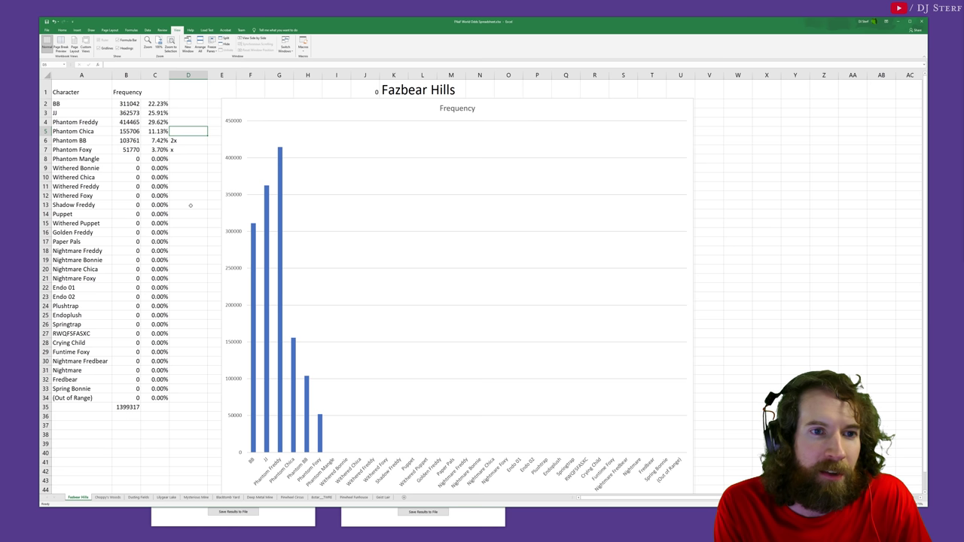
text(3x)
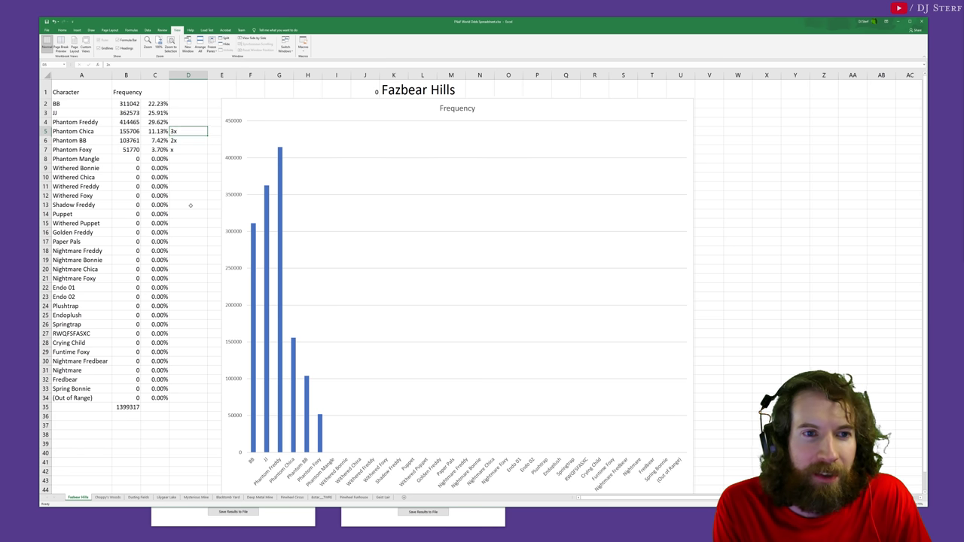
key(Up)
key(Up)
key(Up)
text(6x)
key(Down)
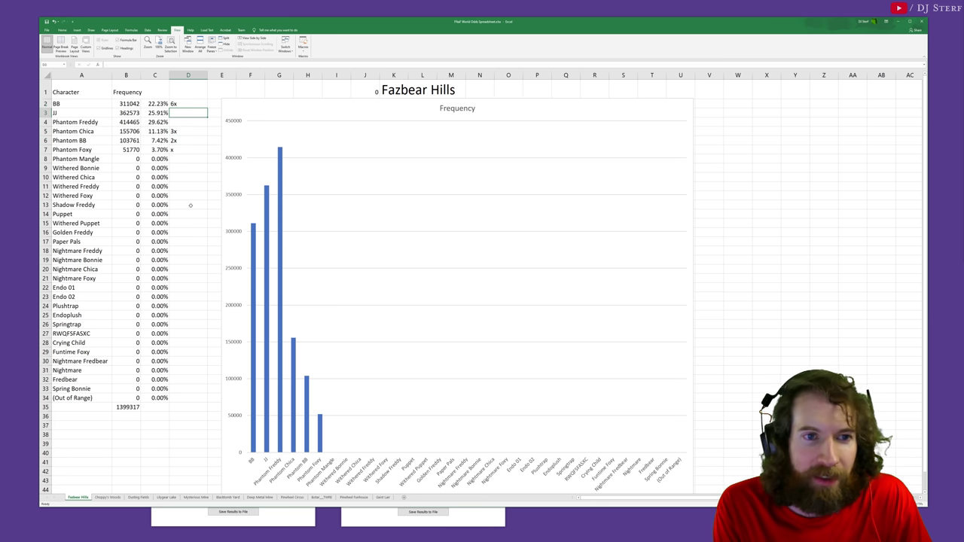
text(7x)
key(Down)
text(8x)
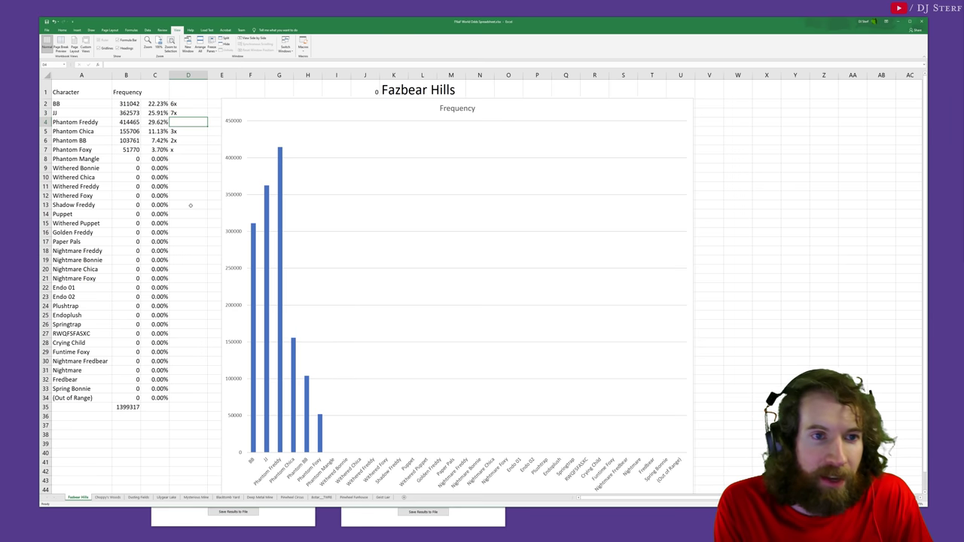
key(Down)
Step: Review the multiplier labels in D2:D7 alongside the Phantom Foxy and Phantom Mangle names
key(Up)
key(Down)
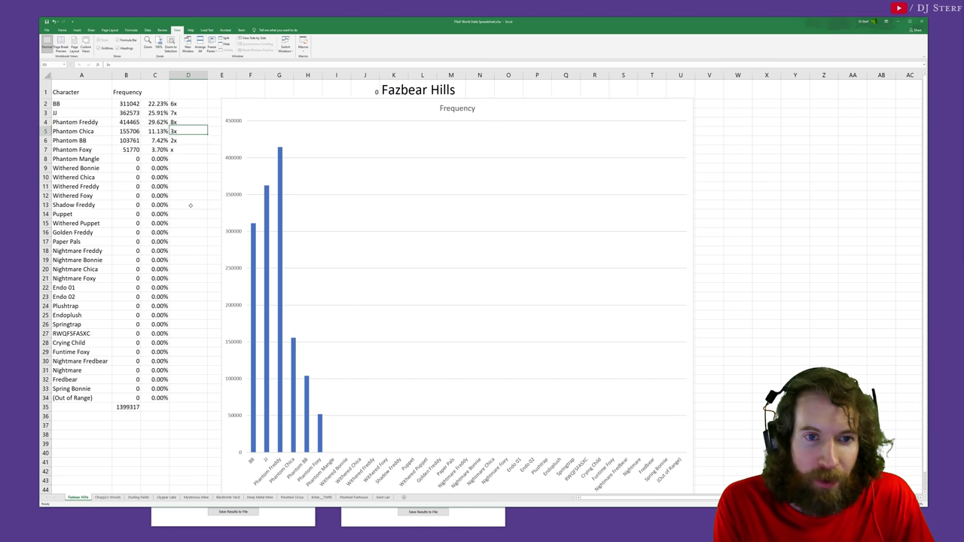
key(Down)
key(Down)
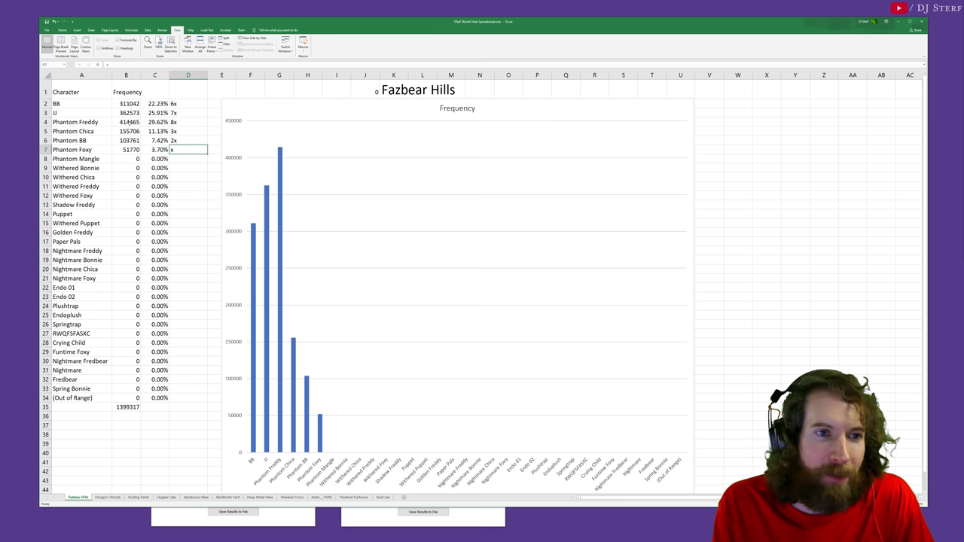
click(75, 93)
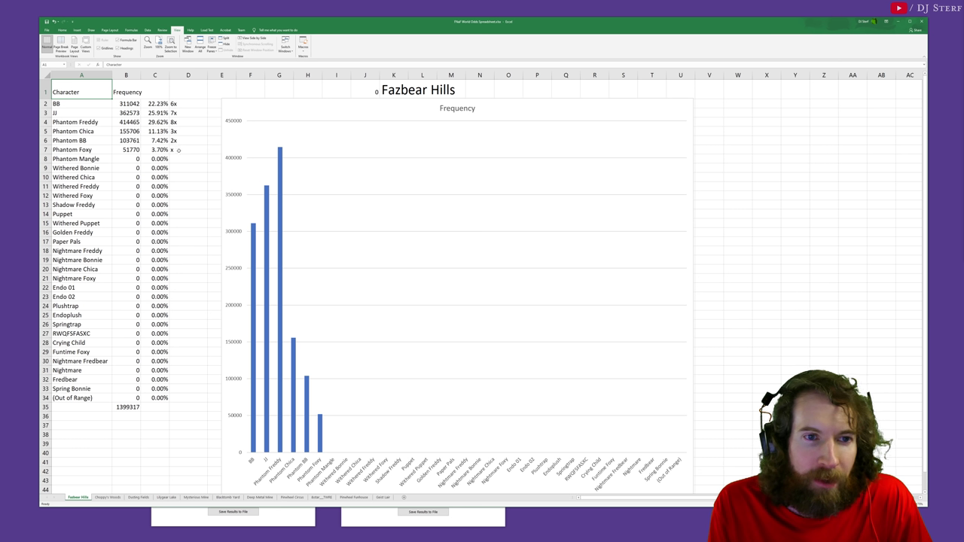
drag(179, 150, 185, 104)
click(185, 104)
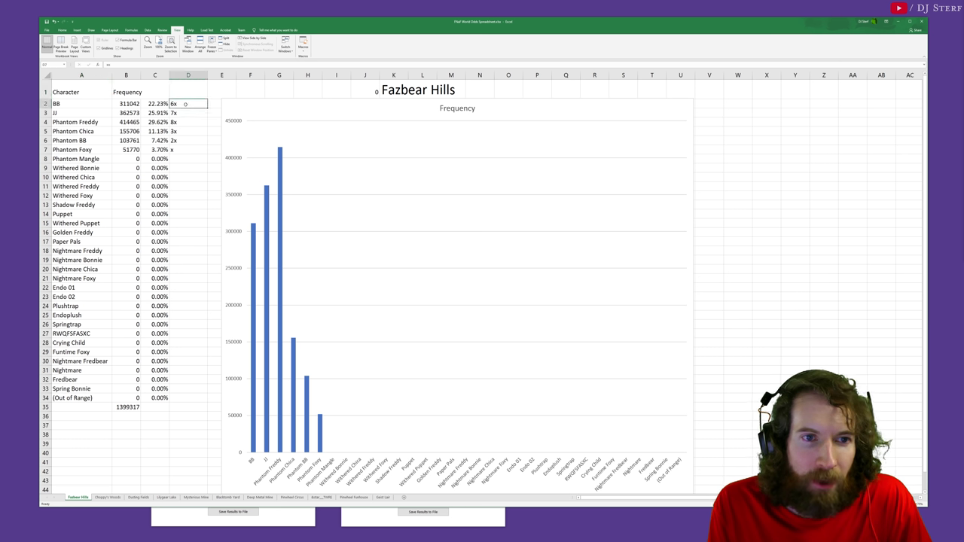
click(184, 151)
click(186, 142)
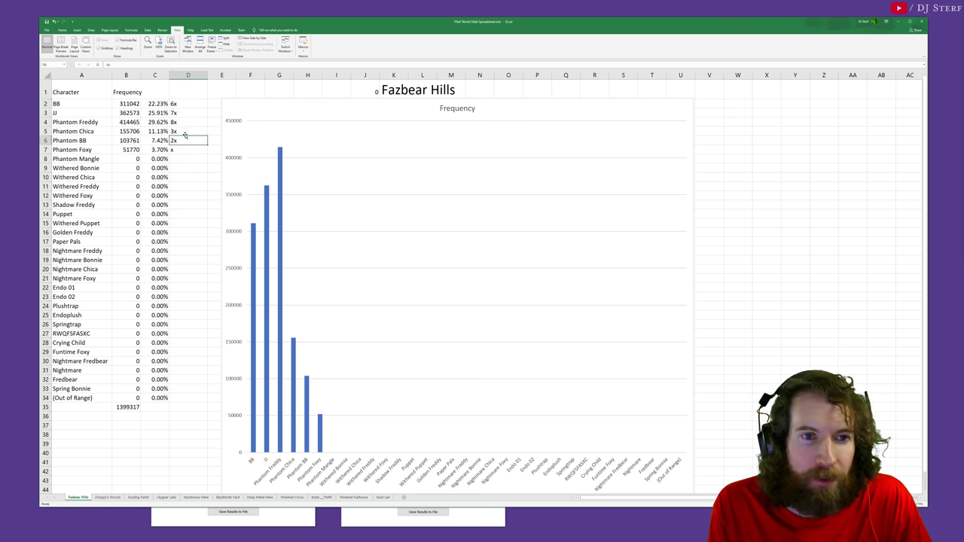
click(184, 103)
key(Down)
key(Down)
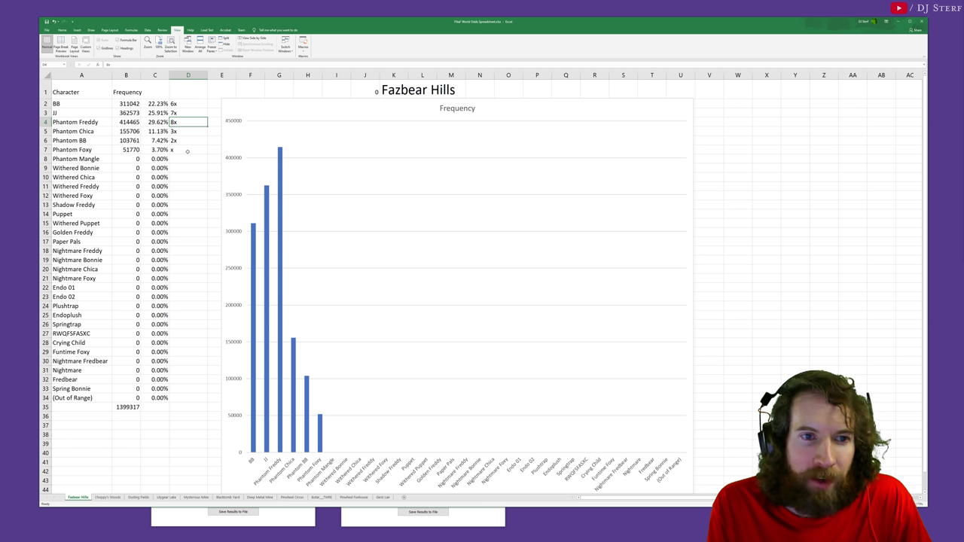
click(81, 150)
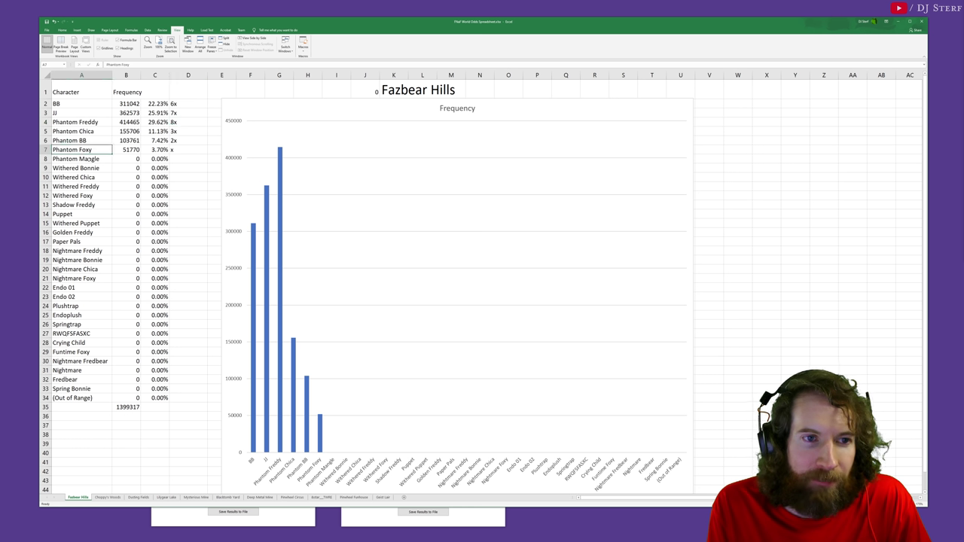
click(75, 159)
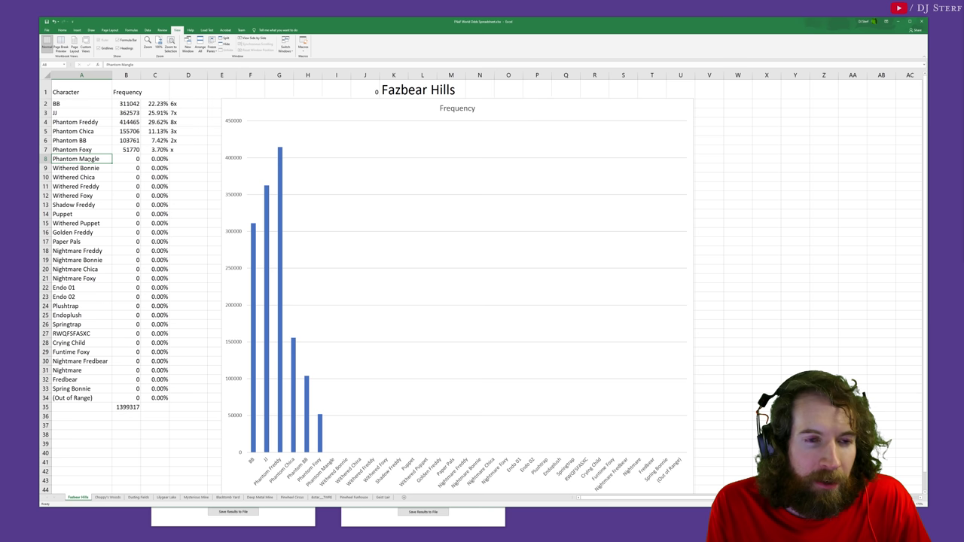
click(186, 150)
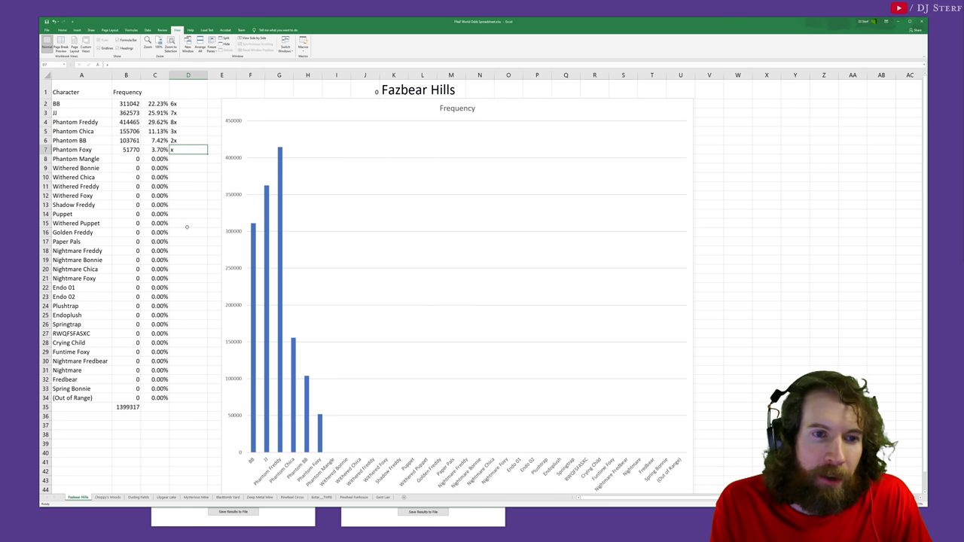
Step: Re-enter 3x, 2x and x for Phantom Chica, Phantom BB and Phantom Foxy
key(Up)
key(Up)
key(Return)
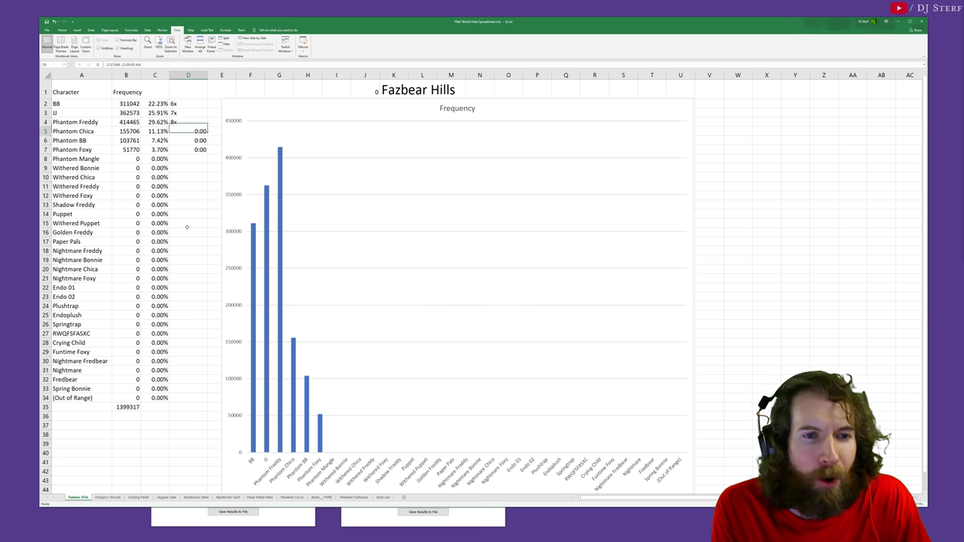
text(2x)
key(Return)
text(x)
key(Return)
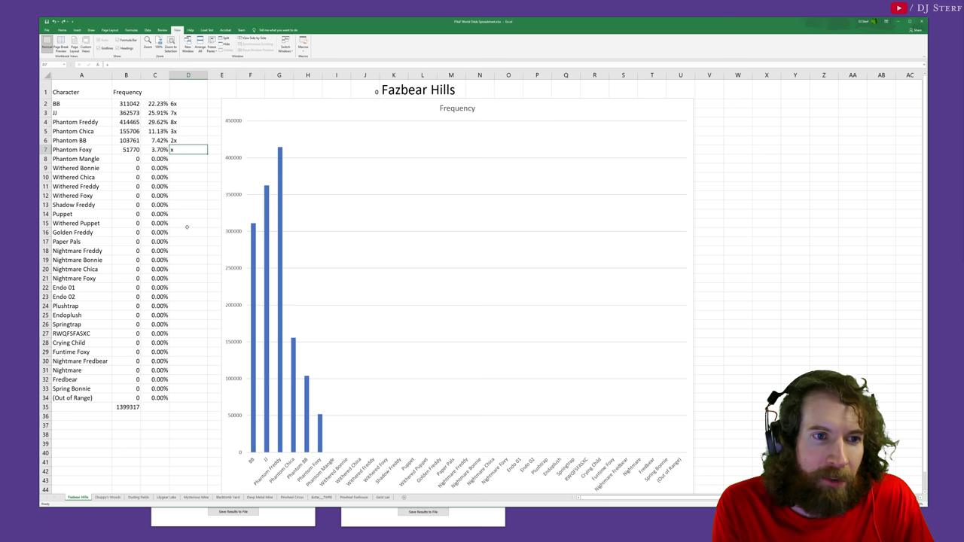
Step: Move through column D from Phantom BB up to BB and back down to verify the labels
key(Up)
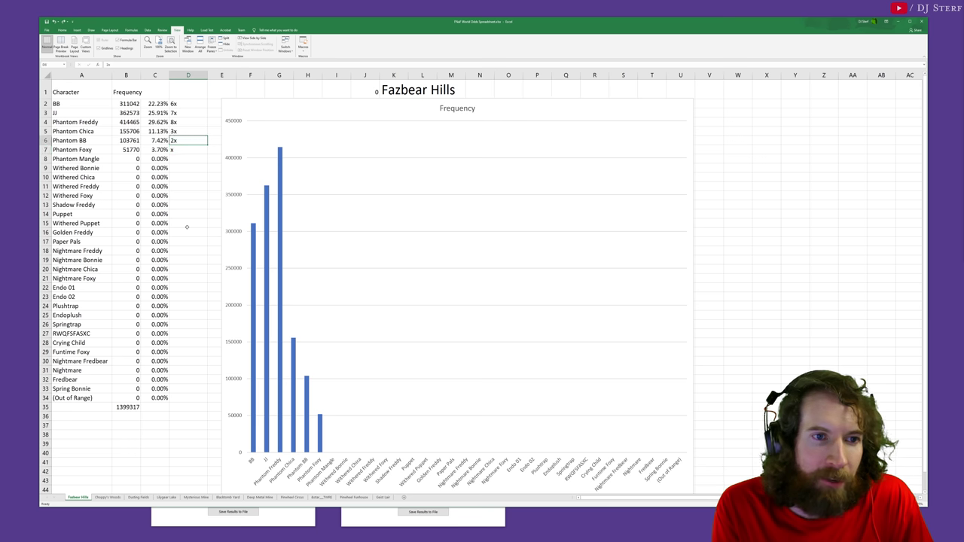
key(Up)
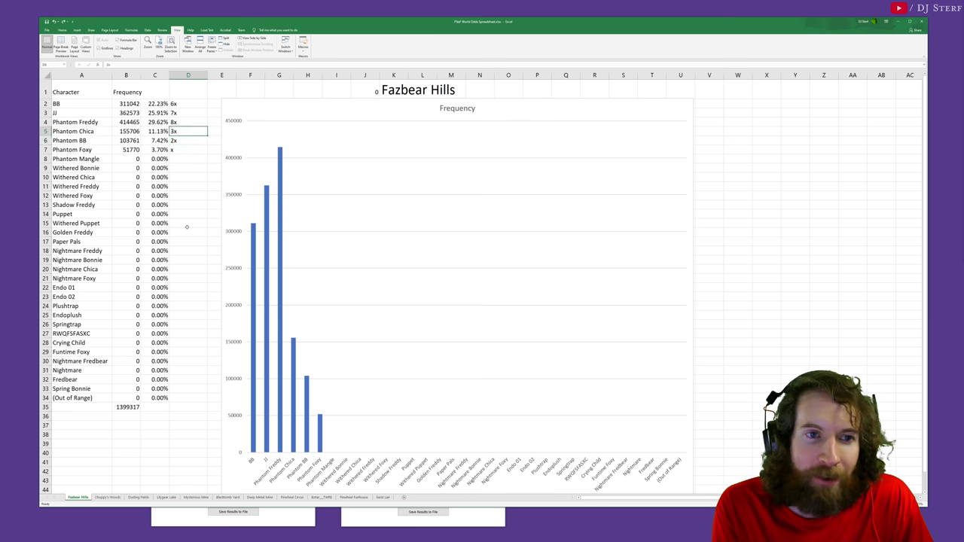
key(Up)
key(Up)
key(Up)
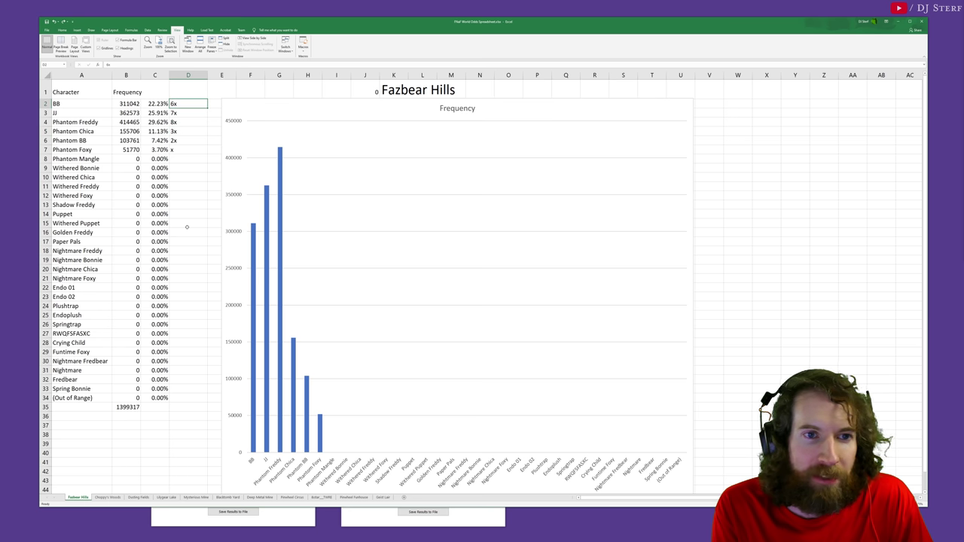
key(Down)
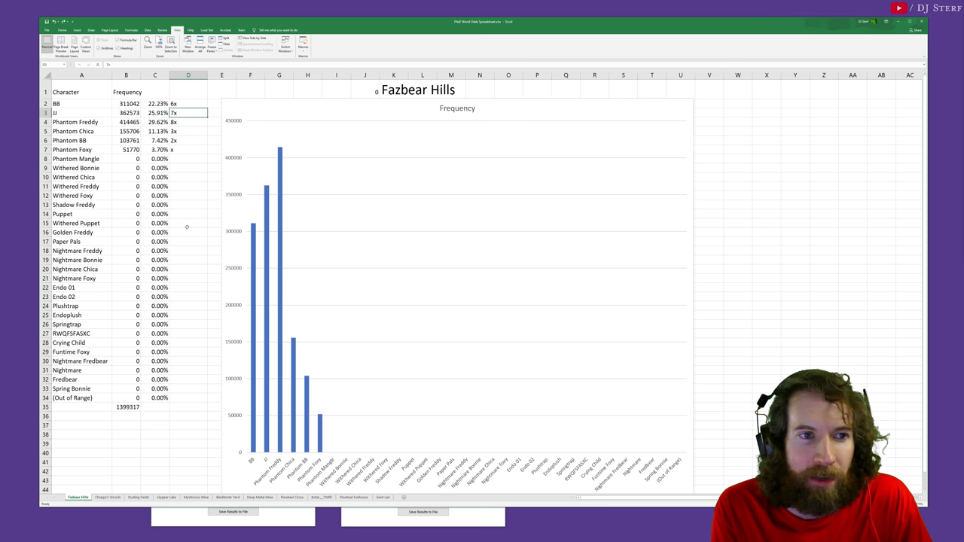
key(Return)
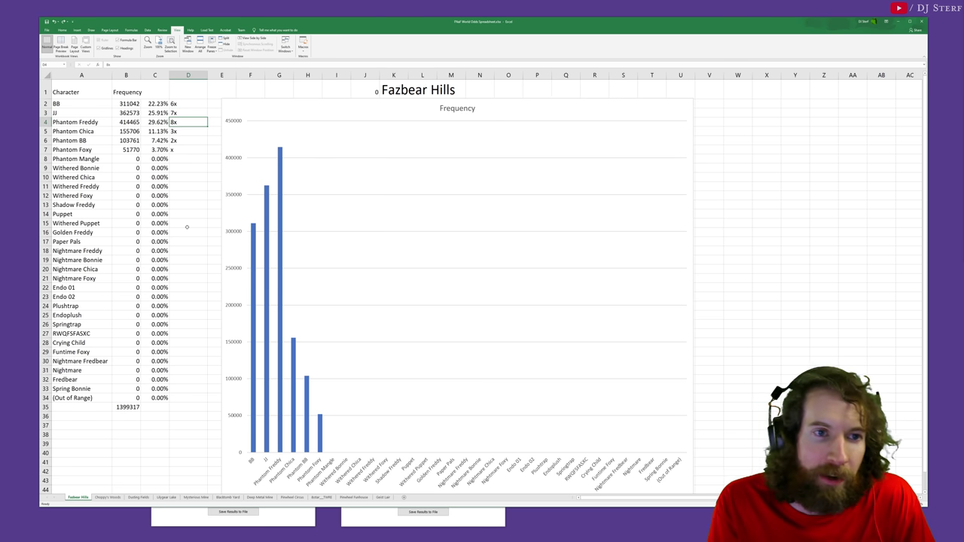
Step: Switch to the Choppy's Woods sheet and save area 2's roll results from the roller
click(108, 497)
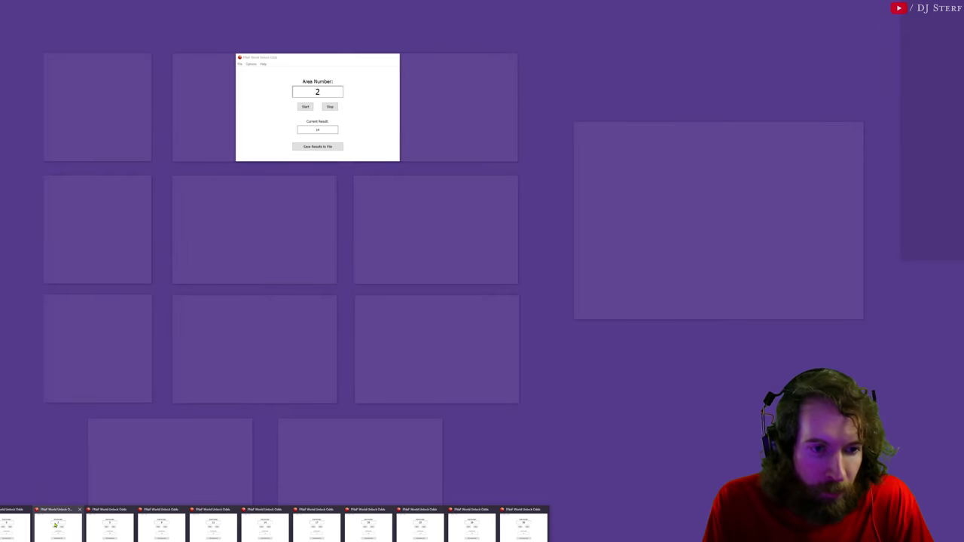
click(58, 526)
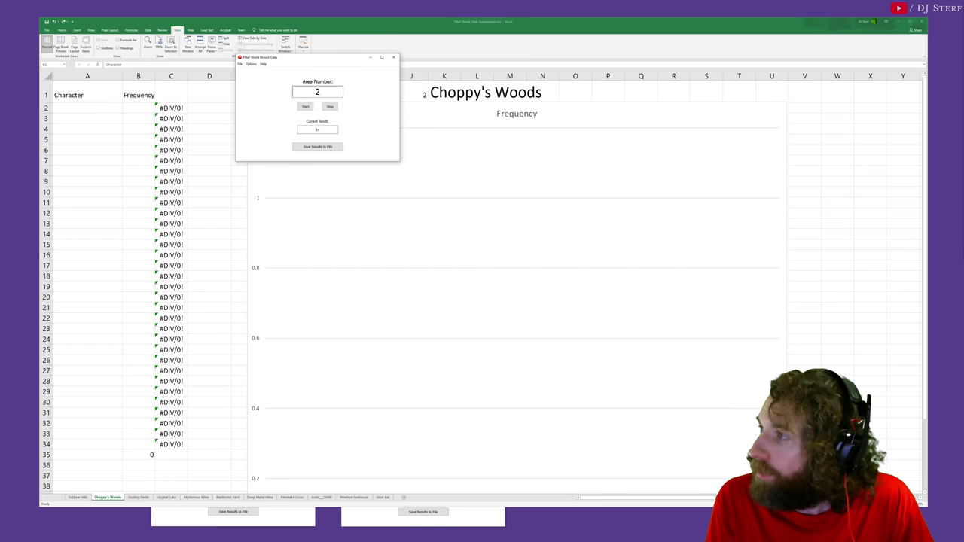
key(alt+Tab)
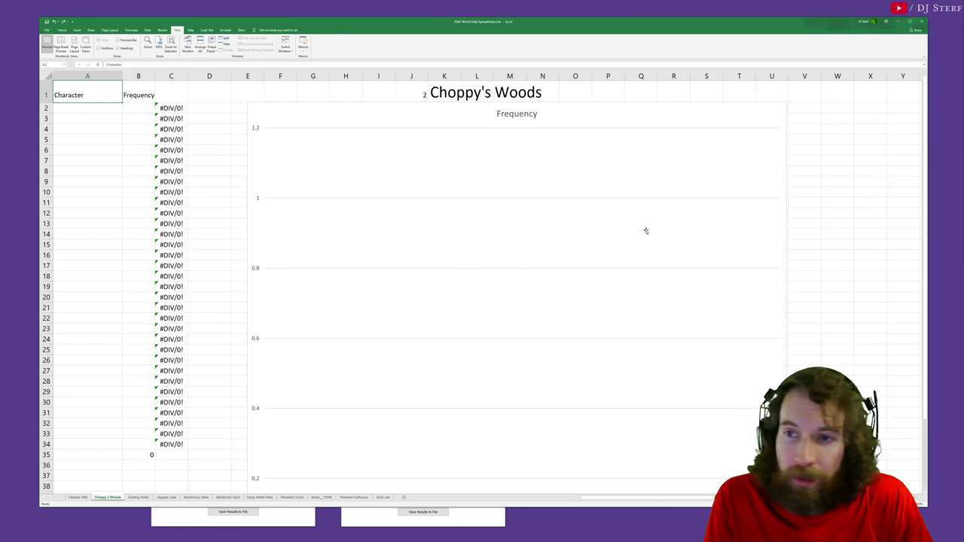
key(alt+Tab)
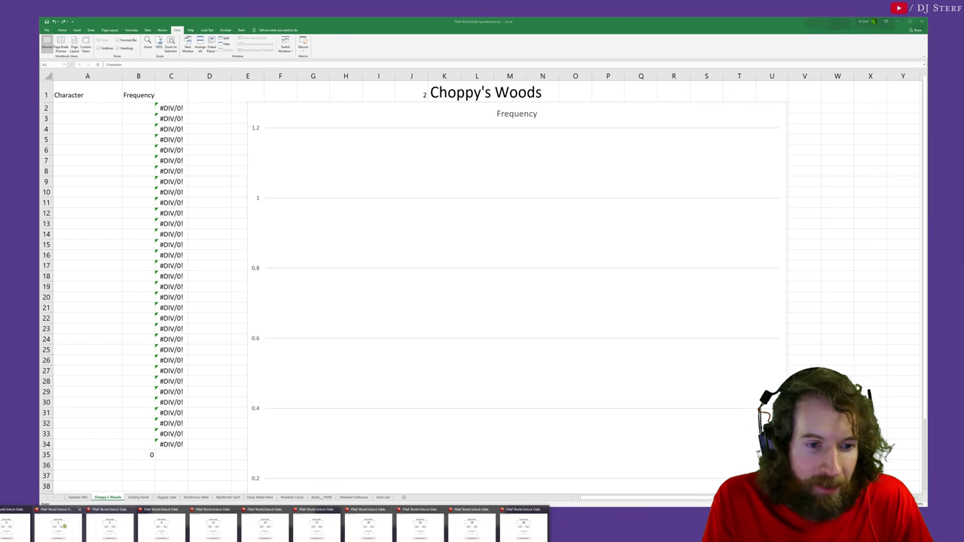
click(320, 147)
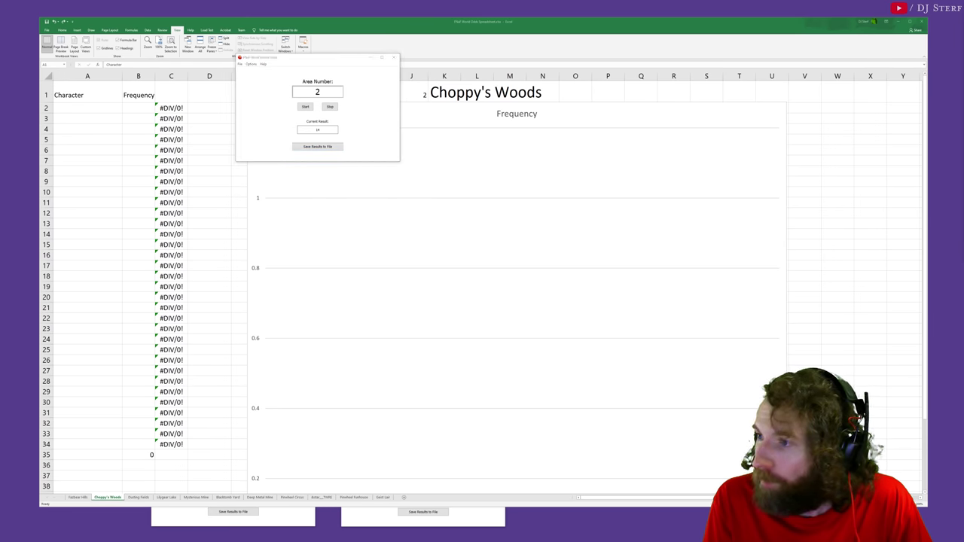
Step: Copy all exported results from OddsOutput.csv and paste them into the Choppy's Woods sheet
key(alt+Tab)
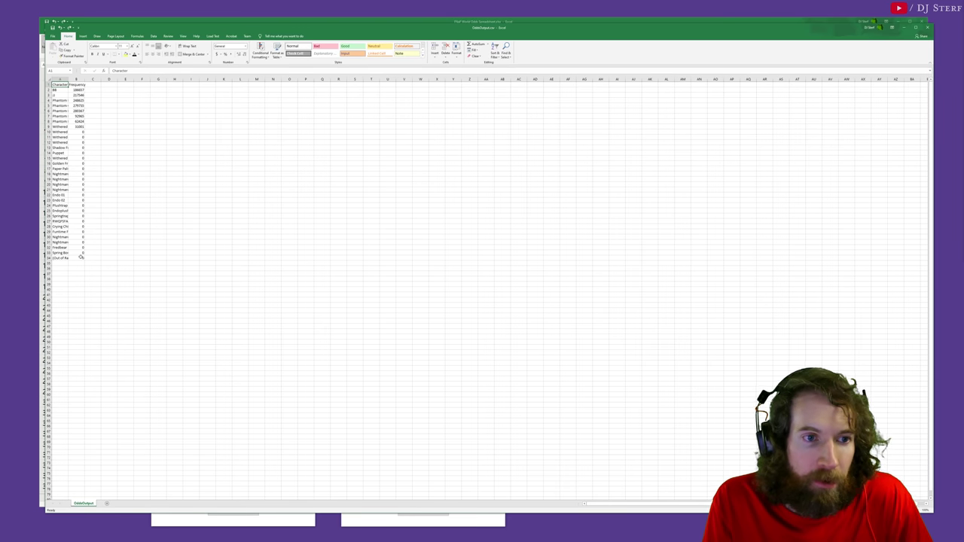
key(ctrl+a)
key(ctrl+c)
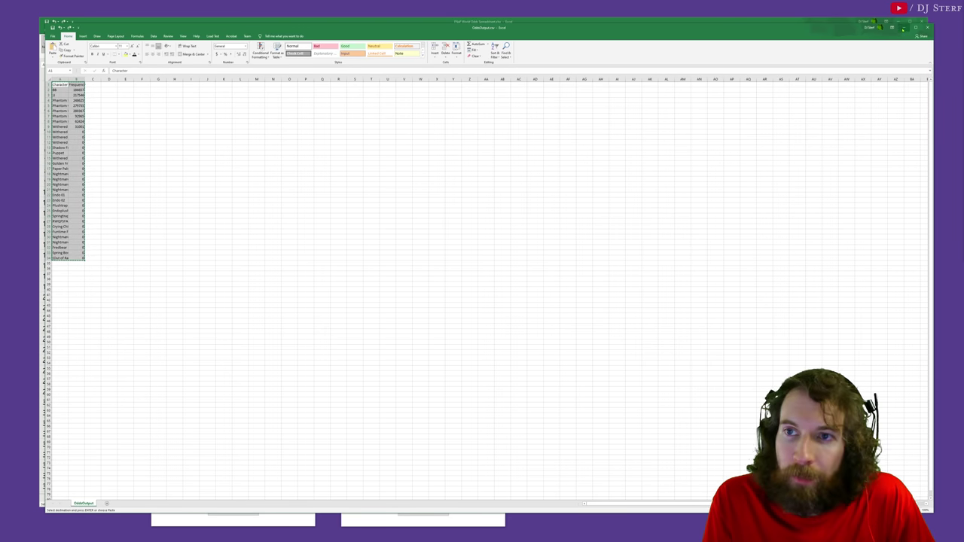
click(903, 28)
key(ctrl+v)
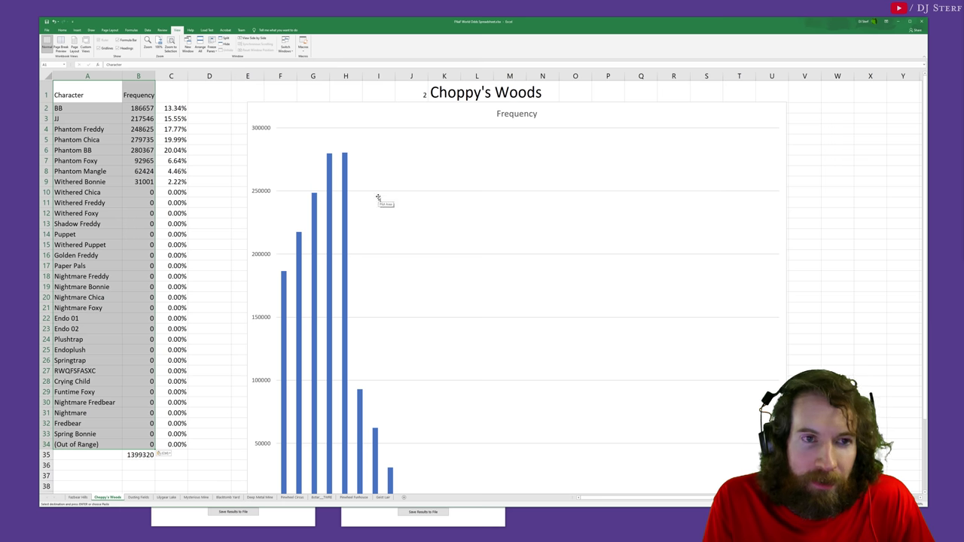
Step: Review the Choppy's Woods character names from Phantom Foxy through Withered Bonnie
scroll(378, 197, down, 1)
scroll(378, 197, down, 1)
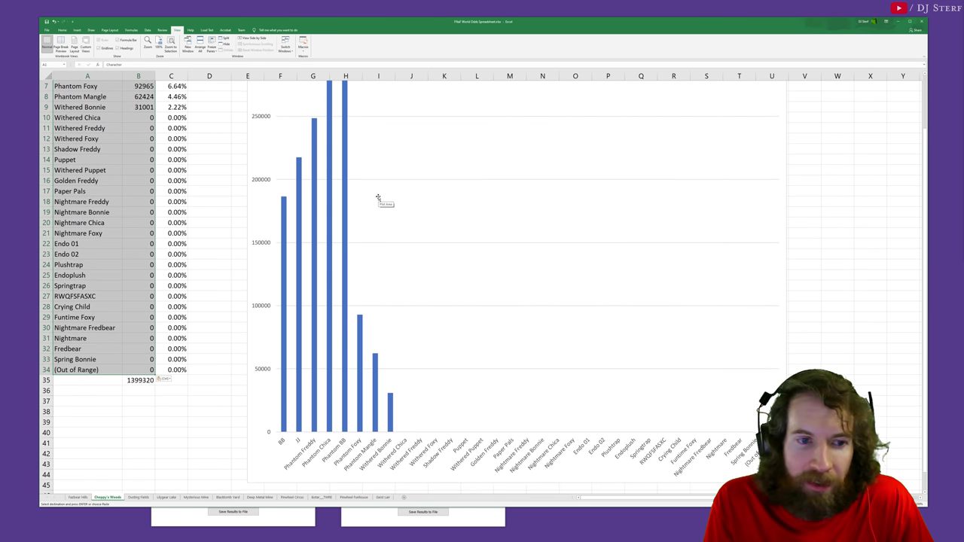
scroll(380, 198, up, 2)
click(140, 190)
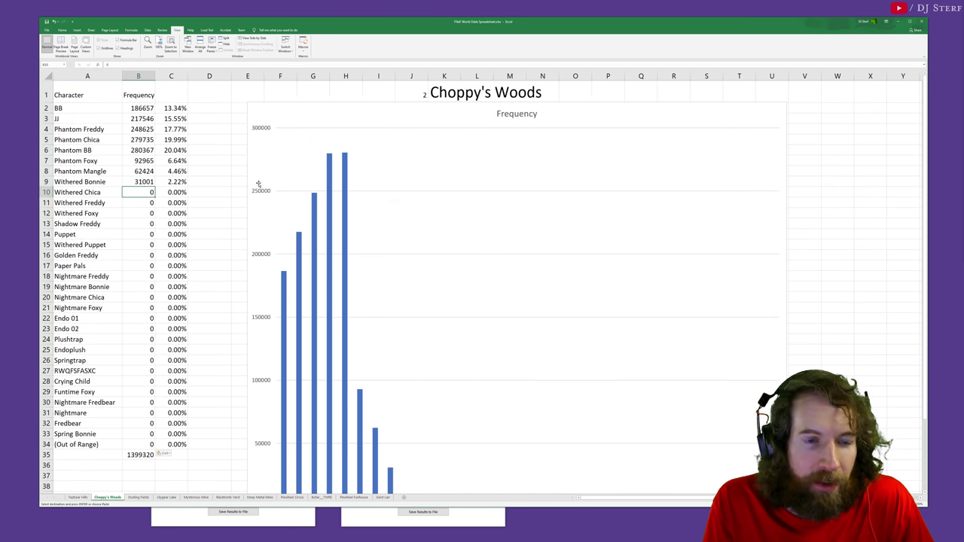
scroll(204, 231, down, 1)
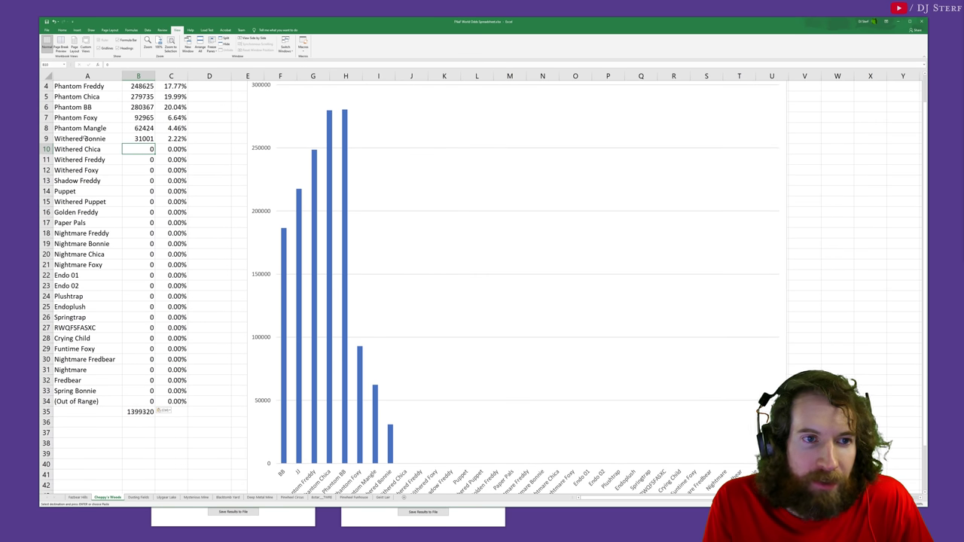
click(83, 140)
scroll(83, 140, up, 1)
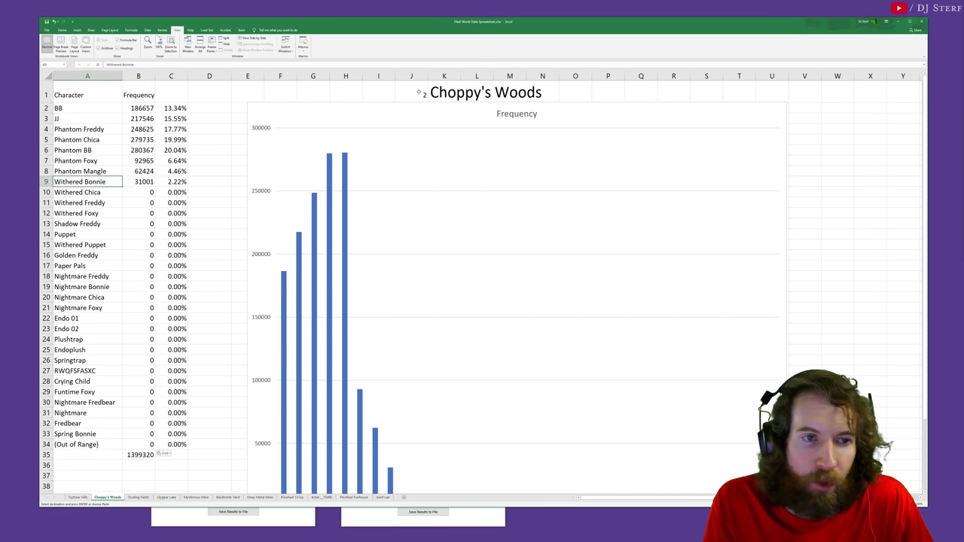
drag(101, 163, 98, 182)
Step: Check the Phantom Mangle and Withered Bonnie counts (31001) against Fazbear Hills, leaving them unchanged
click(82, 498)
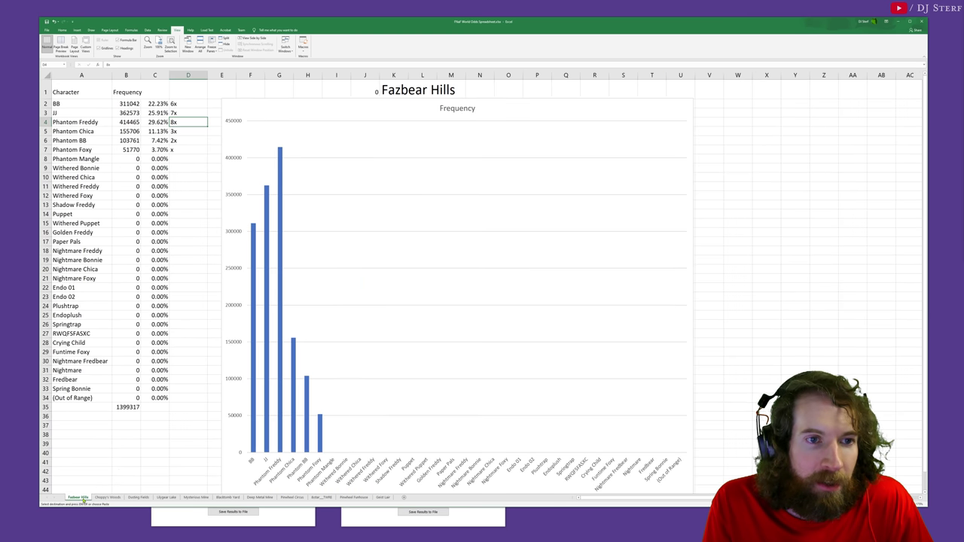
click(107, 498)
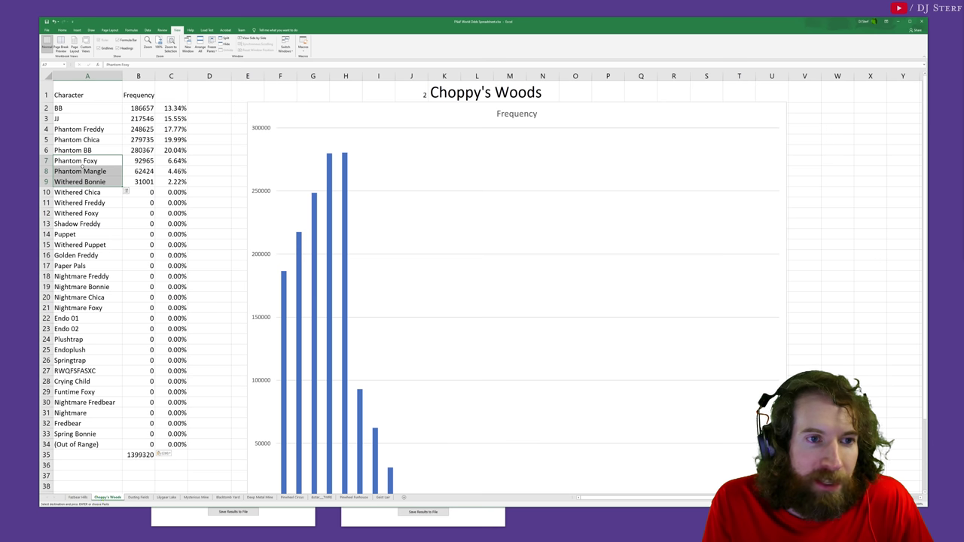
drag(98, 172, 139, 172)
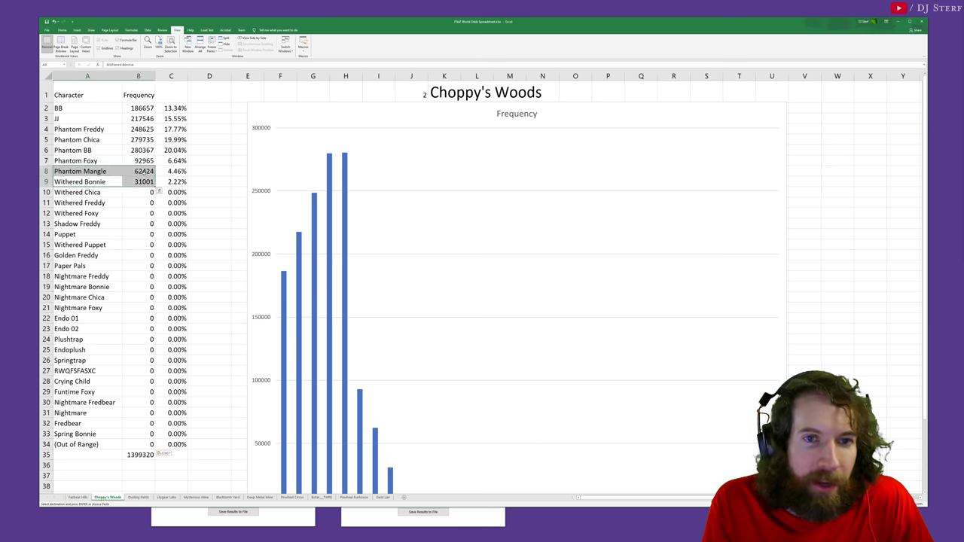
click(139, 171)
click(415, 98)
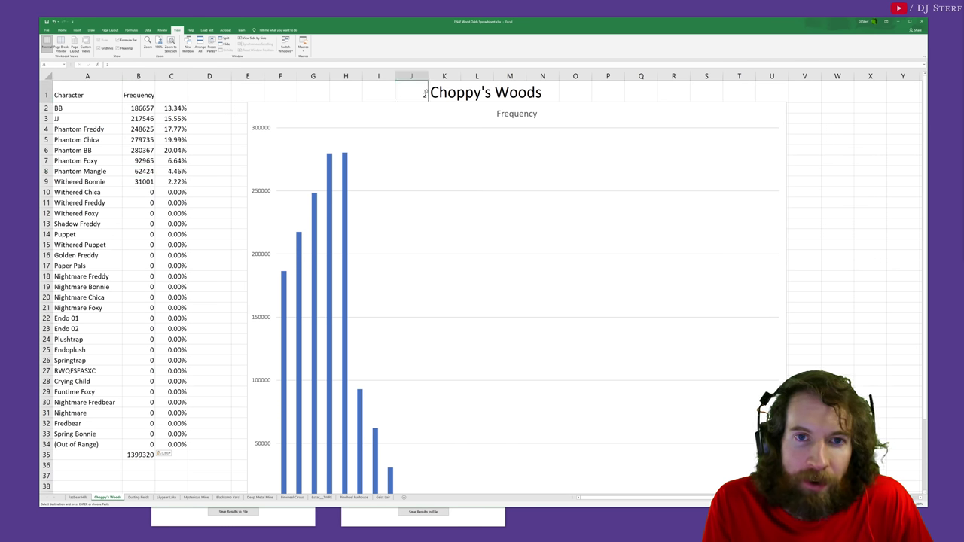
drag(139, 172, 140, 183)
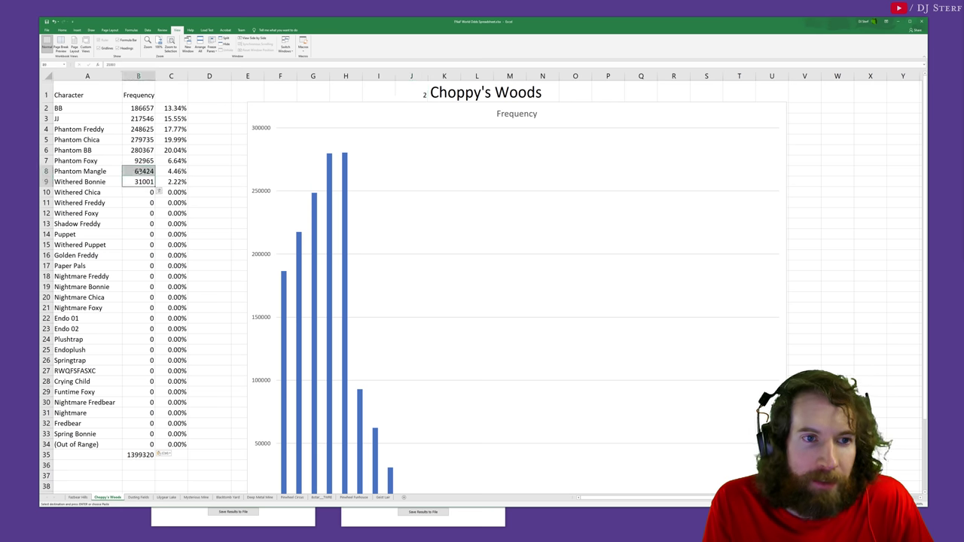
click(141, 173)
click(143, 182)
key(BackSpace)
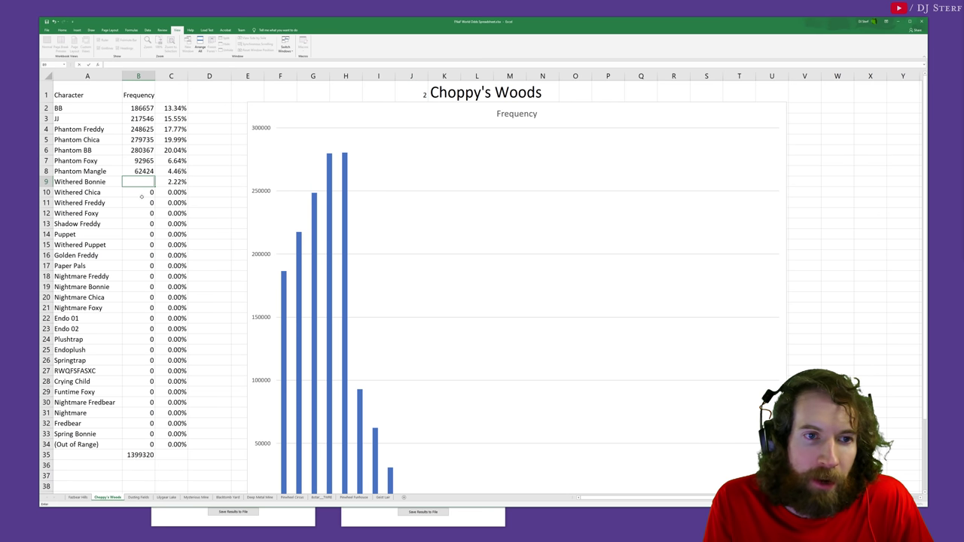
key(Escape)
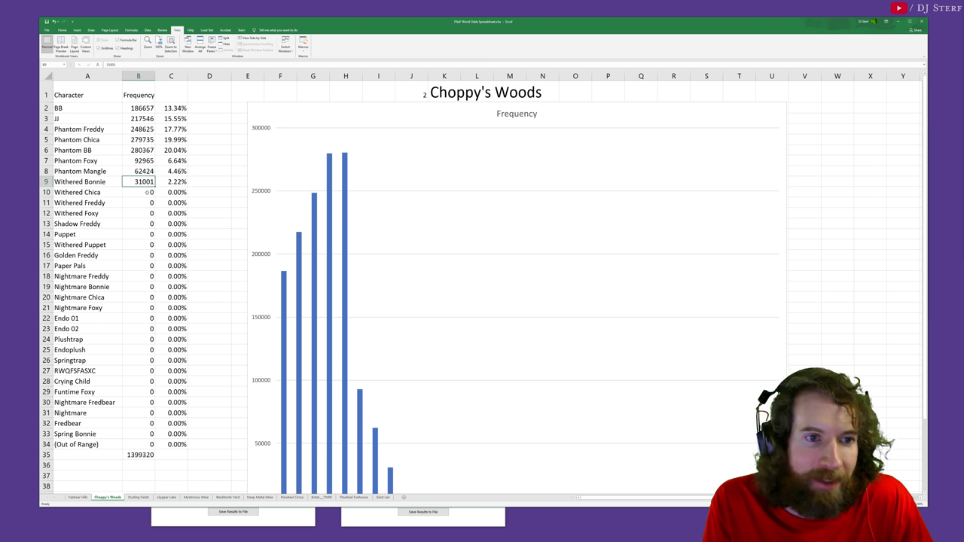
Step: Select the Withered Chica to Withered Foxy rows and zoom the sheet to fit the chart
drag(146, 213, 102, 195)
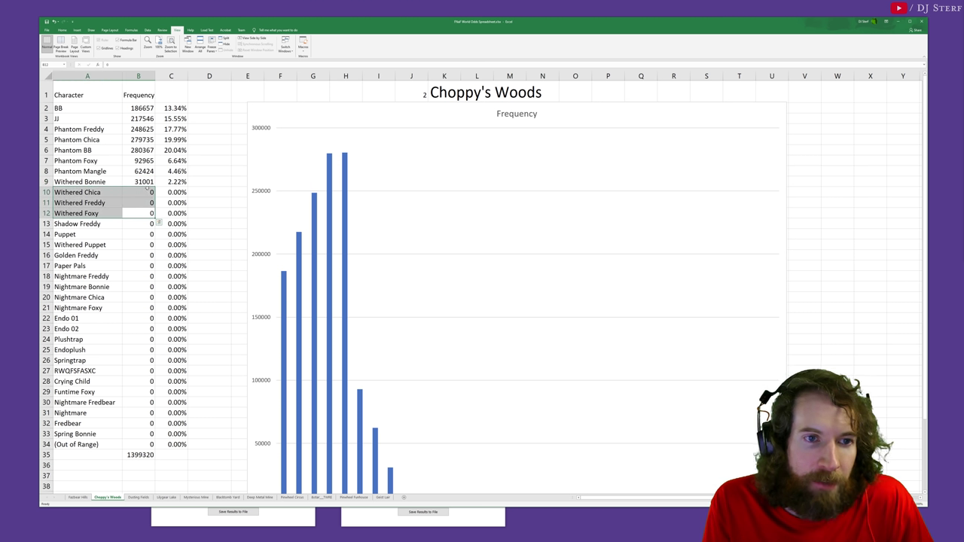
scroll(402, 187, down, 2)
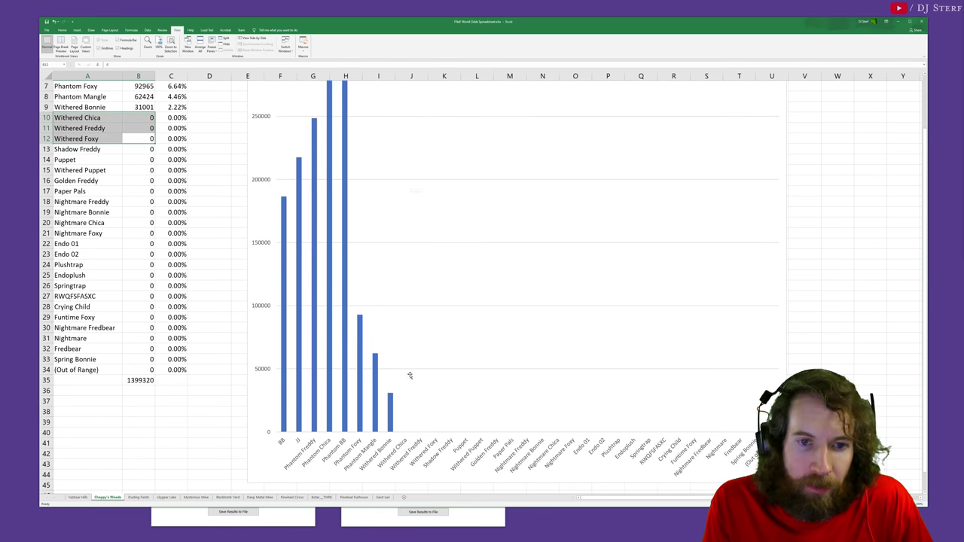
scroll(409, 375, up, 1)
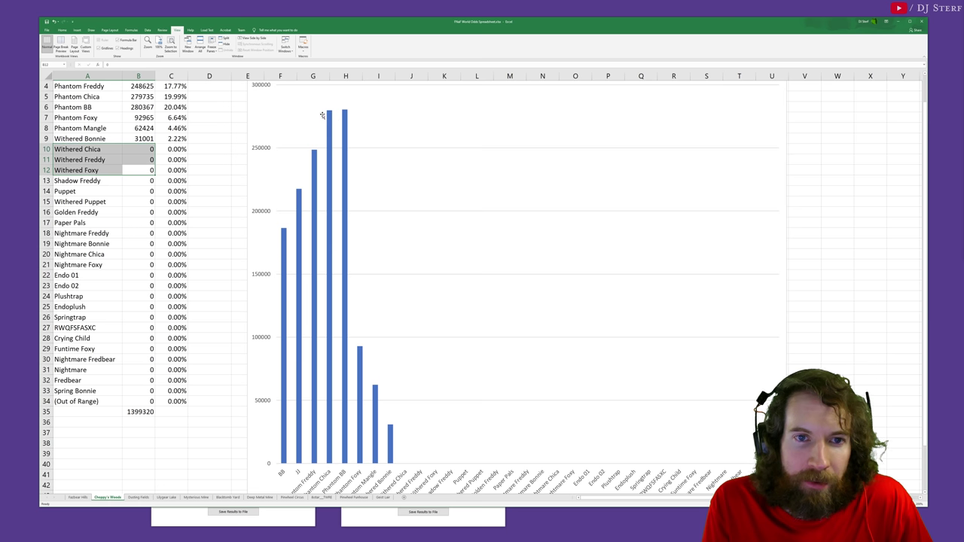
click(78, 497)
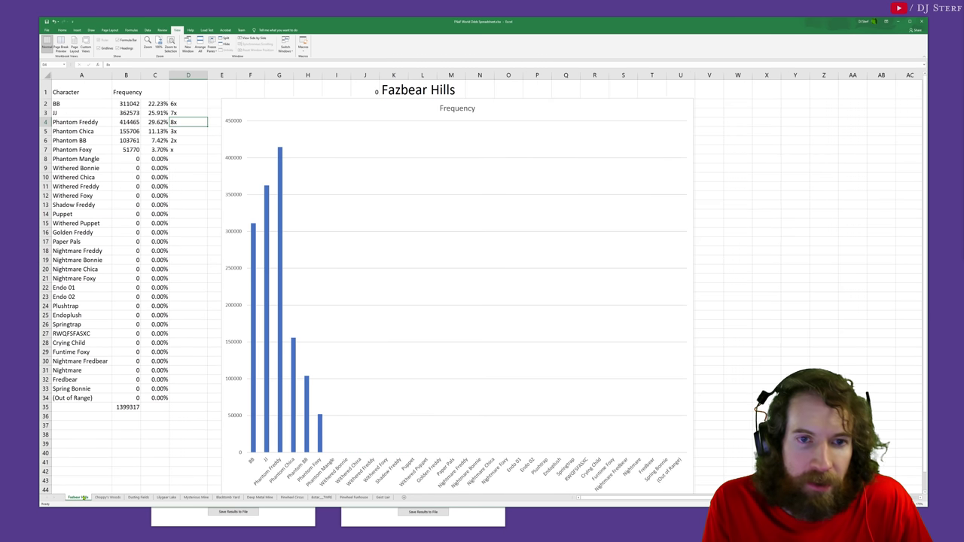
click(107, 498)
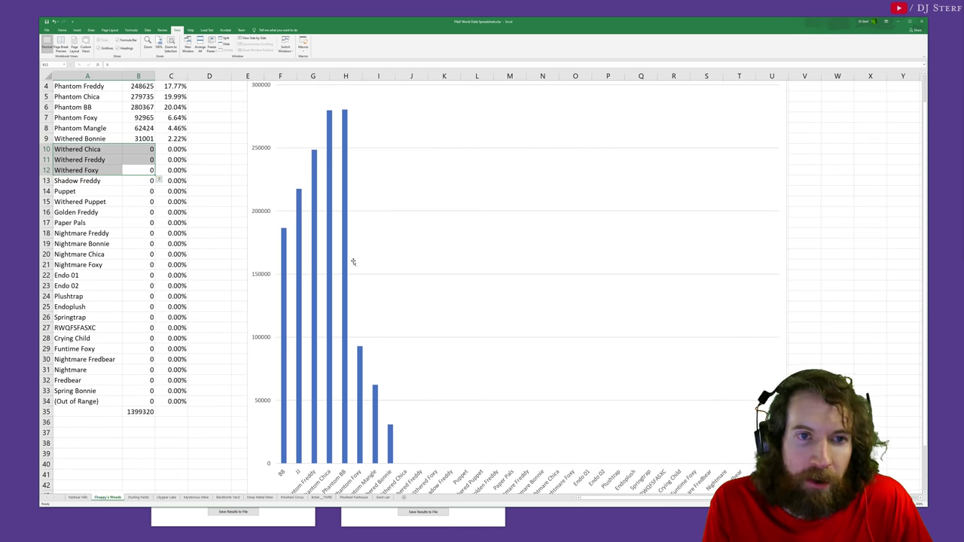
click(148, 43)
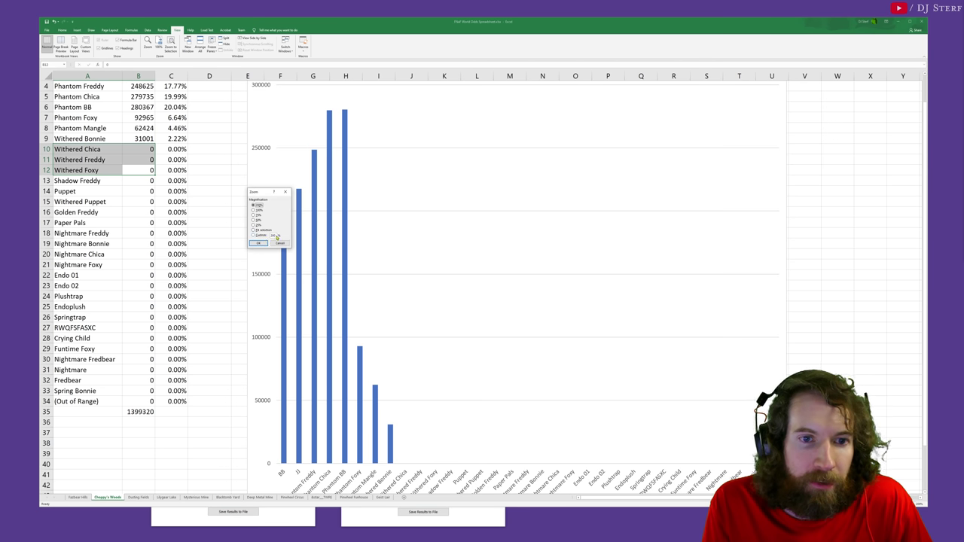
key(Return)
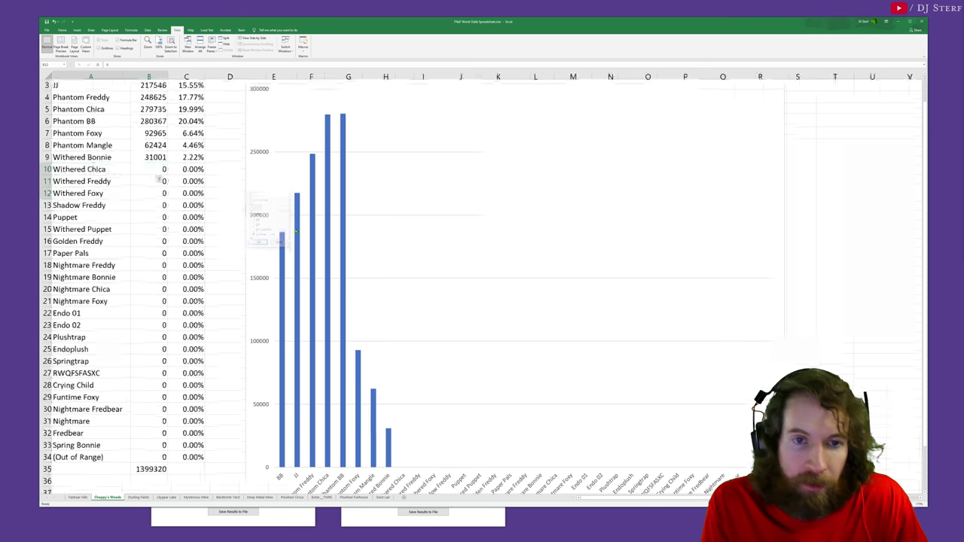
scroll(319, 276, up, 1)
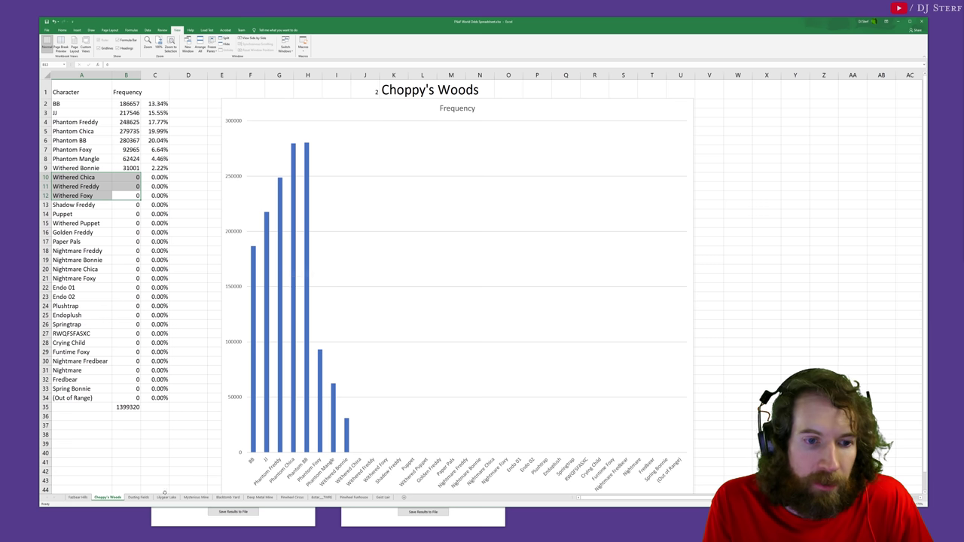
Step: Compare the Choppy's Woods and Fazbear Hills charts, then open the Dusting Fields sheet
click(79, 498)
click(107, 497)
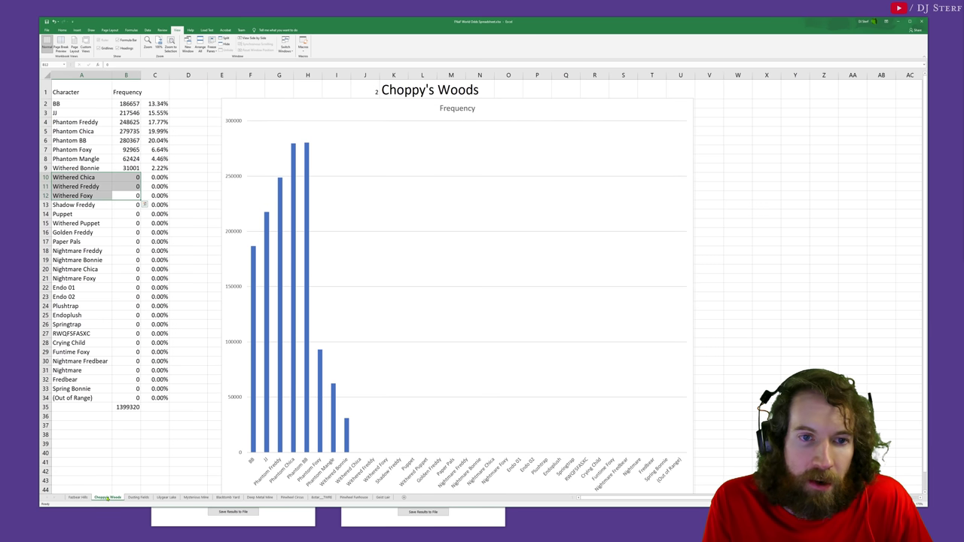
click(79, 497)
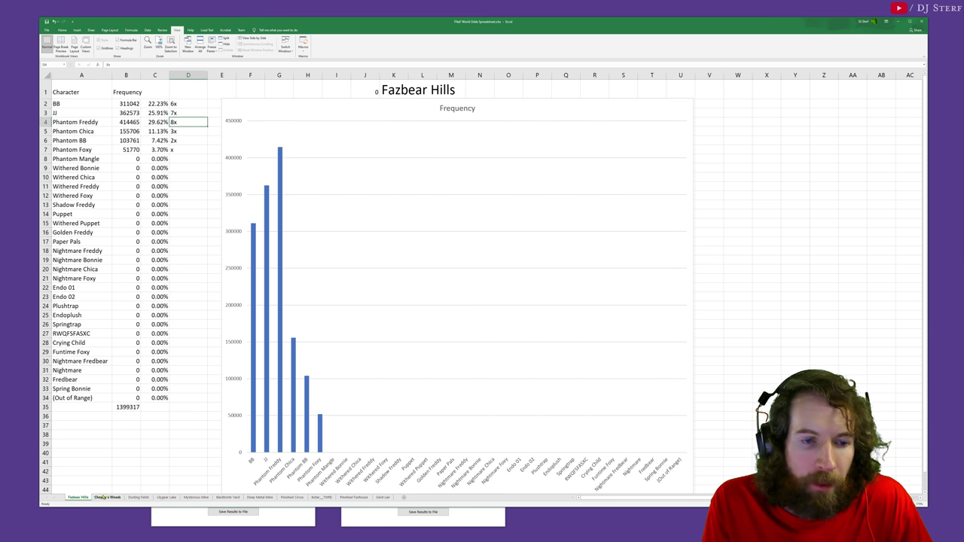
click(109, 498)
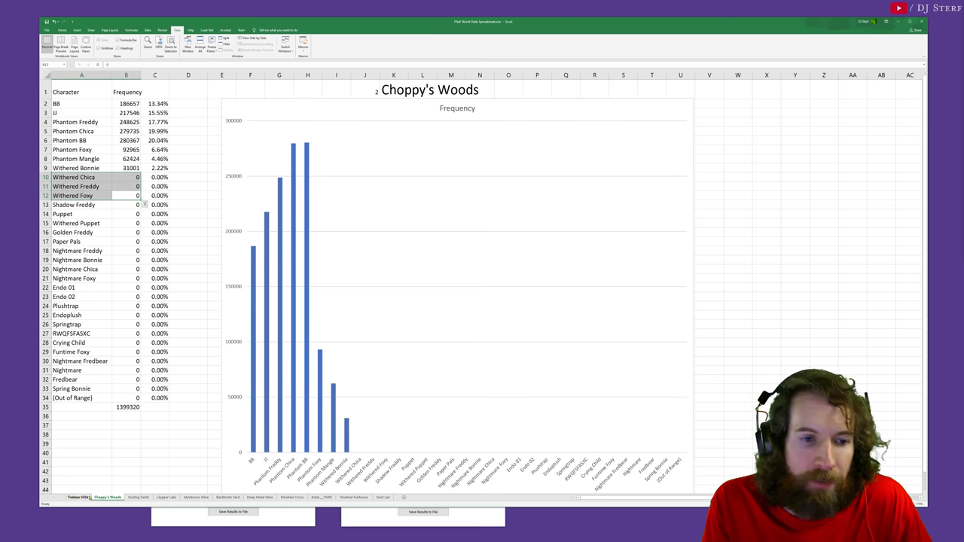
click(78, 498)
click(108, 498)
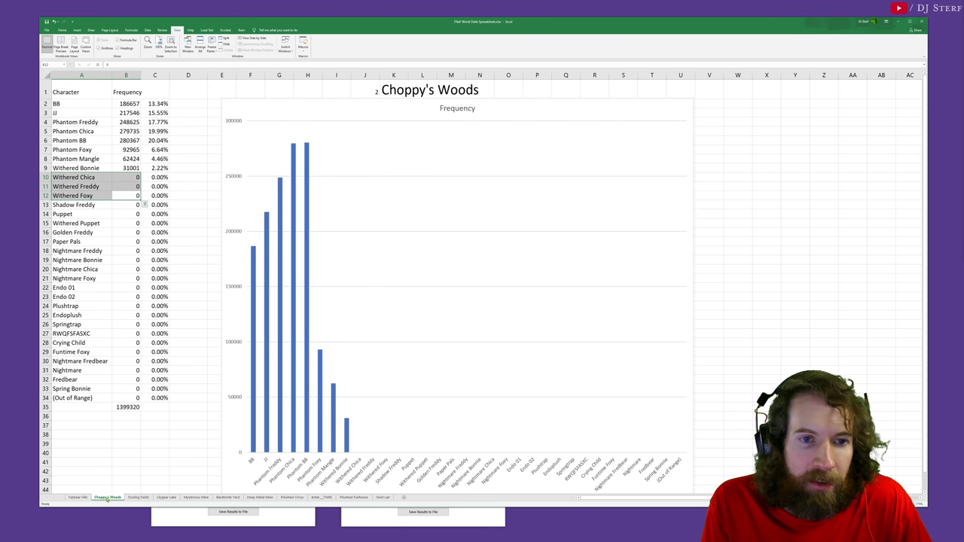
click(78, 497)
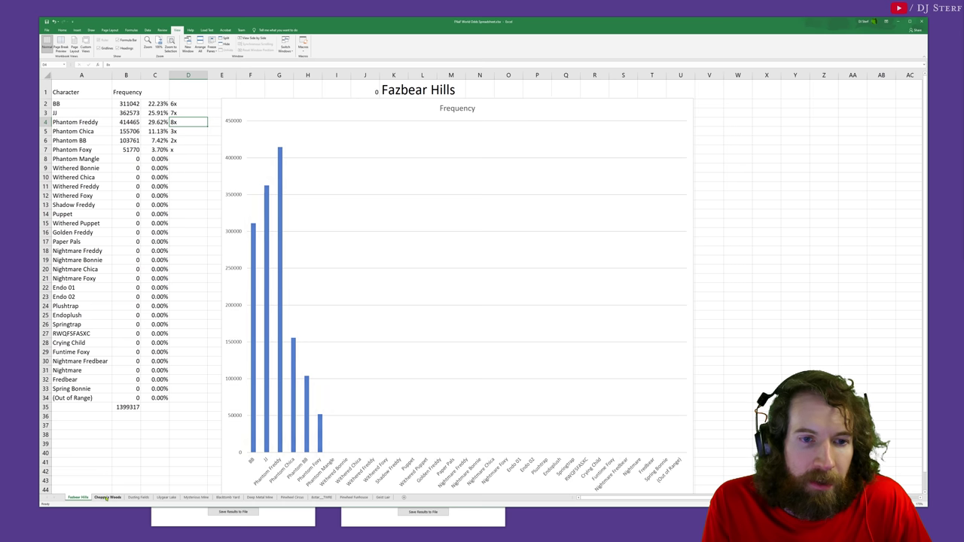
click(106, 497)
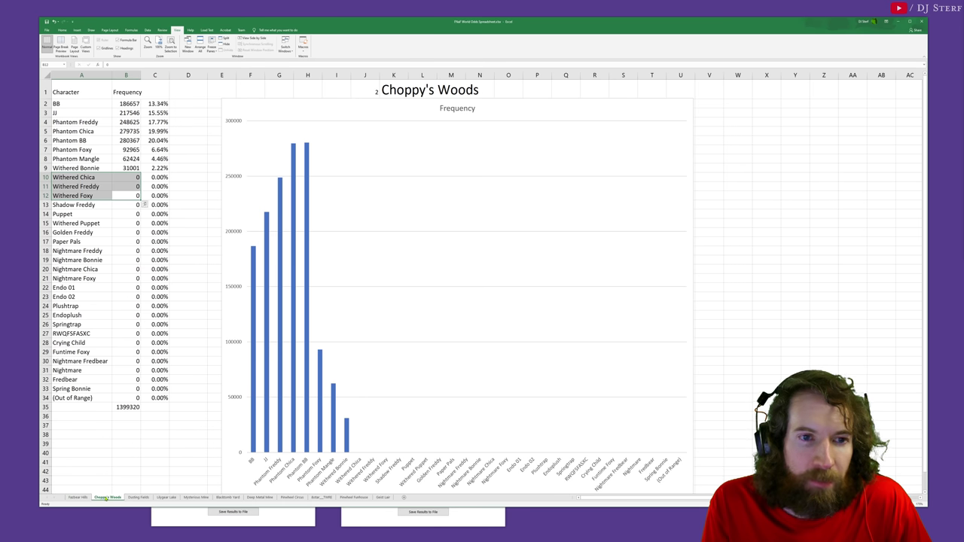
click(104, 223)
click(138, 497)
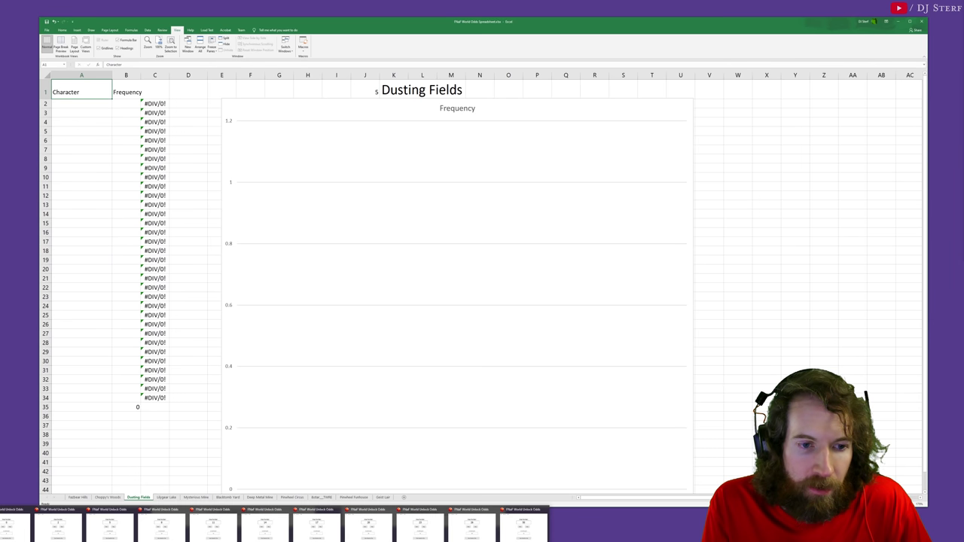
Step: Save the roller results to OddsOutput.csv and paste them into Dusting Fields, totalling 1399324 rolls
click(162, 527)
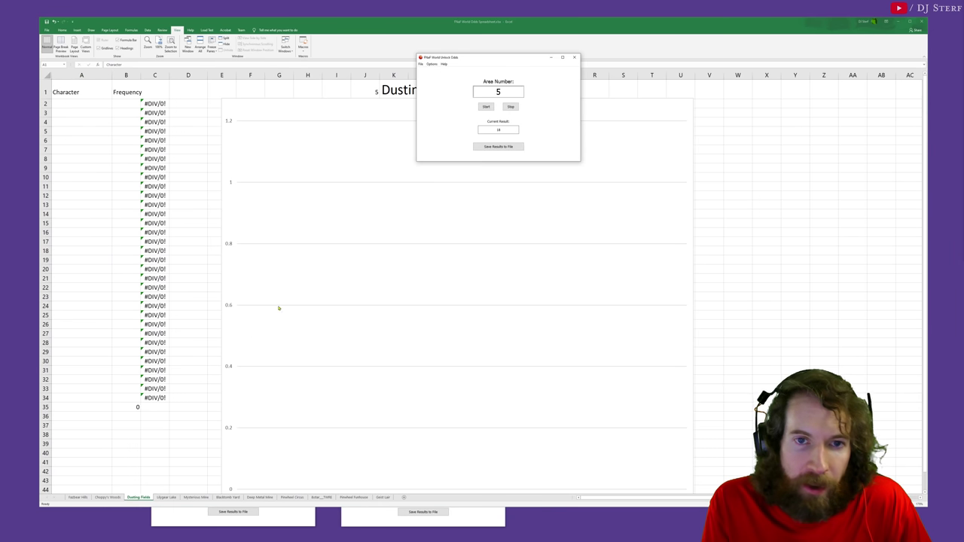
click(498, 146)
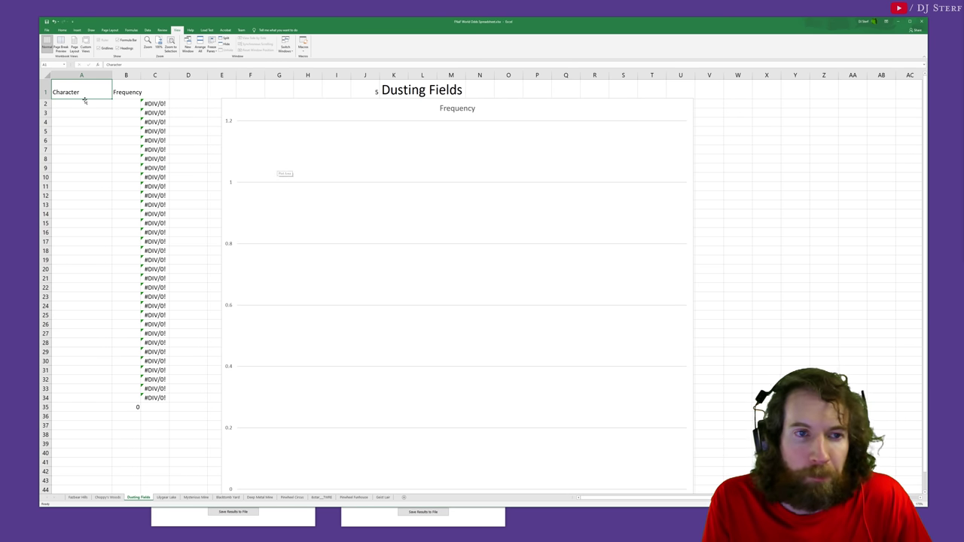
key(ctrl+a)
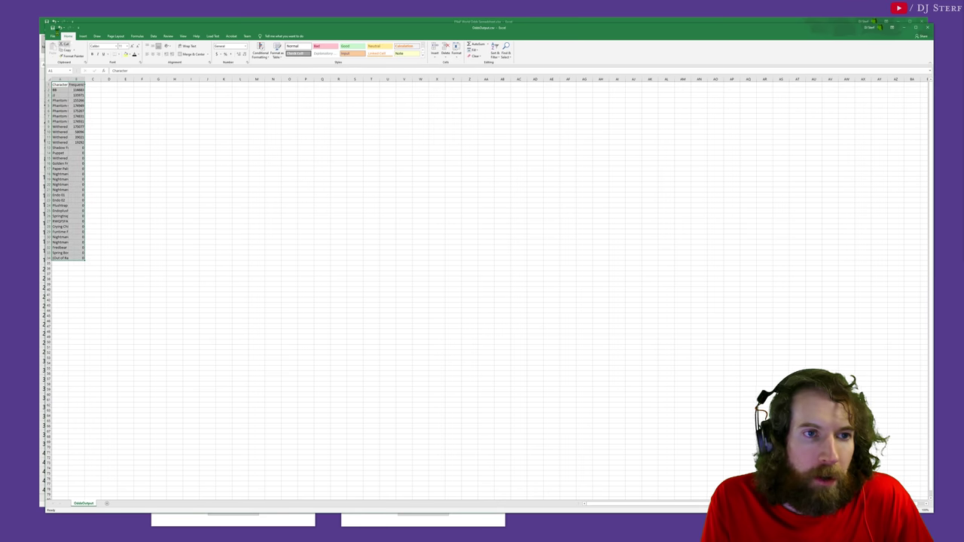
key(ctrl+c)
click(904, 27)
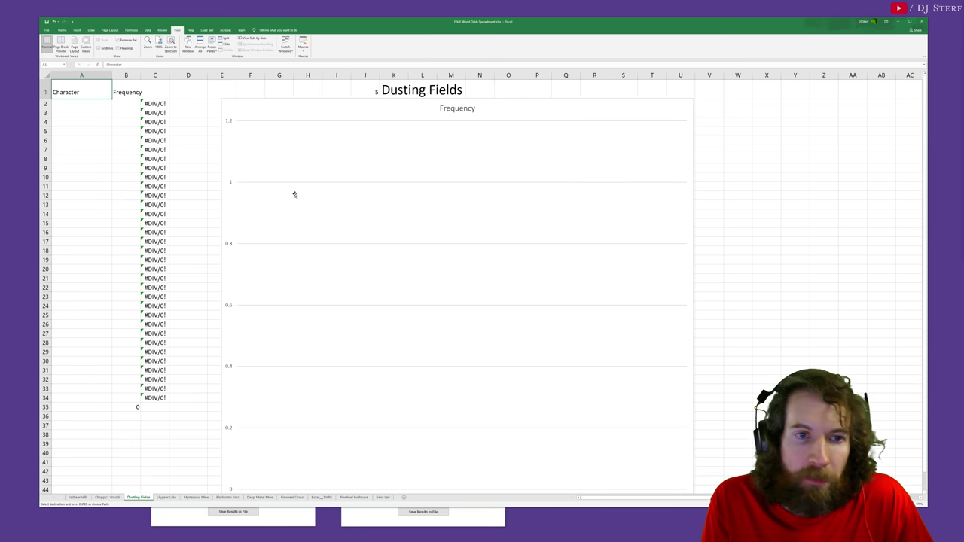
key(ctrl+v)
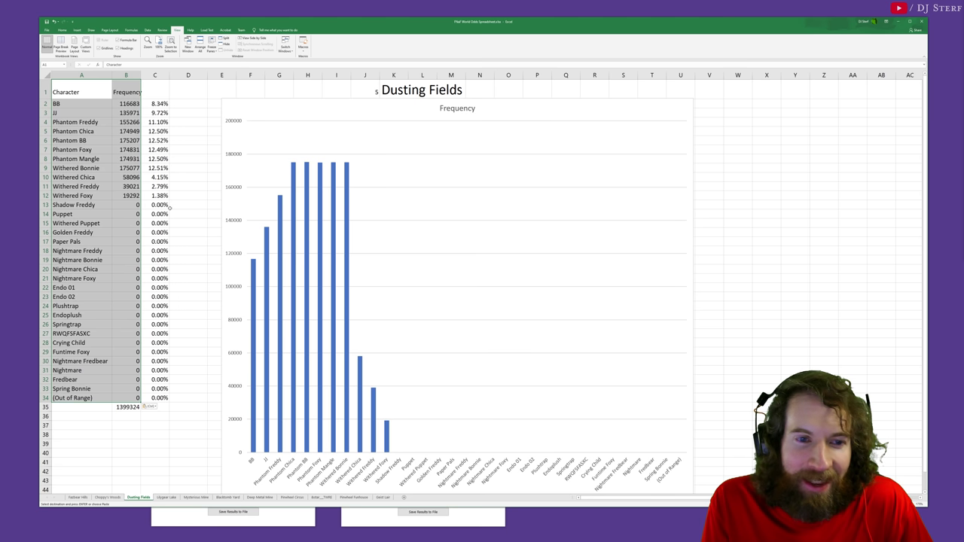
click(107, 497)
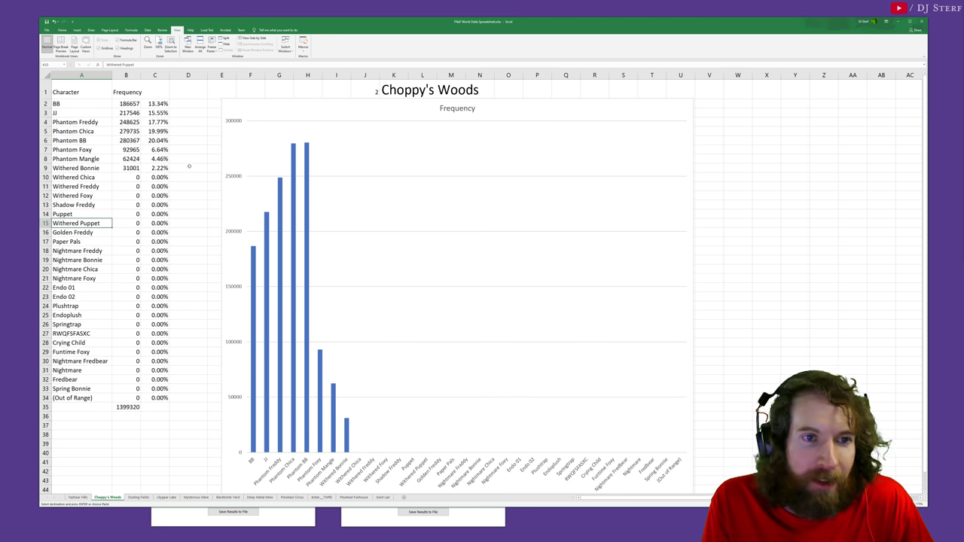
Step: Label Withered Bonnie x, Phantom Mangle 2x and Phantom Foxy 3x on Choppy's Woods
click(189, 166)
text(x)
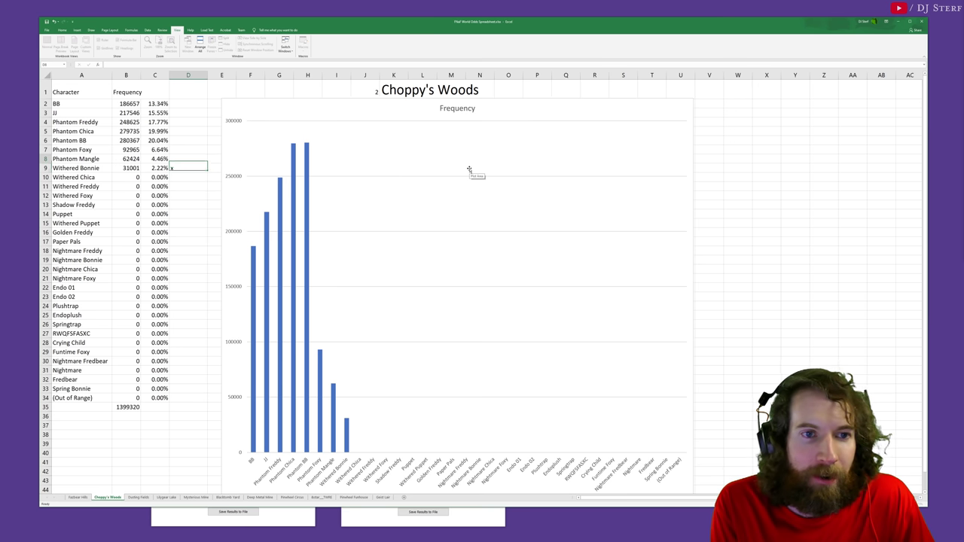
key(Up)
text(2x)
key(Up)
text(3x)
key(Up)
key(Up)
key(Up)
key(Up)
key(Up)
key(Up)
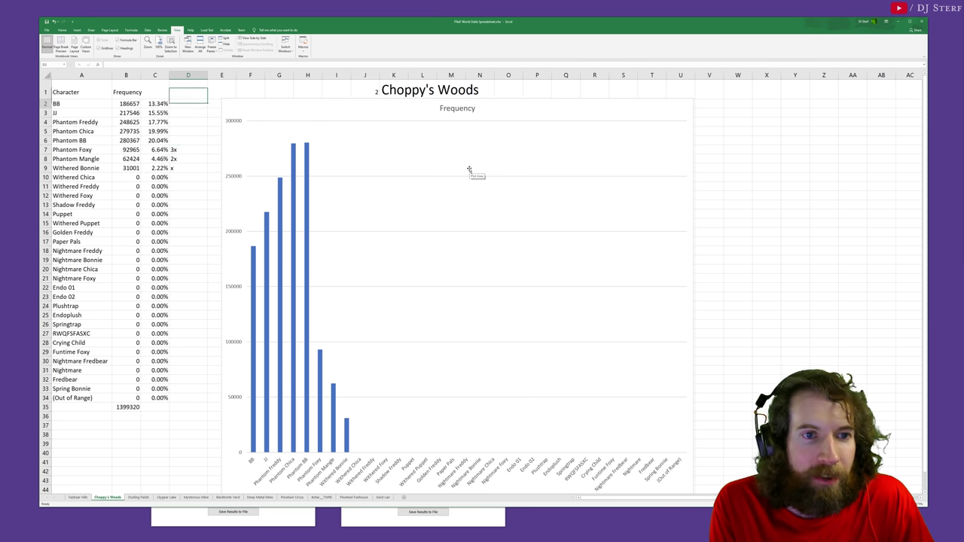
Step: Label BB 6x, JJ 7x, Phantom Freddy 8x, Phantom Chica and Phantom BB 9x
key(Down)
text(6x)
key(Return)
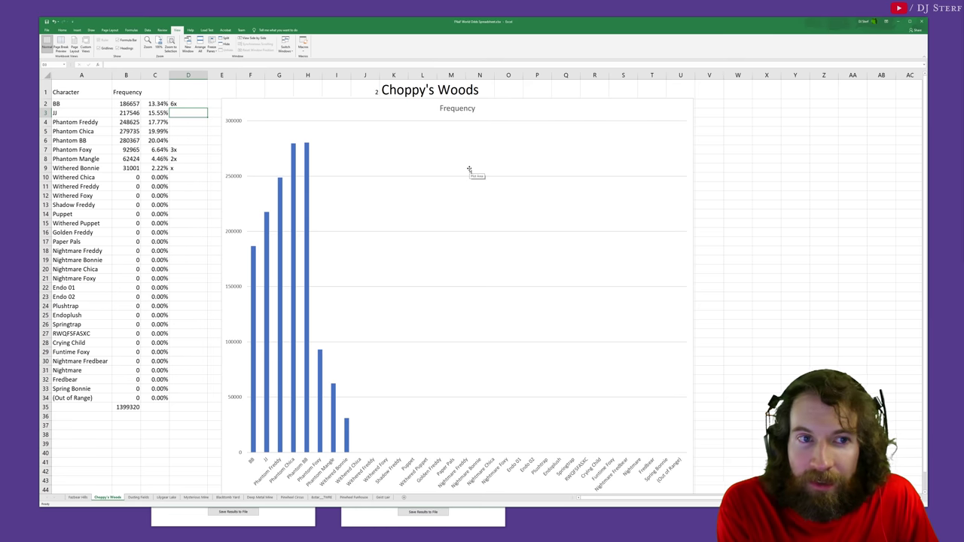
text(7x)
key(Return)
text(8x)
key(Return)
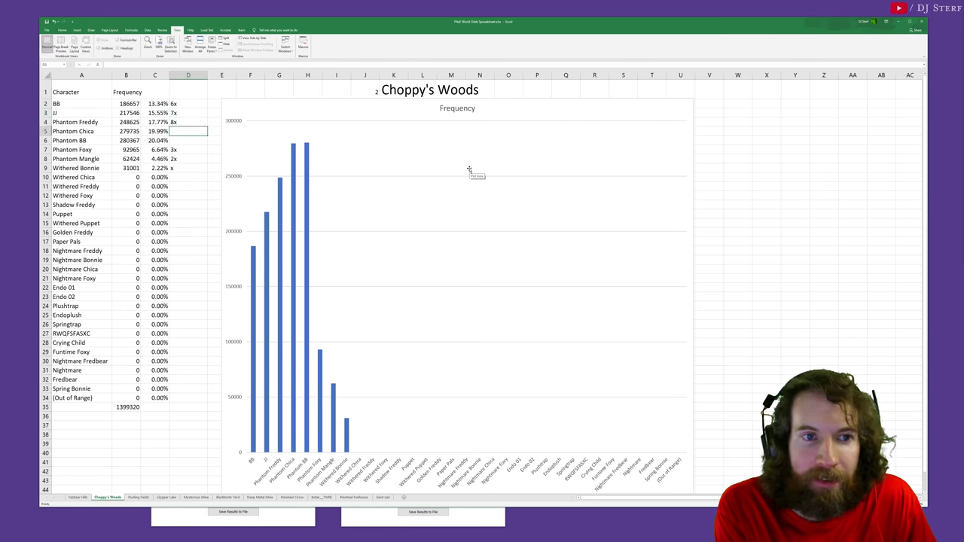
text(9x)
key(Return)
text(9x)
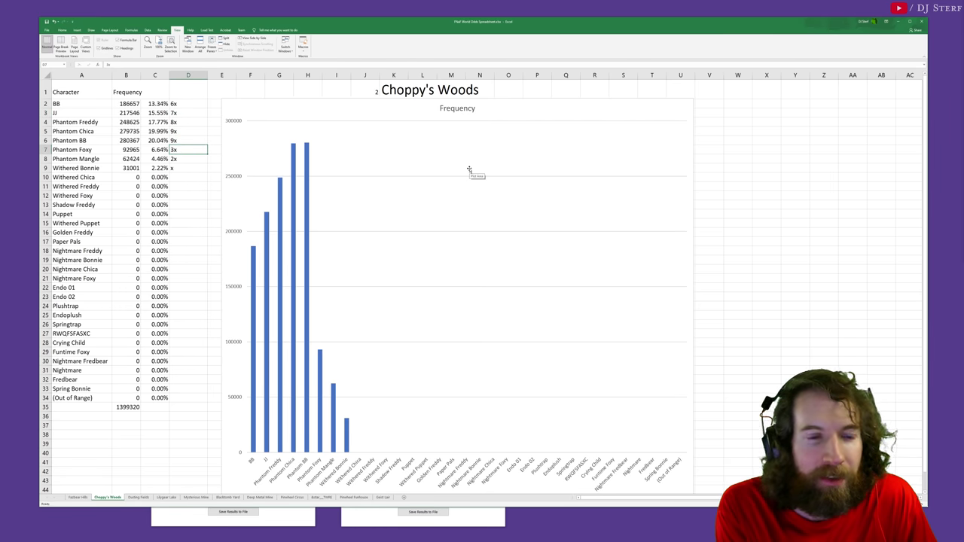
key(Left)
Step: Re-enter 3x, 2x and x for Phantom Foxy, Phantom Mangle and Withered Bonnie
key(Down)
key(Down)
key(Down)
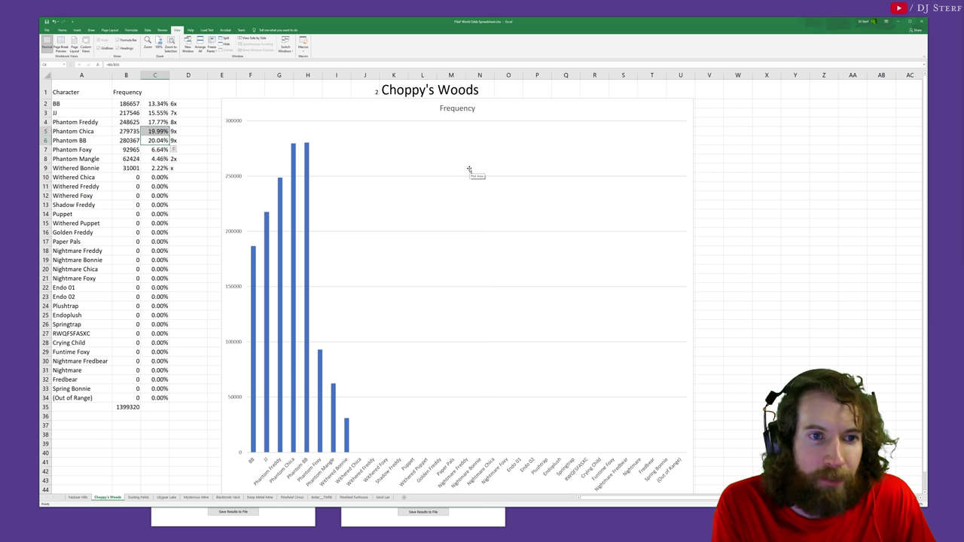
key(Up)
key(Up)
key(Up)
key(shift+Up)
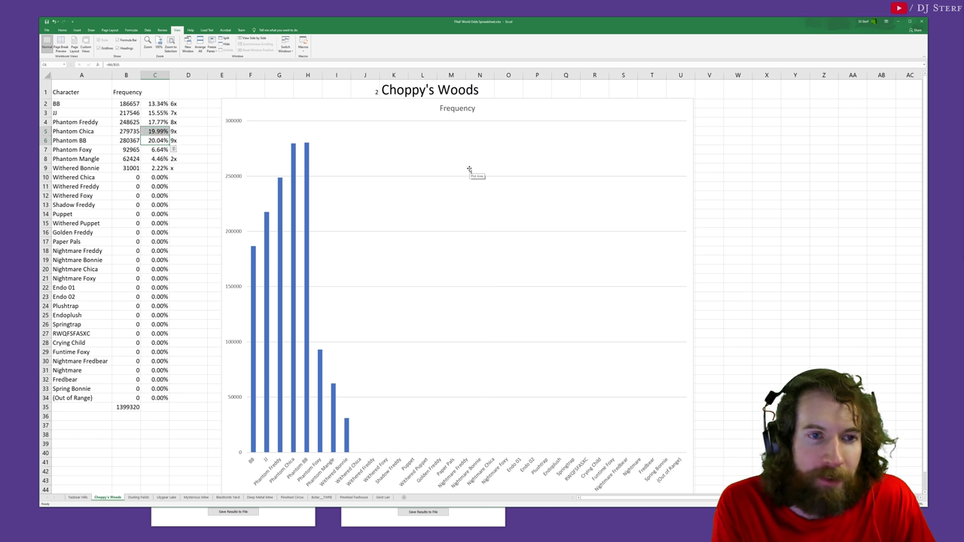
key(Right)
key(Down)
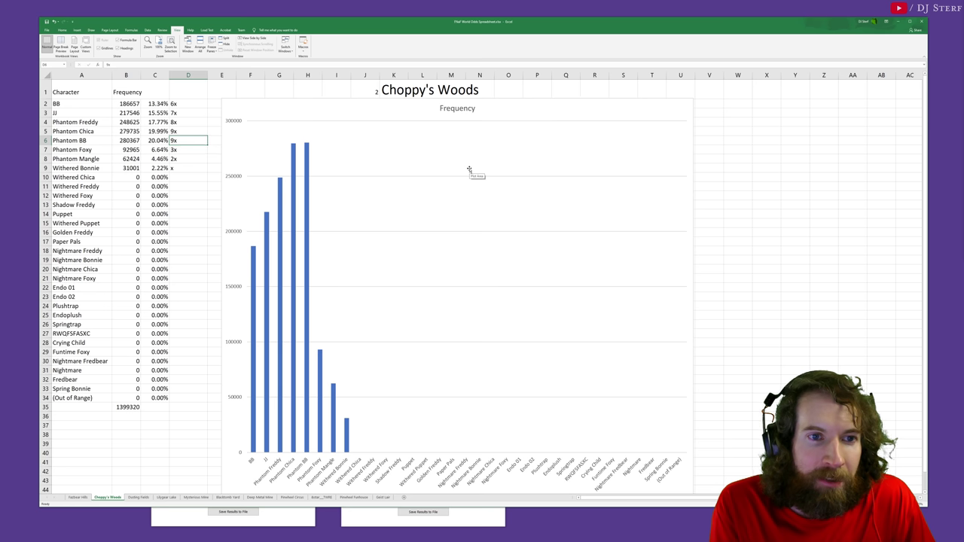
text(3x)
key(Return)
text(2x)
key(Return)
text(x)
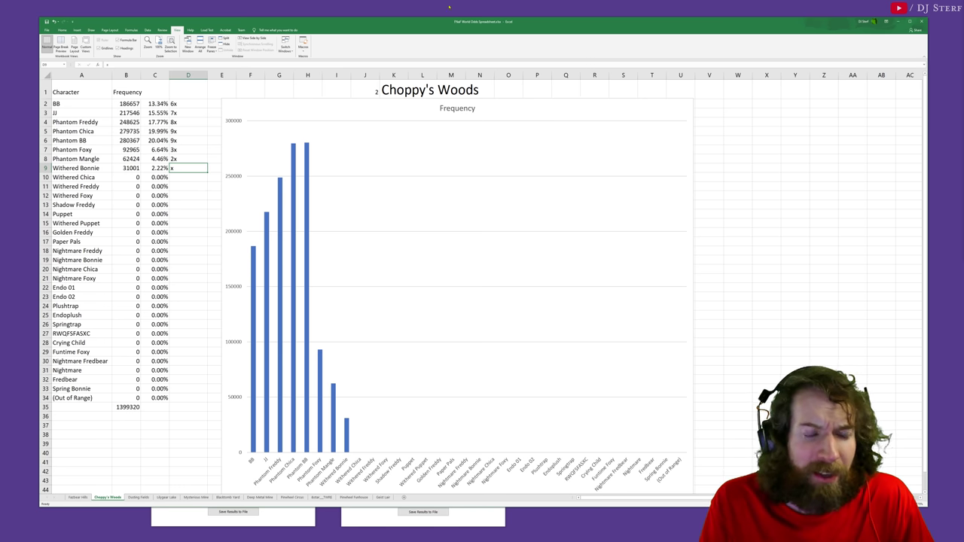
click(184, 187)
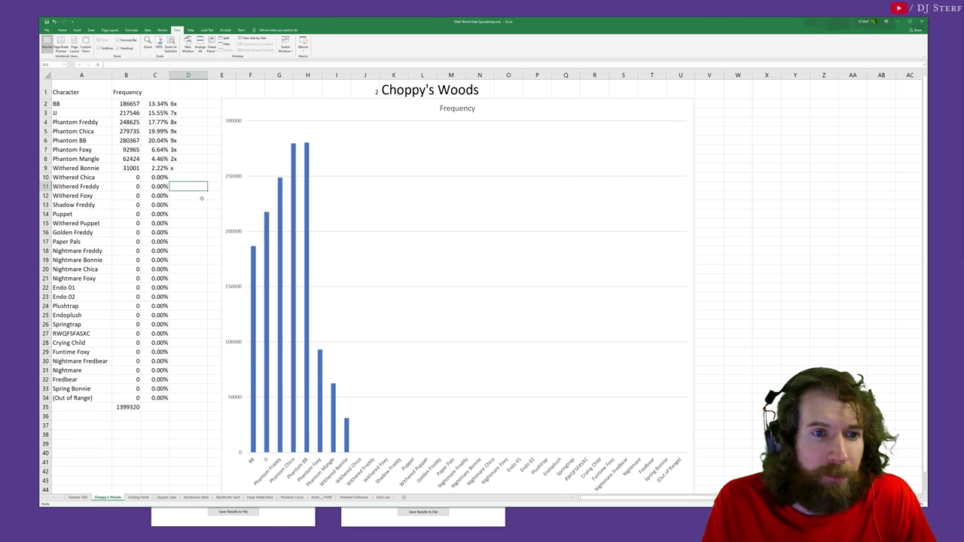
Step: Test ratios =280367/31001 and =279735/31001 in a scratch cell, then delete it
text(=28)
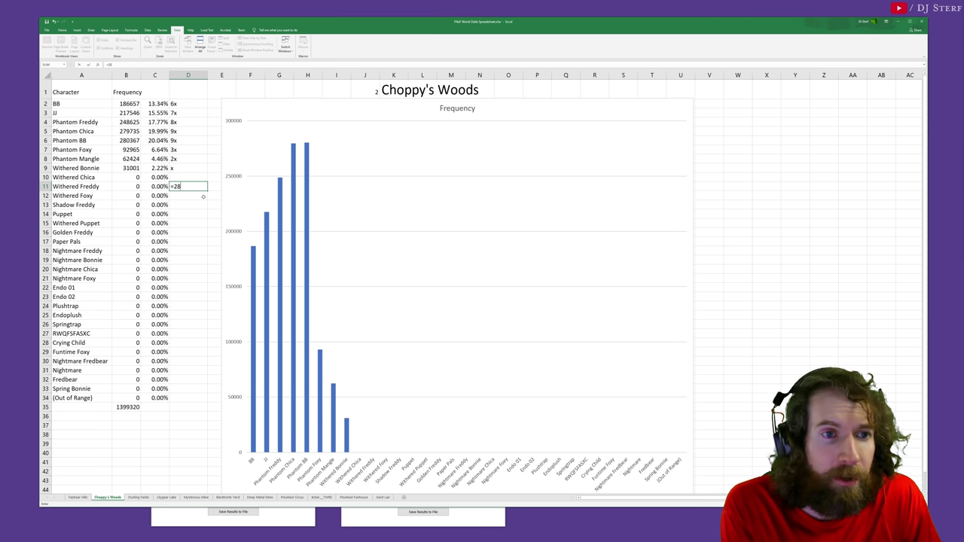
text(0367/31001)
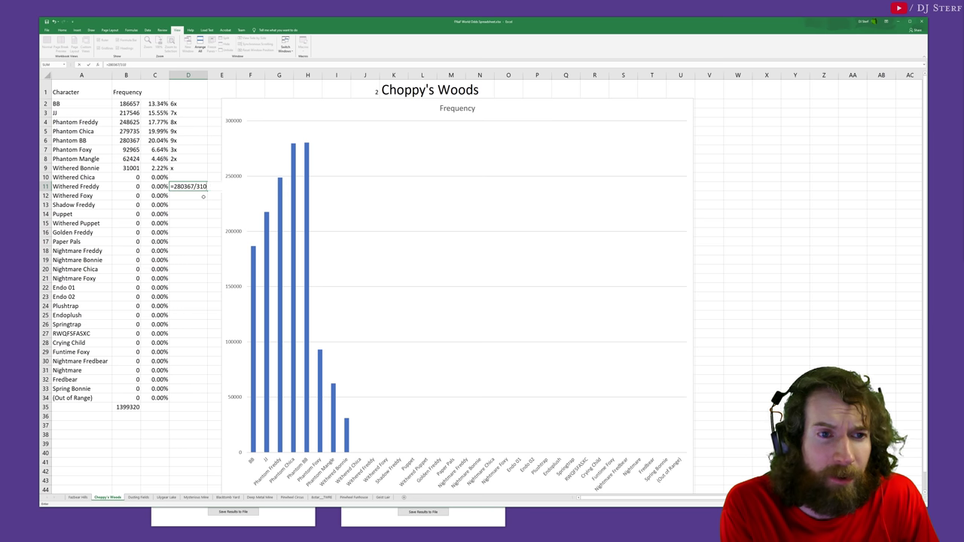
key(Return)
key(Up)
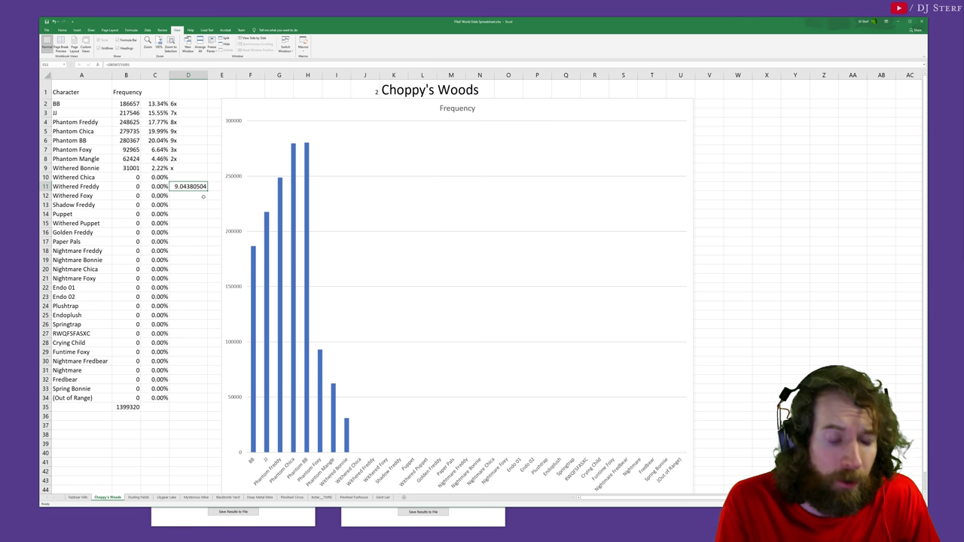
text(=27)
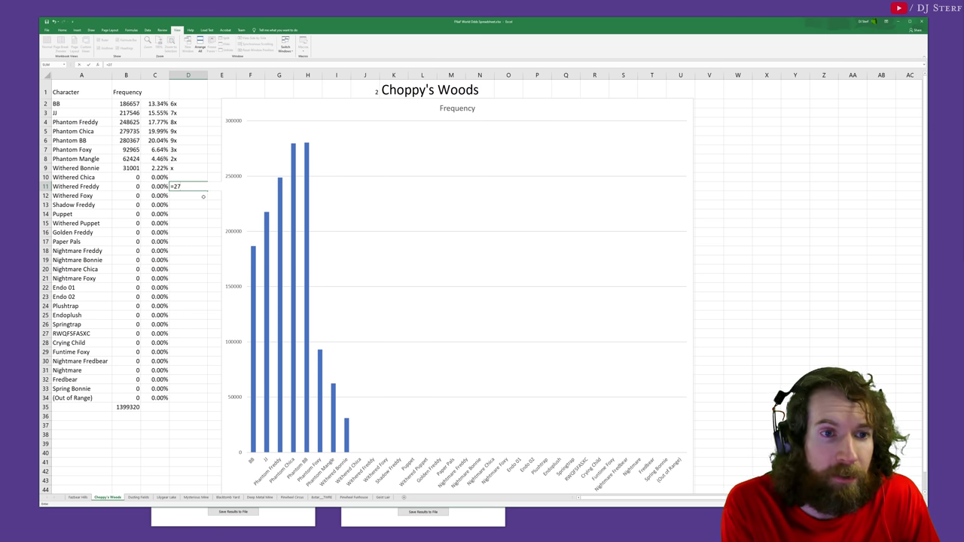
text(9735)
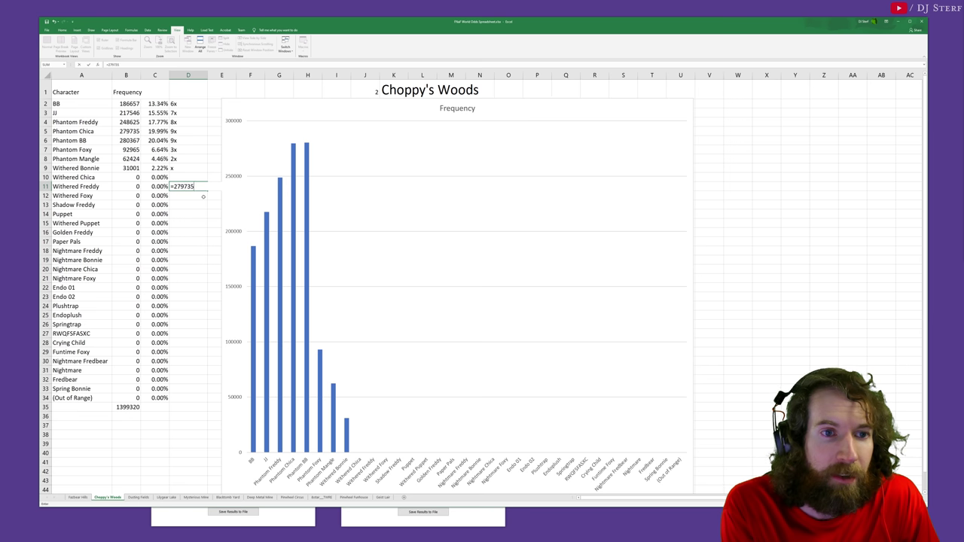
text(/31001)
key(Return)
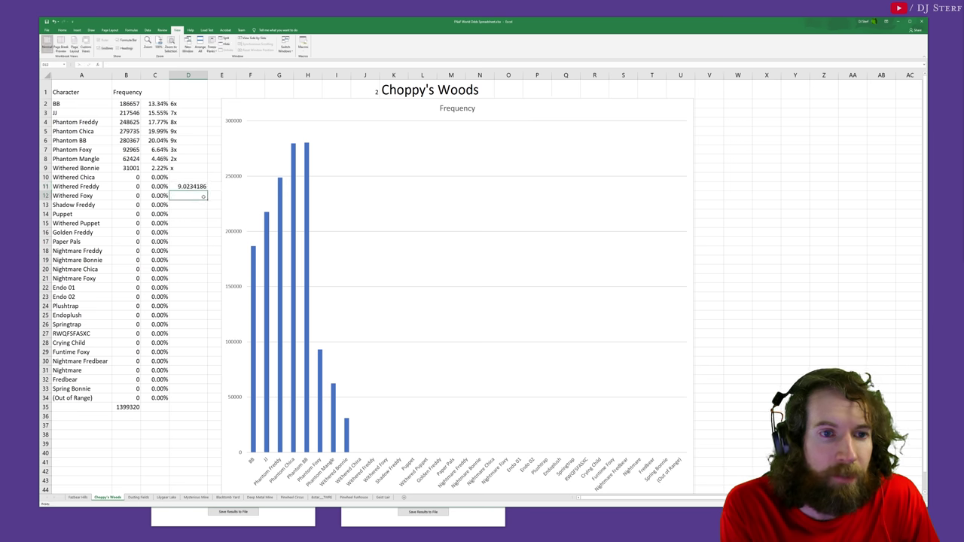
key(Up)
key(Delete)
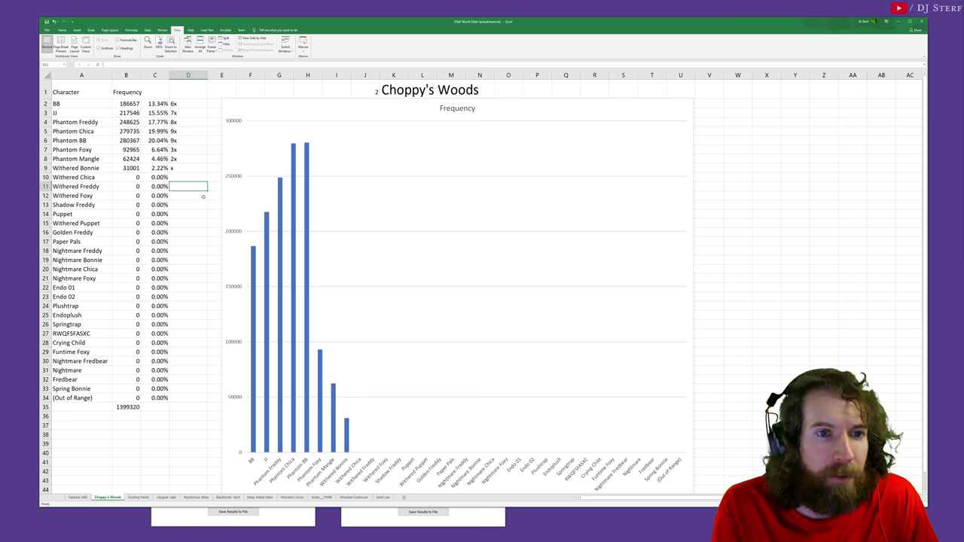
key(Up)
key(Up)
key(Up)
key(Up)
key(Up)
key(Up)
key(Up)
key(Up)
key(Up)
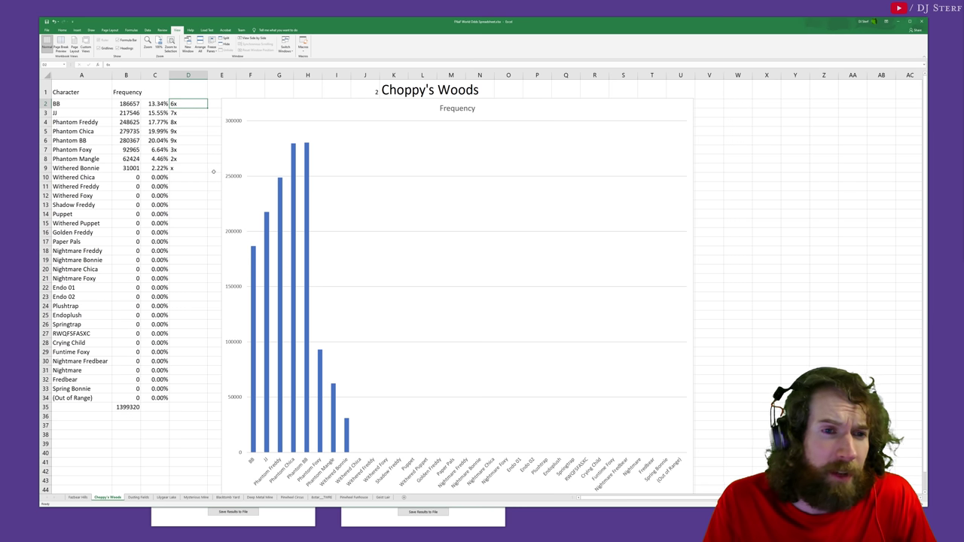
Step: On Dusting Fields, label Withered Foxy x, Withered Freddy 2x and Withered Chica 3x
click(138, 498)
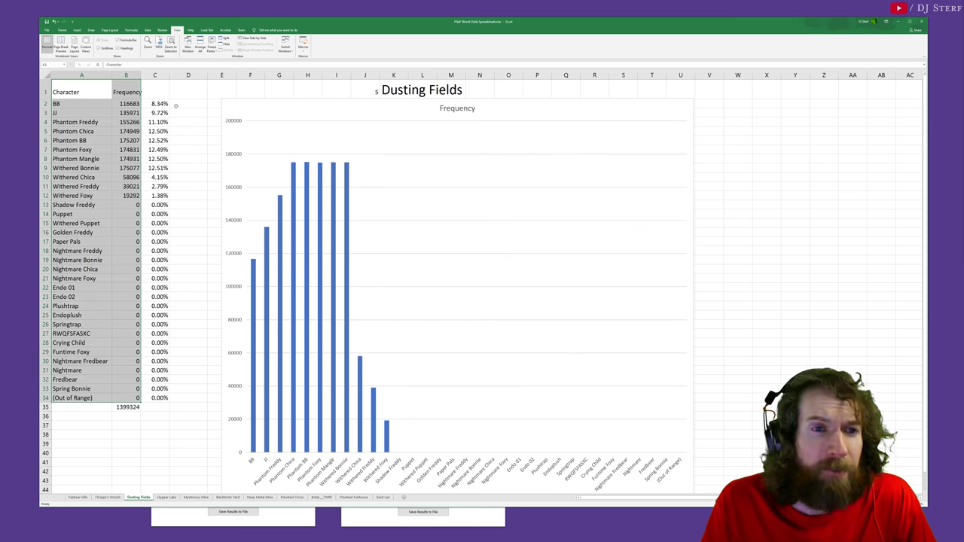
click(175, 106)
click(183, 196)
text(x)
key(Up)
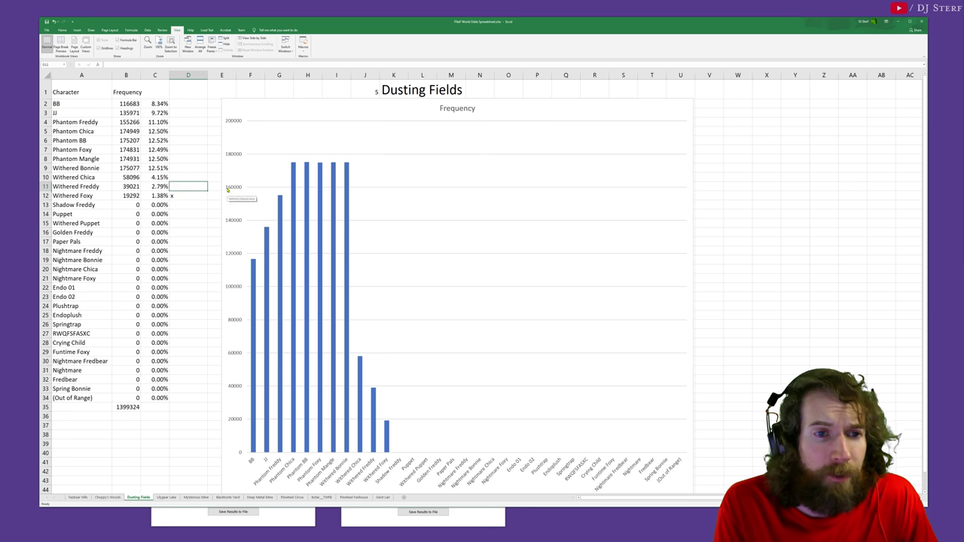
text(2x)
key(Up)
text(3x)
key(Up)
key(Up)
key(Up)
key(Up)
key(Up)
key(Up)
key(Up)
key(Up)
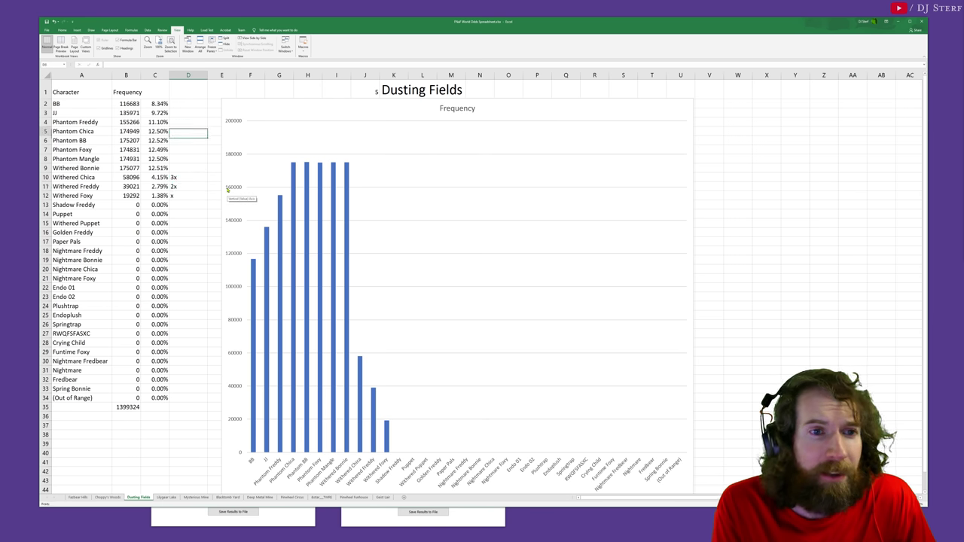
Step: Label BB 6x, JJ 7x, Phantom Freddy 8x, and fill 9x from Phantom Chica through Withered Bonnie
text(6x)
key(Return)
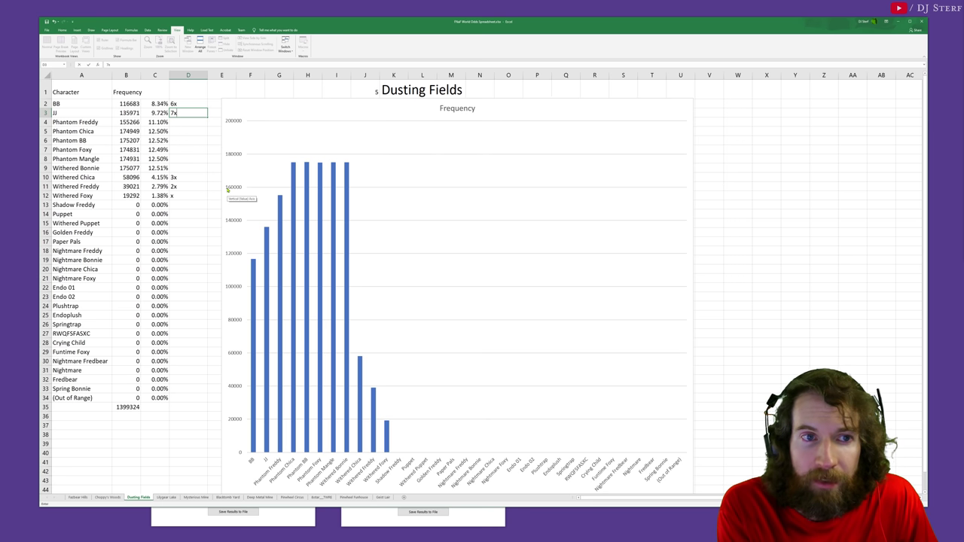
text(7x)
key(Return)
text(8x)
key(Return)
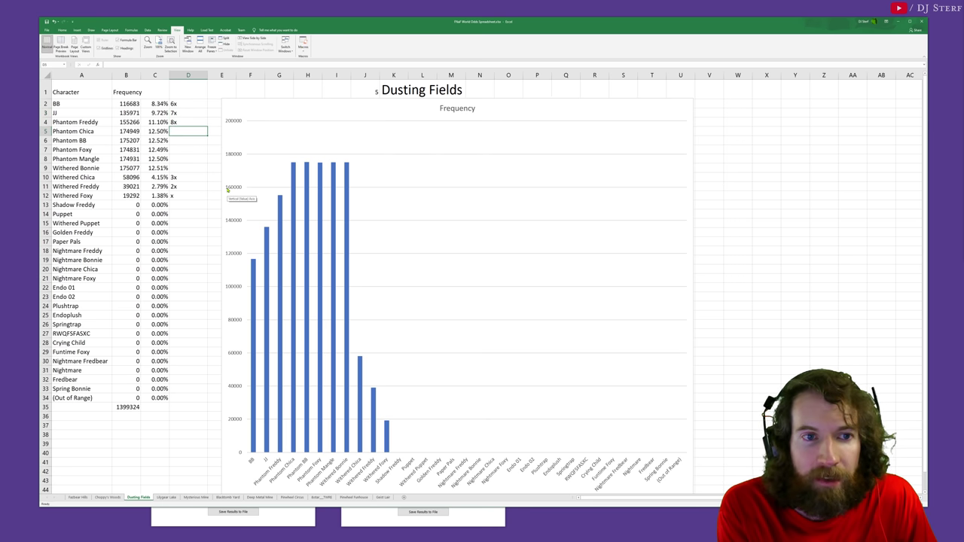
text(9x)
key(ctrl+Return)
key(shift+Down)
key(shift+Down)
key(shift+Down)
key(shift+Down)
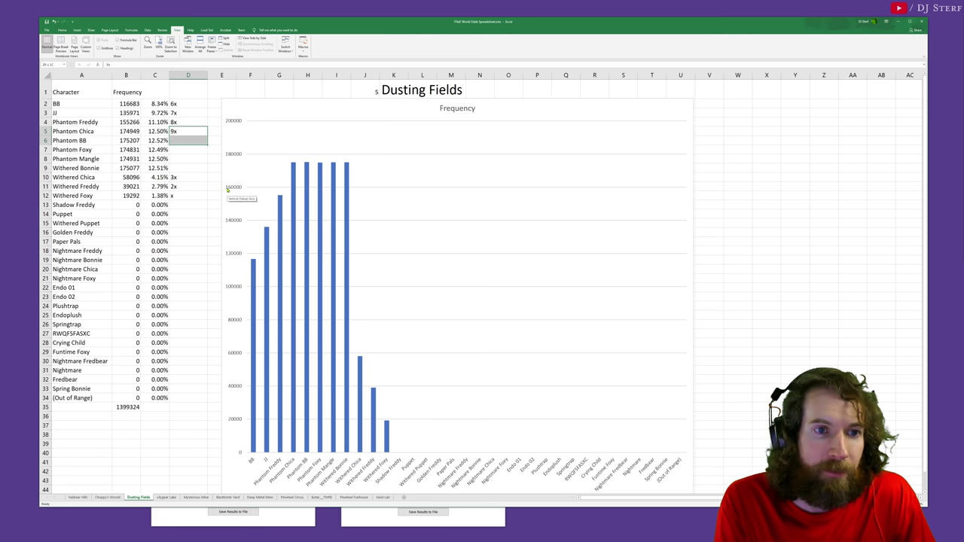
key(ctrl+d)
key(Down)
key(Down)
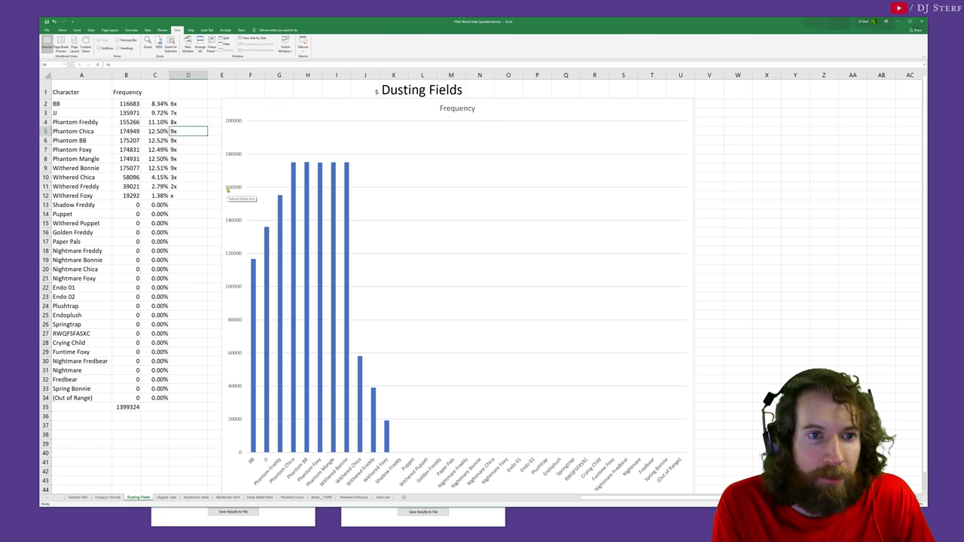
key(Down)
key(Down)
key(shift+Up)
key(shift+Up)
key(shift+Up)
key(shift+Up)
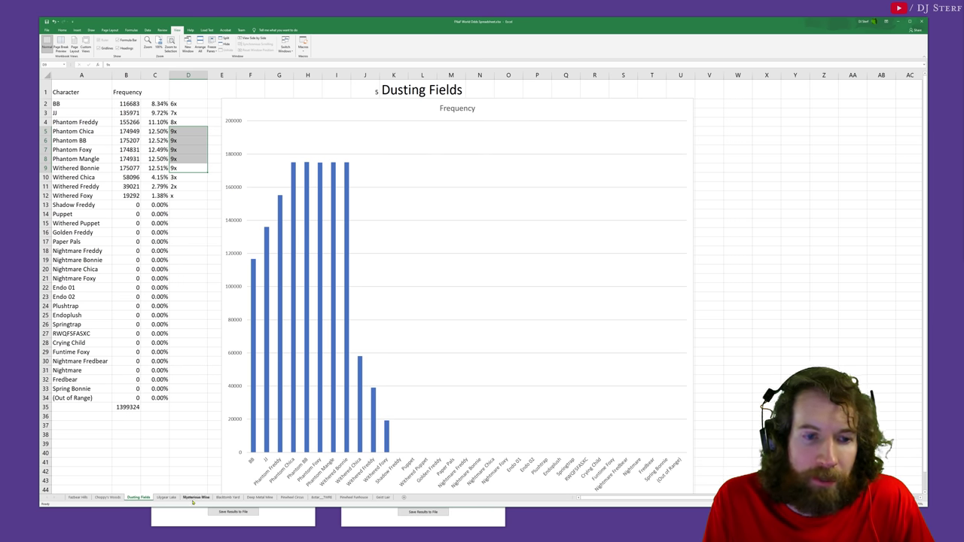
Step: Compare against Choppy's Woods and Fazbear Hills, then open the Lilygear Lake sheet
click(110, 497)
click(78, 497)
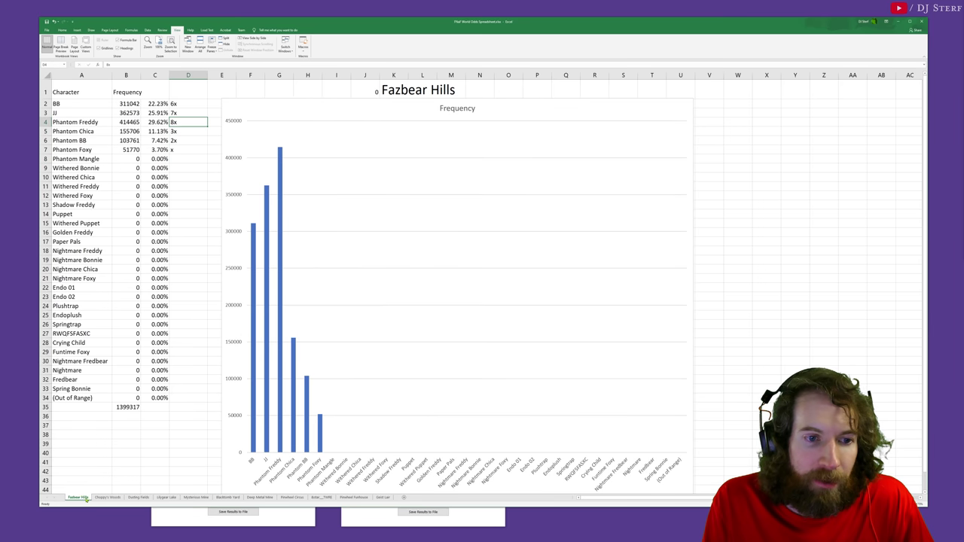
click(138, 498)
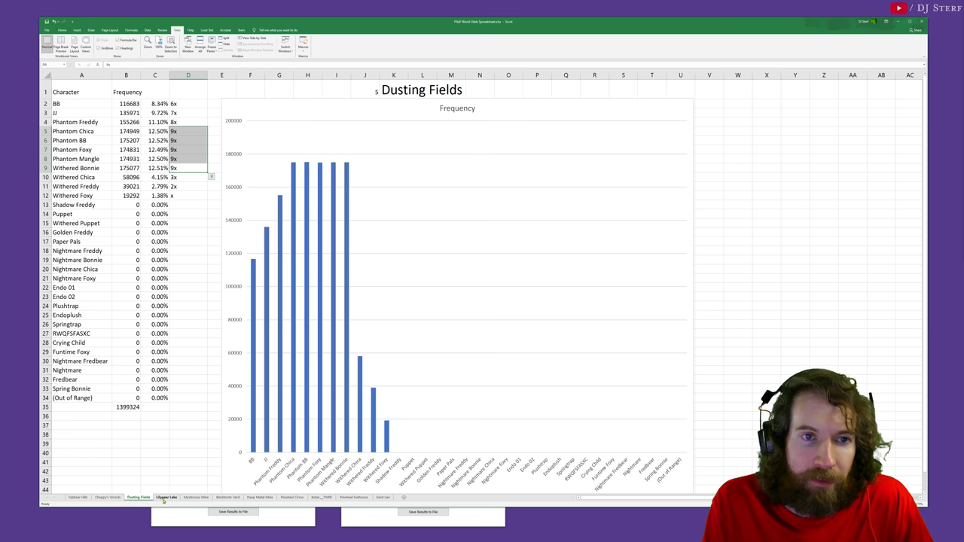
click(166, 498)
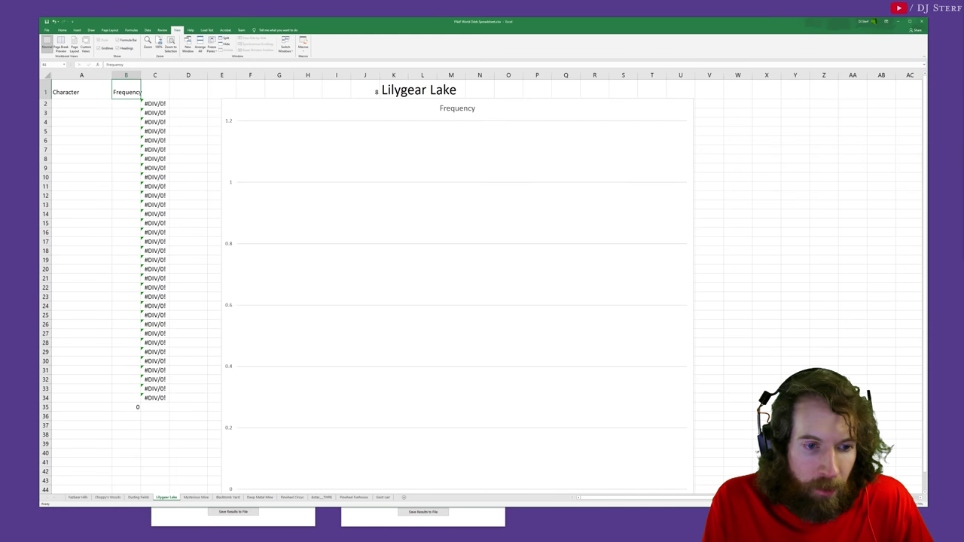
Step: Copy the OddsOutput.csv frequency results into Lilygear Lake at A1, totalling 1399311 rolls
click(113, 527)
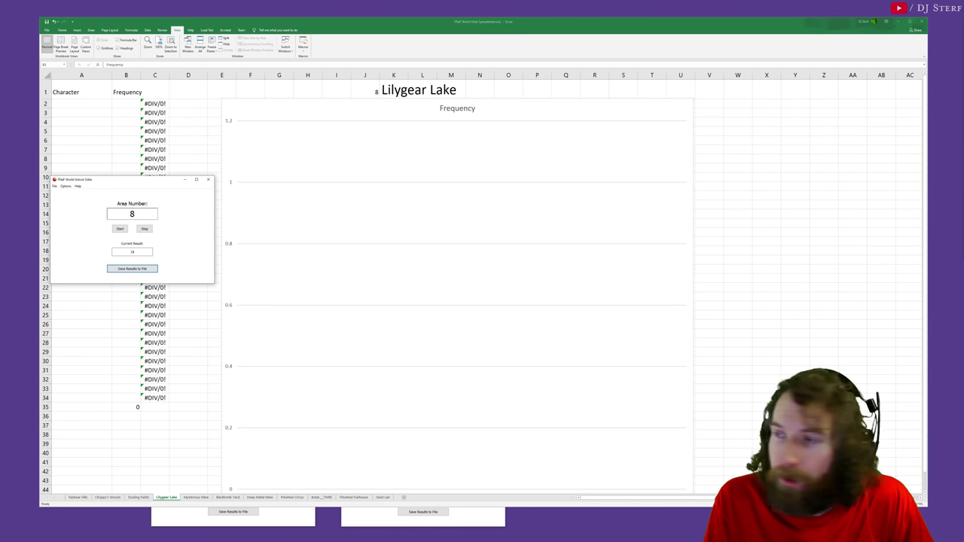
key(alt+Tab)
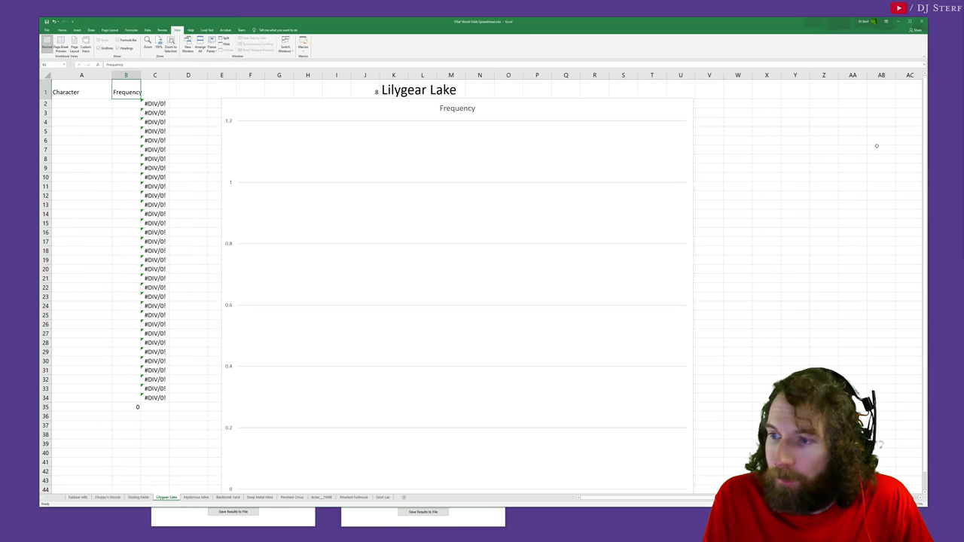
key(alt+Tab)
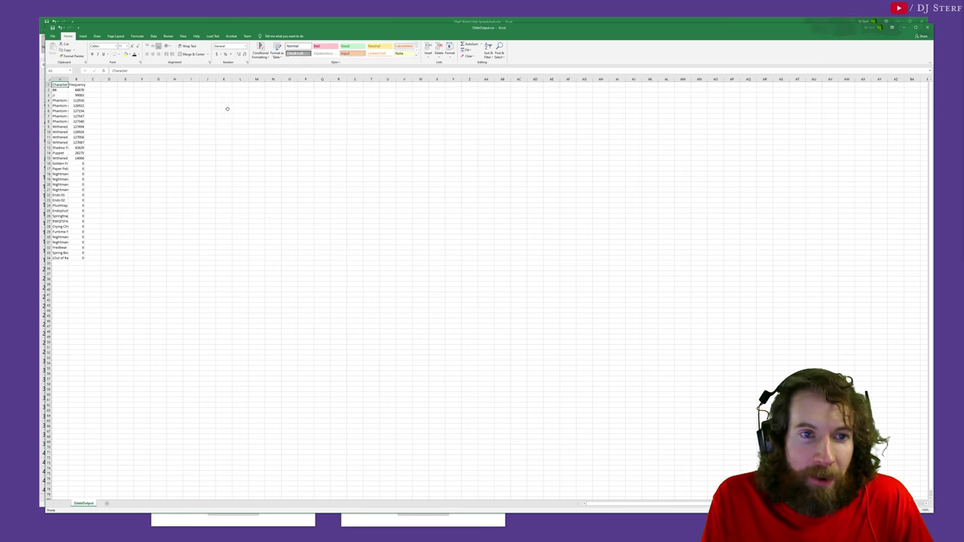
shift+click(83, 259)
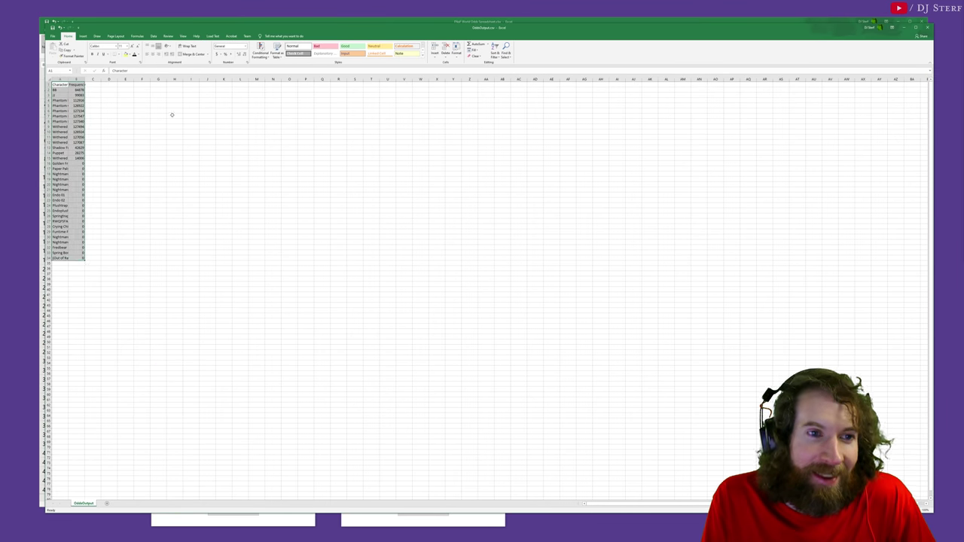
key(ctrl+c)
key(alt+Tab)
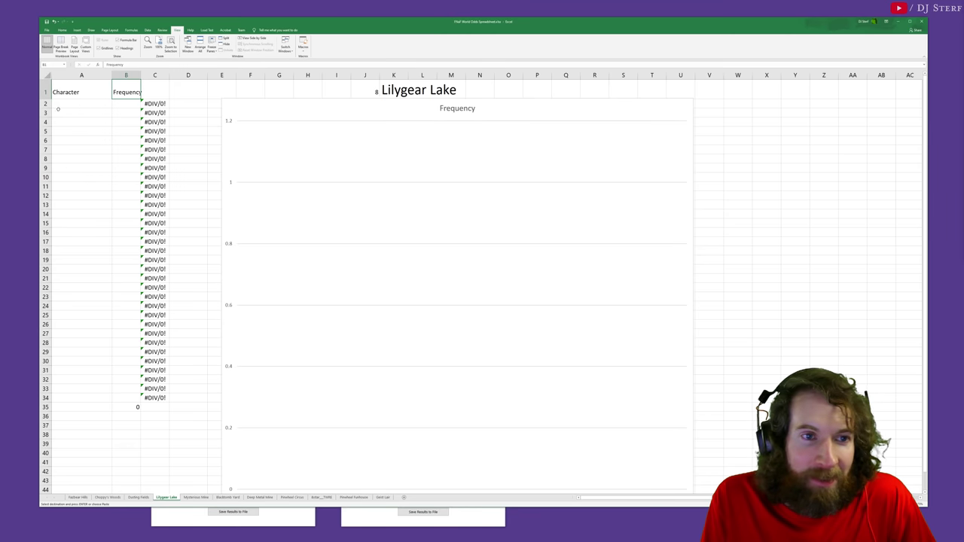
click(79, 92)
key(ctrl+v)
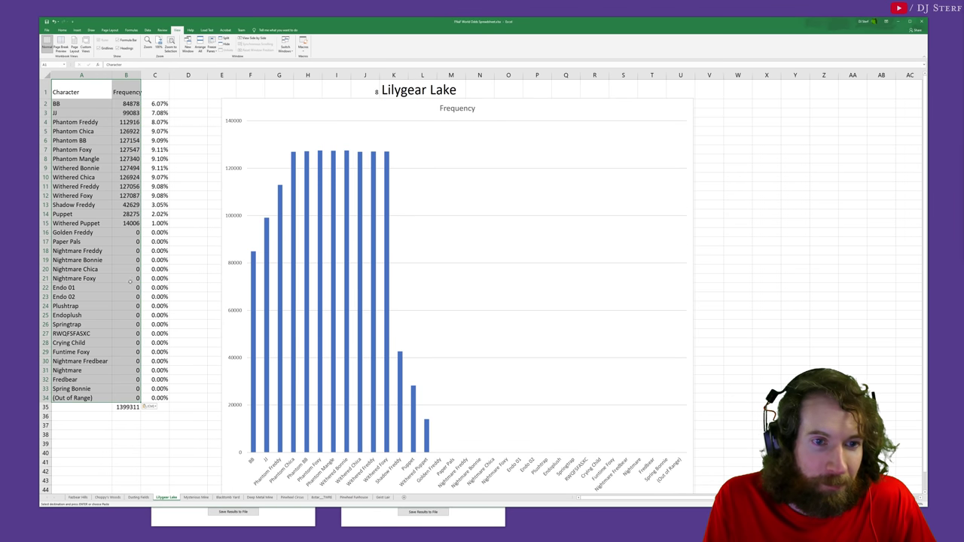
Step: Label Withered Puppet x and Puppet 2x in the Lilygear Lake multiplier column
click(67, 87)
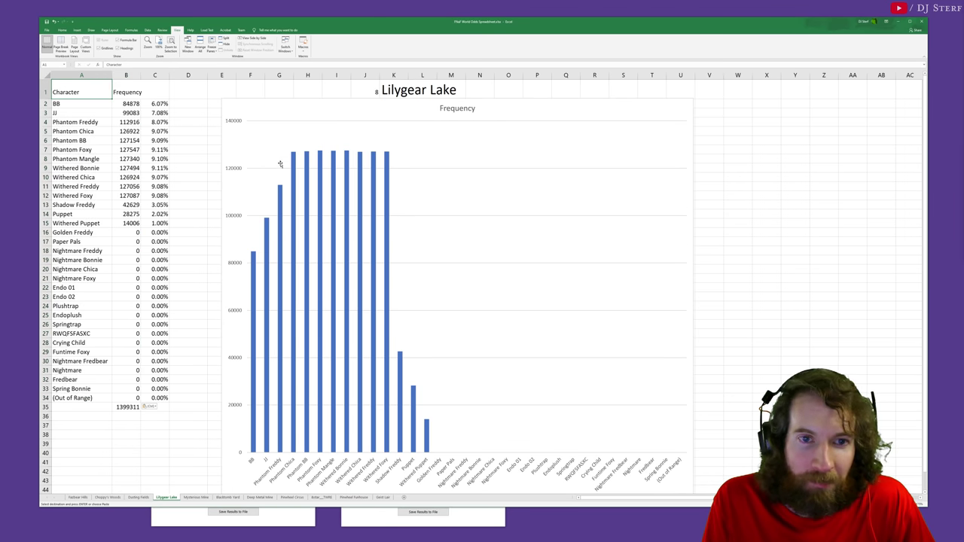
click(189, 195)
click(189, 224)
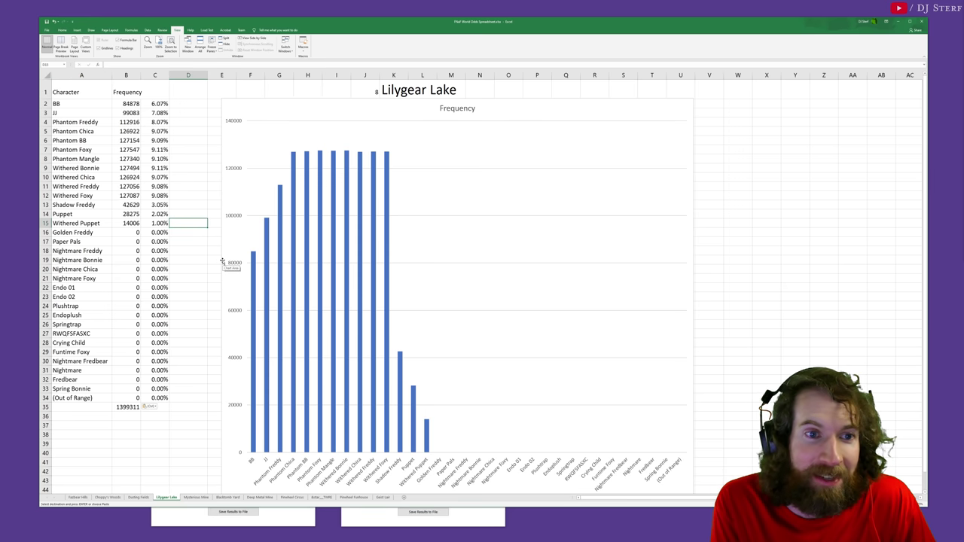
text(x)
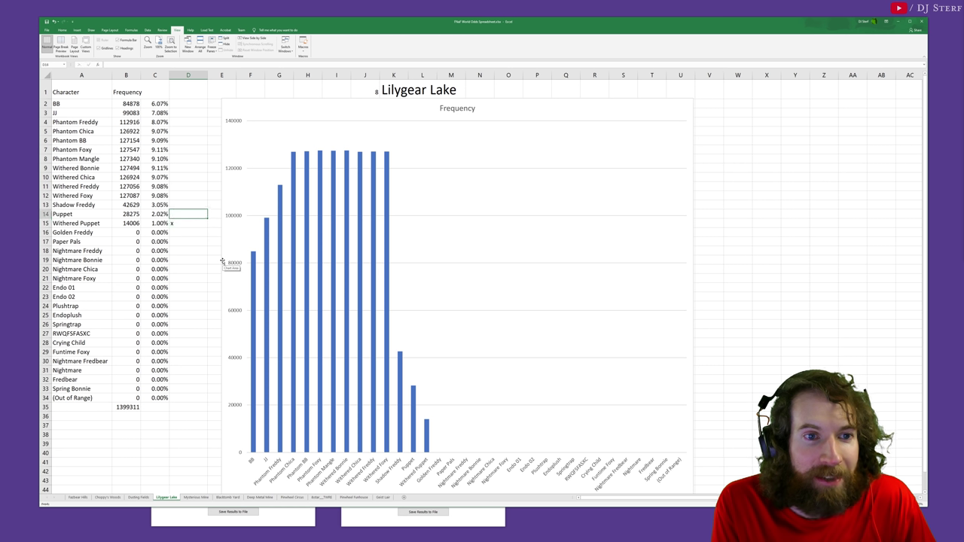
key(Up)
key(Down)
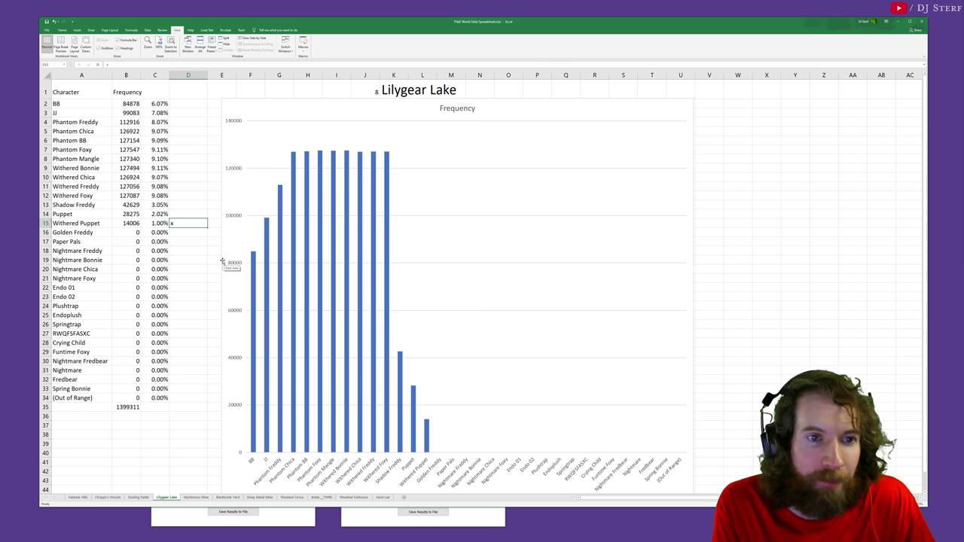
key(Left)
key(Left)
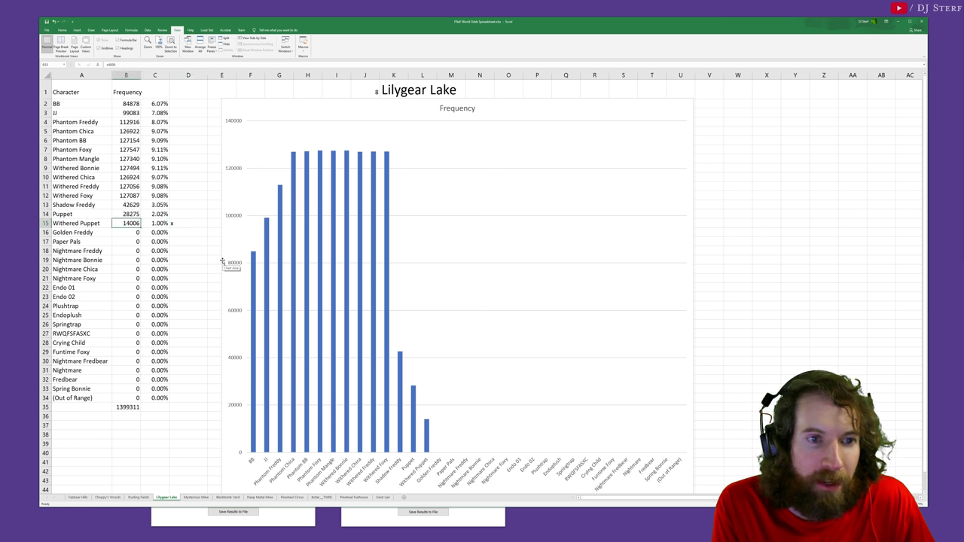
key(Right)
key(Right)
key(Up)
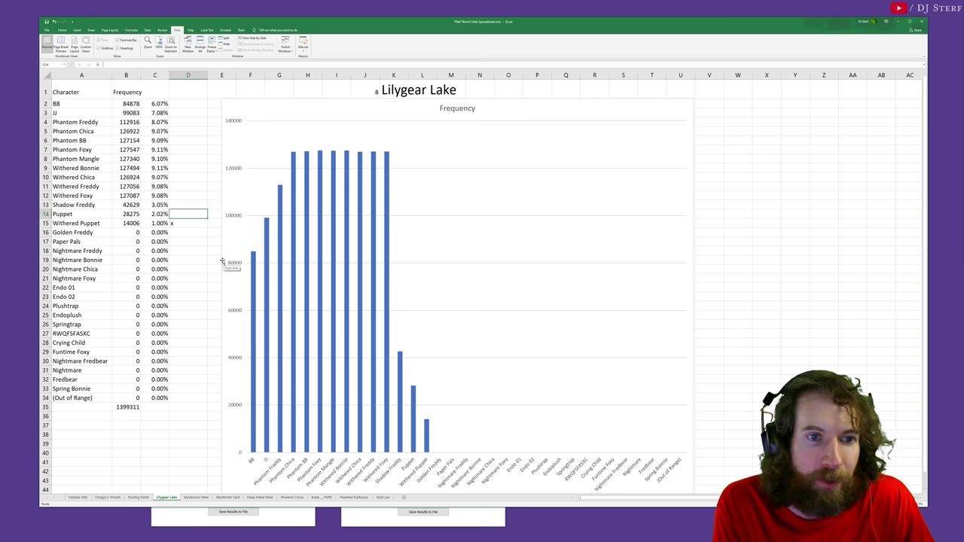
text(2x)
key(Up)
key(Up)
key(Up)
key(Up)
key(Up)
key(Up)
key(Up)
key(Up)
key(Up)
key(Up)
key(Up)
key(Up)
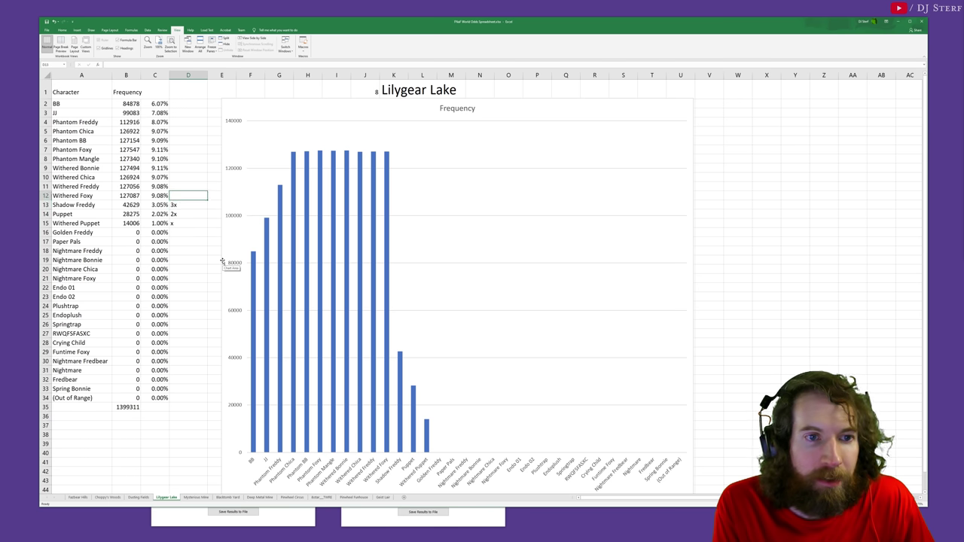
Step: Label BB 6x, JJ 7x, Phantom Freddy 8x, and fill 9x from Phantom Chica through Withered Foxy
text(6x)
key(Return)
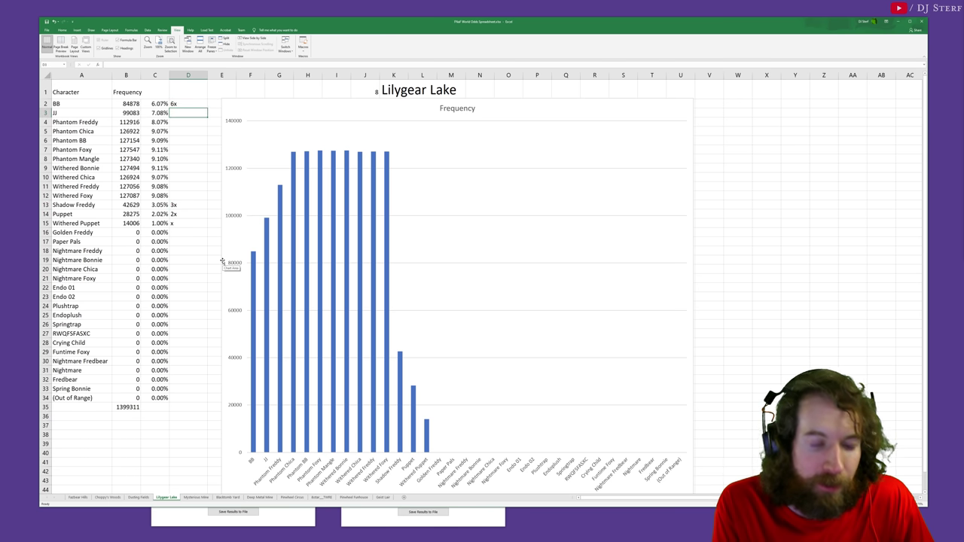
text(7x)
key(Return)
text(8x)
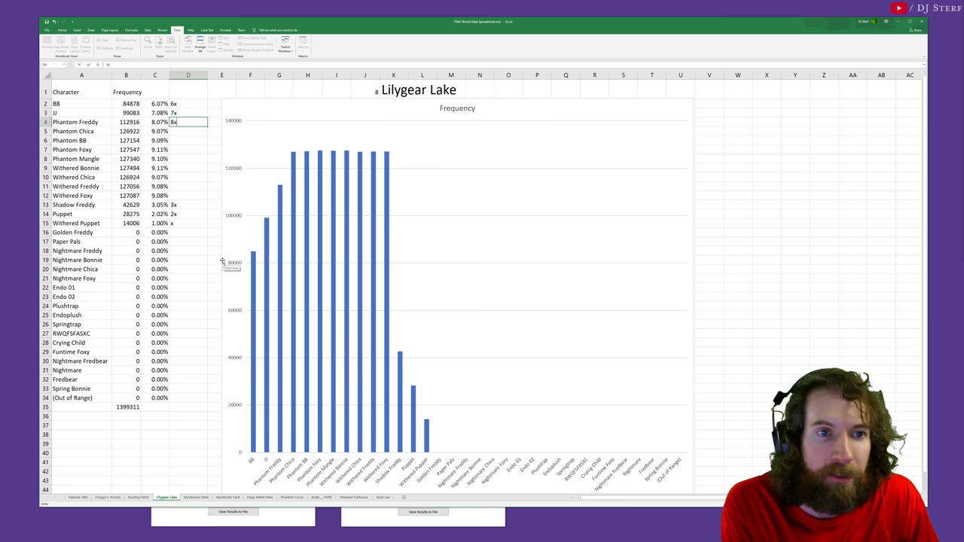
key(Return)
text(9x)
key(Return)
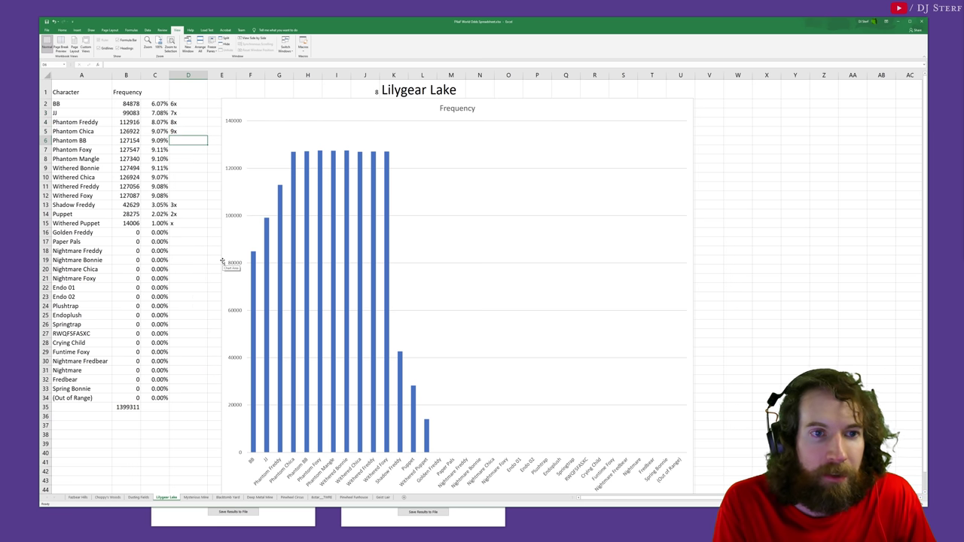
key(Up)
key(shift+Down)
key(shift+Down)
key(shift+Down)
key(shift+Down)
key(shift+Down)
key(shift+Down)
key(shift+Down)
key(ctrl+d)
key(Down)
key(Down)
key(Down)
key(Down)
key(Down)
key(Down)
key(Down)
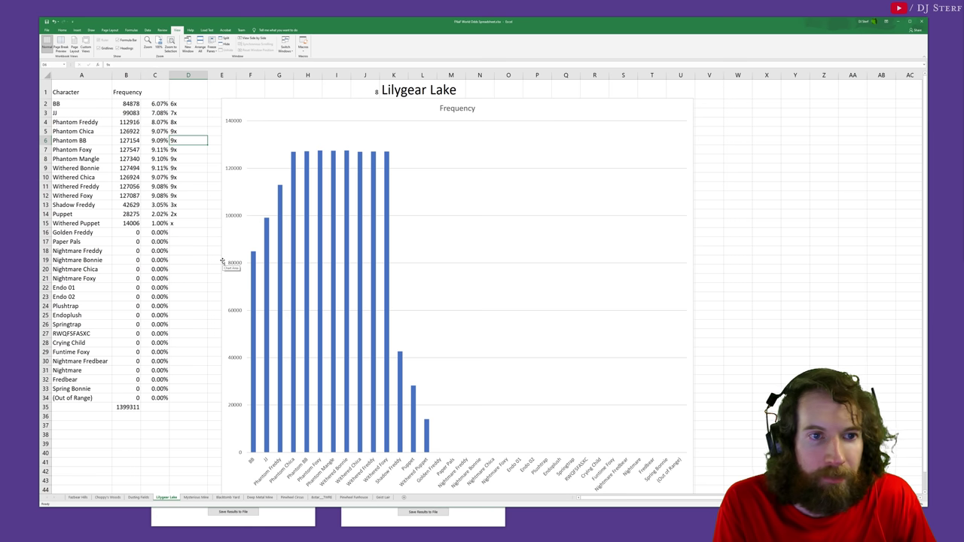
key(ctrl+d)
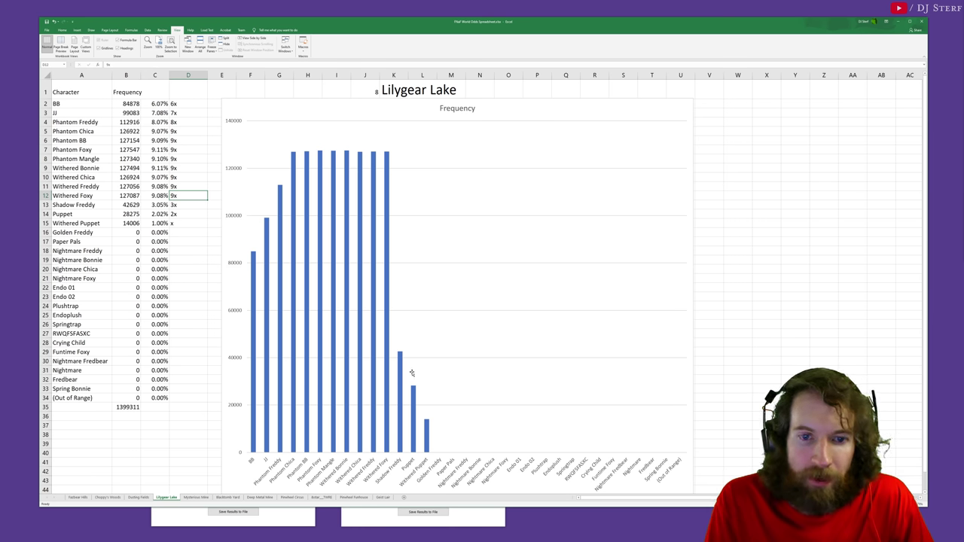
Step: Inspect the Withered Puppet bar values on the Lilygear Lake chart, then return to the Fazbear Hills sheet
click(427, 430)
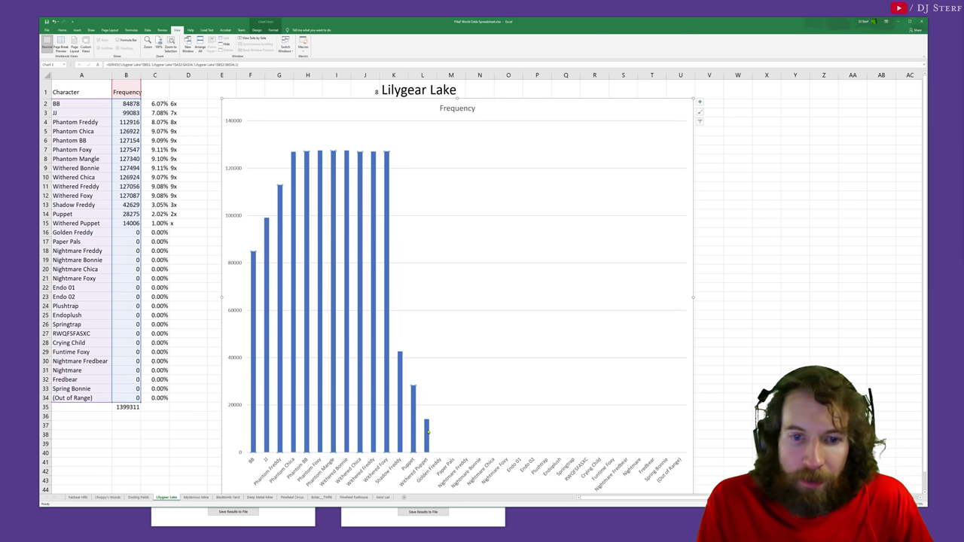
click(427, 422)
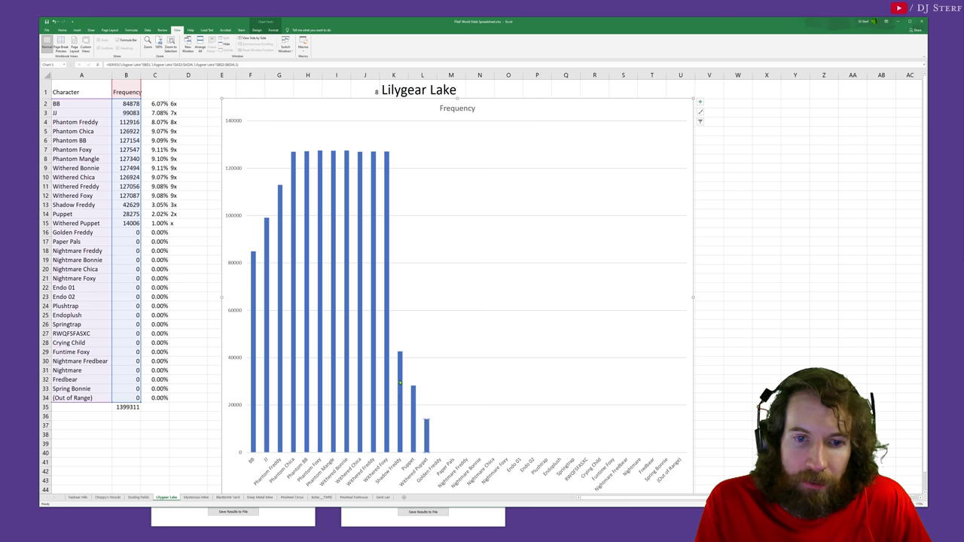
mouse_move(400, 383)
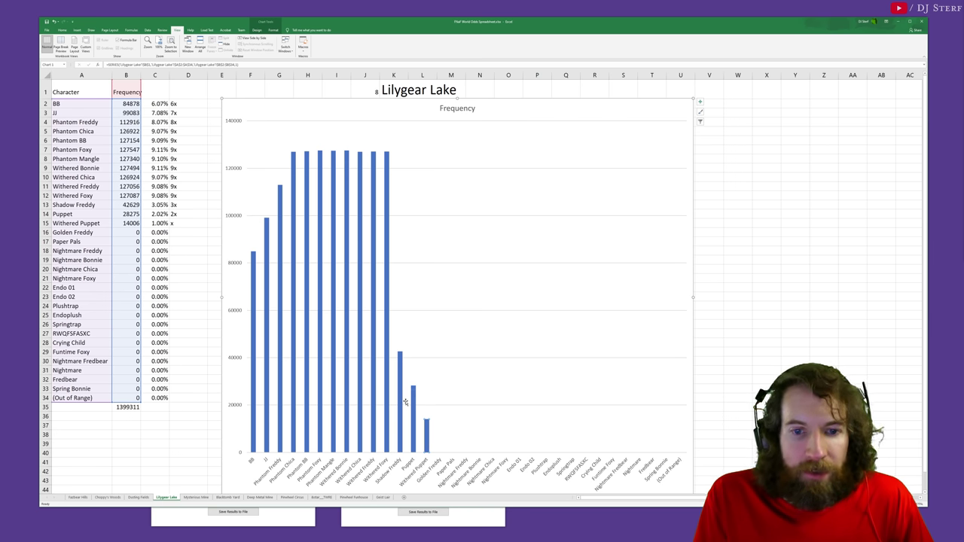
mouse_move(253, 273)
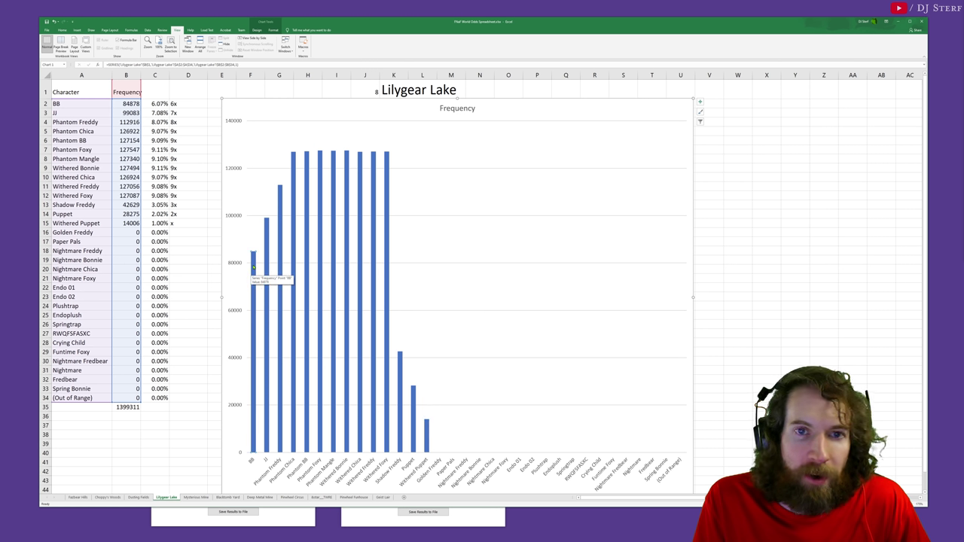
click(75, 497)
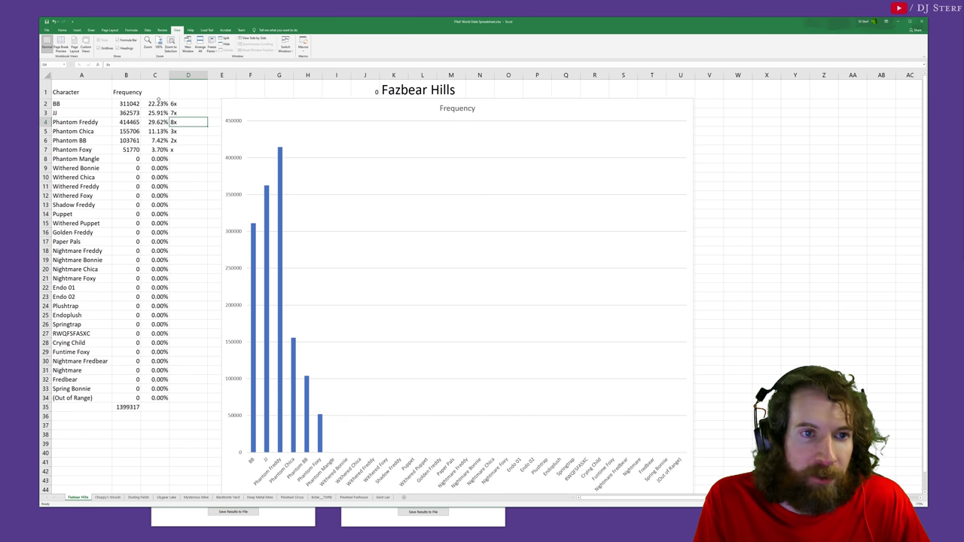
Step: Re-enter the x multiplier for Phantom Foxy in D7 on the Fazbear Hills sheet
click(185, 104)
click(171, 150)
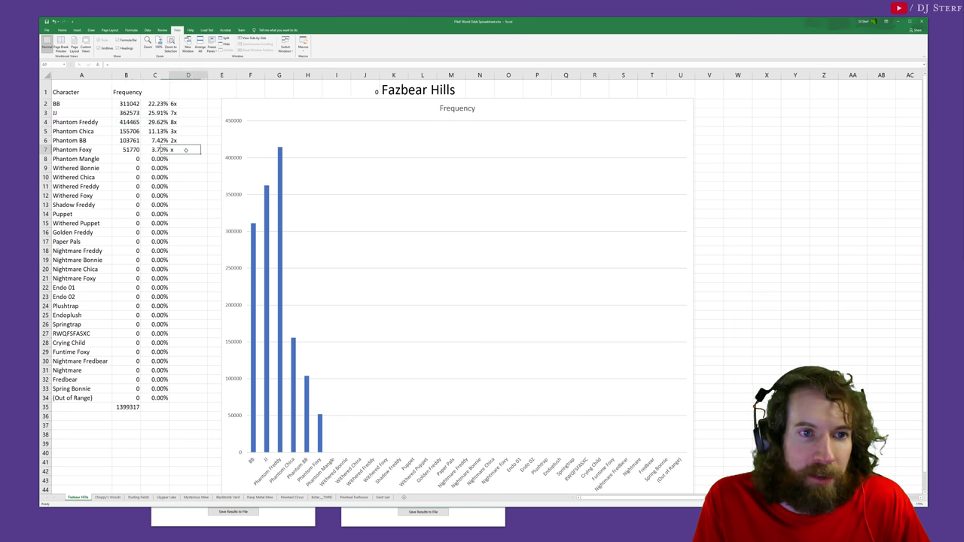
text(x)
click(185, 103)
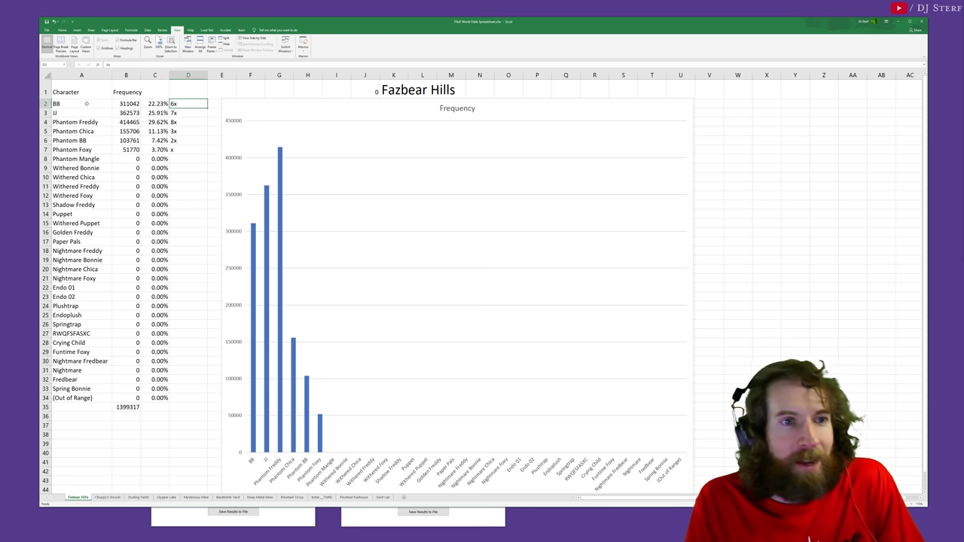
click(88, 105)
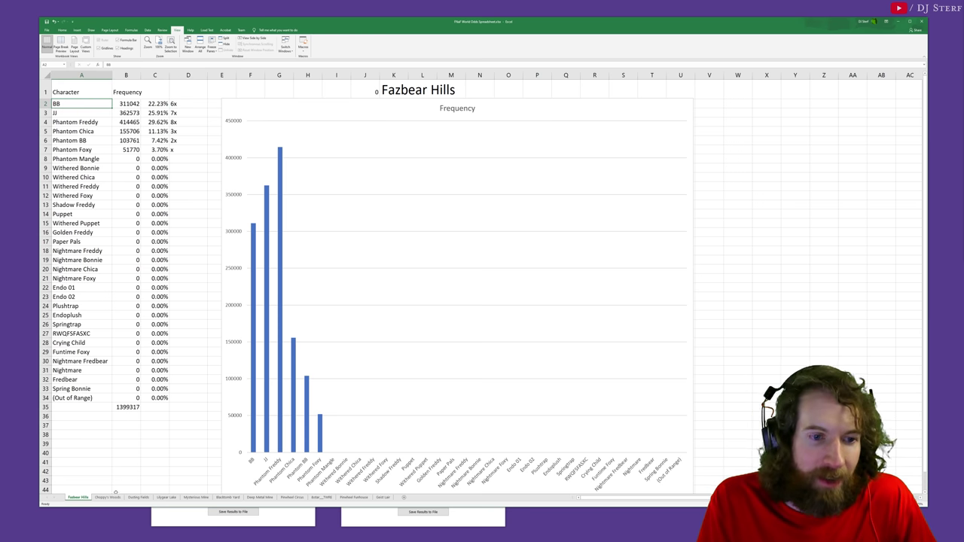
Step: Browse the Choppy's Woods, Dusting Fields, Lilygear Lake and Mysterious Mine sheets
click(107, 497)
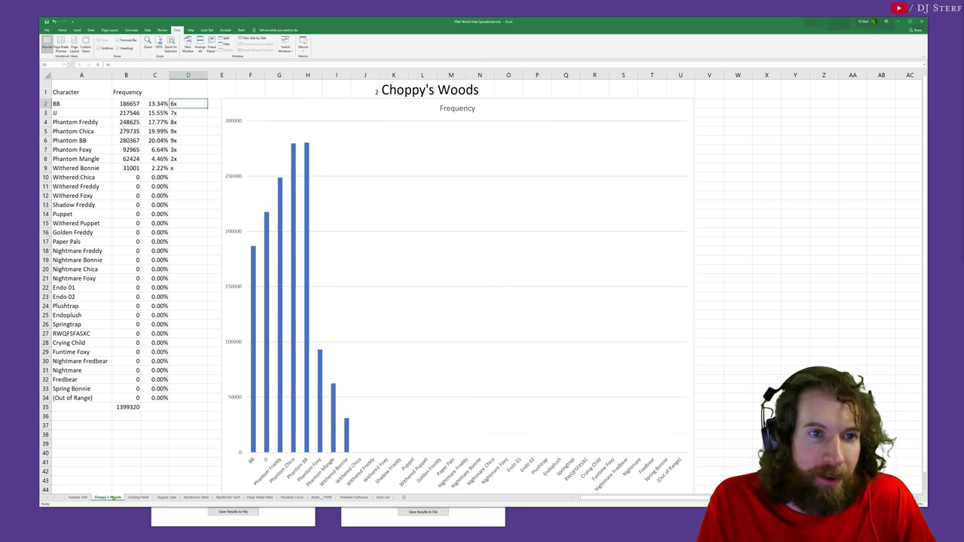
click(74, 498)
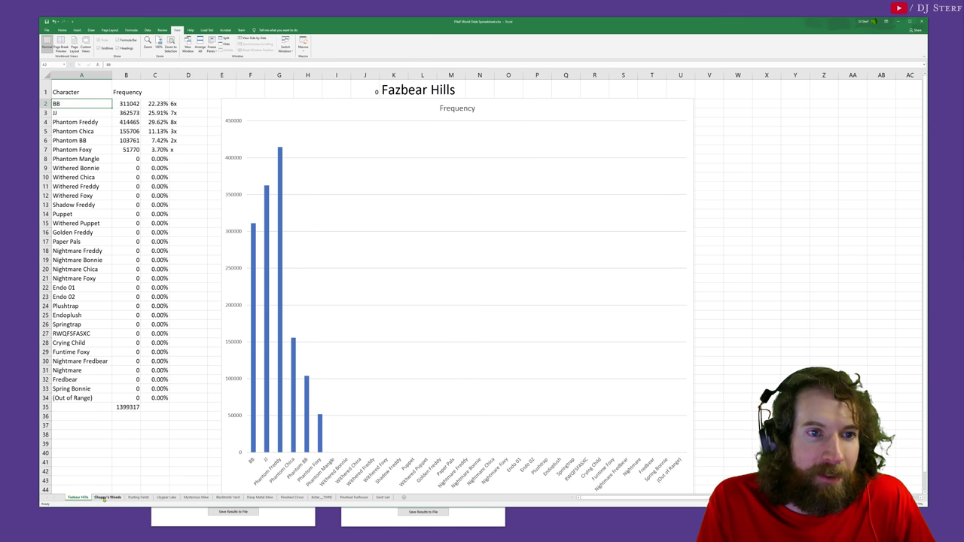
click(107, 497)
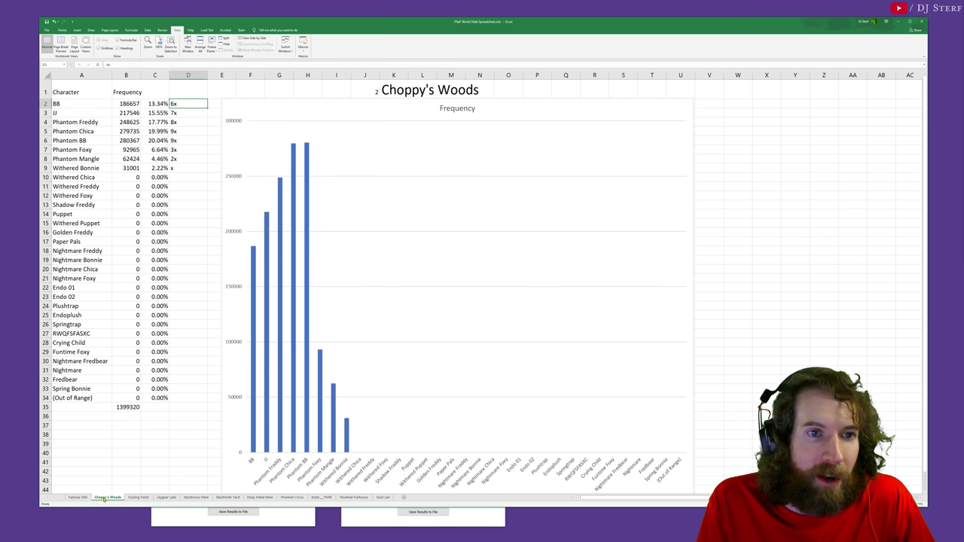
click(142, 498)
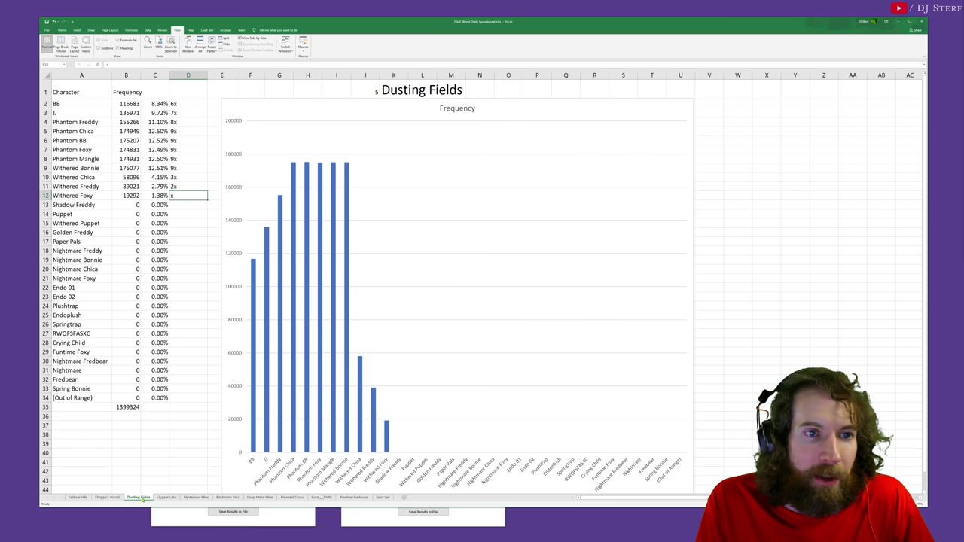
click(170, 498)
click(195, 498)
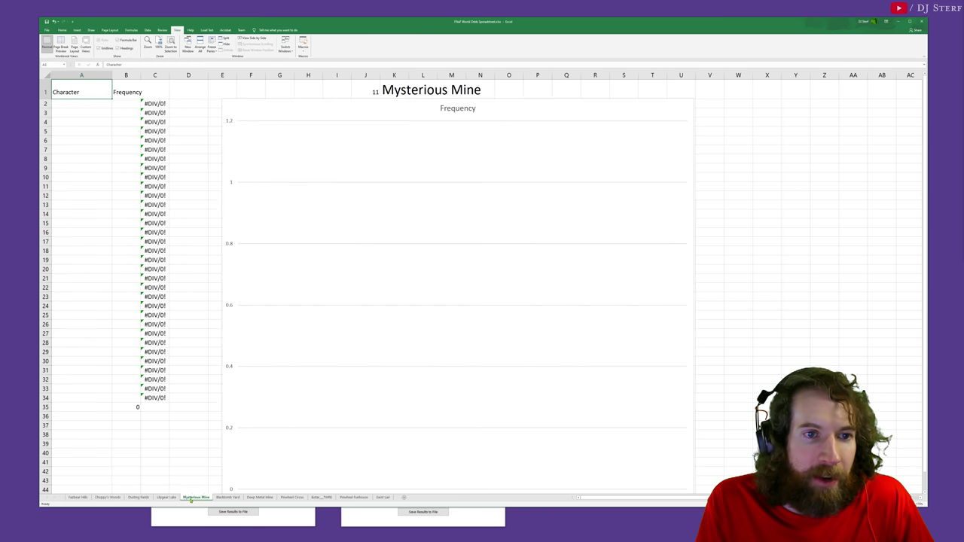
click(162, 498)
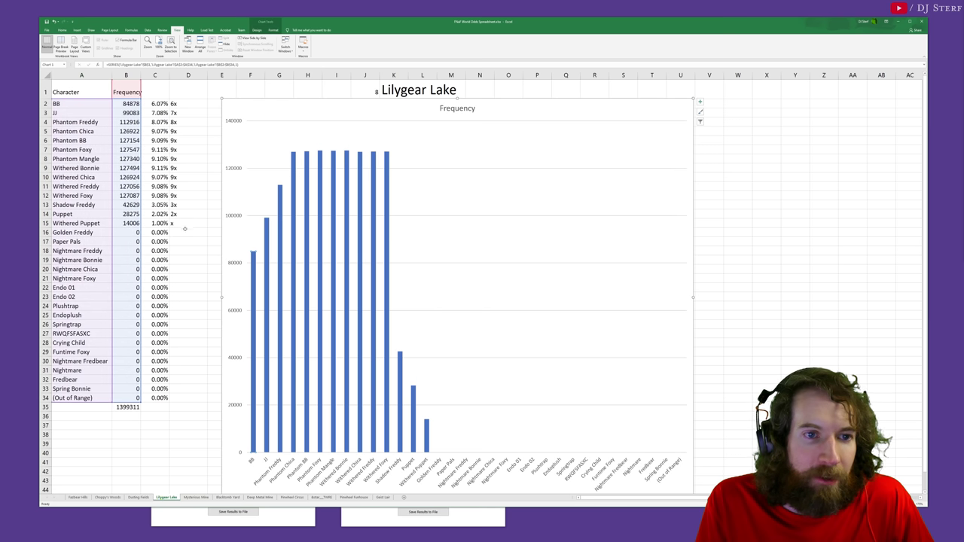
Step: Check Lilygear Lake's Withered Puppet and BB multipliers, then settle on the empty Mysterious Mine sheet
click(185, 226)
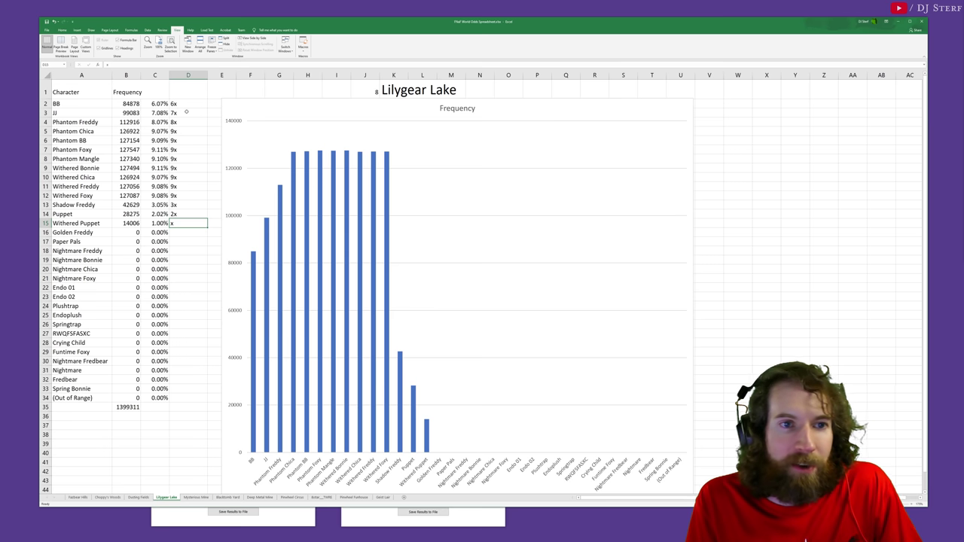
click(182, 104)
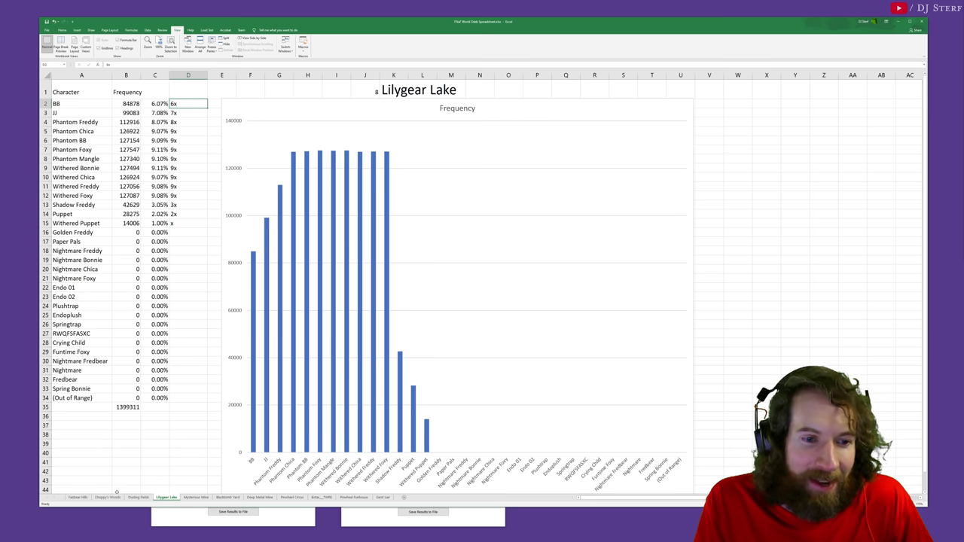
click(107, 498)
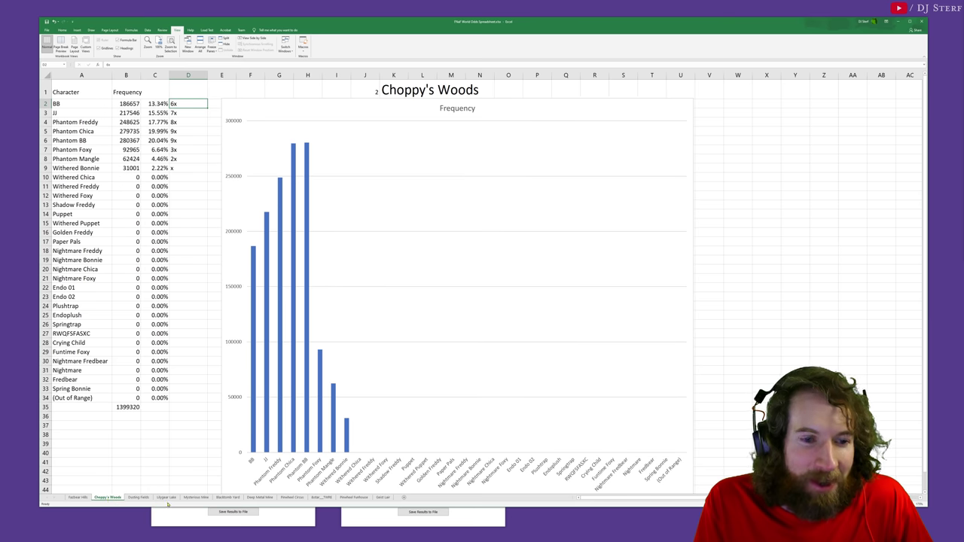
click(195, 497)
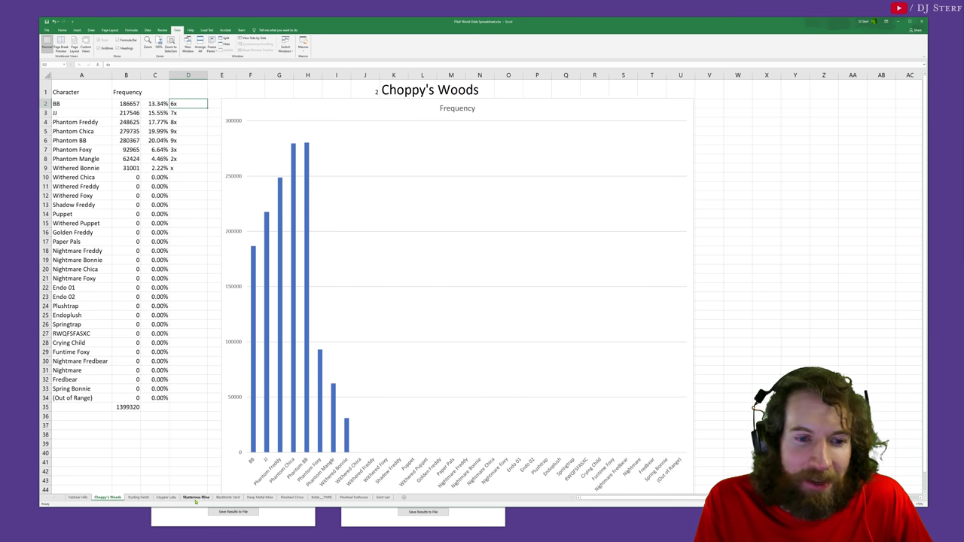
click(158, 499)
click(196, 499)
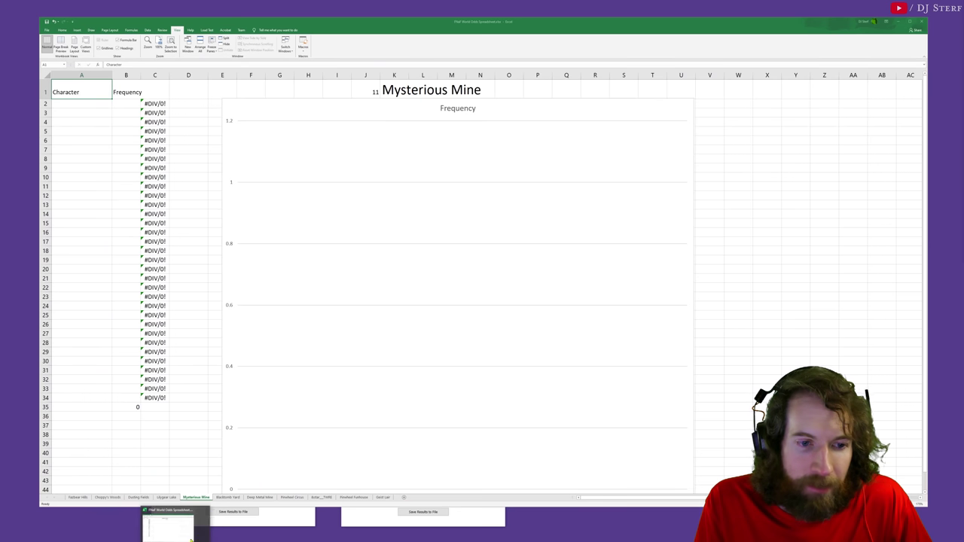
Step: Save the area 11 roller results and copy the whole OddsOutput.csv character and frequency table
click(209, 531)
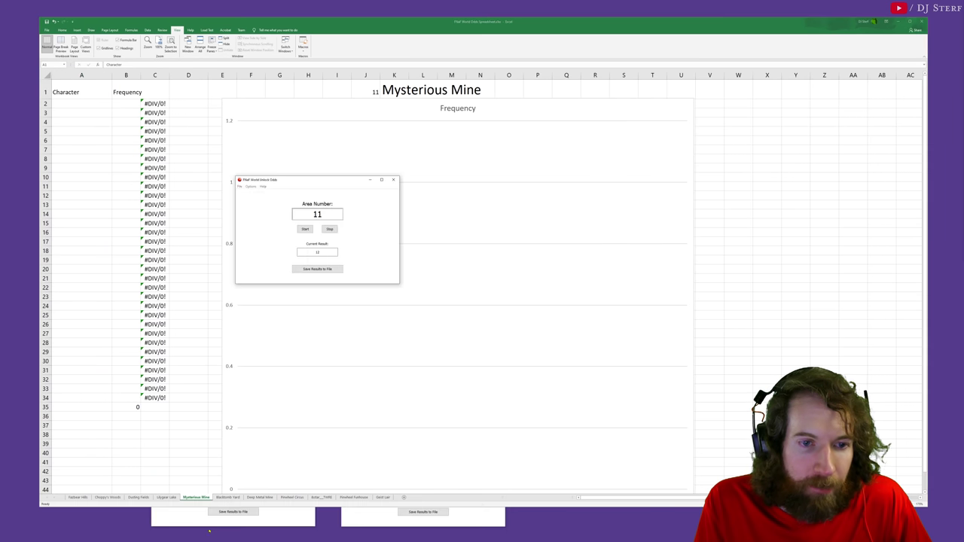
click(317, 269)
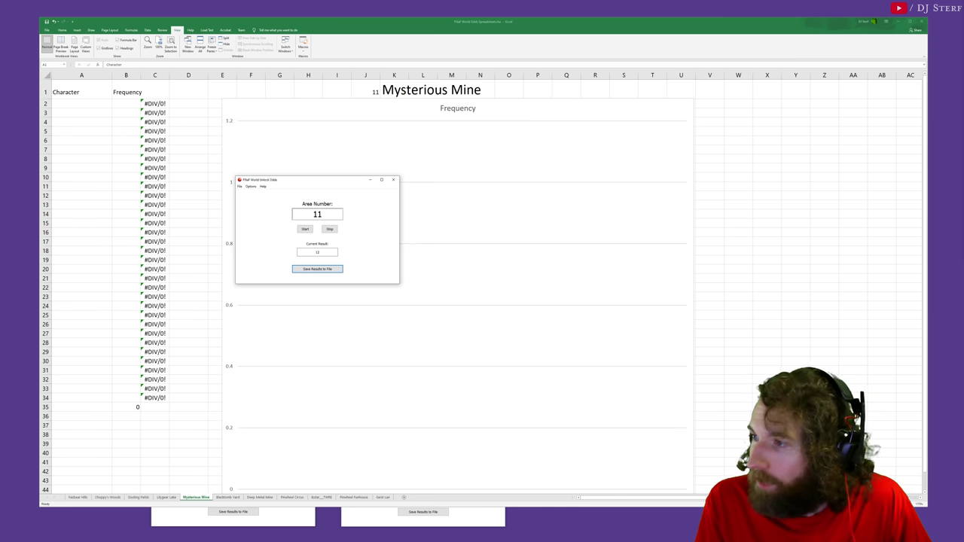
key(alt+Tab)
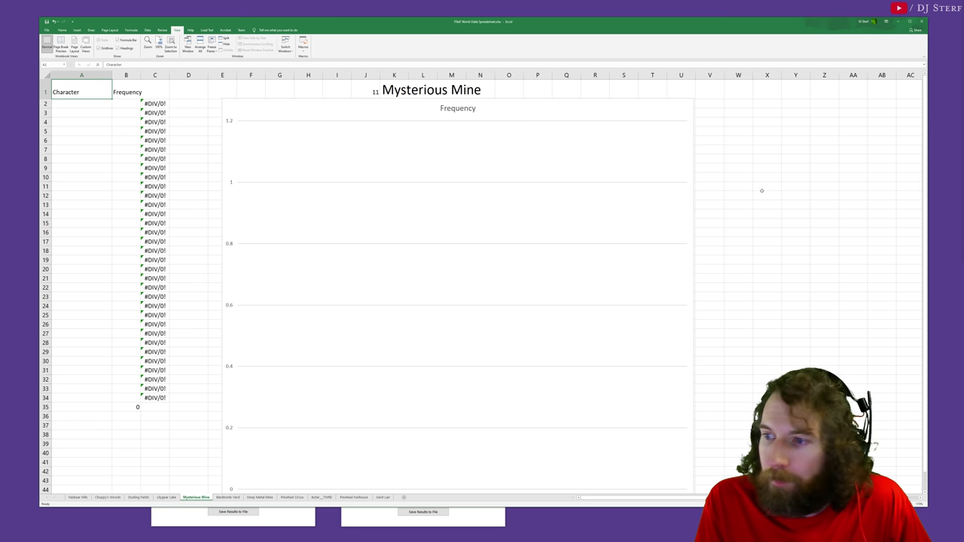
key(alt+Tab)
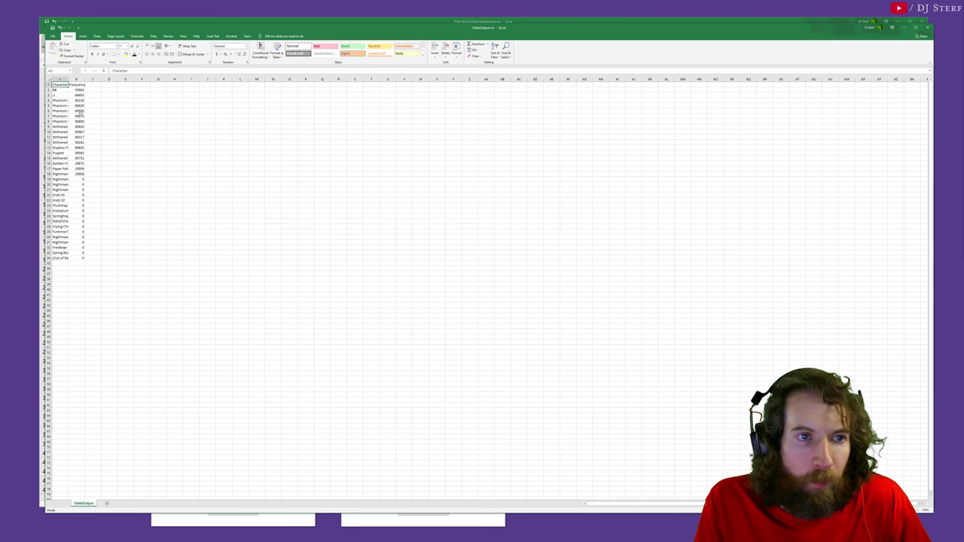
key(ctrl+a)
key(ctrl+c)
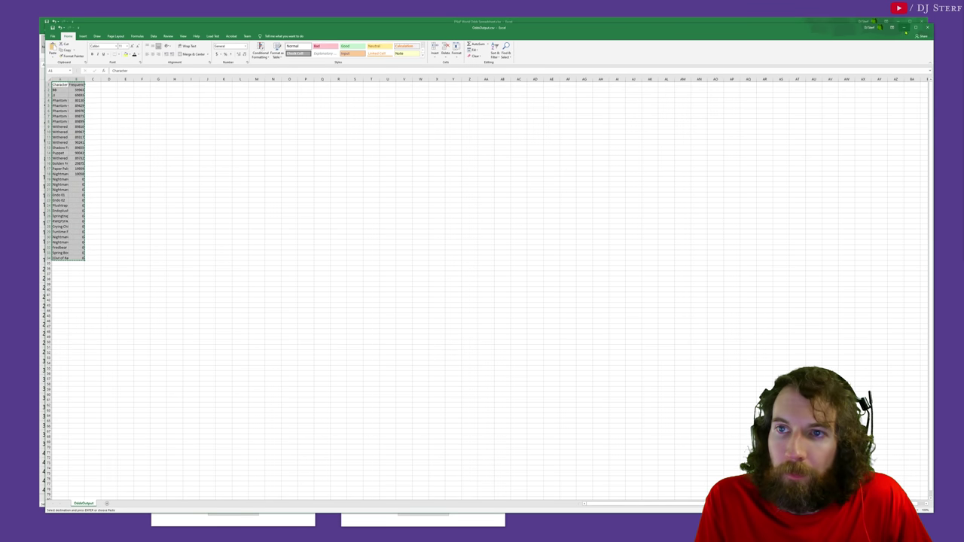
Step: Paste the copied roll results into cell A1 of the Mysterious Mine sheet
click(903, 27)
click(78, 98)
key(ctrl+v)
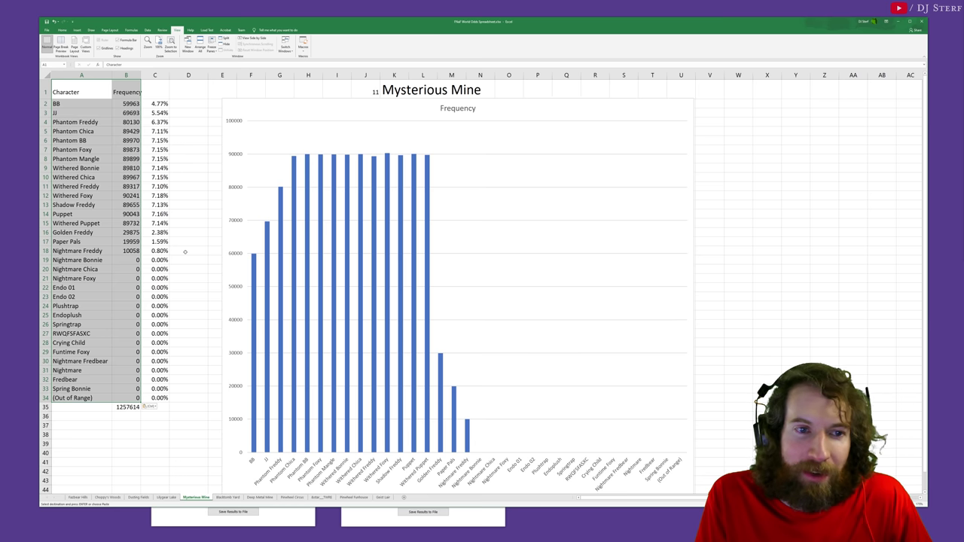
click(185, 251)
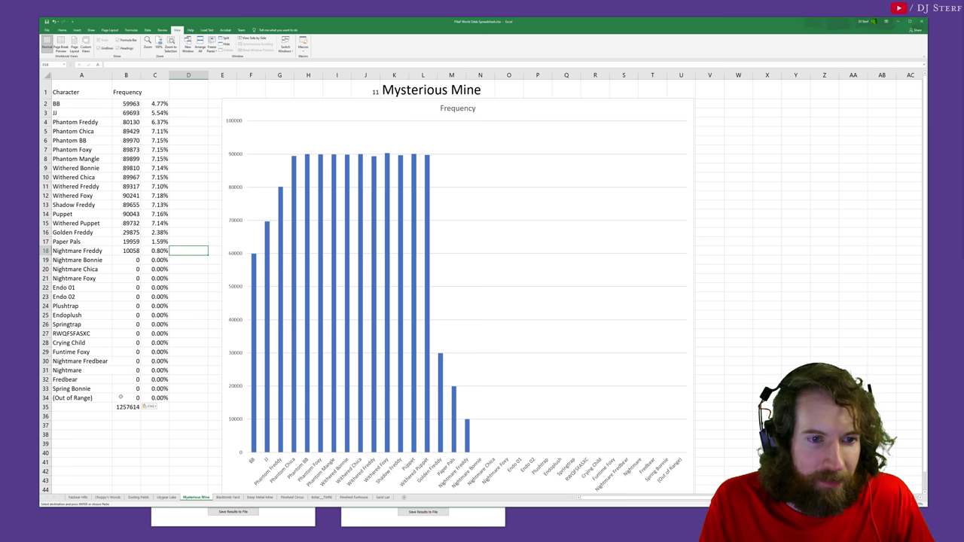
Step: Total the frequencies with a SUM formula in OddsOutput.csv, then close it without saving
mouse_move(174, 539)
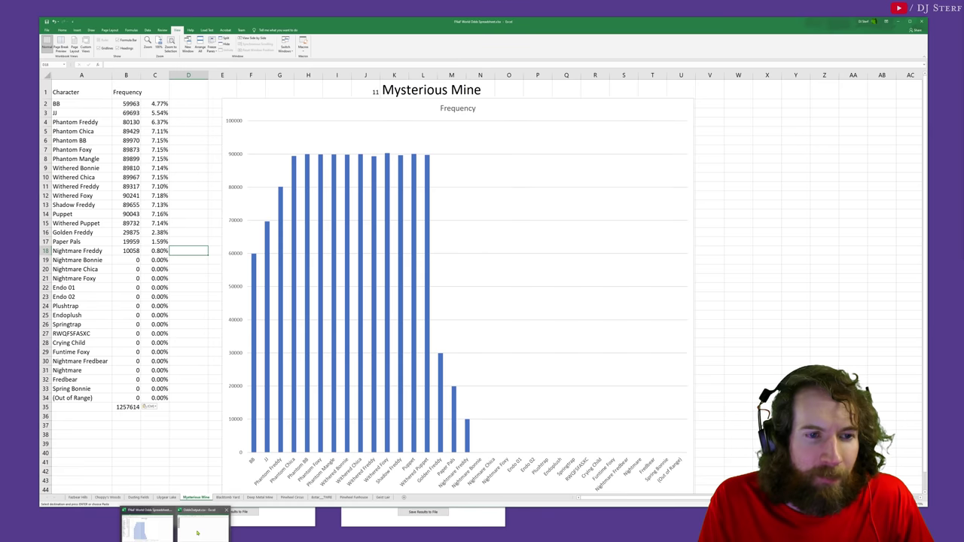
click(197, 533)
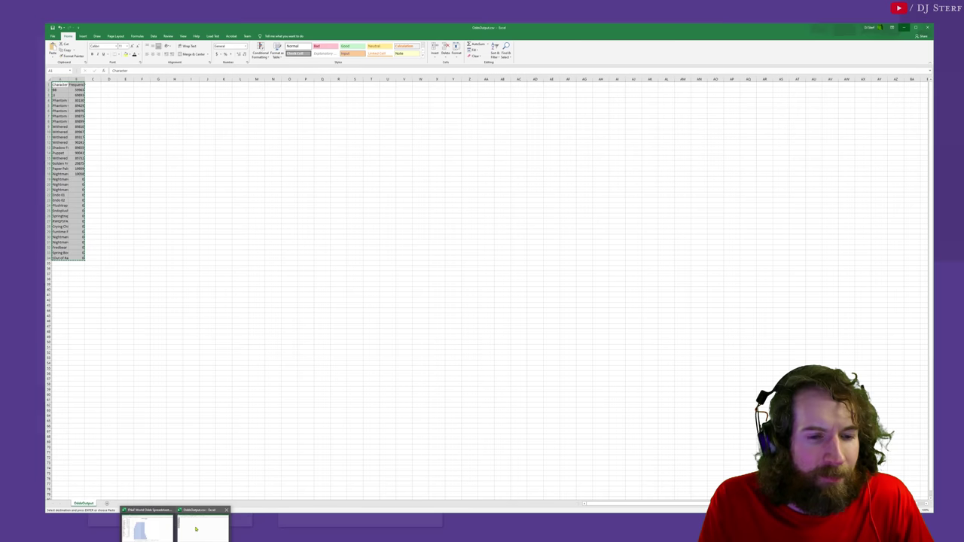
double_click(79, 262)
text(=SUM()
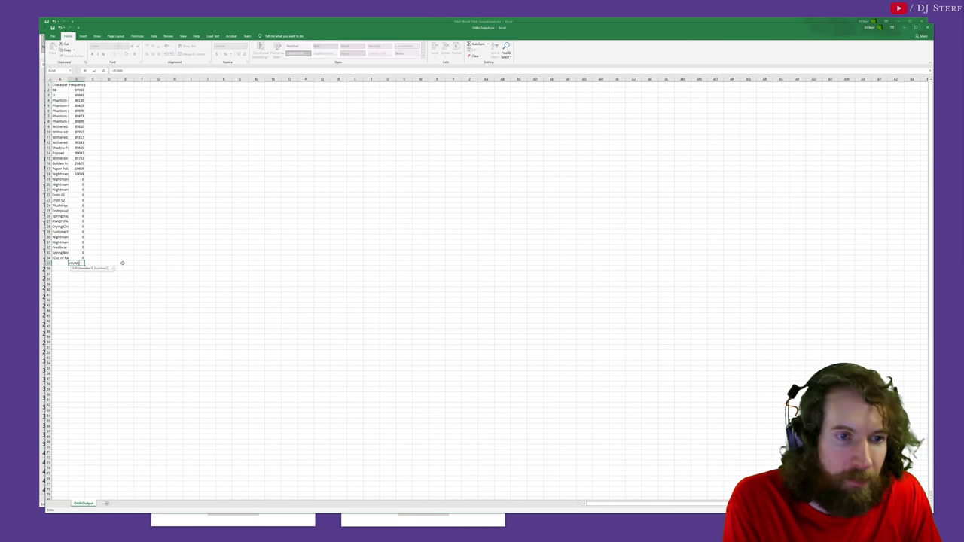
key(Up)
key(shift+Up)
key(shift+Up)
key(shift+Up)
key(shift+Up)
key(shift+Up)
key(shift+Up)
key(shift+Up)
key(shift+Up)
key(shift+Up)
key(shift+Up)
key(shift+Up)
key(shift+Up)
key(shift+Up)
key(shift+Up)
key(shift+Up)
key(shift+Up)
key(shift+Up)
key(shift+Up)
key(shift+Up)
key(shift+Up)
key(shift+Up)
key(shift+Up)
key(shift+Up)
key(shift+Up)
key(shift+Up)
key(shift+Up)
key(shift+Up)
key(shift+Up)
key(shift+Up)
key(shift+Up)
key(shift+Up)
key(shift+Up)
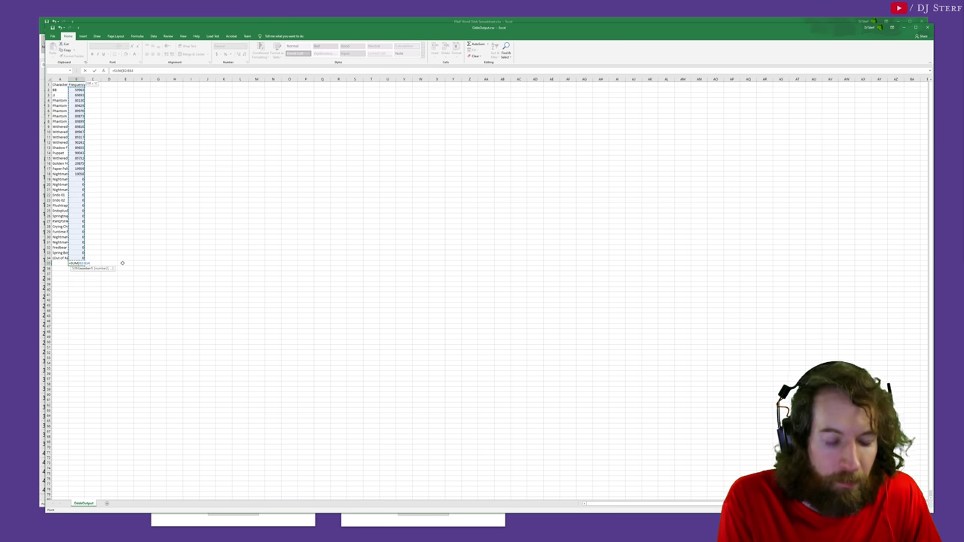
key(Return)
key(Up)
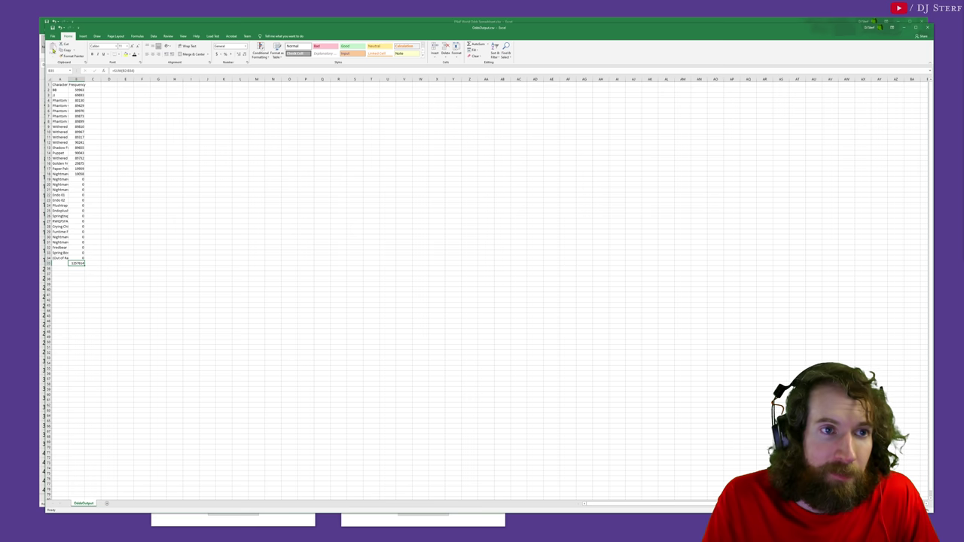
click(927, 27)
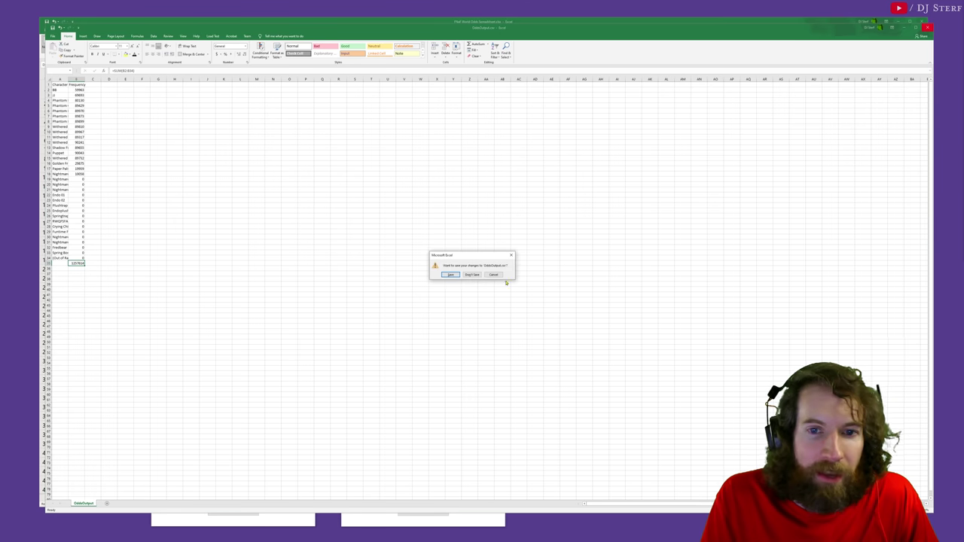
click(471, 276)
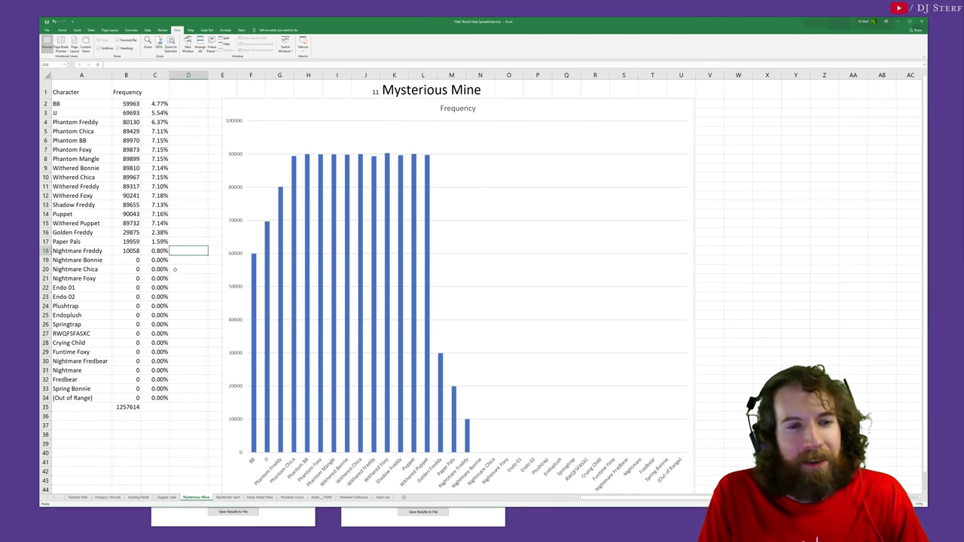
Step: Label Nightmare Freddy x, Paper Pals 2x and the next row up 3x
text(x)
key(Up)
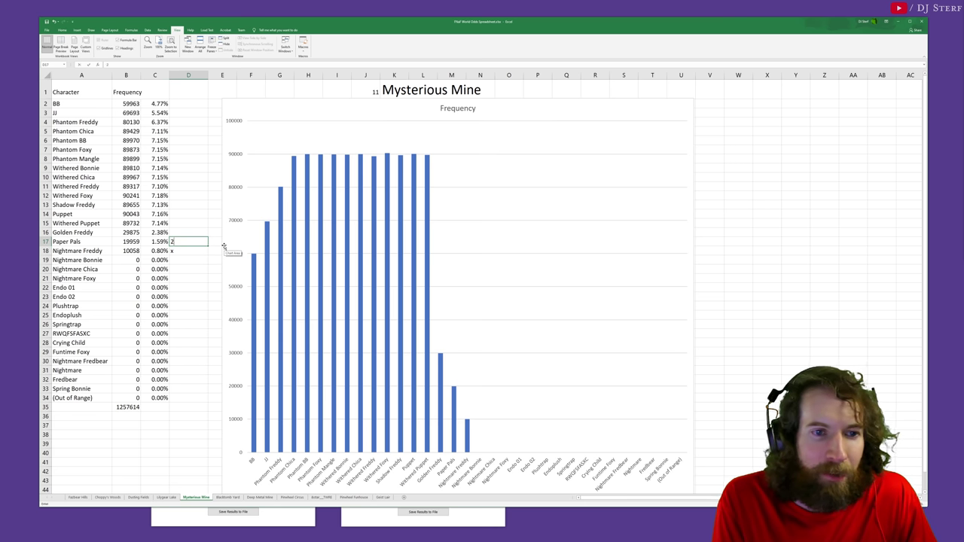
text(2x)
key(Up)
text(3x)
key(Up)
key(Up)
key(Up)
key(Up)
key(Up)
key(Up)
key(Up)
key(Up)
key(Up)
key(Up)
key(Up)
key(Up)
key(Up)
key(Up)
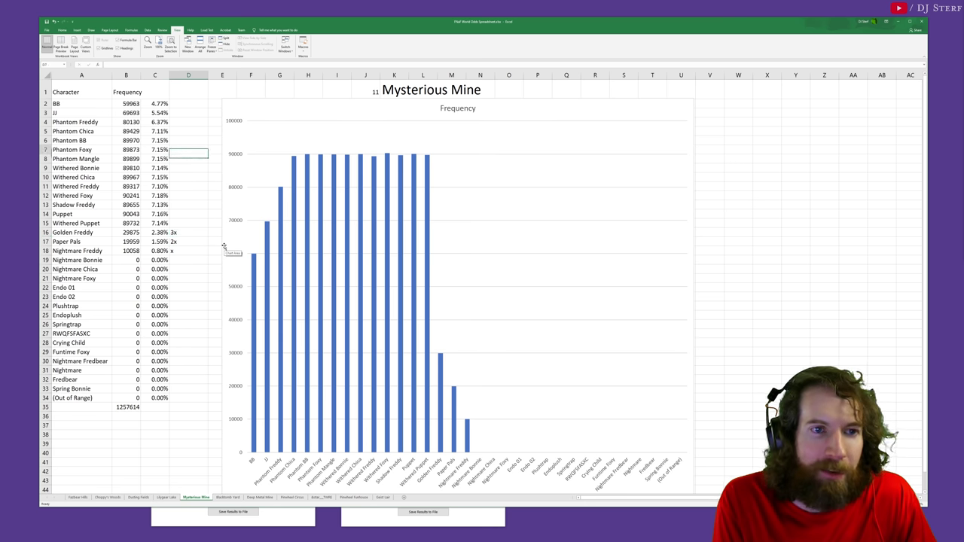
Step: Give BB 6x, JJ 7x, Phantom Freddy 8x, and fill 9x from Phantom Chica through Withered Puppet
text(6x)
key(Return)
text(7x)
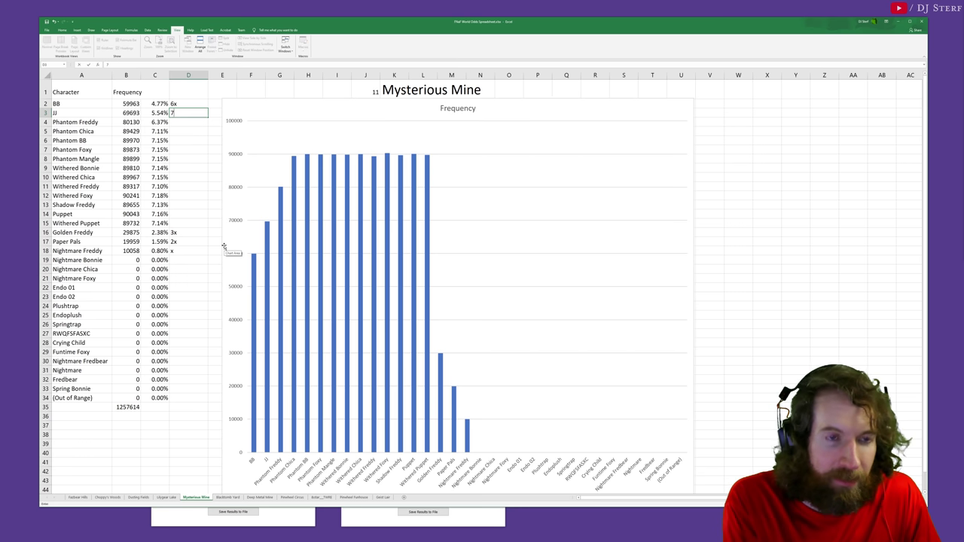
key(Return)
text(8x)
key(Return)
text(9x)
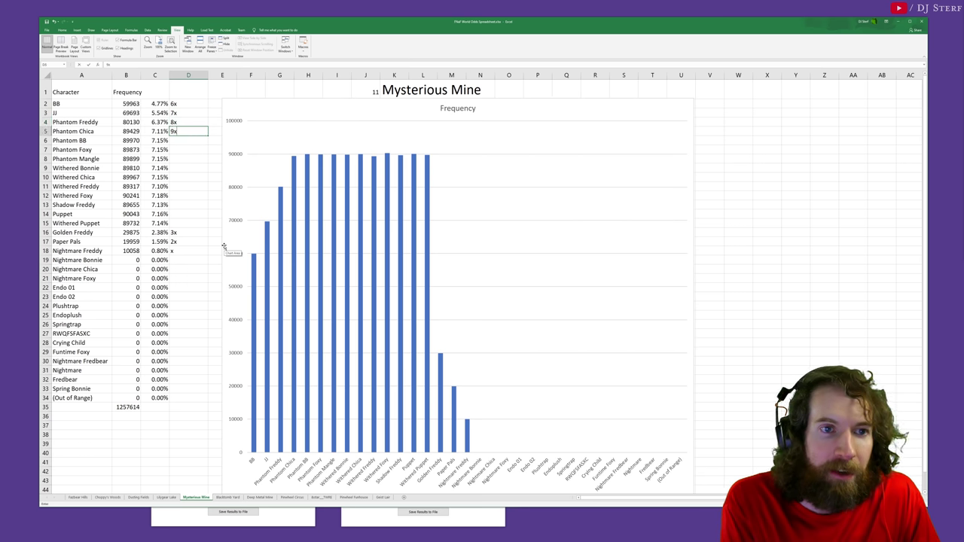
key(shift+Down)
key(shift+Down)
key(shift+Down)
key(shift+Down)
key(shift+Down)
key(shift+Down)
key(shift+Down)
key(shift+Down)
key(shift+Down)
key(shift+Down)
key(ctrl+d)
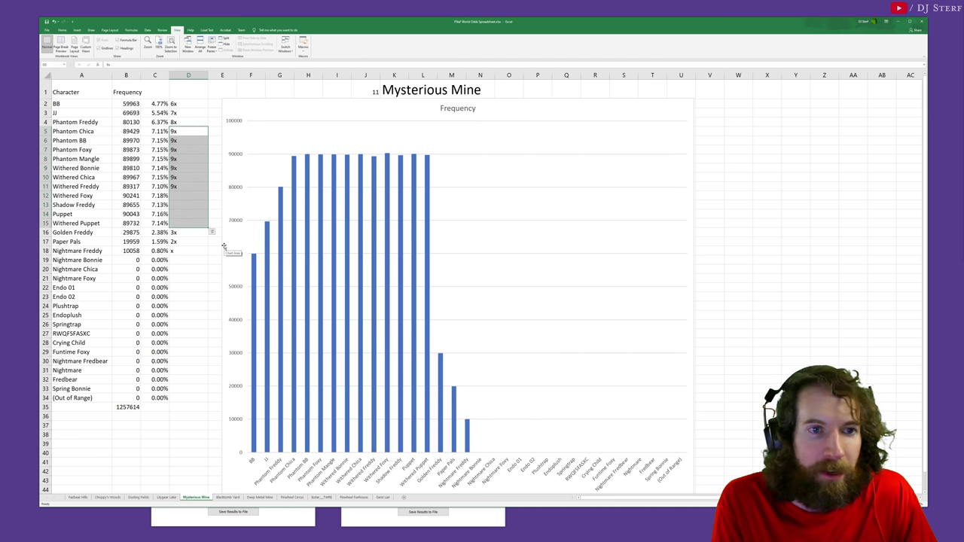
key(shift+Up)
key(shift+Up)
key(Down)
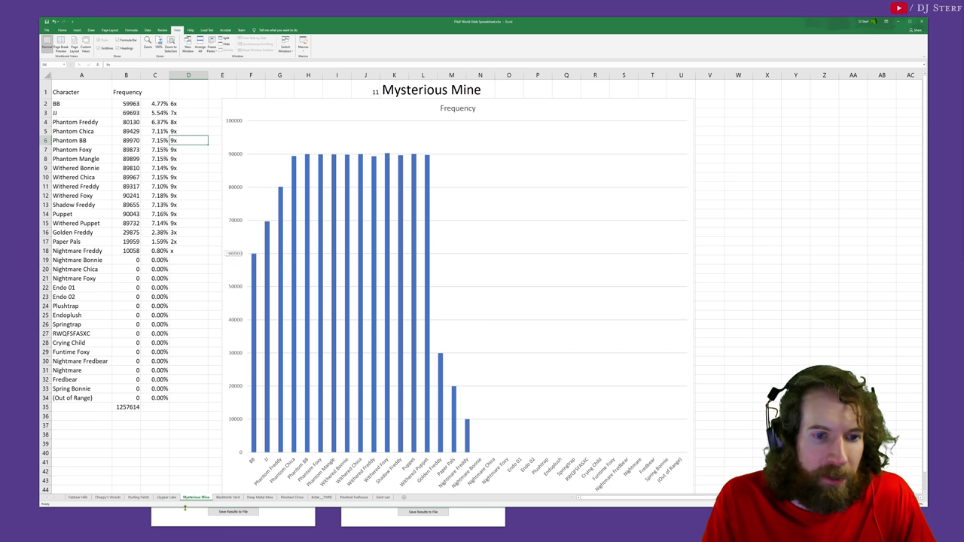
Step: Compare against Lilygear Lake and Dusting Fields, check the Mysterious Mine total, then go to Blacktomb Yard
click(166, 497)
click(137, 498)
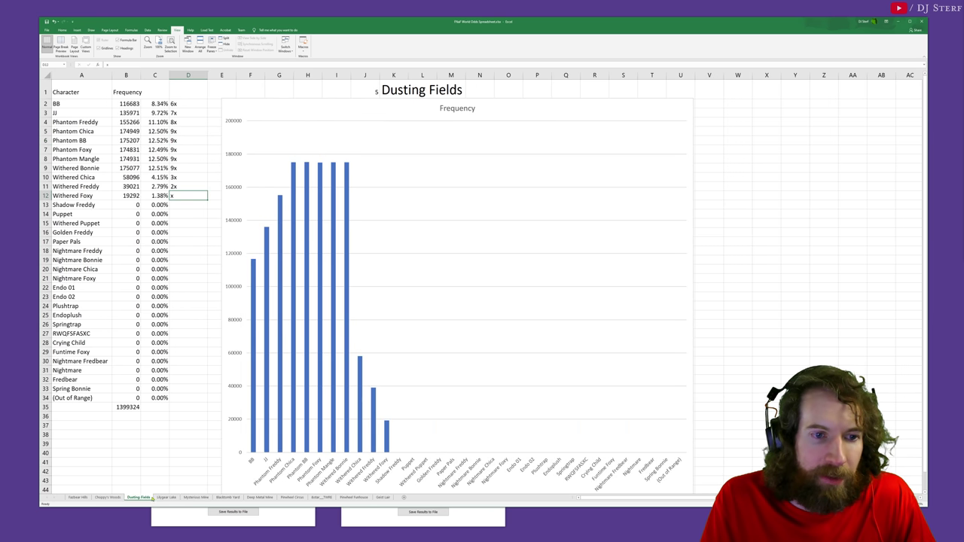
click(195, 498)
click(136, 407)
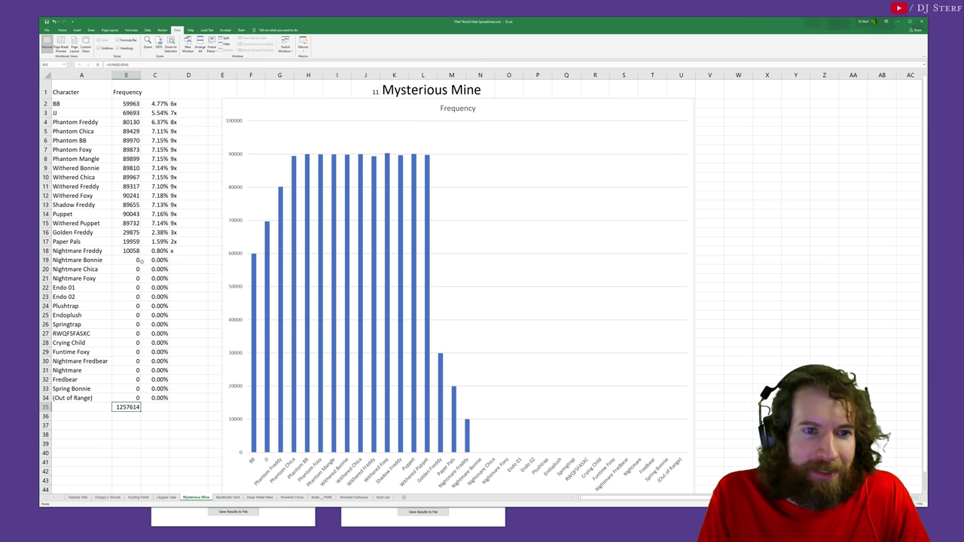
click(178, 251)
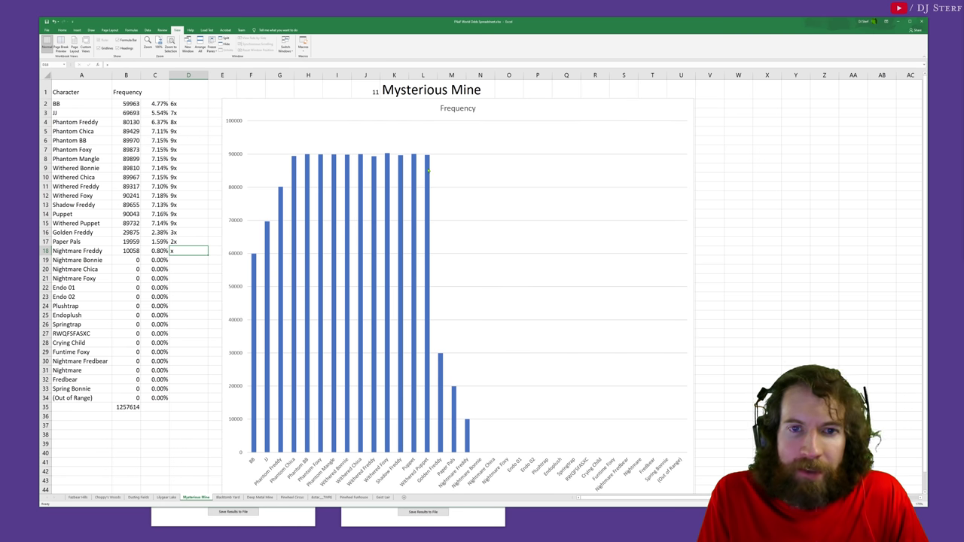
click(228, 497)
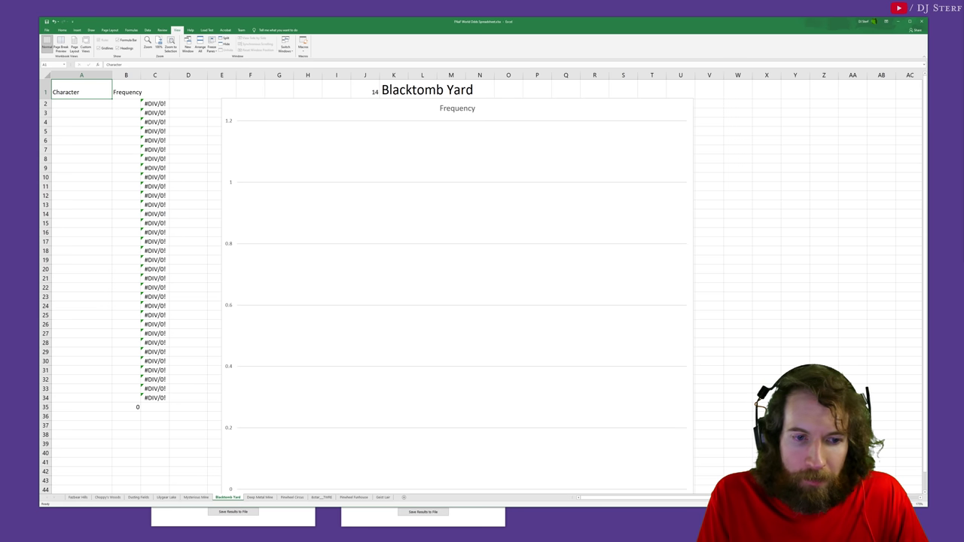
Step: Save the latest roller results and paste the OddsOutput table into Blacktomb Yard A1, totalling 1399335
mouse_move(174, 539)
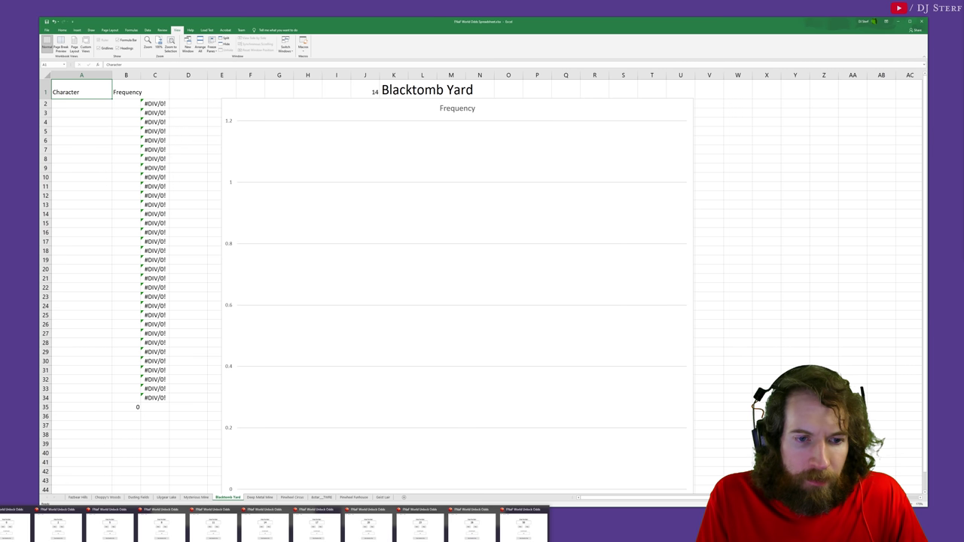
click(260, 527)
click(509, 269)
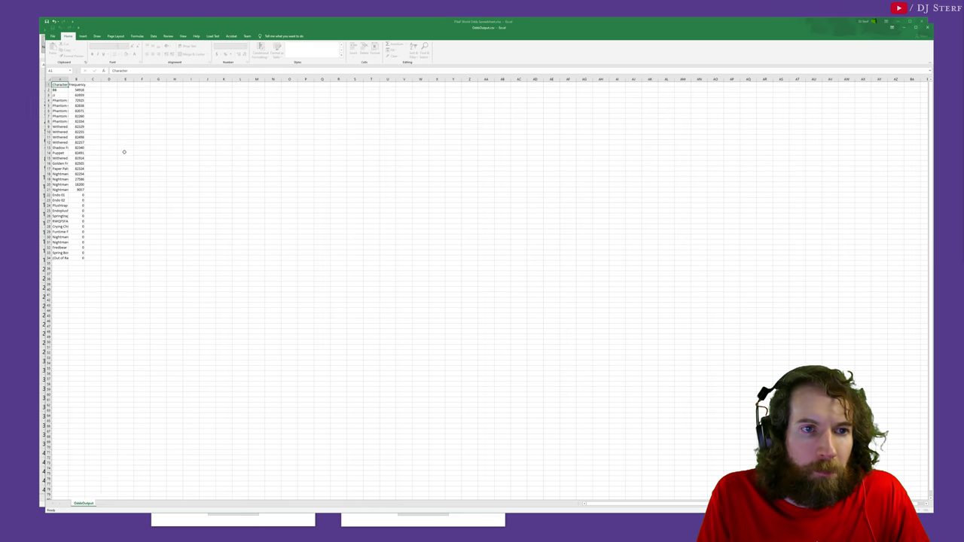
key(ctrl+a)
key(ctrl+c)
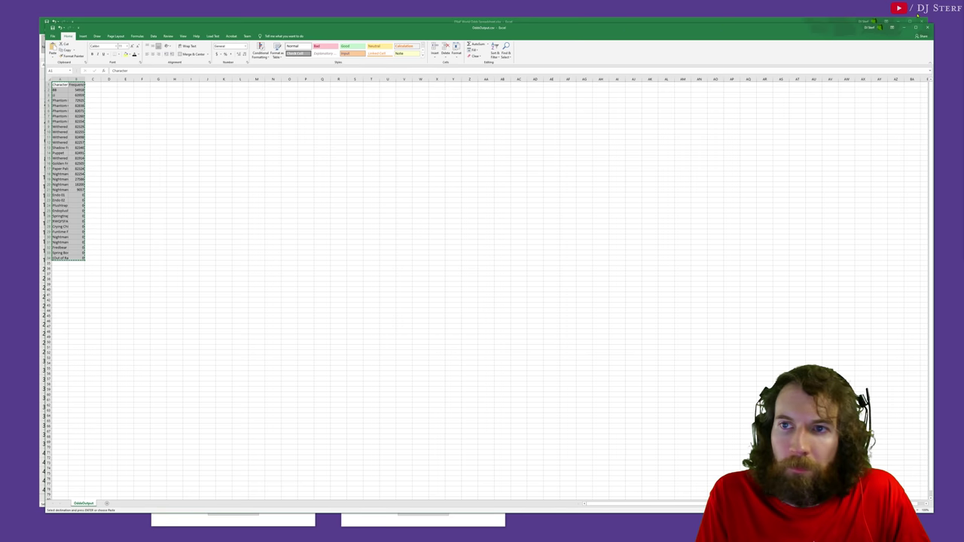
click(904, 28)
key(ctrl+v)
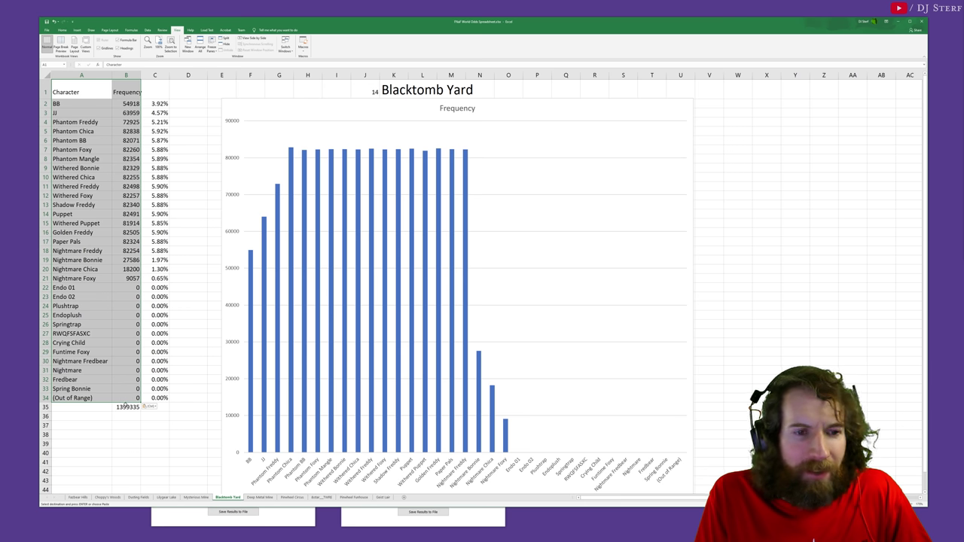
click(126, 406)
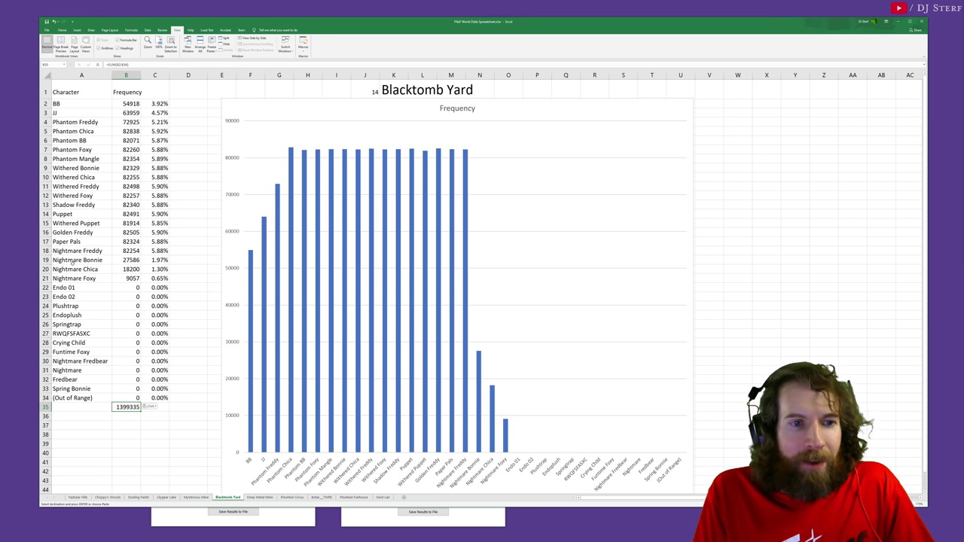
Step: Compare Nightmare Foxy's 9057 and Nightmare Freddy's 10058 frequencies across Blacktomb Yard and Mysterious Mine
click(57, 278)
click(124, 277)
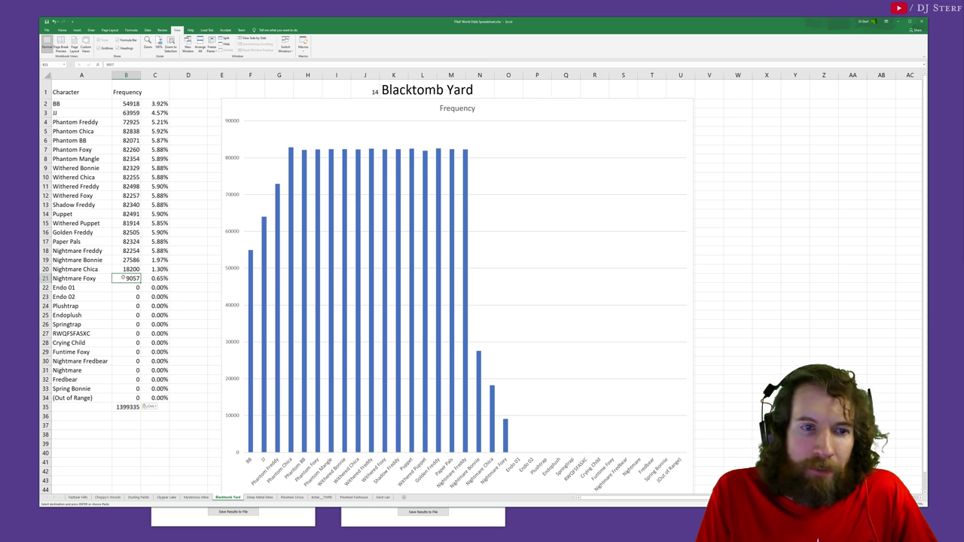
key(ctrl+Page_Up)
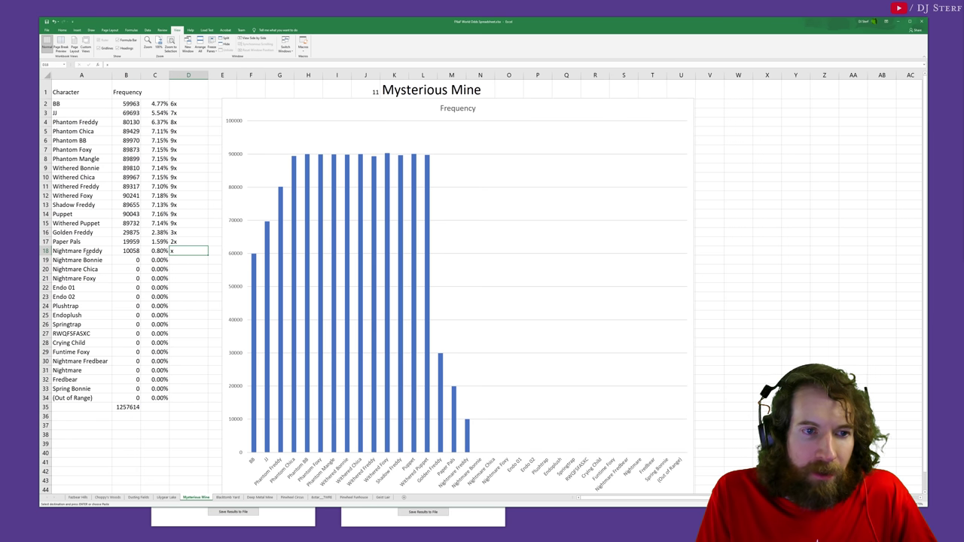
click(88, 251)
click(127, 251)
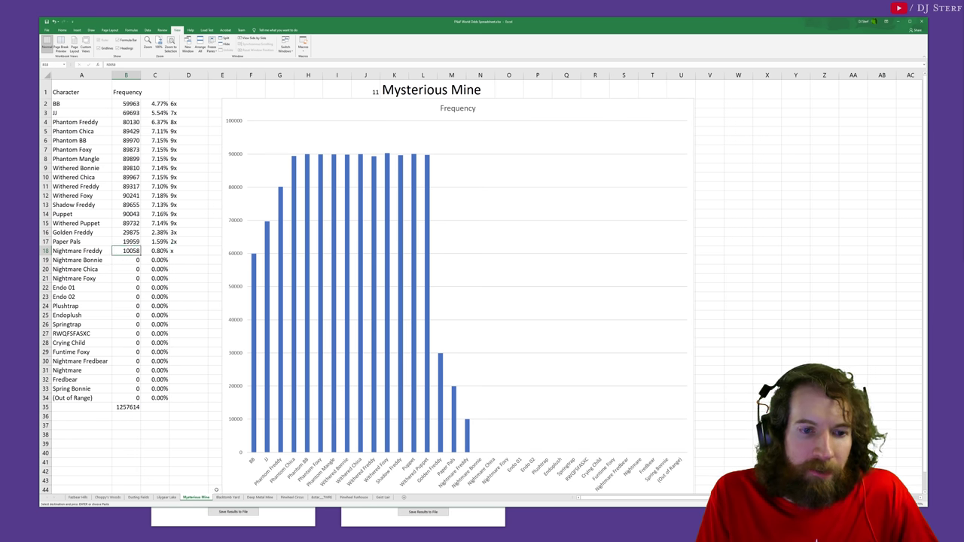
click(228, 498)
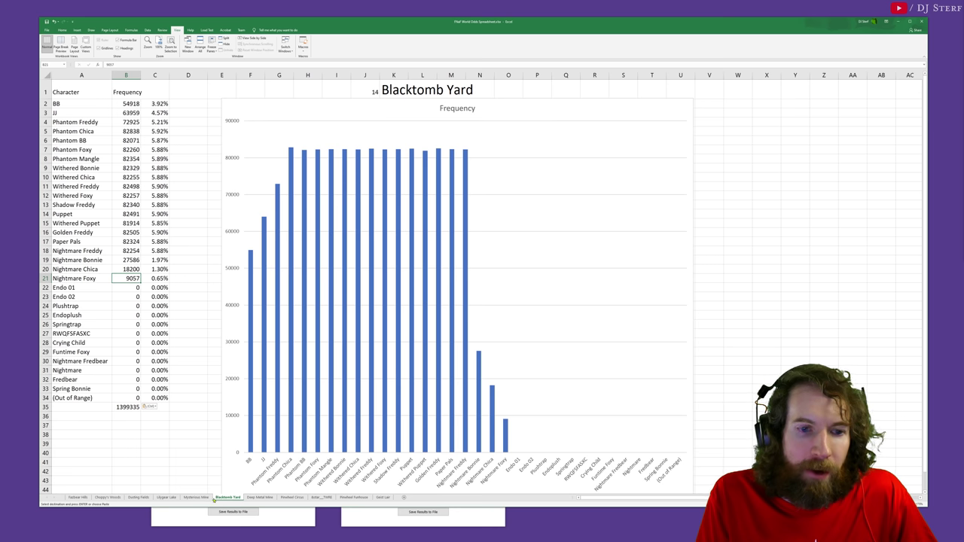
click(196, 498)
click(167, 498)
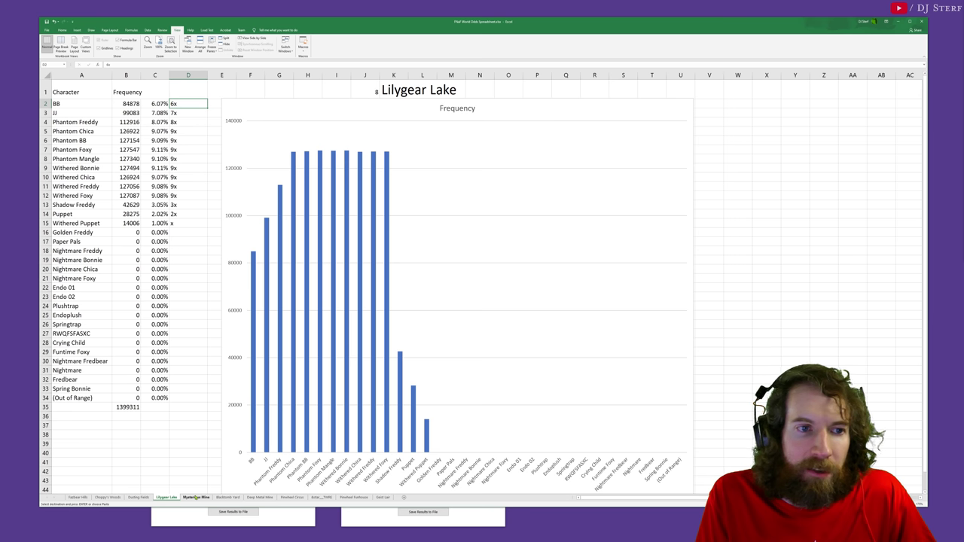
click(196, 498)
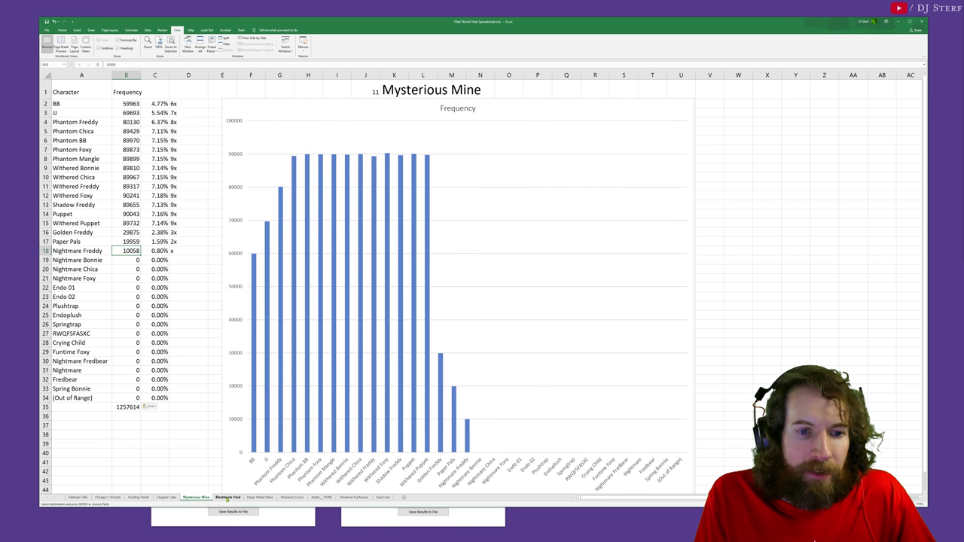
click(227, 498)
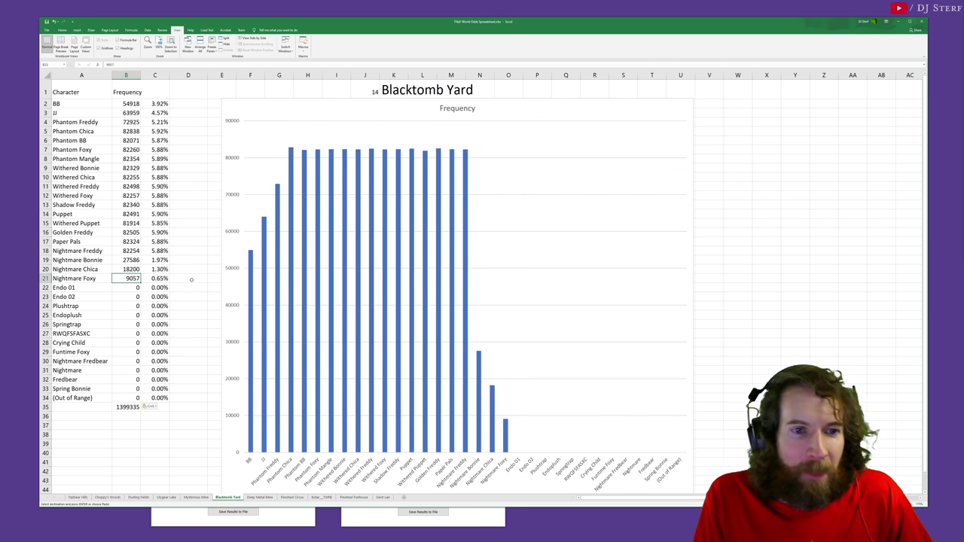
Step: Label Nightmare Foxy x and the two rows above it 2x and 3x on Blacktomb Yard
click(199, 278)
text(x)
key(Up)
text(2x)
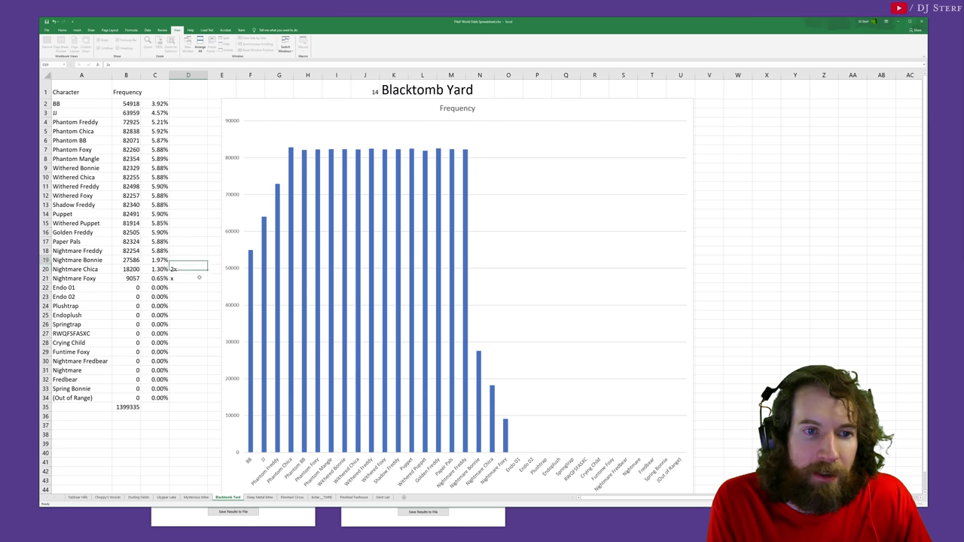
key(Up)
text(3x)
key(Up)
key(Up)
key(Up)
key(Up)
key(Up)
key(Up)
key(Up)
key(Up)
key(Up)
key(Up)
key(Up)
key(Up)
key(Up)
key(Up)
key(Up)
key(Up)
key(Up)
Step: Enter 6x, 7x, 8x down from Nightmare Bonnie and fill 9x through Nightmare Freddy
text(6x)
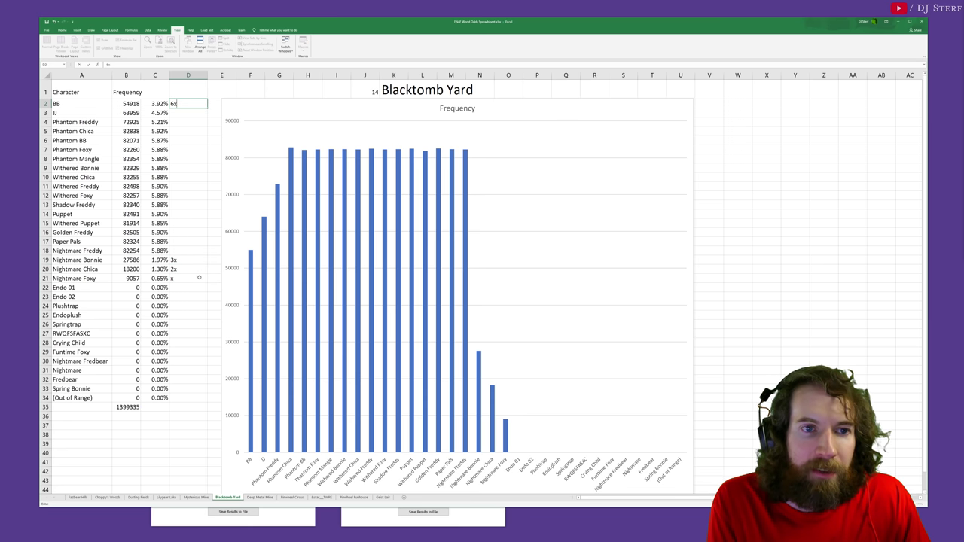
key(Return)
text(7x)
key(Return)
text(8x)
key(Return)
text(9x)
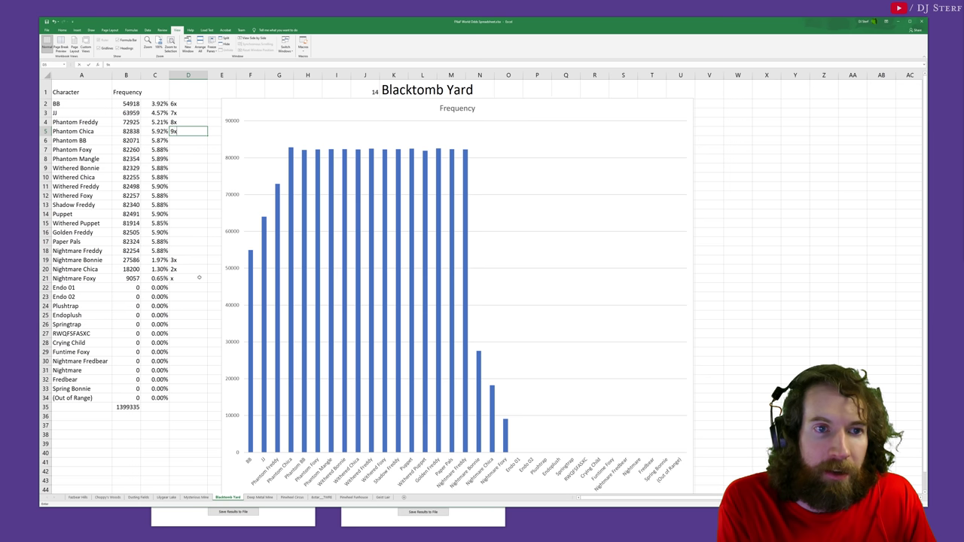
key(shift+Down)
key(shift+Down)
key(shift+Down)
key(shift+Down)
key(shift+Down)
key(shift+Down)
key(shift+Down)
key(shift+Down)
key(shift+Down)
key(shift+Down)
key(shift+Down)
key(shift+Down)
key(shift+Down)
key(shift+Down)
key(shift+Up)
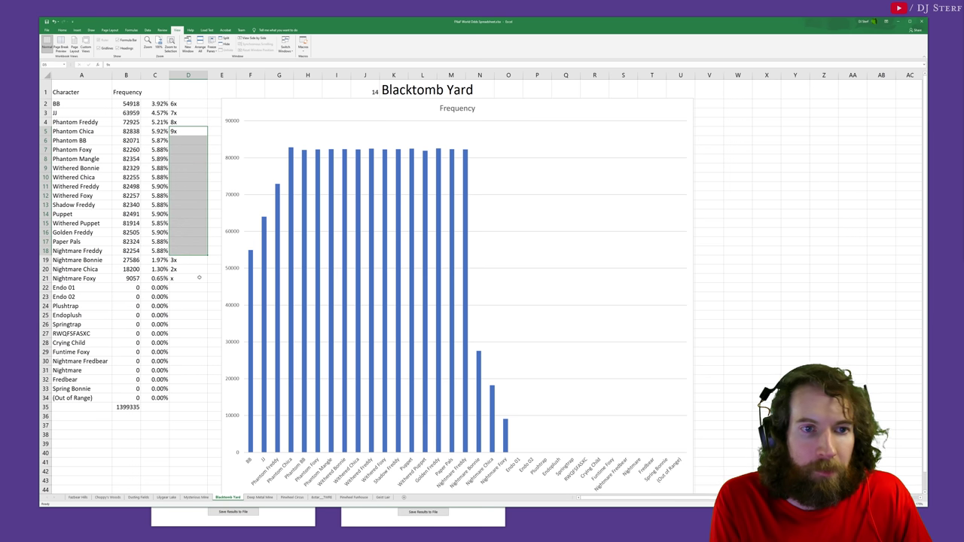
key(ctrl+d)
key(Down)
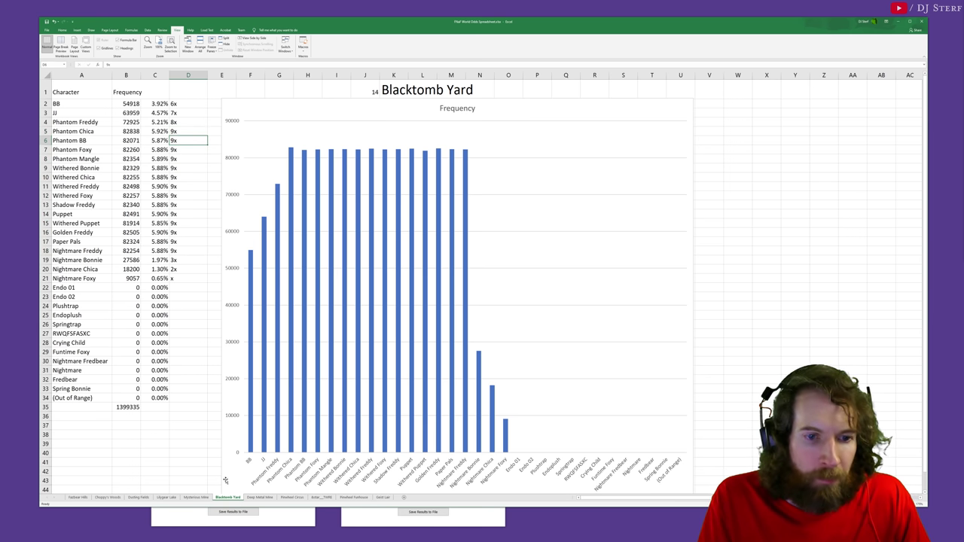
click(196, 497)
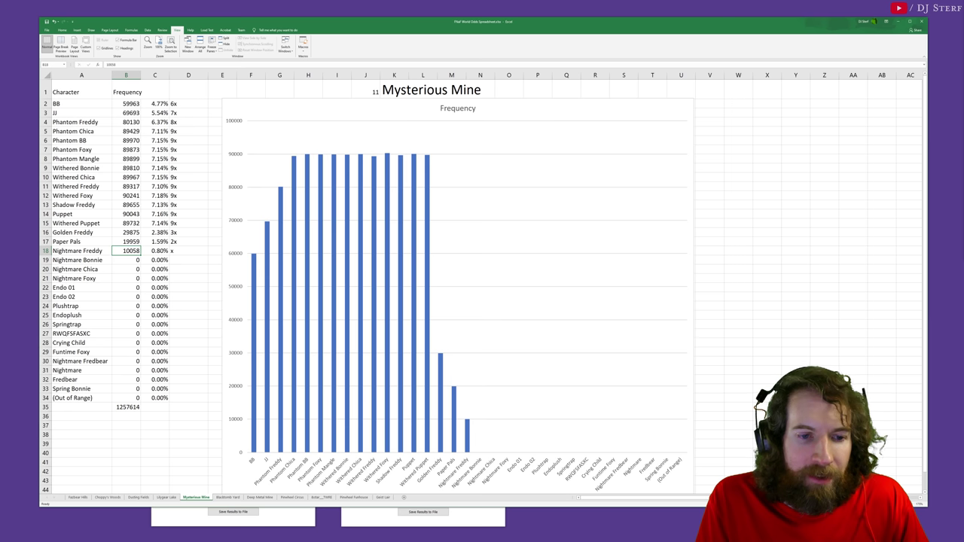
Step: Re-save the area 11 results, paste them into Mysterious Mine A1, check the B35 total, then open Deep Metal Mine
click(214, 527)
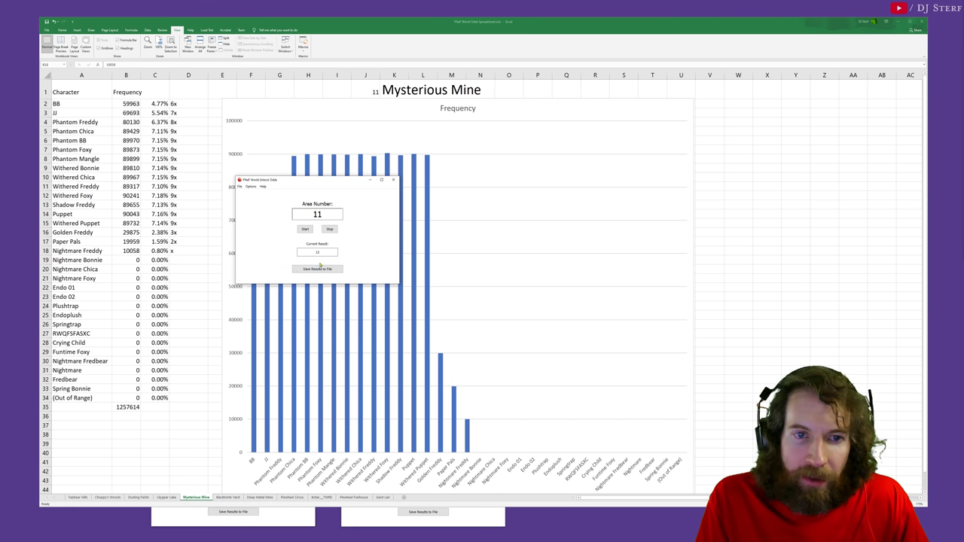
click(317, 269)
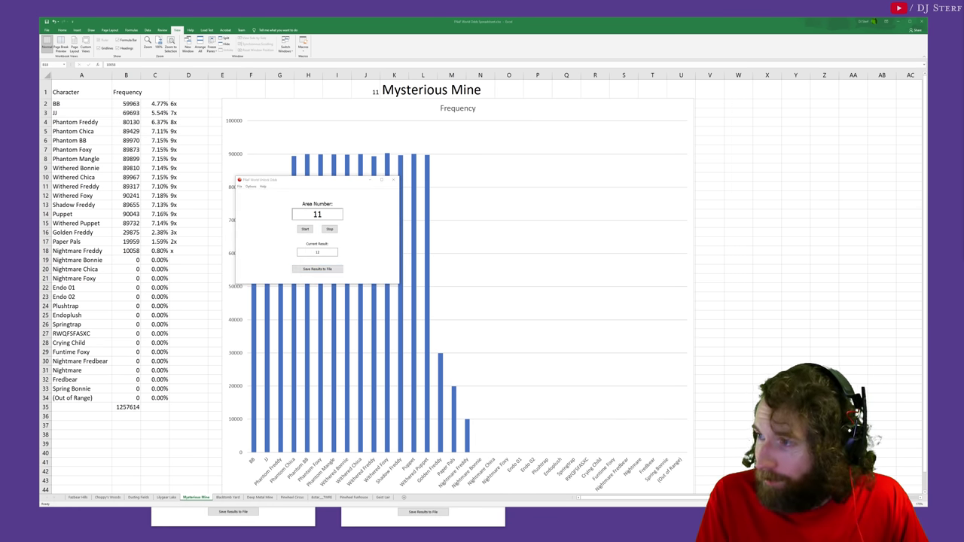
click(126, 251)
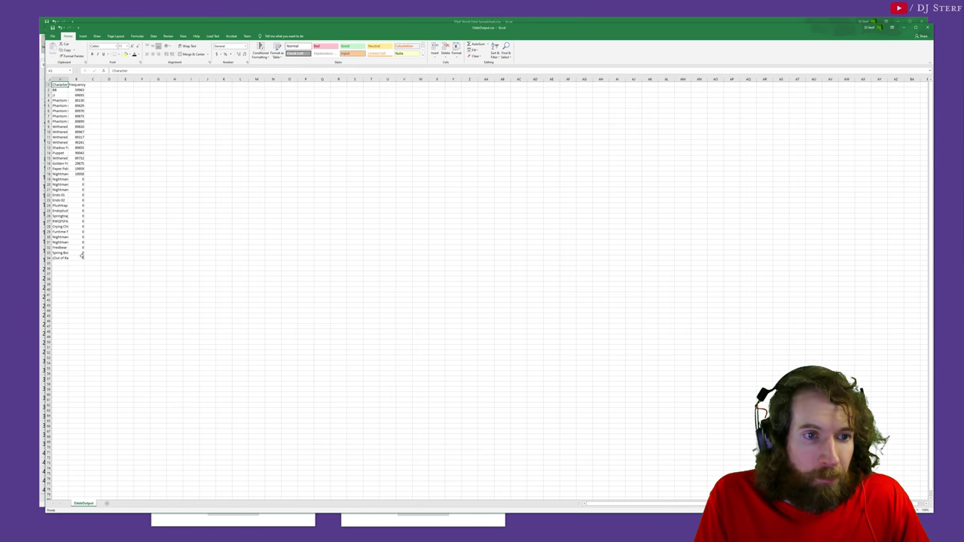
shift+click(82, 256)
key(ctrl+c)
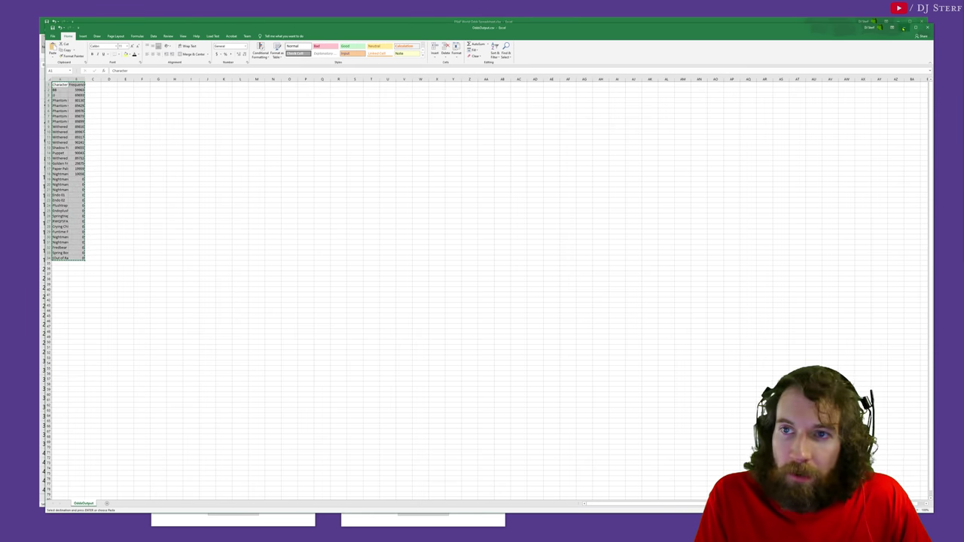
key(alt+Tab)
click(79, 92)
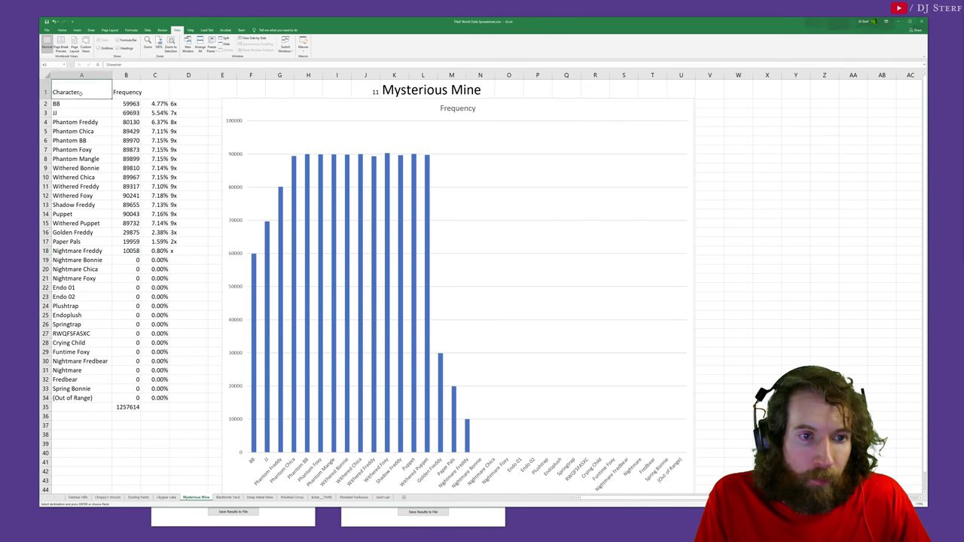
key(ctrl+v)
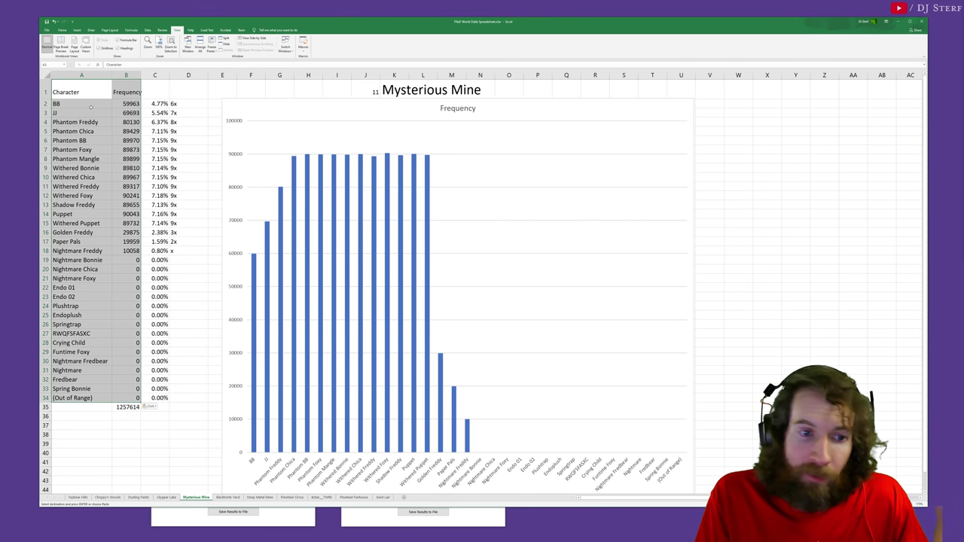
click(127, 406)
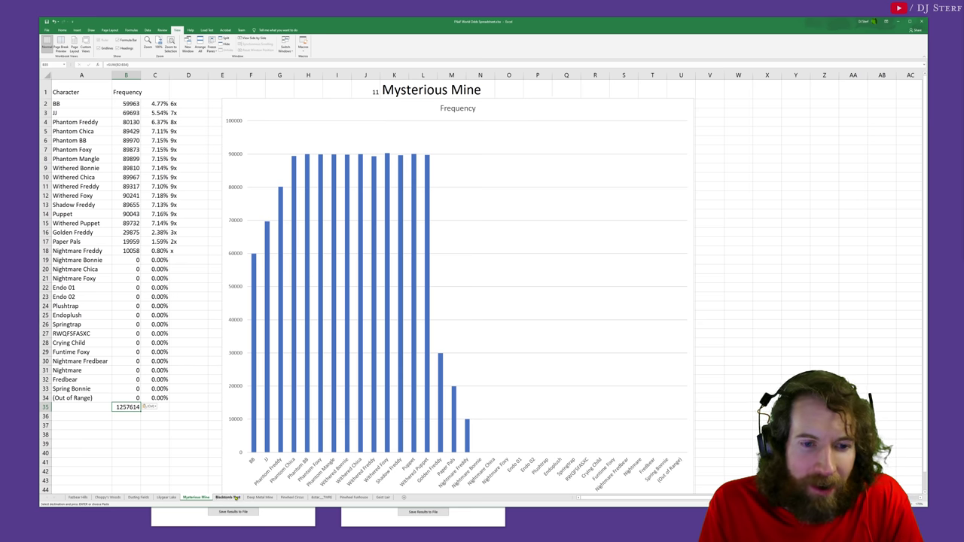
click(260, 497)
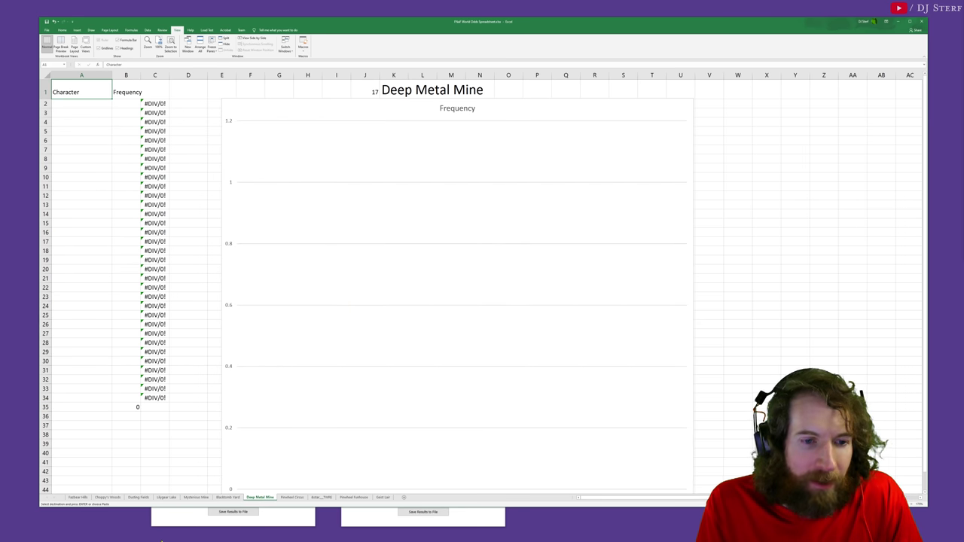
Step: Save the area 17 roll results and paste OddsOutput columns A:B into Deep Metal Mine A1
mouse_move(264, 541)
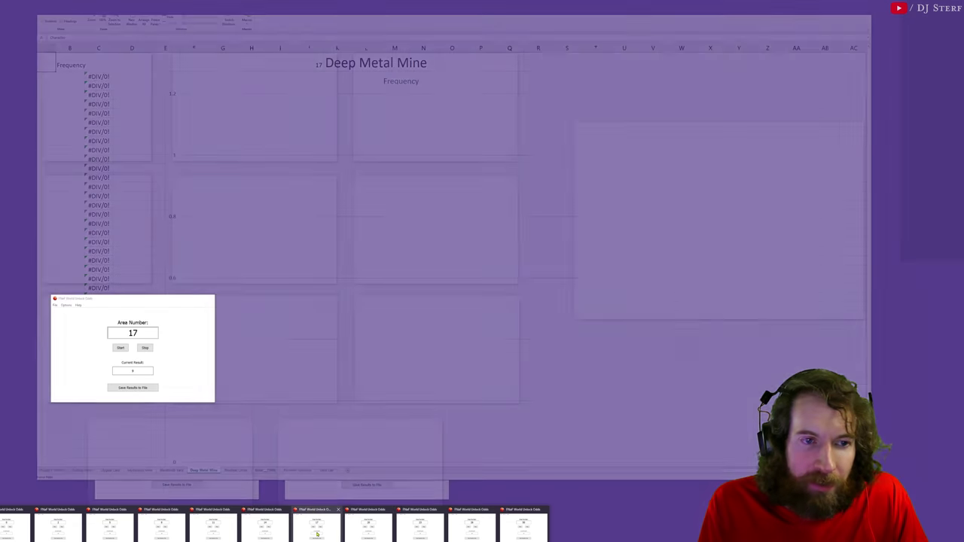
click(317, 525)
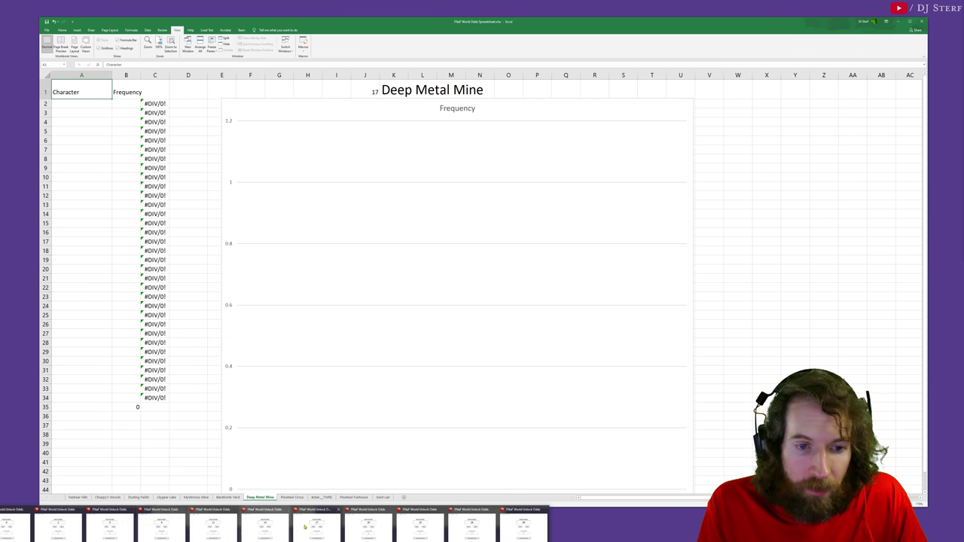
click(233, 519)
click(129, 388)
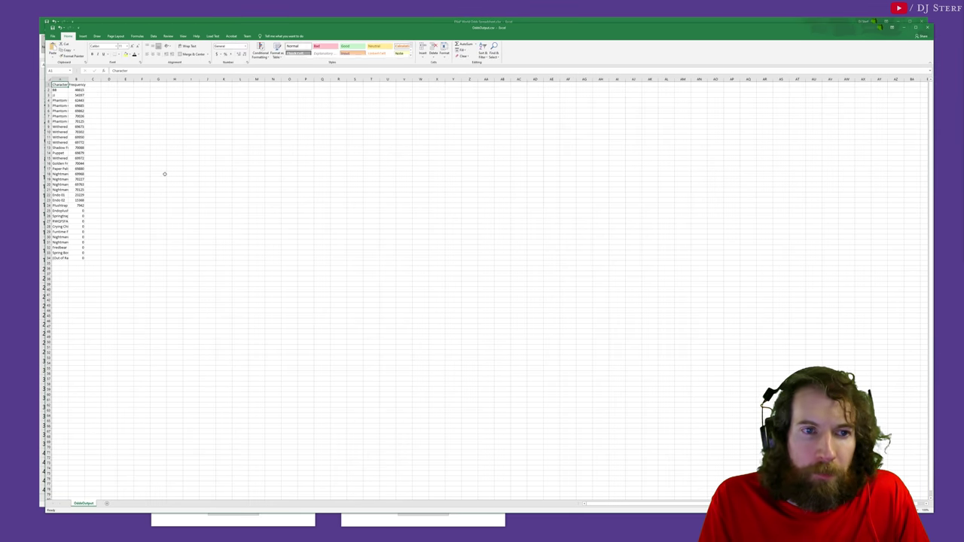
key(ctrl+a)
key(ctrl+c)
key(ctrl+space)
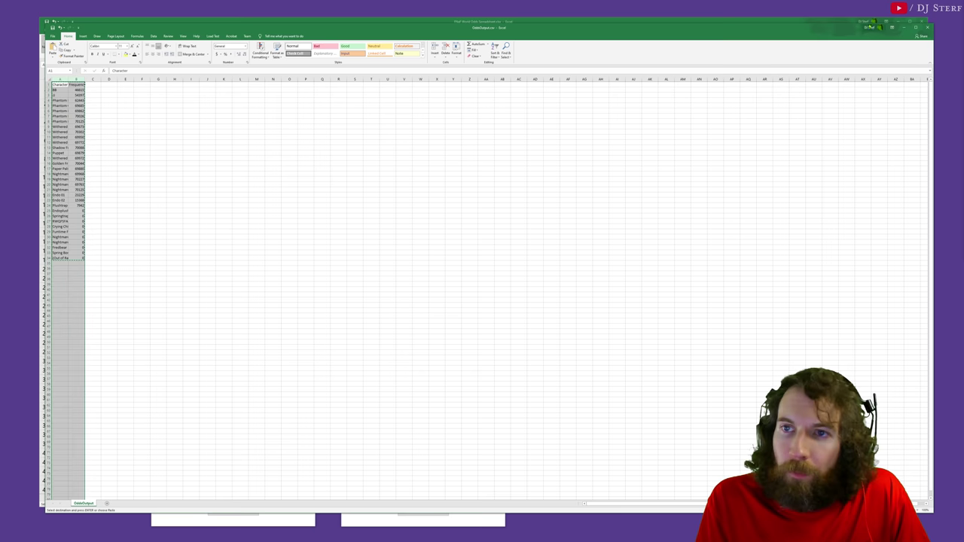
click(903, 28)
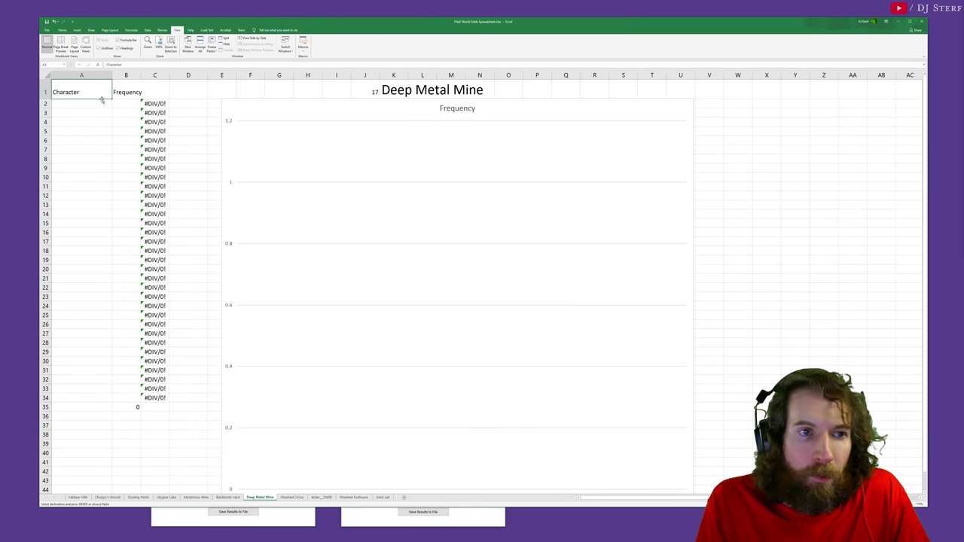
key(ctrl+v)
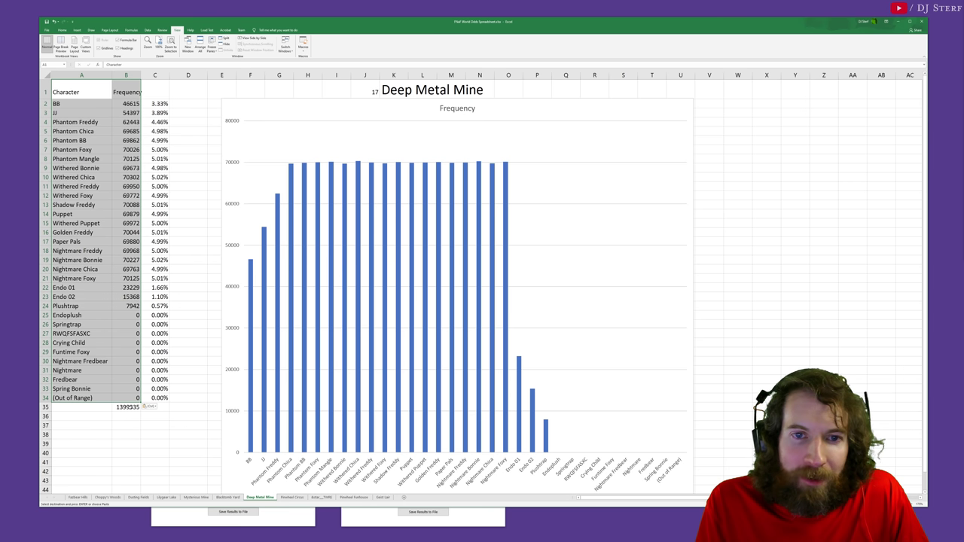
Step: Label Plushtrap x, the row above 2x, and Endo 01 3x on Deep Metal Mine
click(189, 305)
text(x)
key(Up)
text(2x)
key(Up)
text(3x)
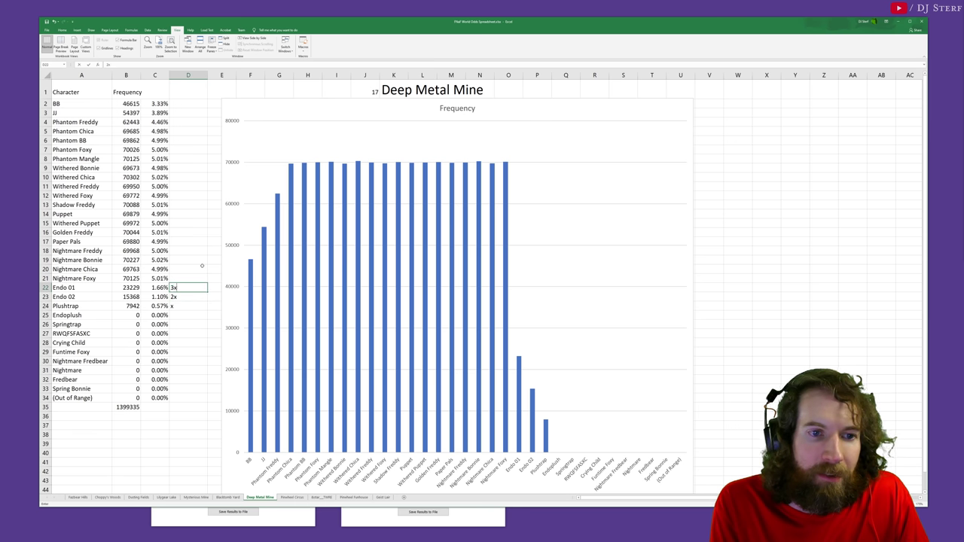
key(Up)
key(Up)
key(Up)
key(Up)
key(Up)
key(Up)
key(Up)
key(Up)
key(Up)
key(Up)
key(Up)
key(Up)
key(Up)
key(Up)
key(Up)
key(Up)
key(Up)
key(Up)
key(Up)
key(Up)
Step: Enter 6x, 7x, 8x from BB downward and fill 9x down through Nightmare Foxy
text(6x)
key(Return)
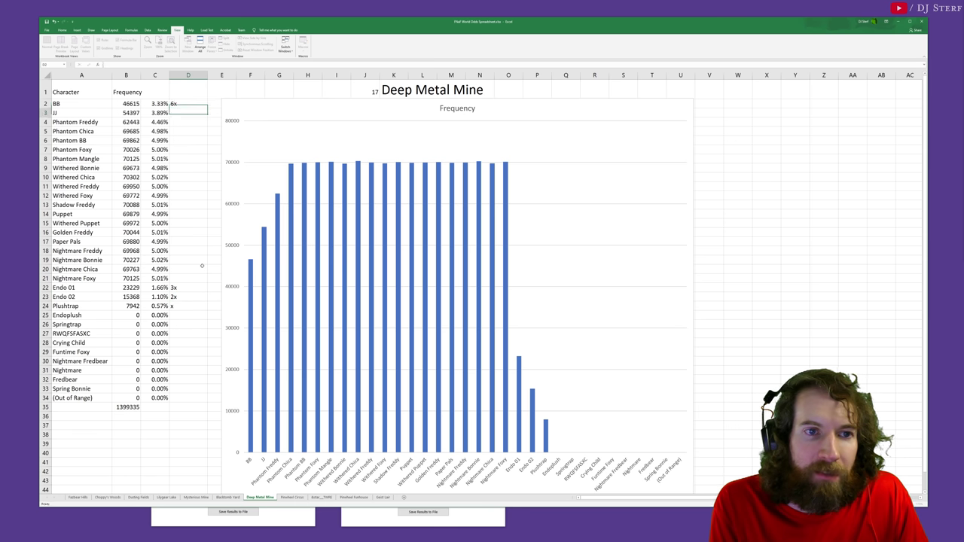
text(7x)
key(Return)
text(8x)
key(Return)
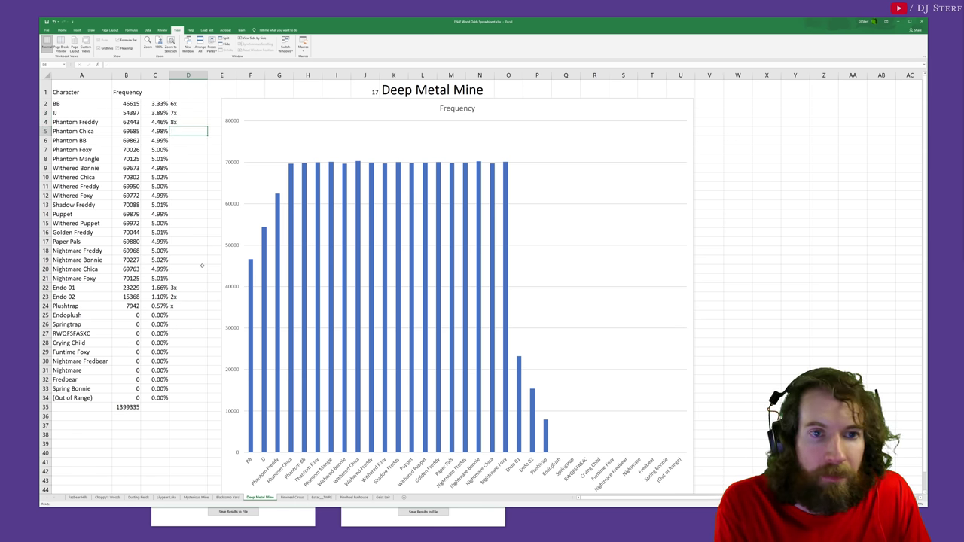
text(9x)
key(shift+Down)
key(shift+Down)
key(shift+Down)
key(shift+Down)
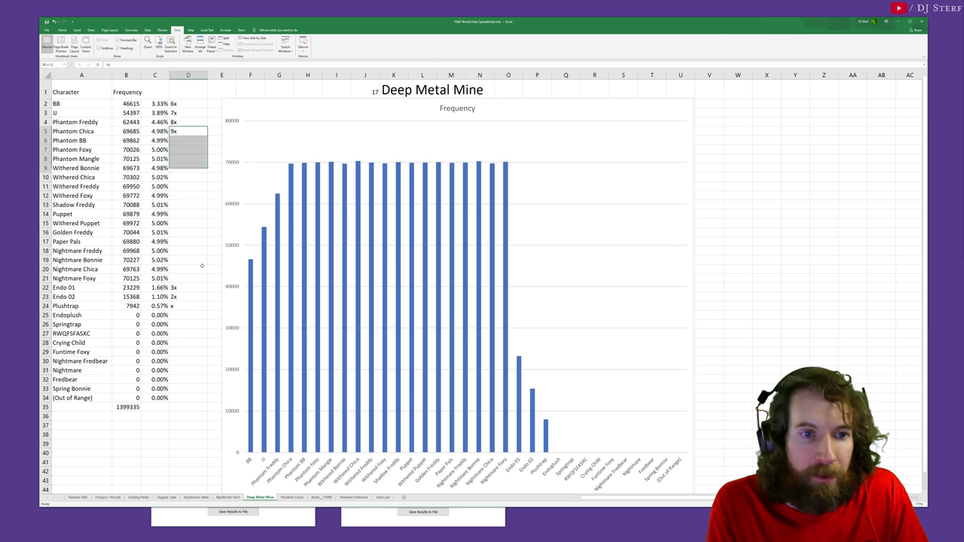
key(shift+Down)
key(shift+Down)
key(shift+Down)
key(shift+Down)
key(shift+Down)
key(shift+Down)
key(shift+Down)
key(shift+Down)
key(shift+Down)
key(shift+Down)
key(shift+Down)
key(shift+Down)
key(ctrl+d)
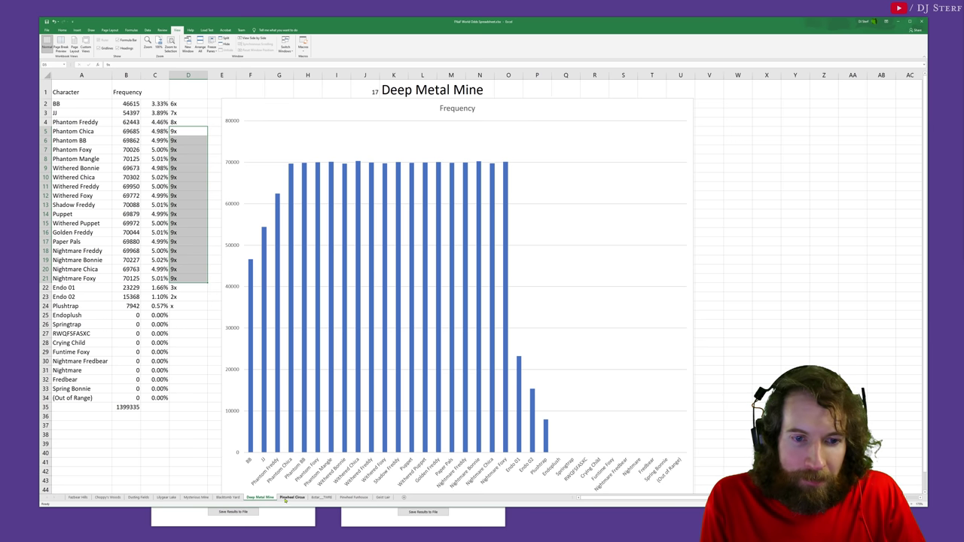
click(184, 409)
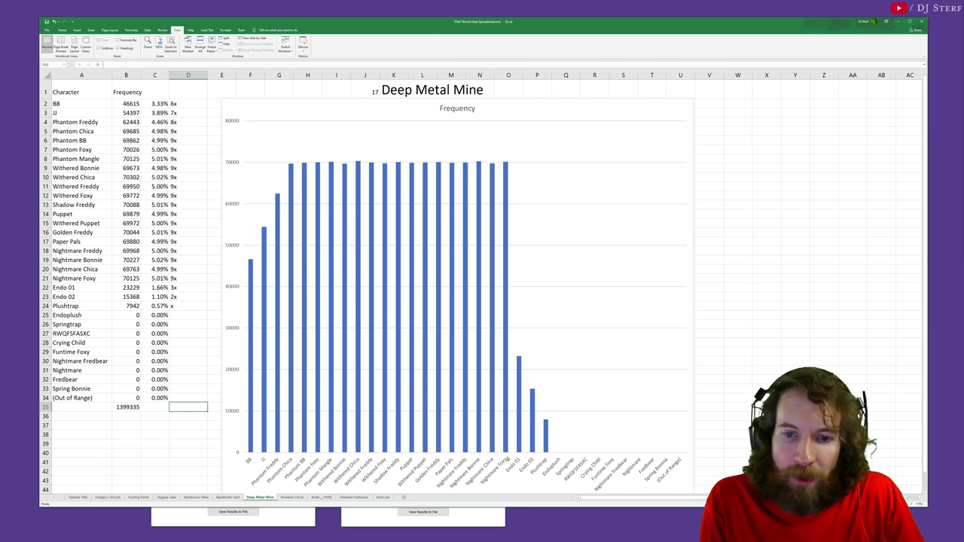
Step: Go to the Pinwheel Circus sheet and save the roller's latest results to file
click(291, 497)
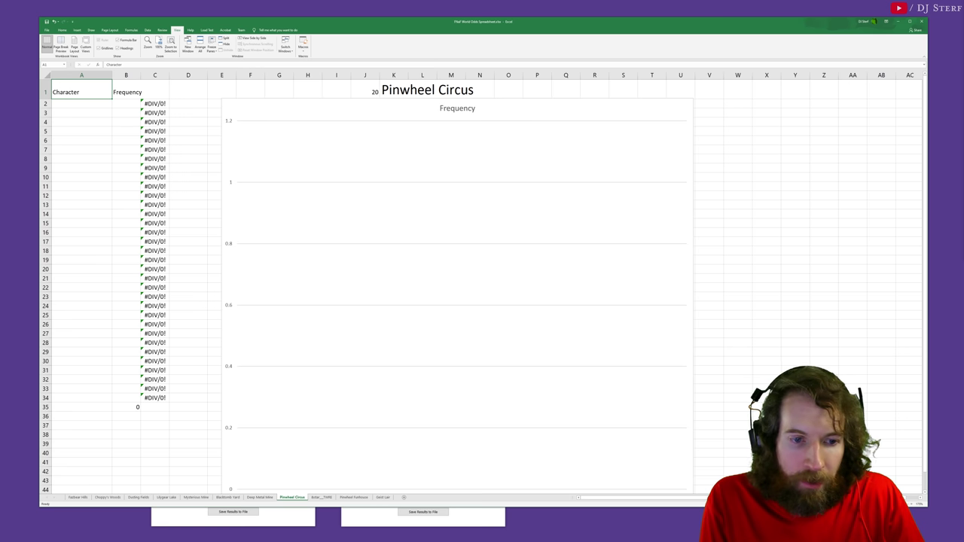
mouse_move(181, 536)
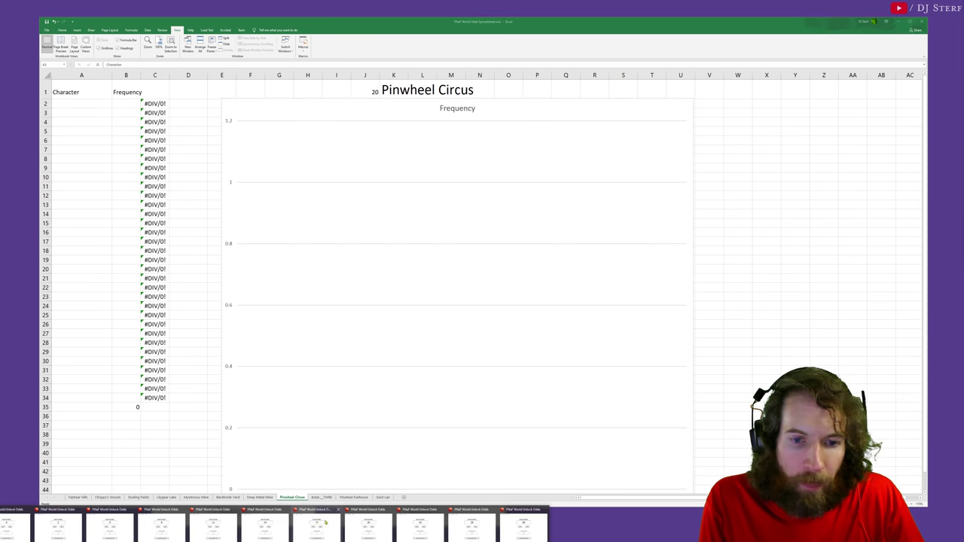
click(368, 529)
click(317, 388)
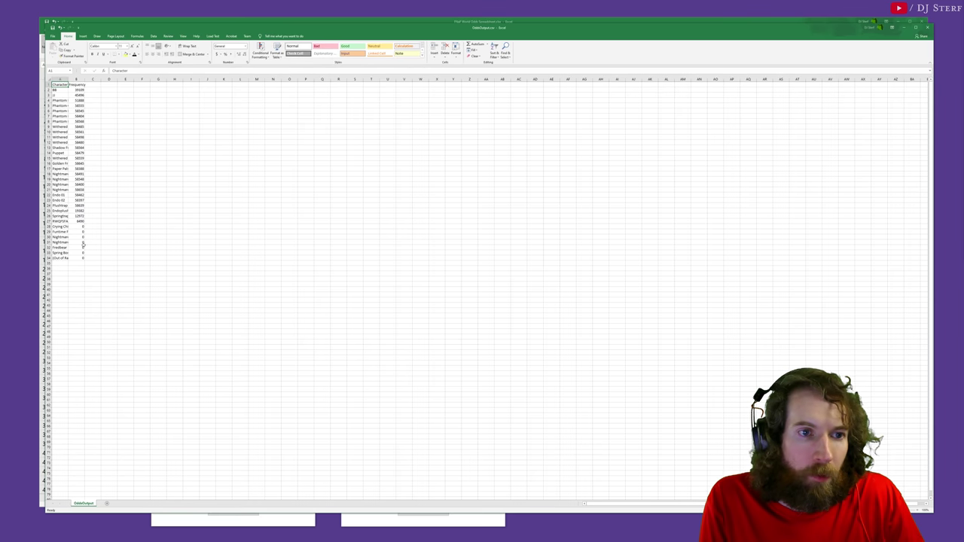
Step: Copy A1:B34 from OddsOutput.csv and paste it into the Pinwheel Circus sheet
drag(59, 85, 79, 258)
key(ctrl+c)
click(903, 27)
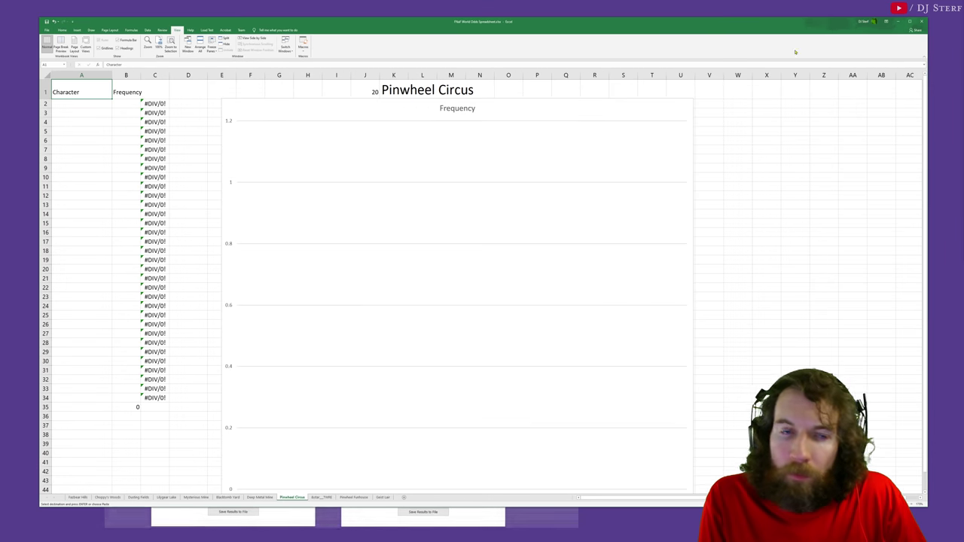
key(ctrl+v)
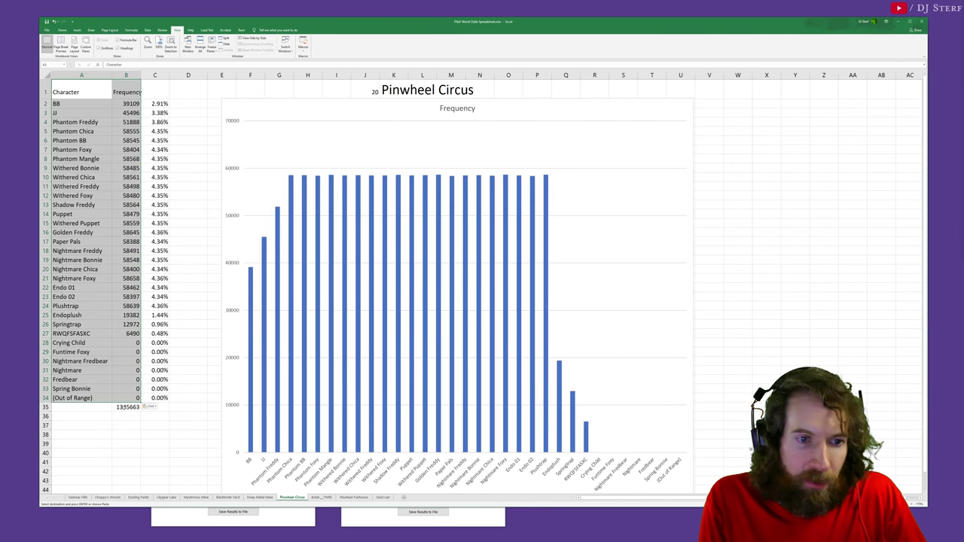
Step: Check the B35 total, then label the bottom three characters x, 2x and 3x
click(127, 407)
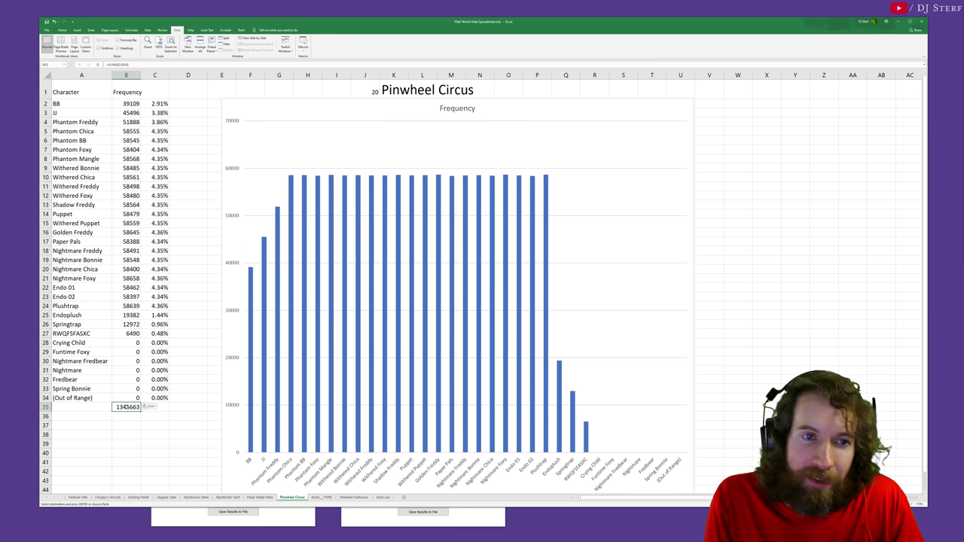
click(189, 333)
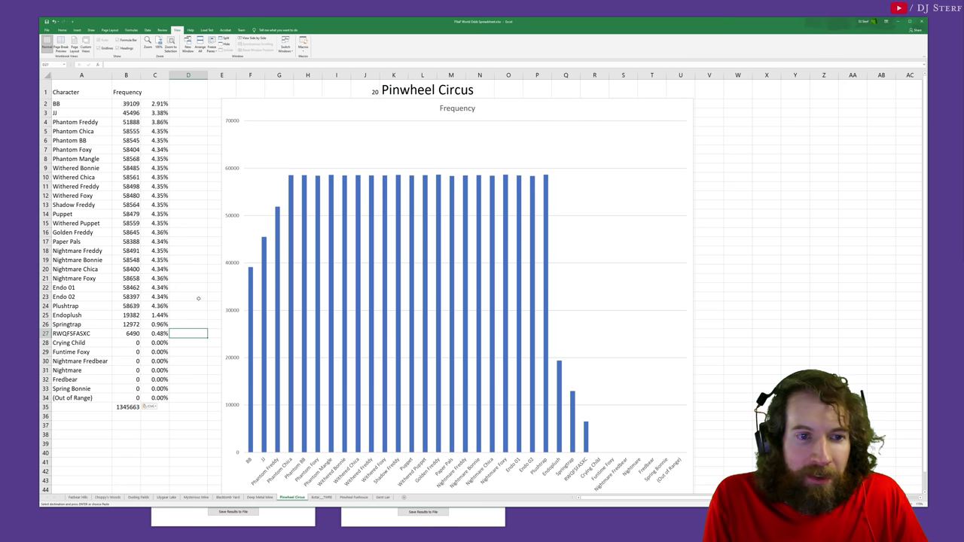
text(x)
key(Up)
text(2x)
key(Up)
text(3x)
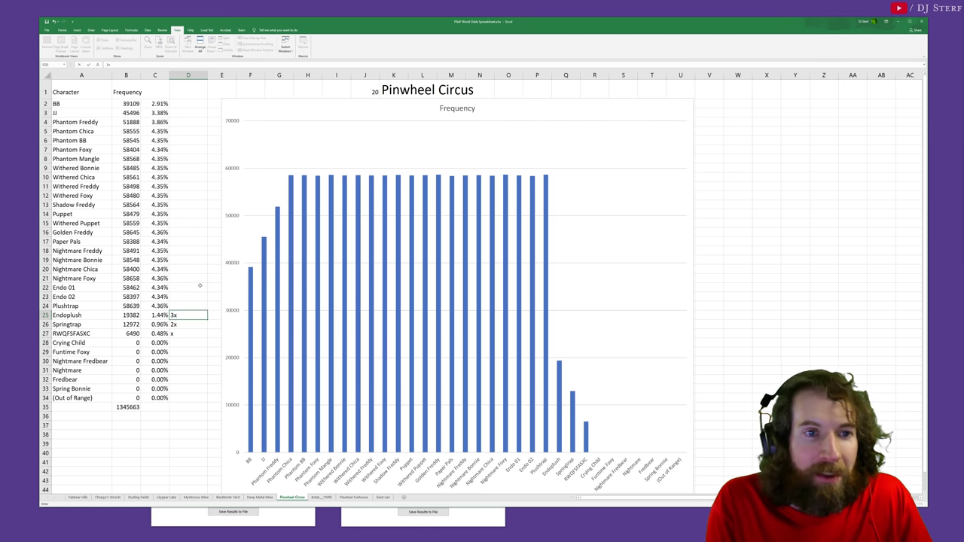
Step: Label BB onward 6x, 7x, 8x, 9x and fill 9x down to Plushtrap
click(173, 103)
text(6x)
key(Return)
text(7x)
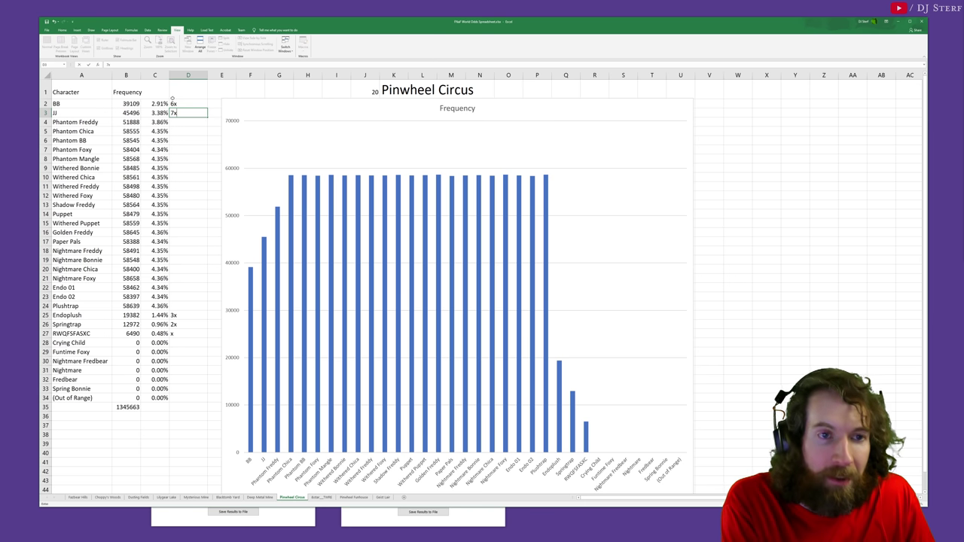
key(Return)
text(8x)
key(Return)
text(9x)
key(shift+Down)
key(shift+Down)
key(shift+Down)
key(shift+Down)
key(shift+Down)
key(shift+Down)
key(shift+Down)
key(shift+Down)
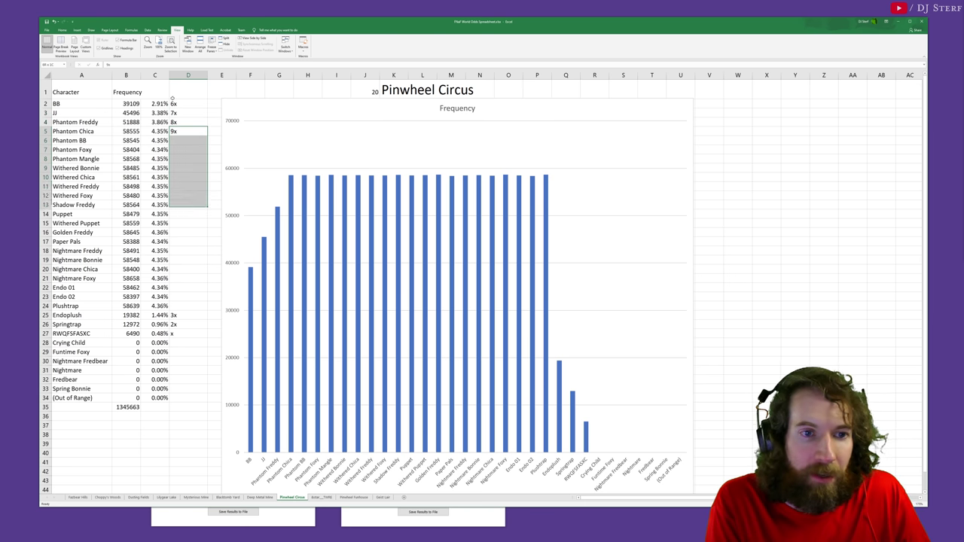
key(shift+Down)
key(shift+Down)
key(shift+Down)
key(shift+Down)
key(shift+Down)
key(shift+Down)
key(shift+Down)
key(shift+Down)
key(shift+Down)
key(shift+Down)
key(shift+Down)
key(ctrl+d)
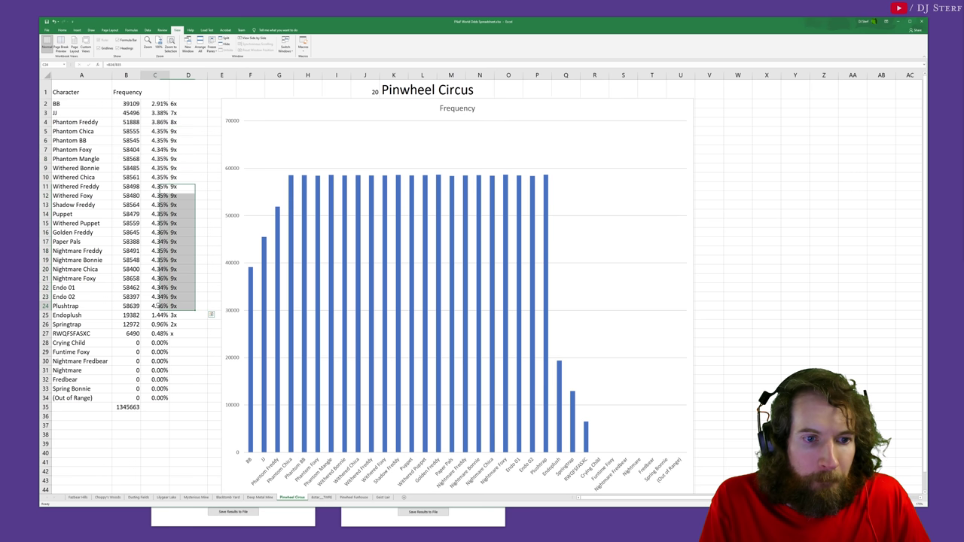
click(126, 407)
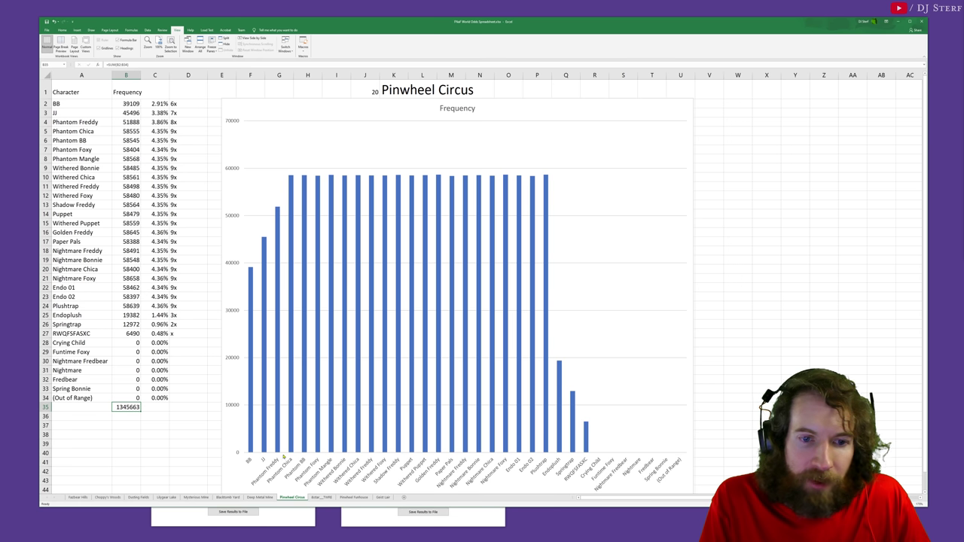
Step: Switch to the area 23 &*___TWRE sheet and close the stale output file
click(321, 497)
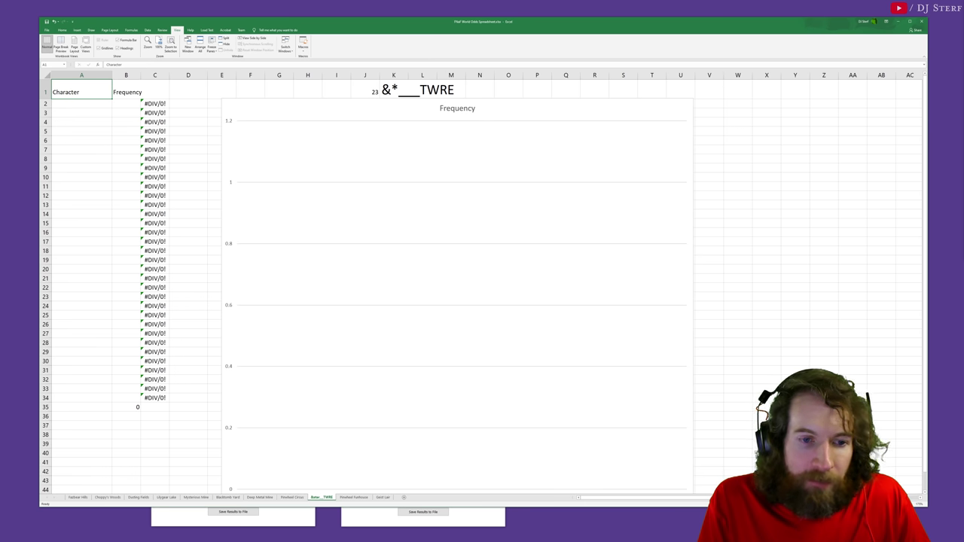
mouse_move(174, 539)
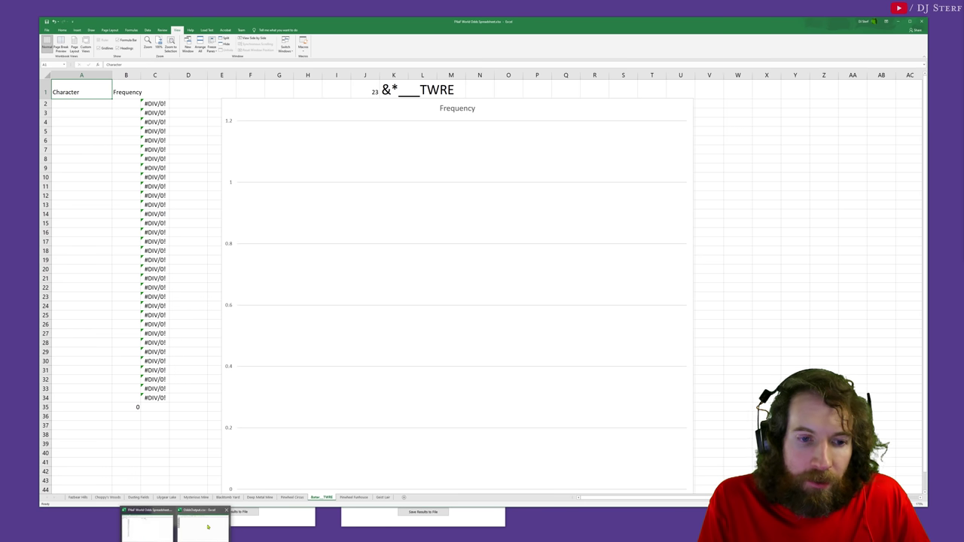
click(208, 526)
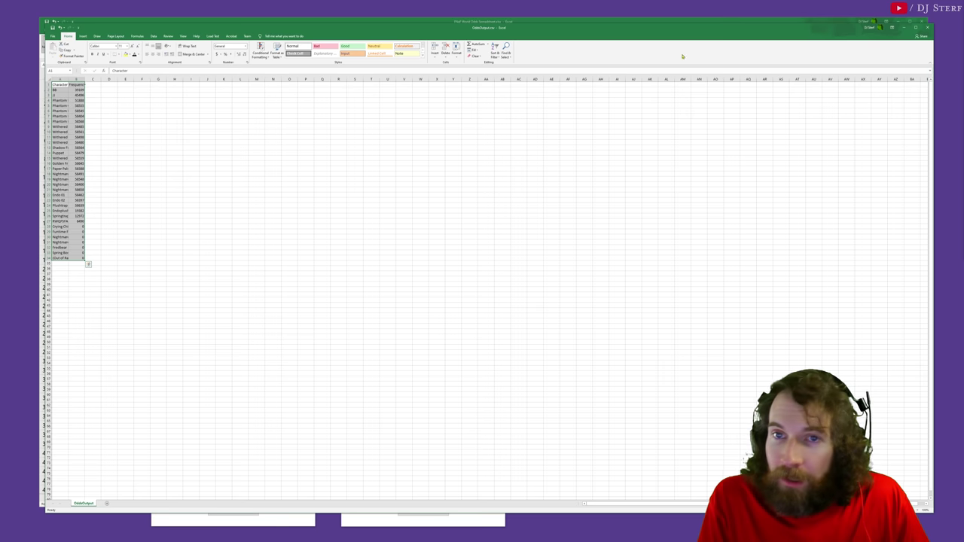
click(925, 27)
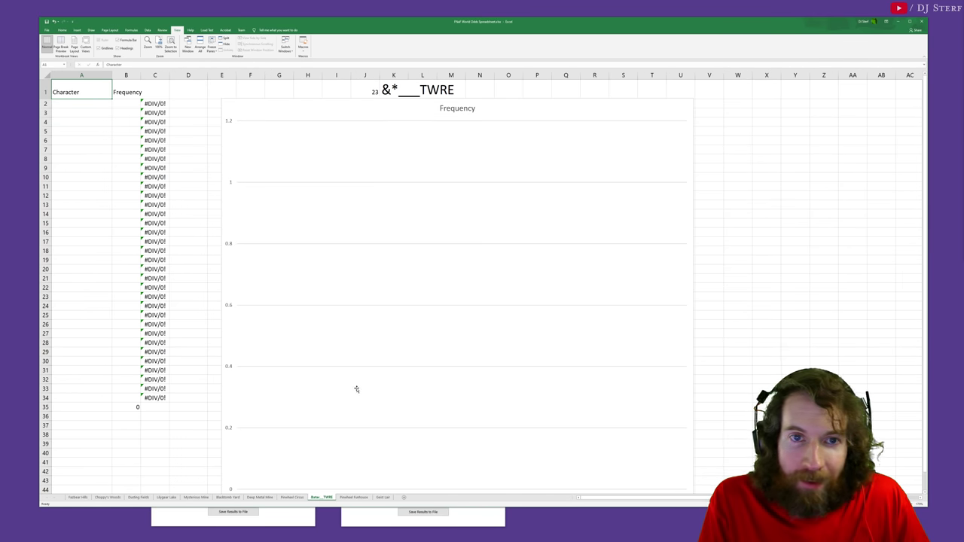
Step: Save the area 23 results to file and paste them into the &*___TWRE sheet
mouse_move(176, 536)
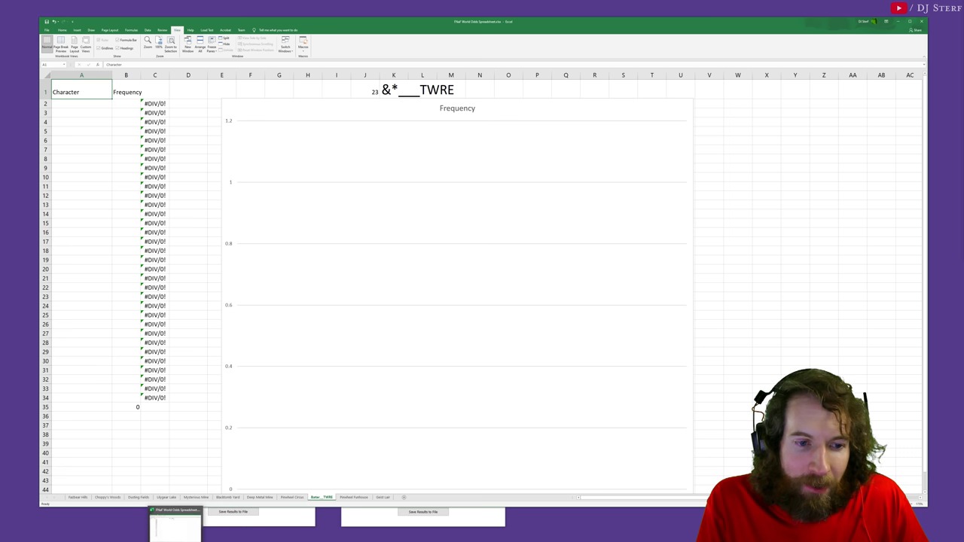
click(386, 527)
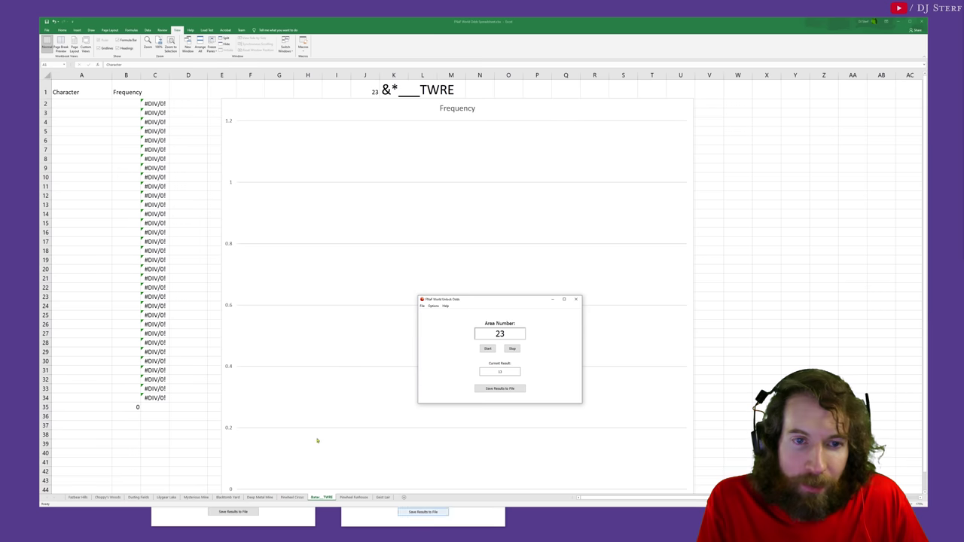
click(515, 388)
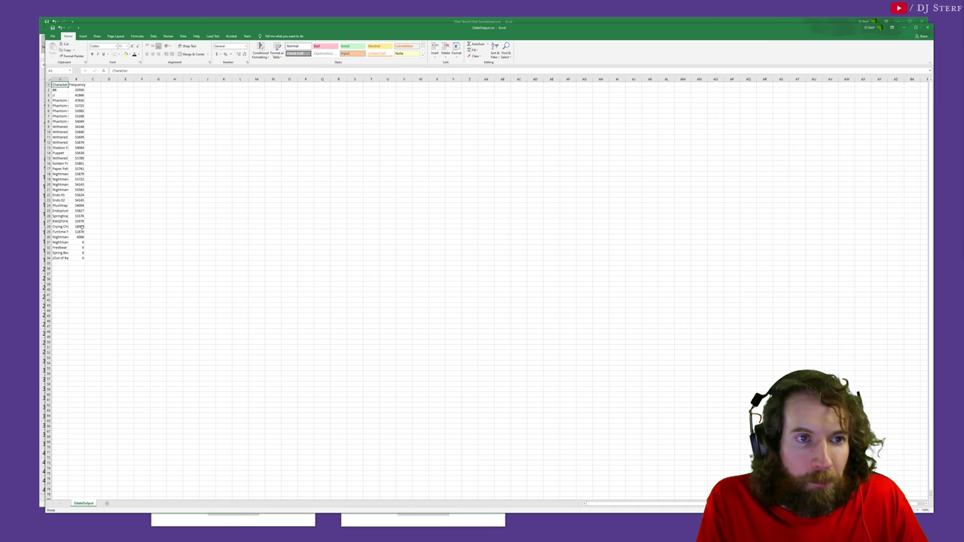
shift+click(85, 259)
key(ctrl+c)
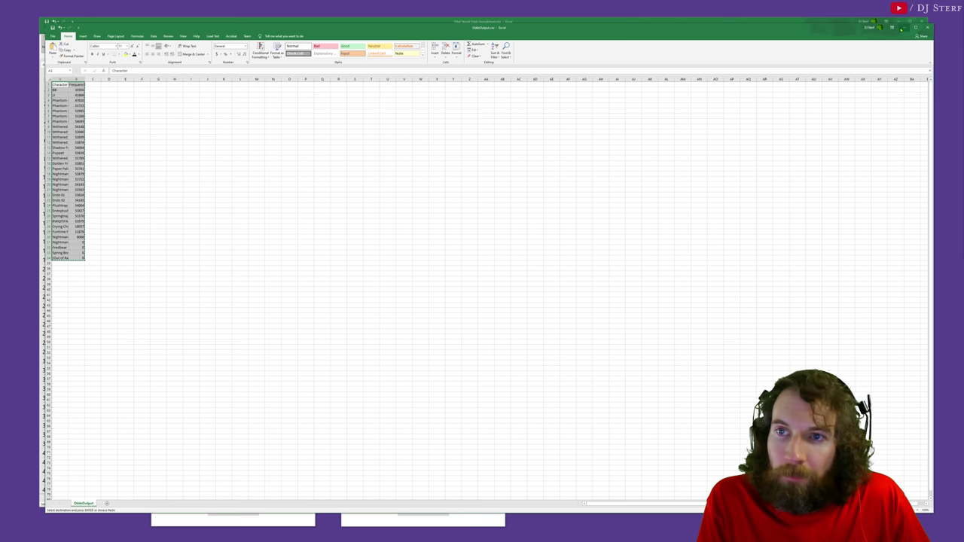
key(alt+Tab)
key(ctrl+v)
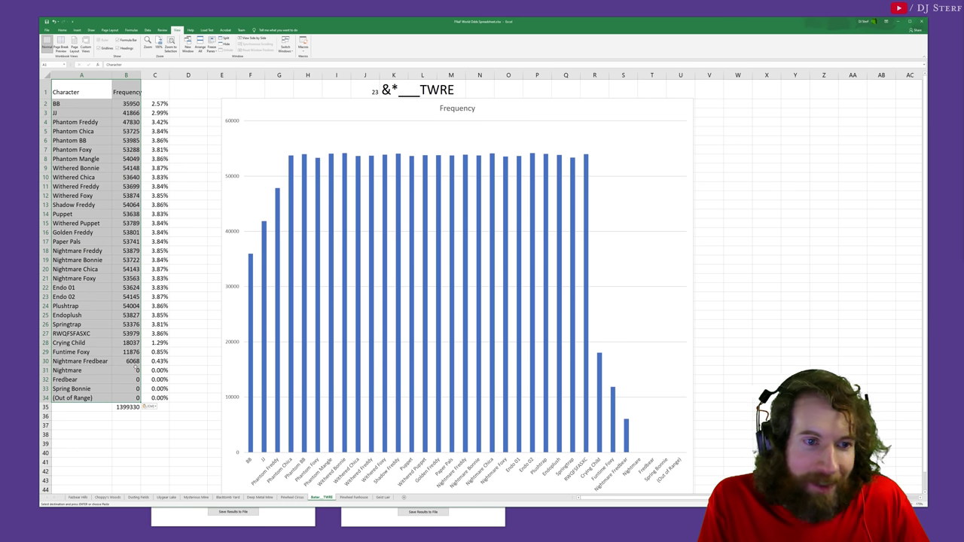
Step: Review the zero counts, then label rows 30–28 with x, 2x and 3x
click(136, 362)
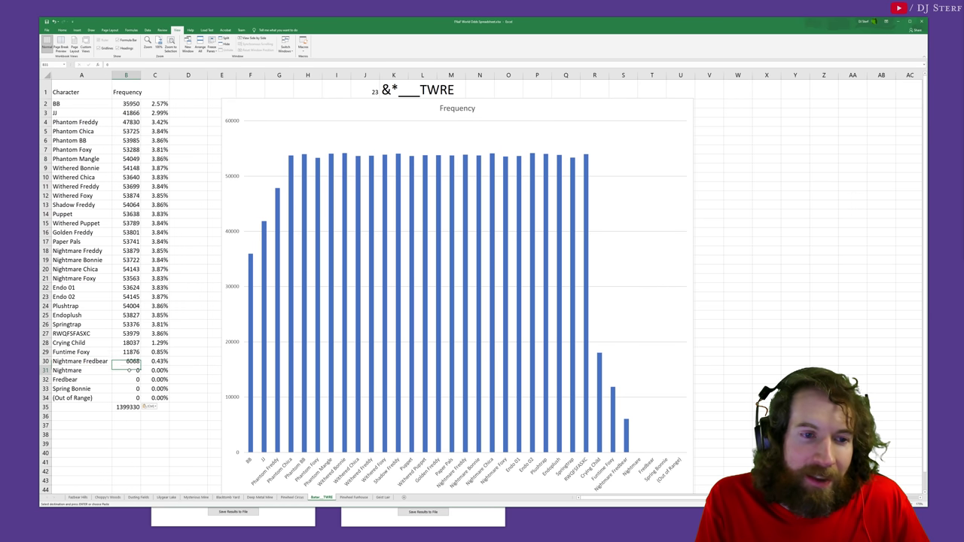
drag(130, 369, 129, 386)
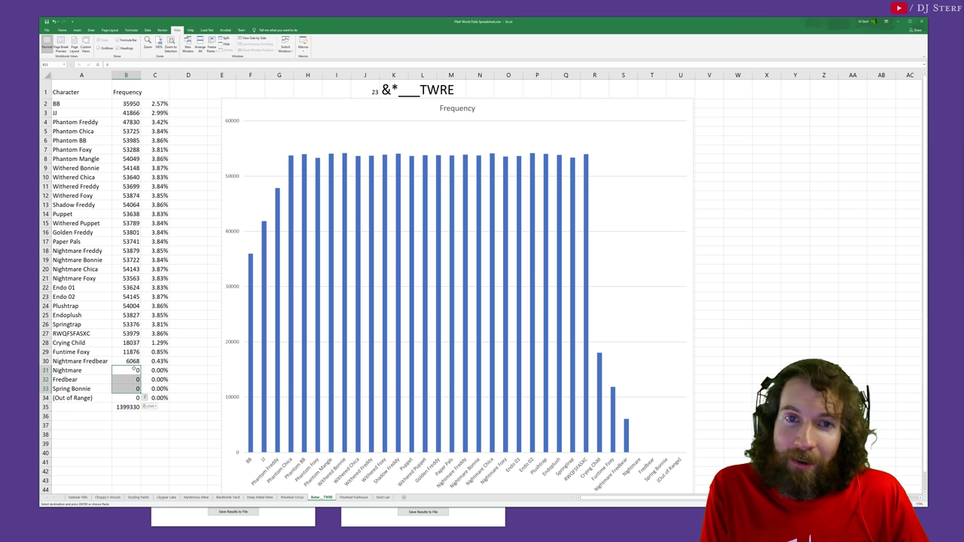
click(189, 362)
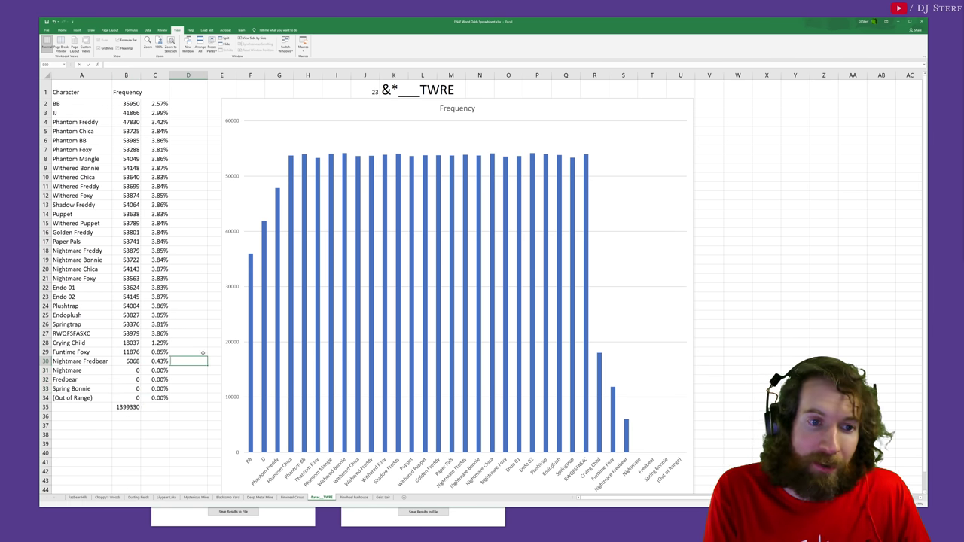
text(x)
click(203, 353)
text(2x)
key(Up)
text(3x)
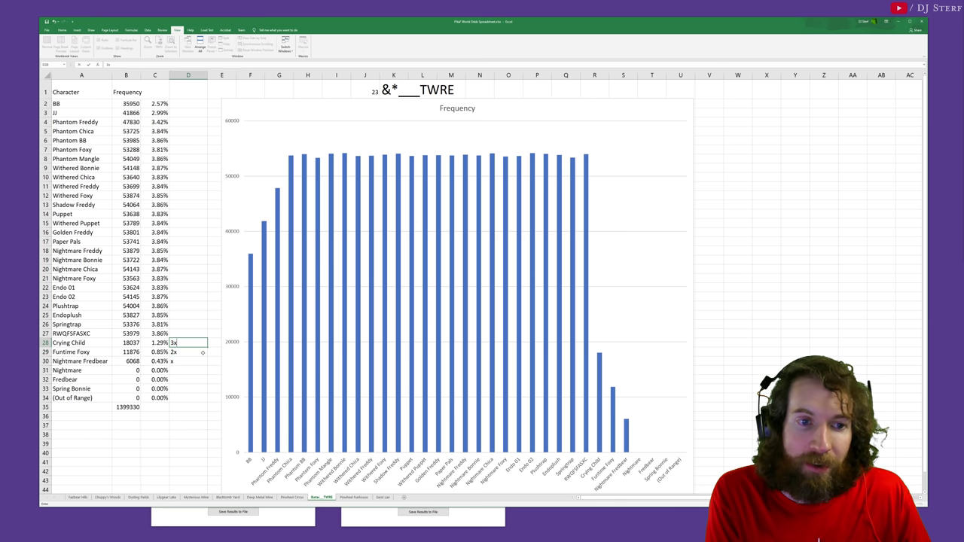
key(Up)
key(Up)
key(Up)
key(Up)
key(Up)
key(Up)
key(Up)
key(Up)
key(Up)
key(Up)
key(Up)
key(Up)
key(Up)
key(Up)
key(Up)
key(Up)
key(Up)
key(Up)
key(Up)
key(Up)
key(Up)
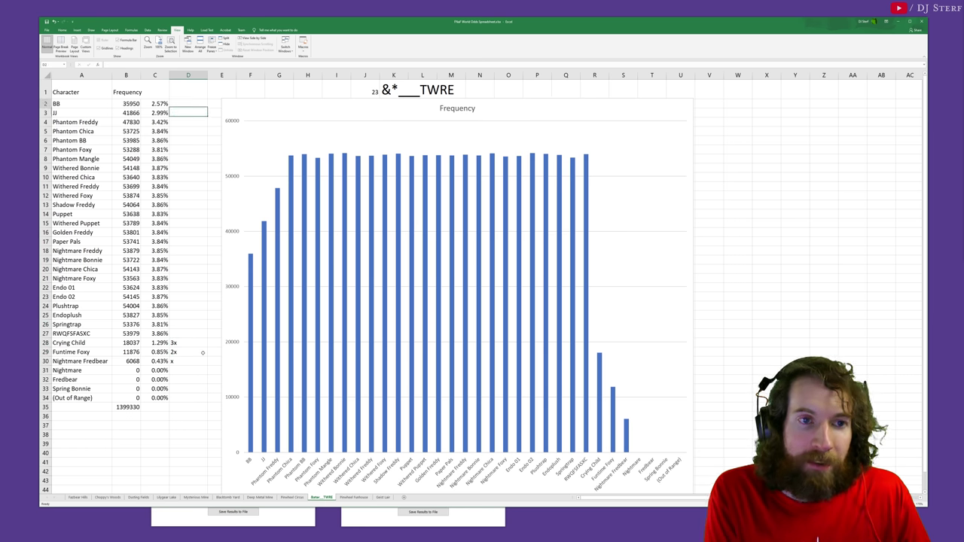
Step: Enter 6x, 7x, 8x, 9x from BB and fill 9x down through RWQFSFASXC
text(6x)
key(Return)
text(7x)
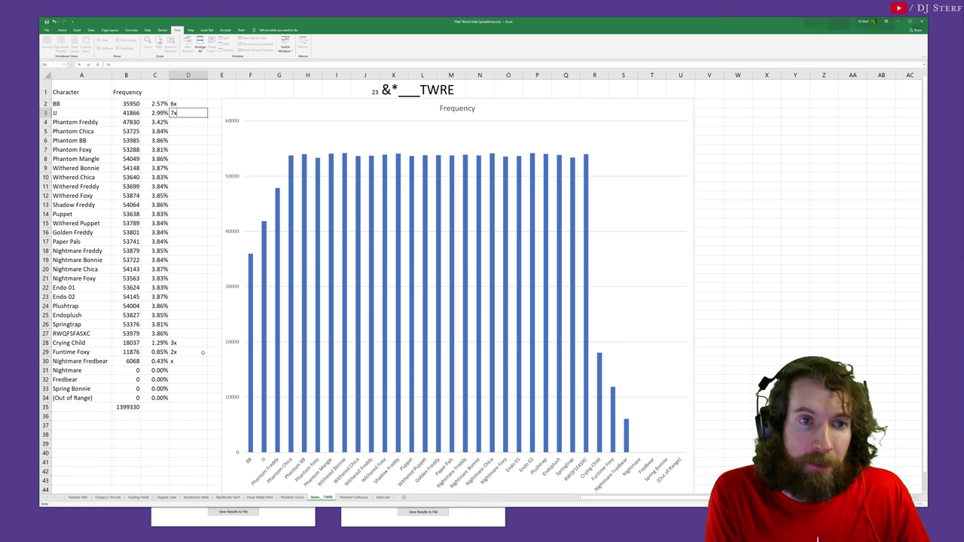
key(Return)
text(8x)
key(Return)
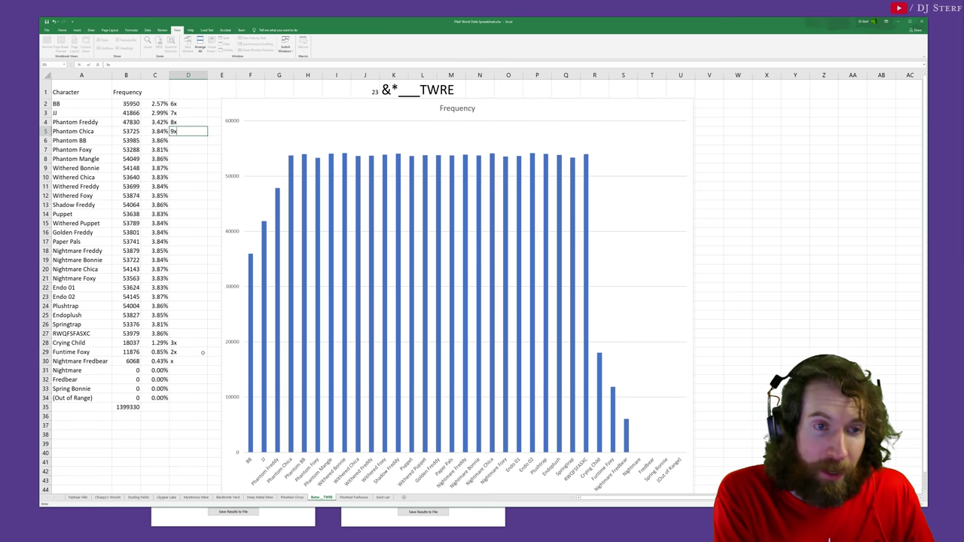
text(9x)
key(shift+Down)
key(shift+Down)
key(shift+Down)
key(shift+Down)
key(shift+Down)
key(shift+Down)
key(shift+Down)
key(shift+Down)
key(shift+Down)
key(shift+Down)
key(shift+Down)
key(shift+Down)
key(shift+Down)
key(shift+Down)
key(shift+Down)
key(shift+Down)
key(shift+Down)
key(shift+Down)
key(shift+Down)
key(shift+Down)
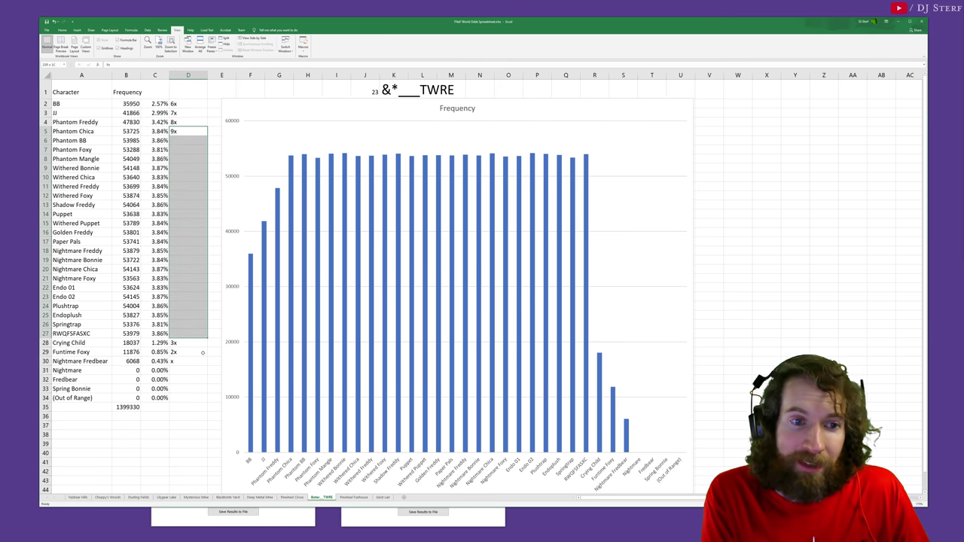
key(ctrl+d)
key(Up)
key(Up)
key(Up)
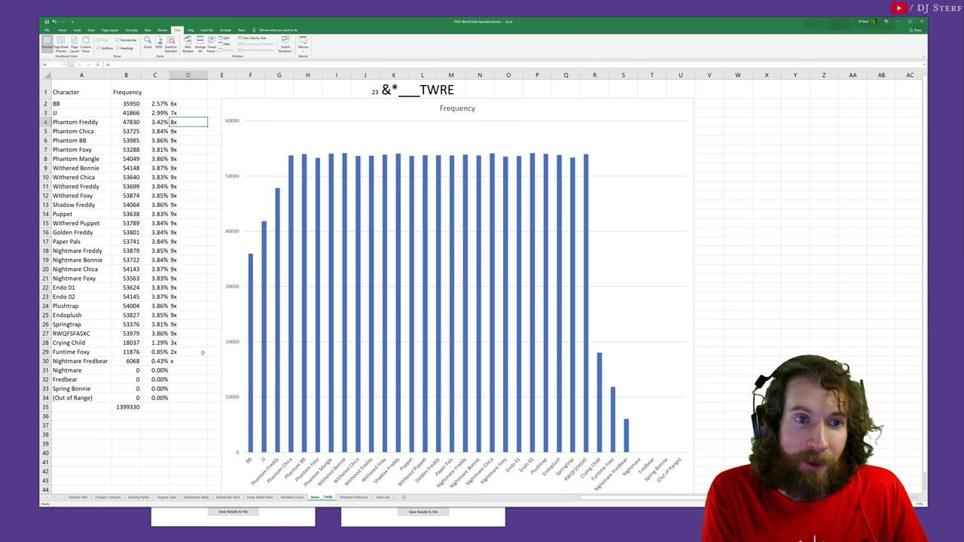
key(Left)
key(Left)
key(Left)
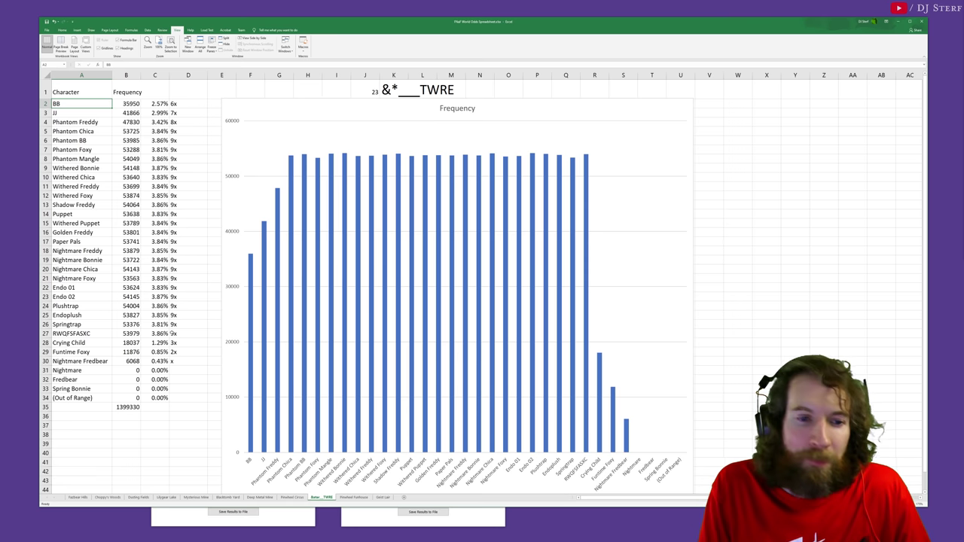
click(178, 362)
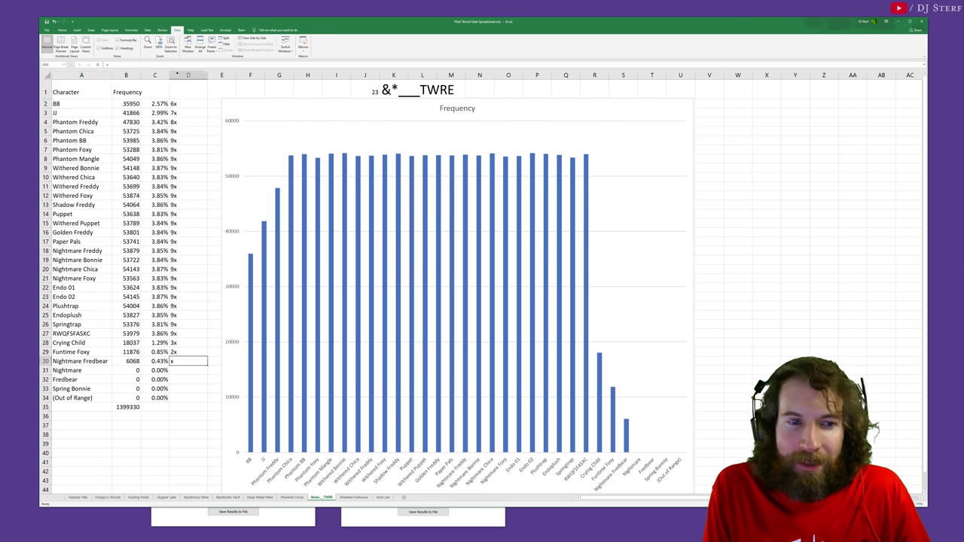
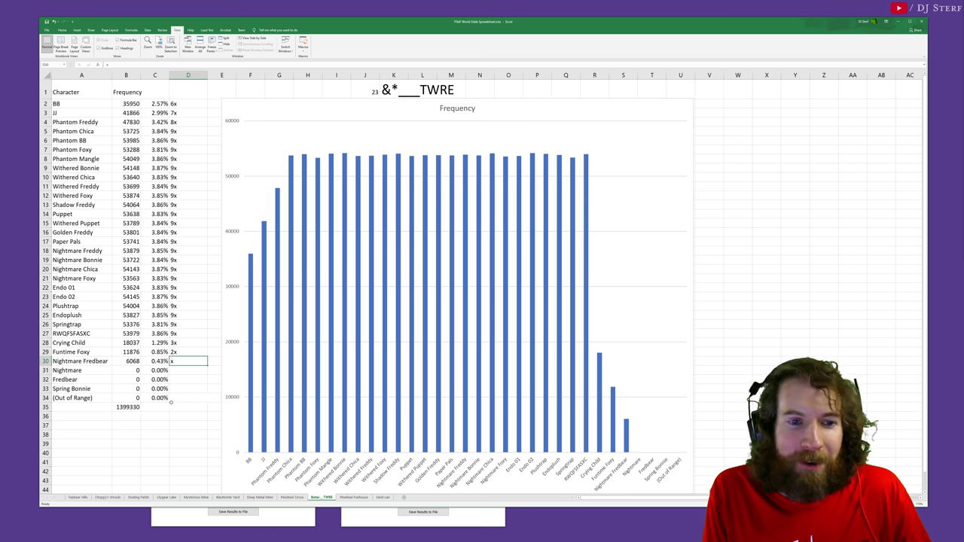
Step: Check the TWRE frequency total and last character names, then go to the empty Pinwheel Funhouse sheet
click(120, 407)
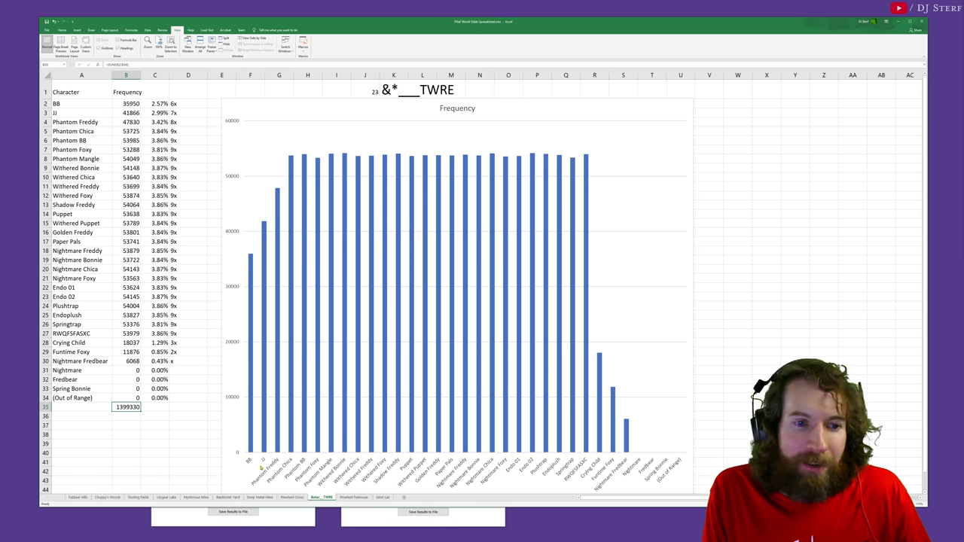
click(352, 497)
click(84, 104)
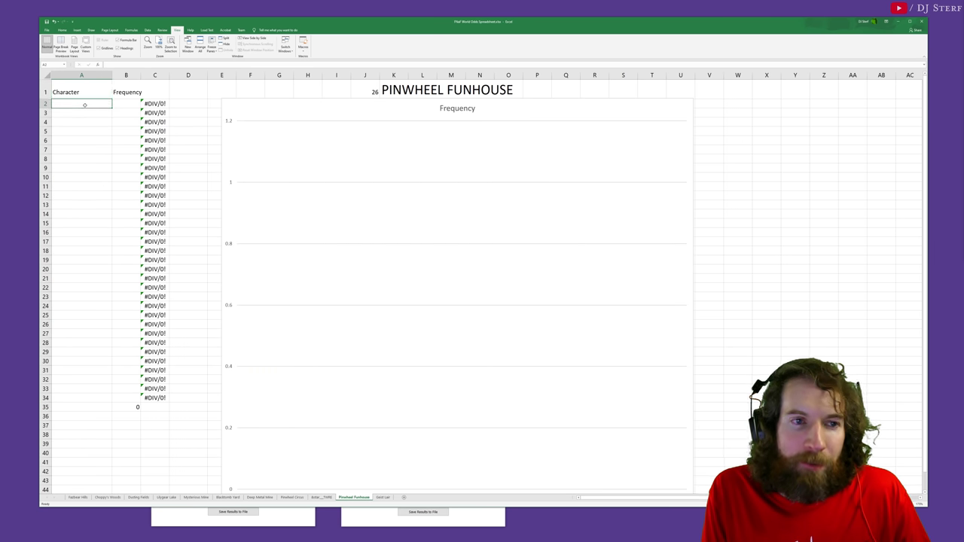
click(321, 498)
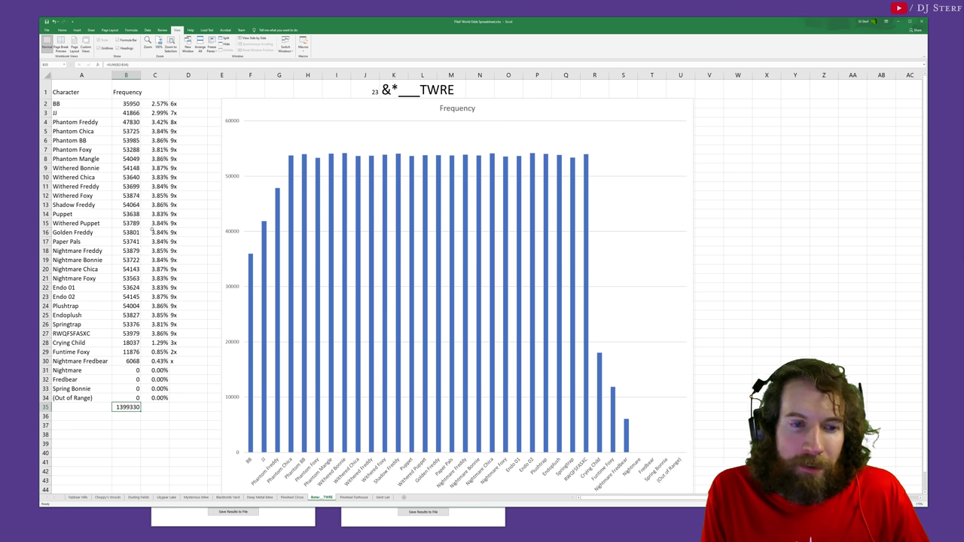
drag(82, 370, 81, 390)
click(81, 379)
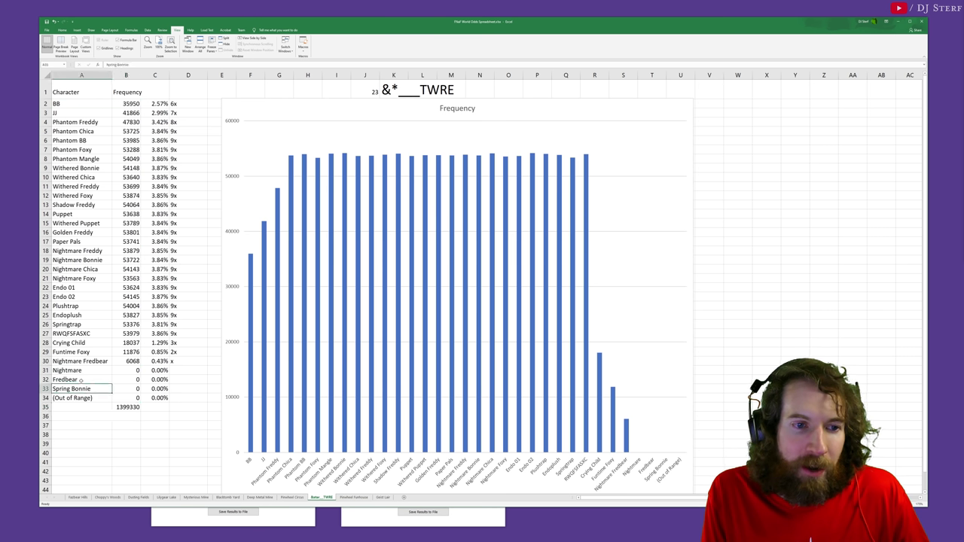
click(81, 370)
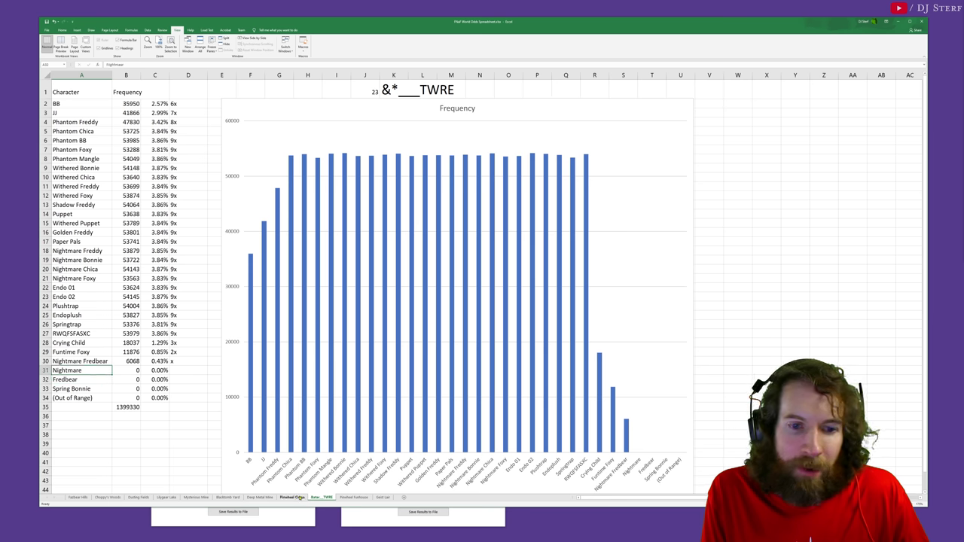
click(353, 497)
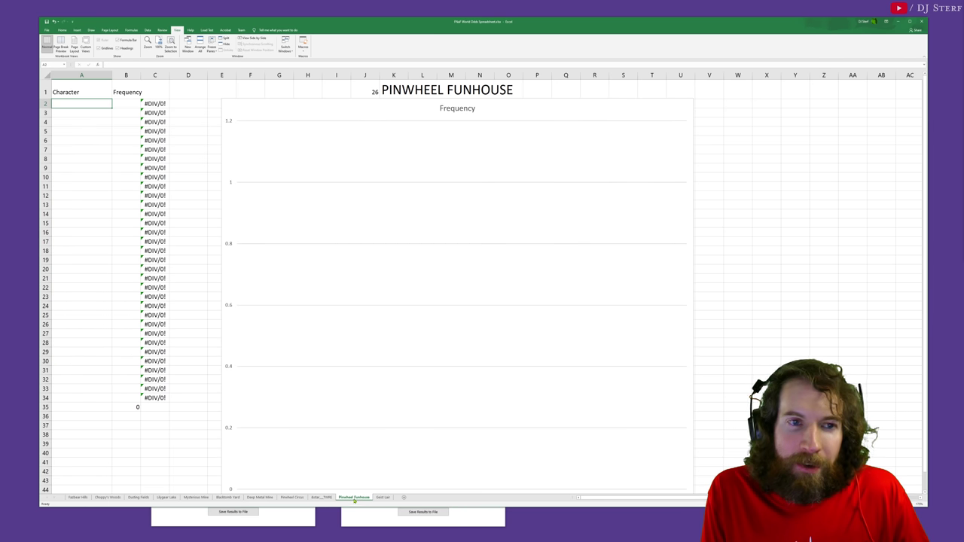
Step: Select A1 on Pinwheel Funhouse, save the odds results to OddsOutput.csv, and bring that window forward
click(79, 93)
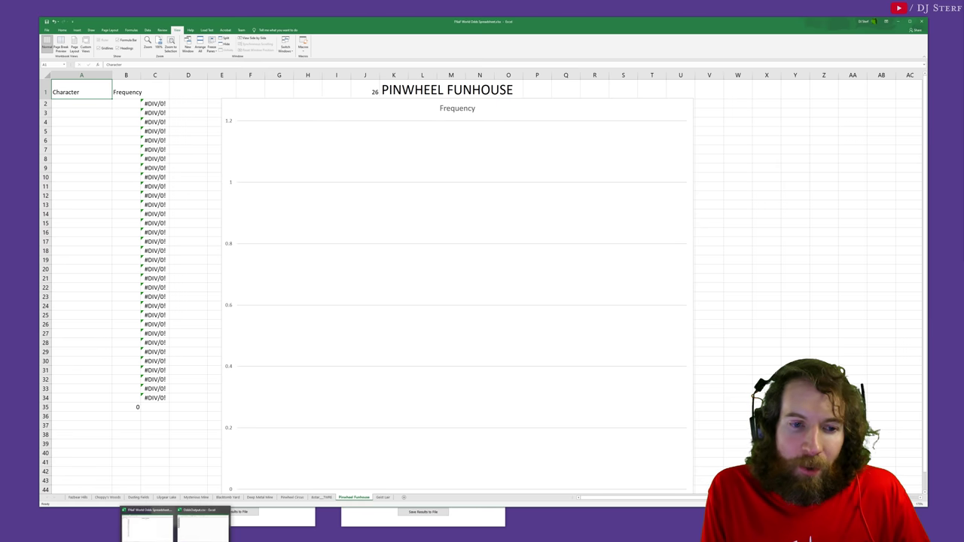
click(227, 513)
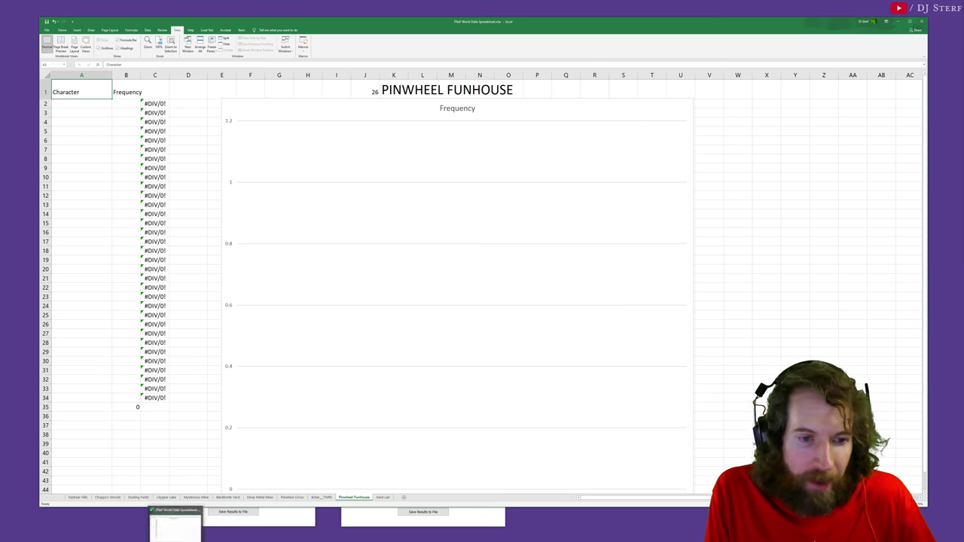
click(217, 526)
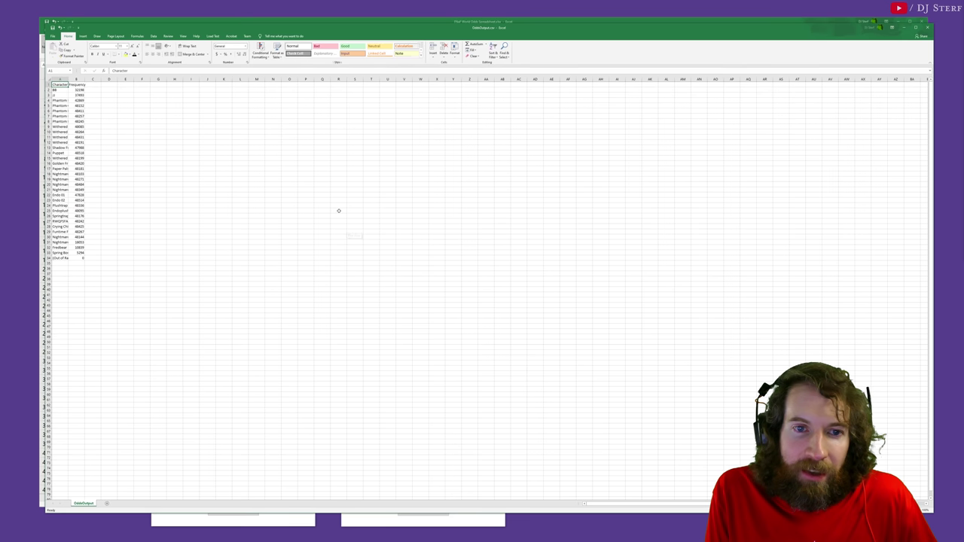
Step: Copy A1:B34 from OddsOutput.csv into Pinwheel Funhouse and verify the percentages and Fredbear frequency
drag(56, 84, 77, 256)
key(ctrl+c)
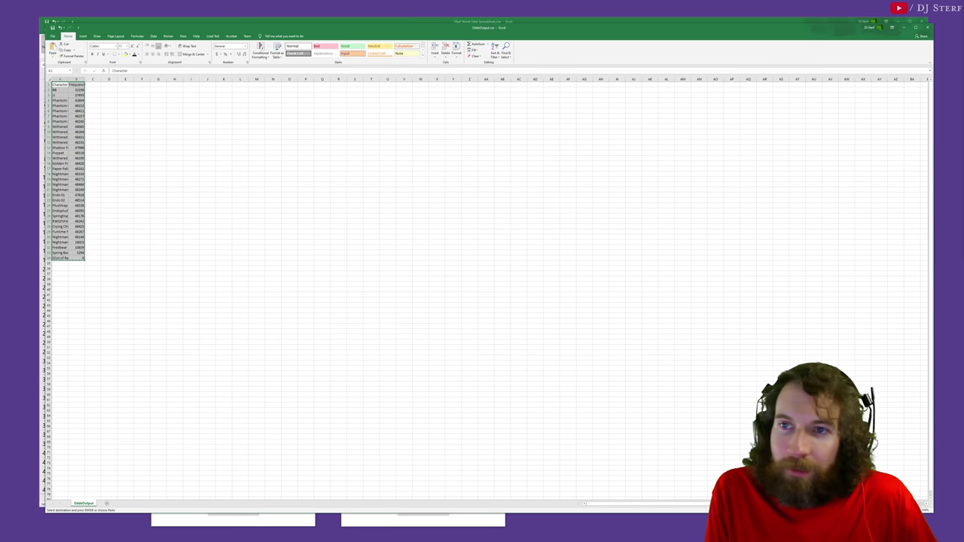
key(alt+Tab)
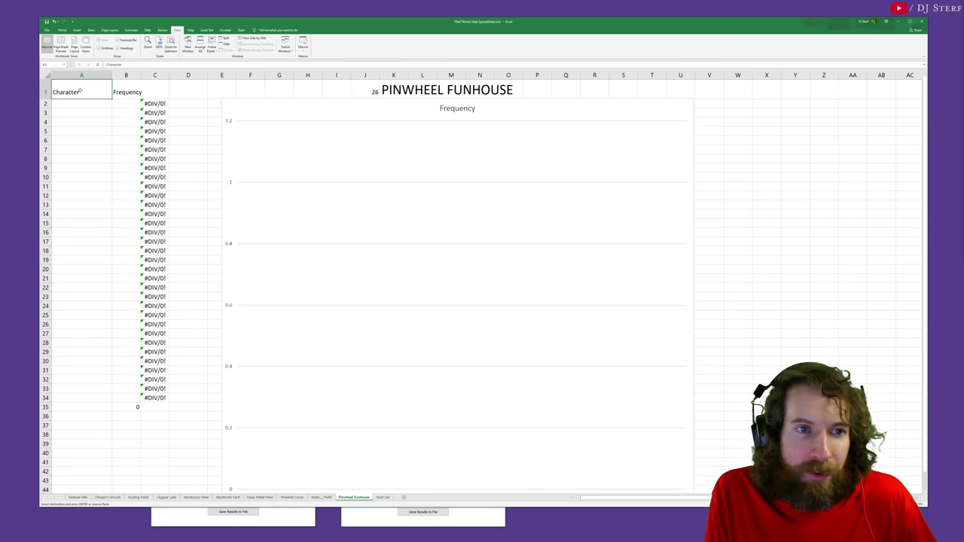
key(ctrl+v)
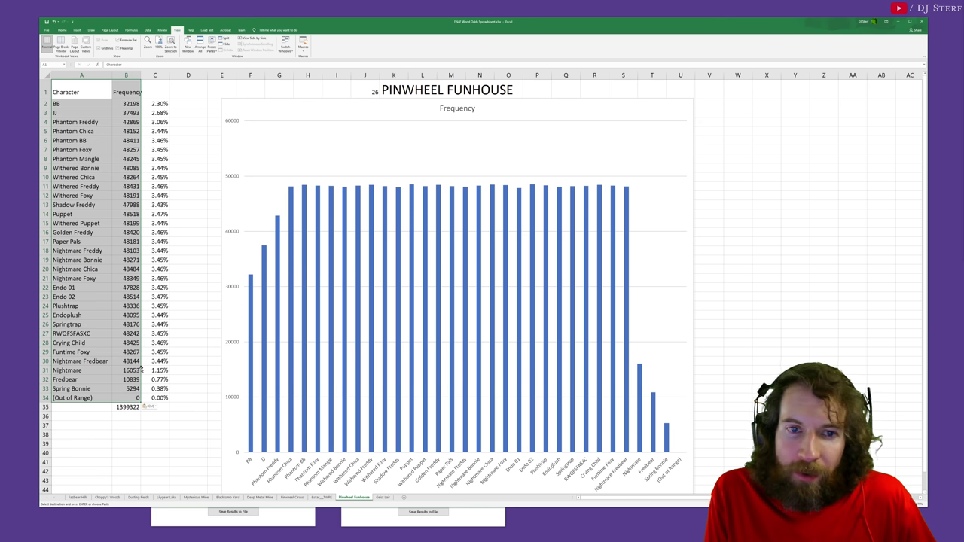
click(161, 397)
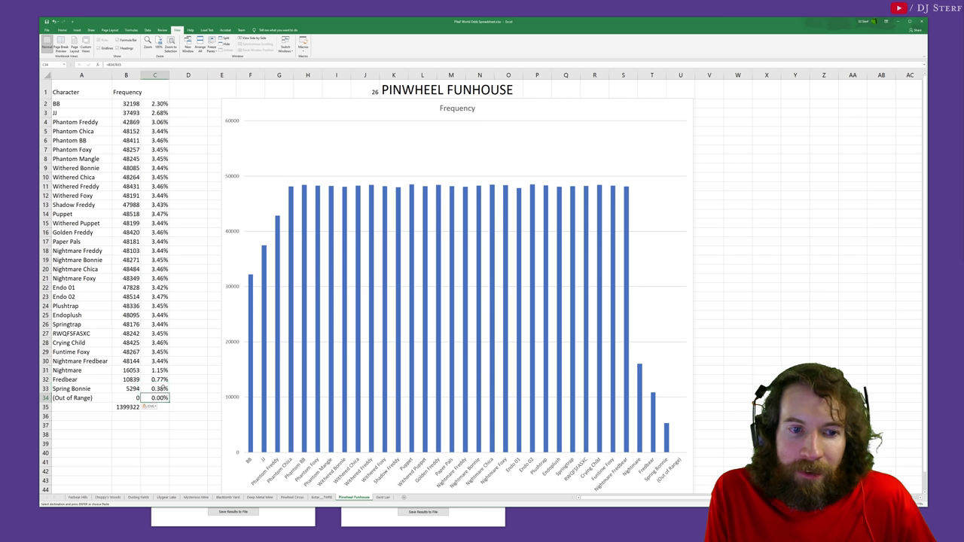
click(70, 88)
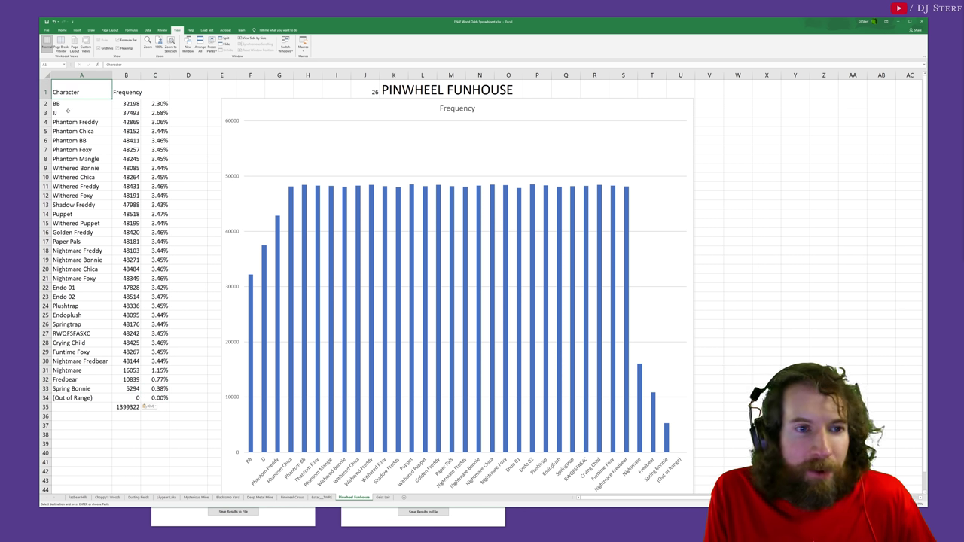
click(126, 379)
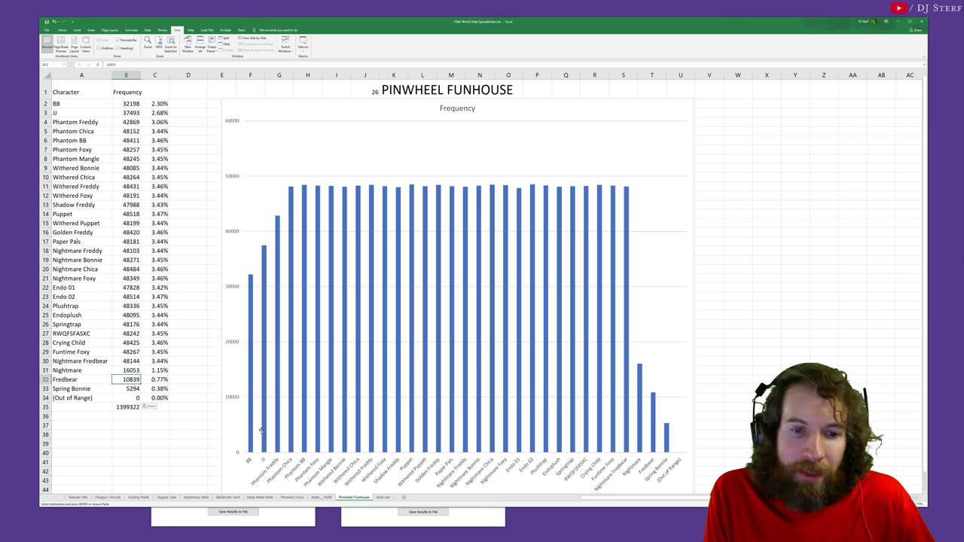
click(261, 498)
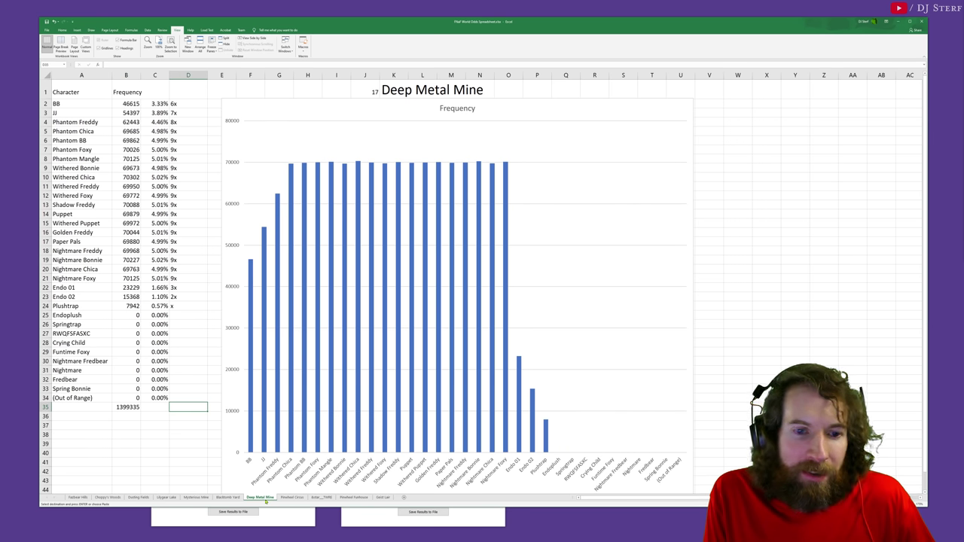
click(347, 499)
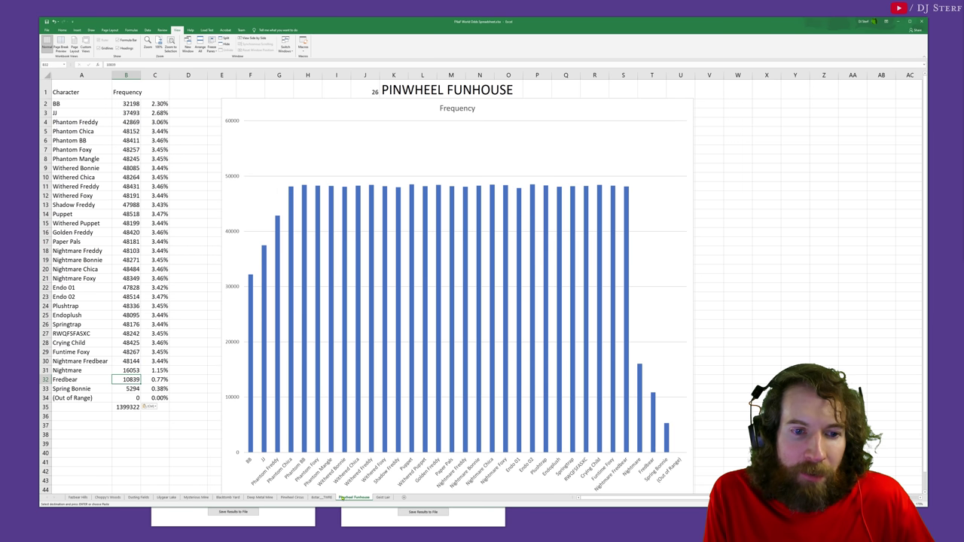
click(293, 498)
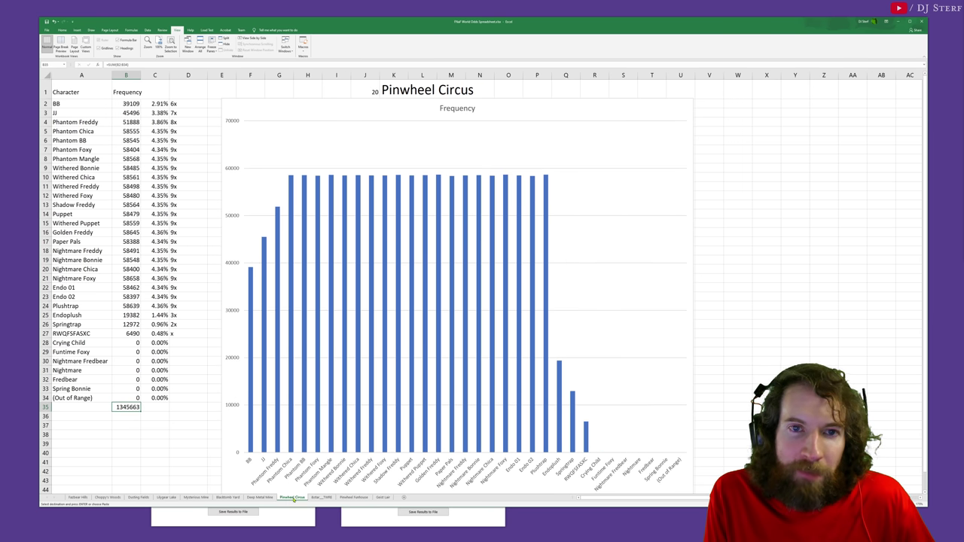
click(267, 498)
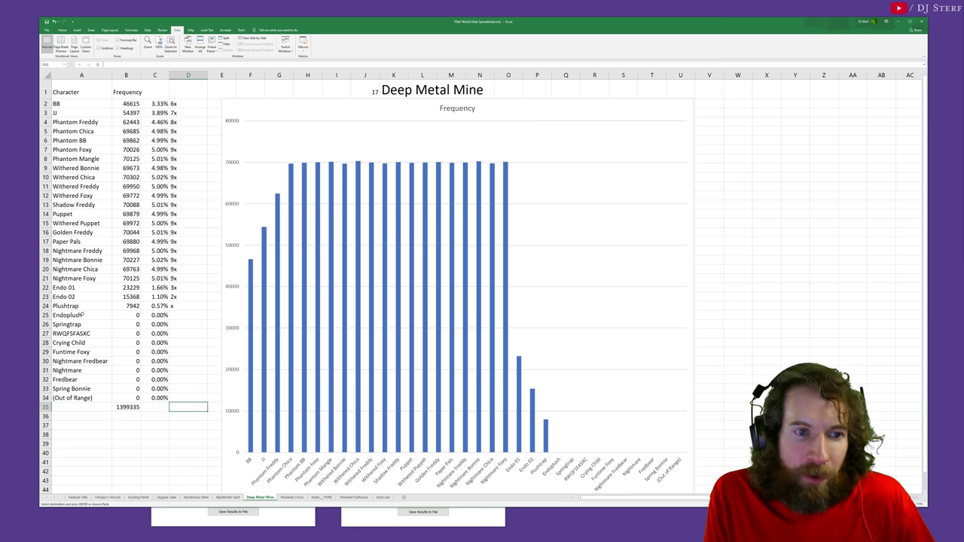
click(82, 307)
mouse_move(117, 316)
mouse_down()
mouse_move(90, 354)
mouse_move(154, 397)
mouse_up()
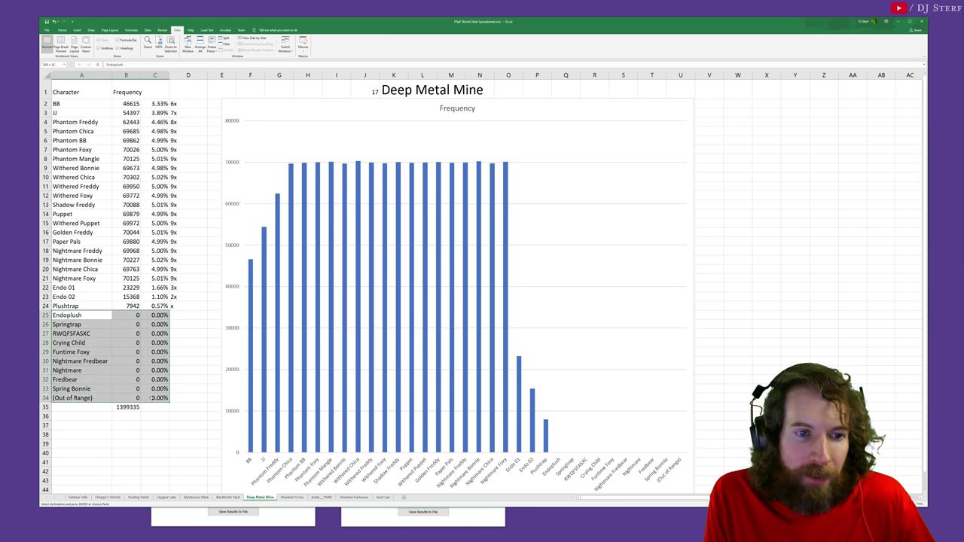
click(350, 497)
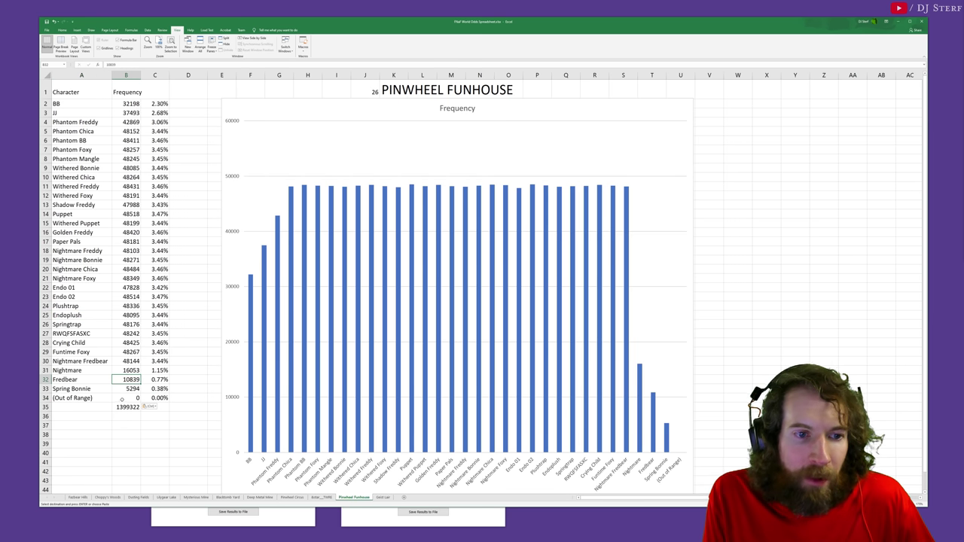
click(134, 389)
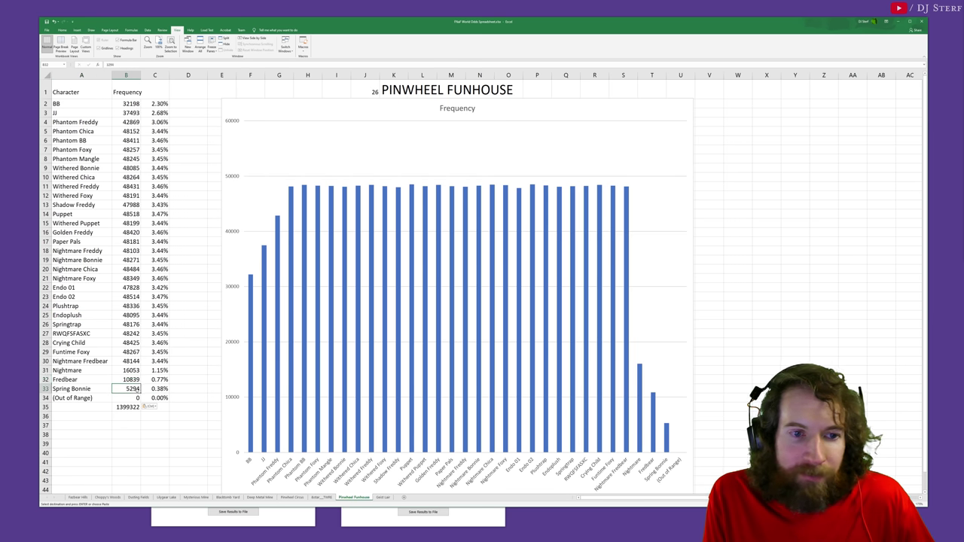
click(187, 388)
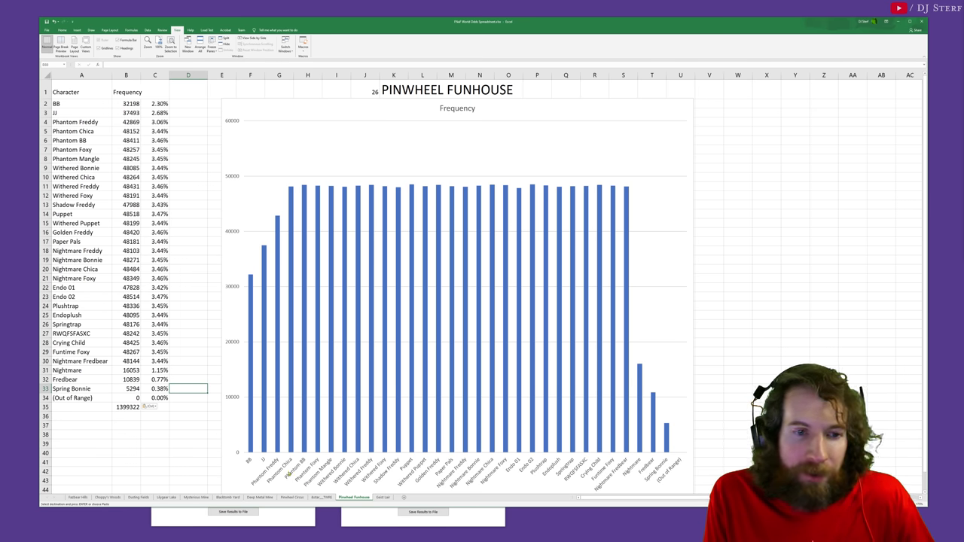
Step: Label the bottom ratio cells x, 2x and 3x, working upward from D33
text(x)
key(Up)
text(2x)
key(Up)
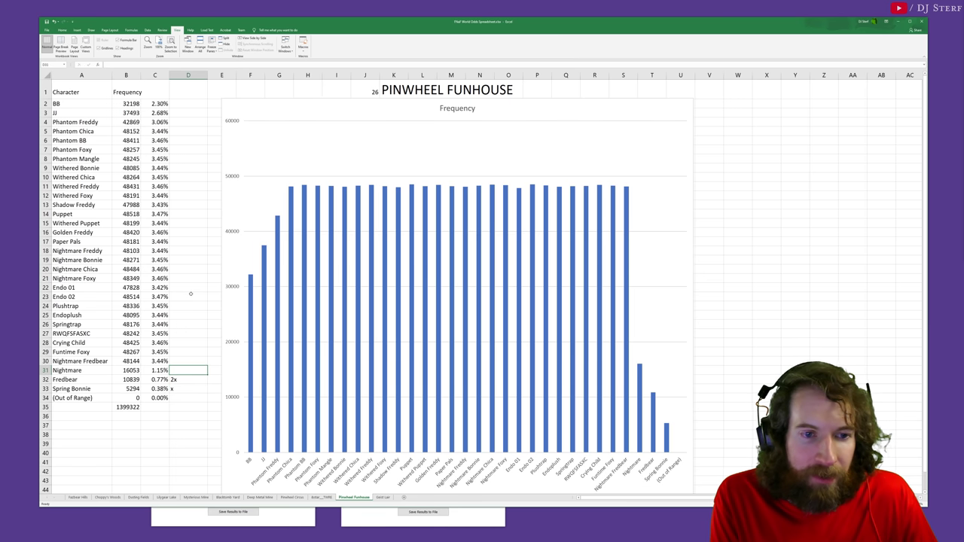
text(3x)
key(Up)
key(Up)
key(Up)
key(Up)
key(Up)
key(Up)
key(Up)
key(Up)
key(Up)
key(Up)
key(Up)
key(Up)
key(Up)
key(Up)
key(Up)
key(Up)
key(Up)
key(Up)
key(Up)
key(Up)
key(Up)
key(Up)
key(Up)
key(Up)
key(Up)
key(Up)
key(Up)
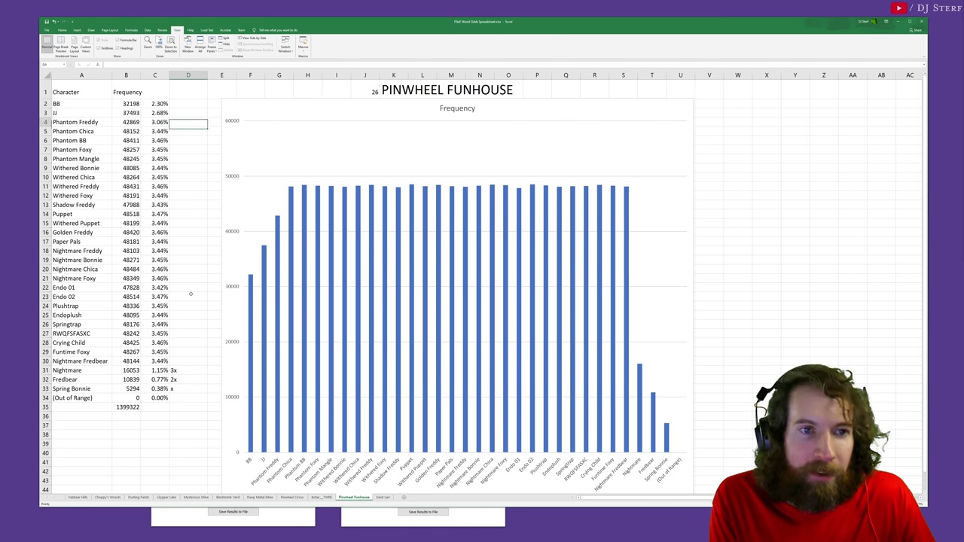
Step: Enter 6x, 7x, 8x for BB, JJ, Phantom Freddy and fill 9x down to Nightmare Fredbear
text(6x)
key(Return)
text(7x)
key(Return)
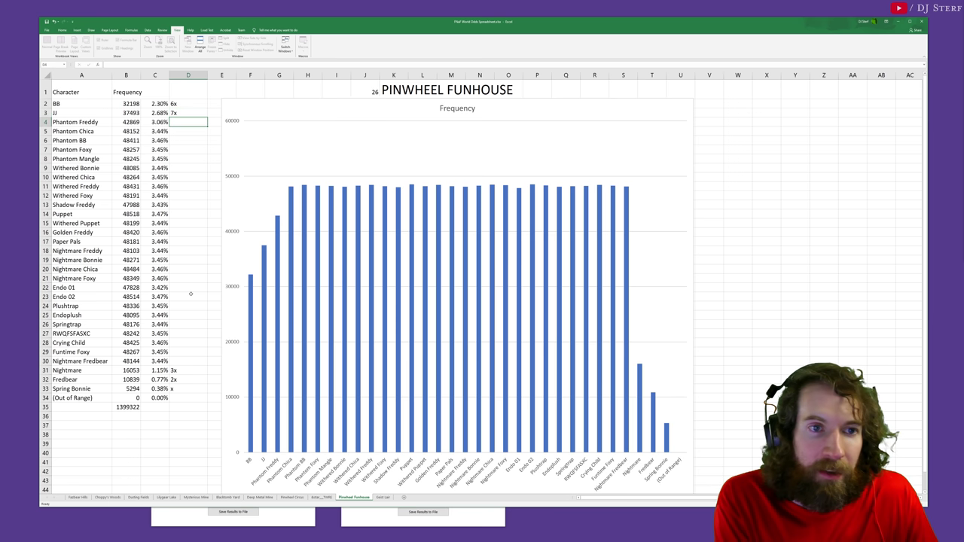
text(8x)
key(Return)
text(0x)
key(shift+Down)
key(shift+Down)
key(shift+Down)
key(shift+Down)
key(shift+Down)
key(shift+Down)
key(shift+Down)
key(shift+Down)
key(shift+Down)
key(shift+Down)
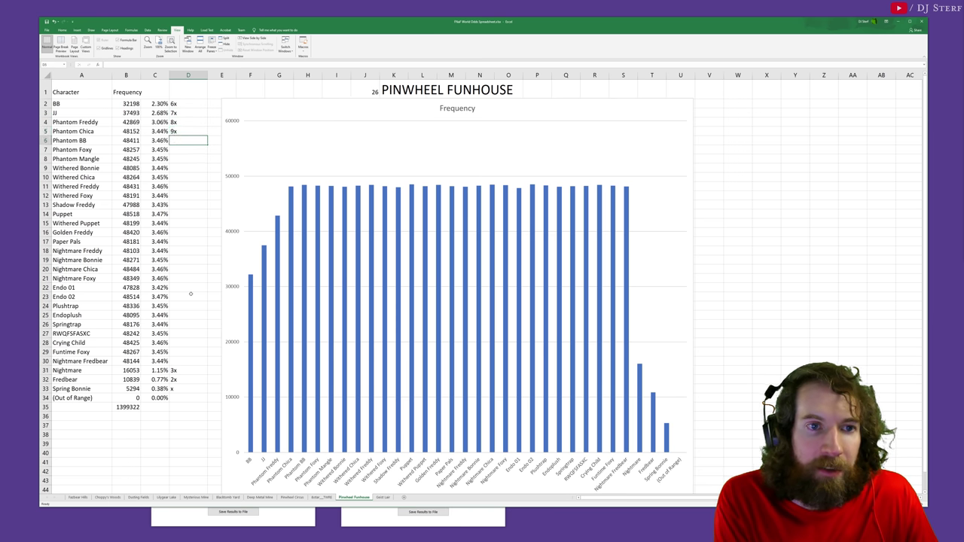
key(shift+Down)
key(shift+Down)
key(shift+Down)
key(shift+Down)
key(shift+Down)
key(shift+Down)
key(shift+Down)
key(shift+Down)
key(shift+Down)
key(shift+Down)
key(shift+Down)
key(shift+Down)
key(shift+Down)
key(shift+Down)
key(shift+Down)
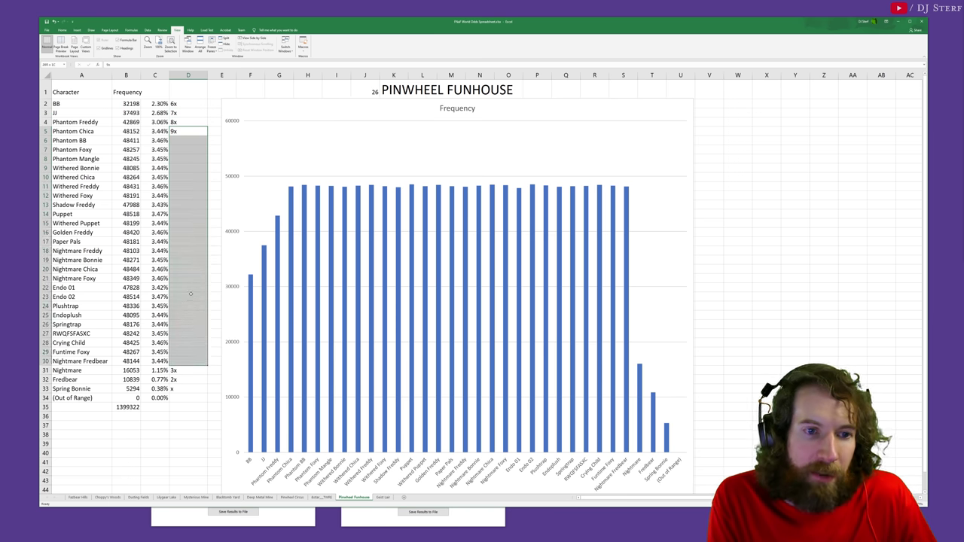
key(ctrl+d)
Step: Select Spring Bonnie's data row at the bottom of the table
key(Down)
key(Down)
key(Down)
key(Down)
key(Down)
key(Down)
key(Down)
key(Down)
key(Down)
key(Down)
key(Down)
key(Down)
key(Down)
key(Down)
key(Down)
key(Down)
key(Down)
key(Down)
key(Down)
key(Down)
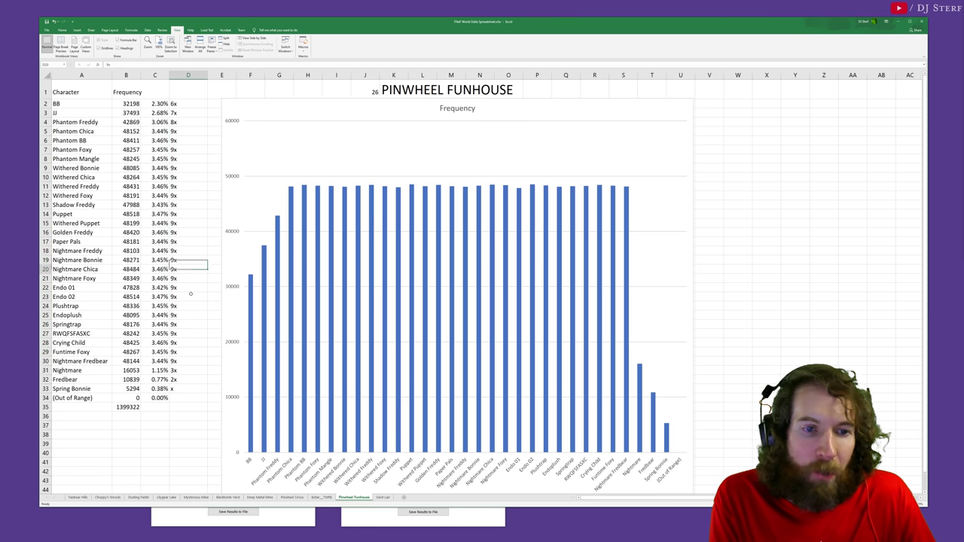
key(Up)
key(Left)
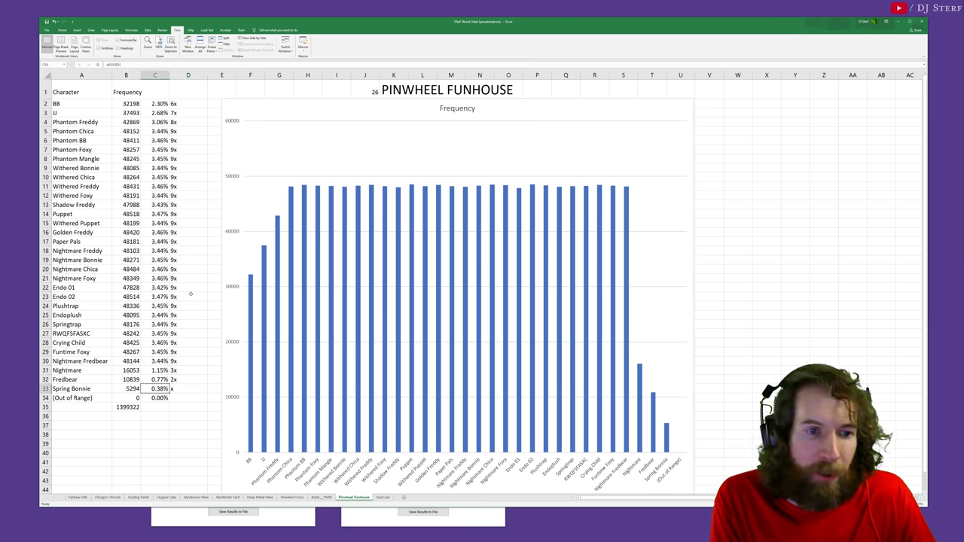
key(shift+Left)
key(shift+Left)
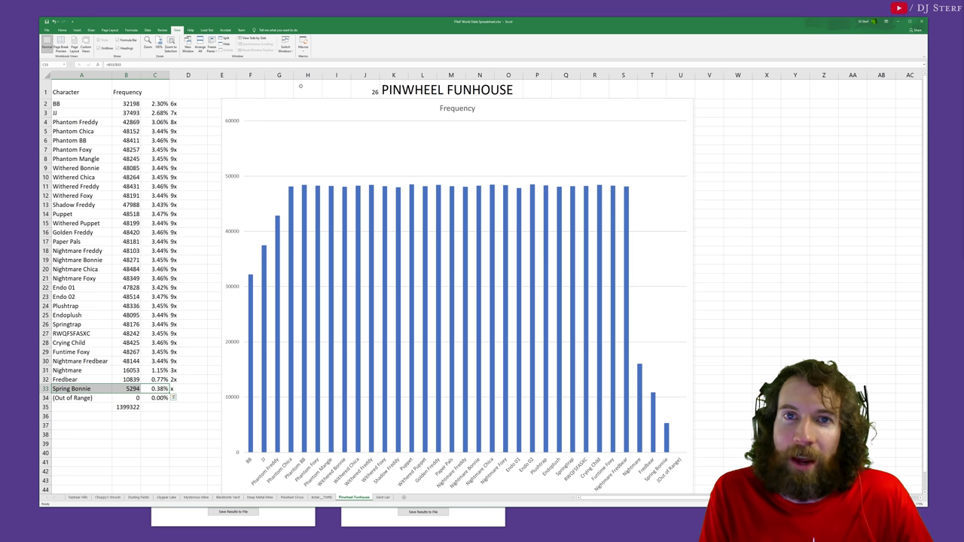
Step: Review the character table from BB to Spring Bonnie's x note, then select empty cell C38
click(71, 104)
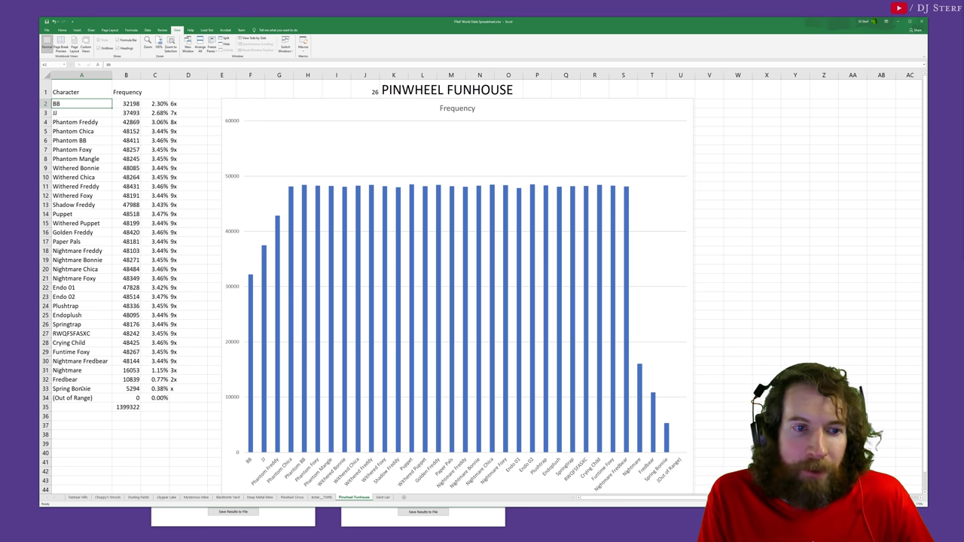
click(98, 390)
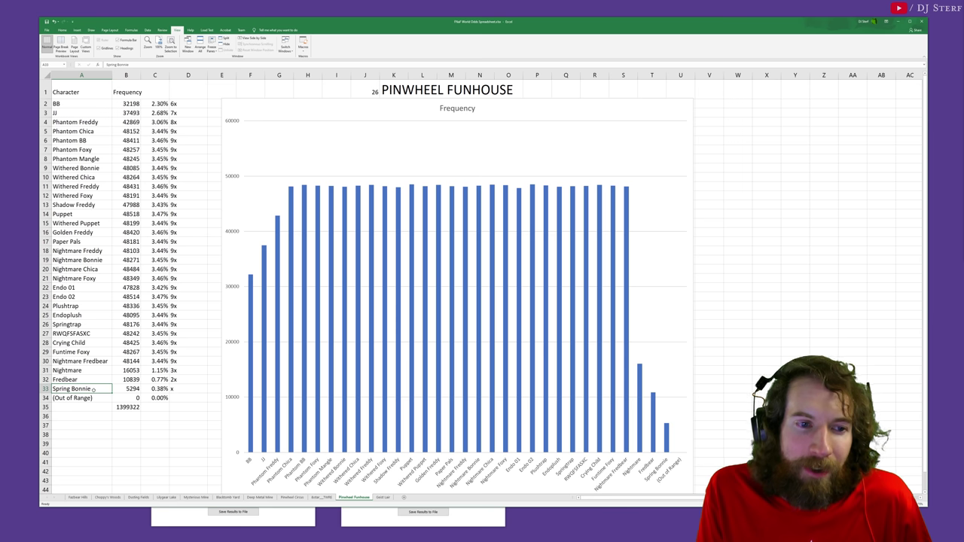
click(83, 103)
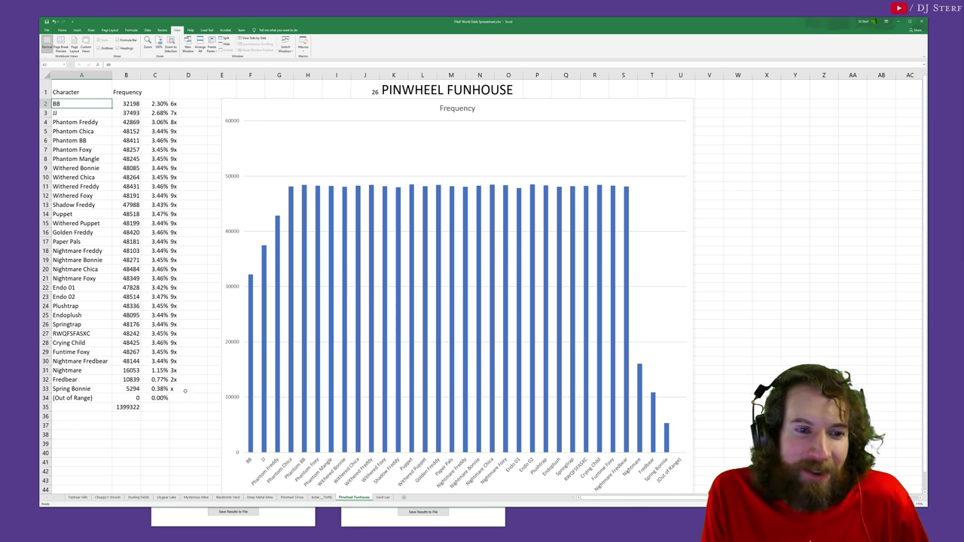
drag(185, 390, 66, 94)
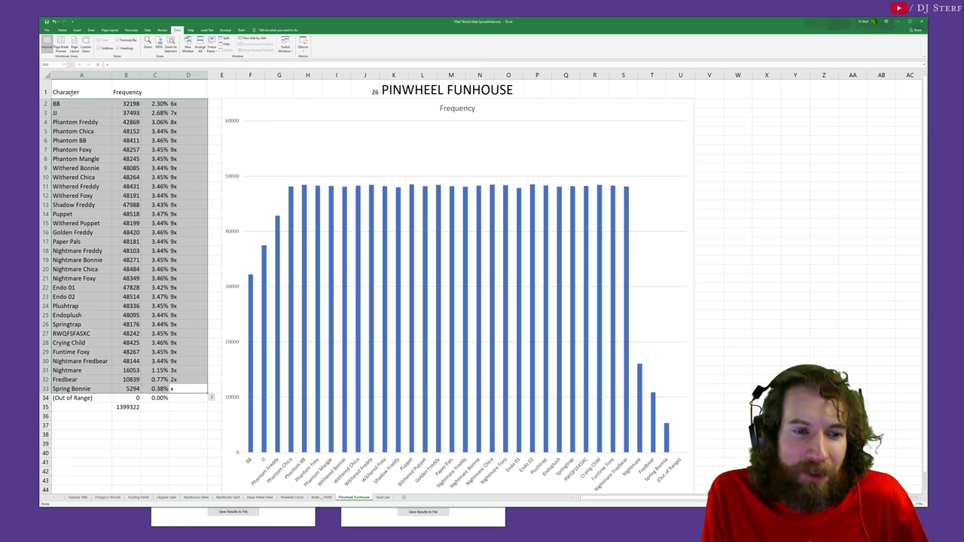
click(81, 388)
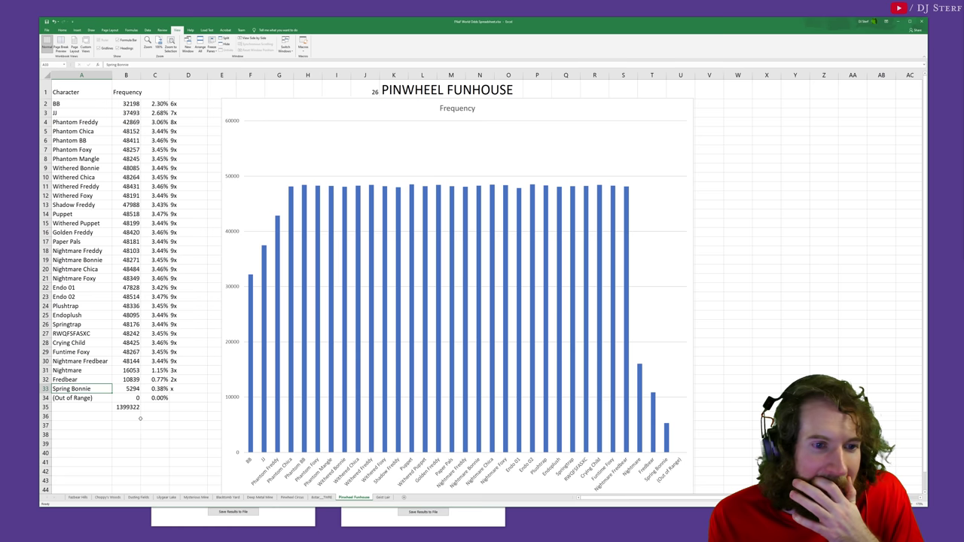
click(179, 388)
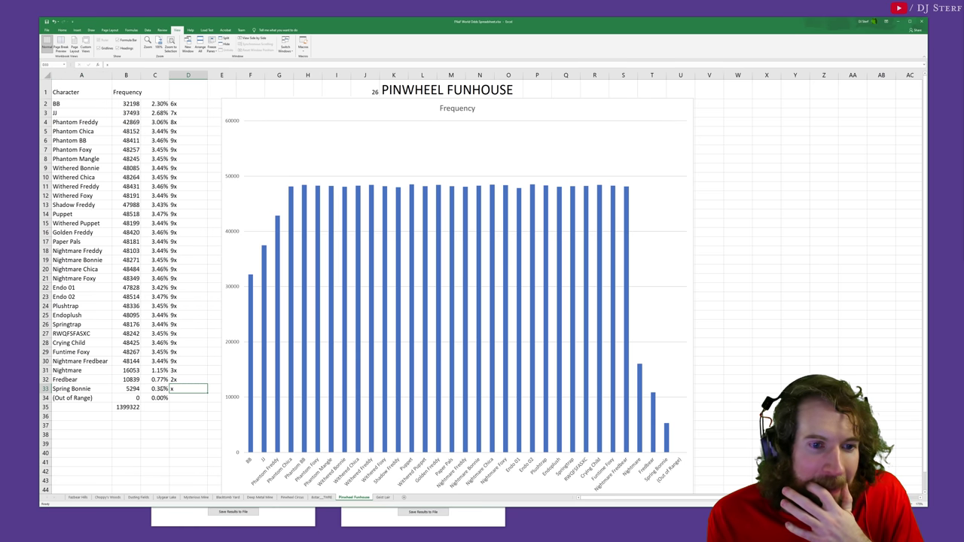
click(161, 437)
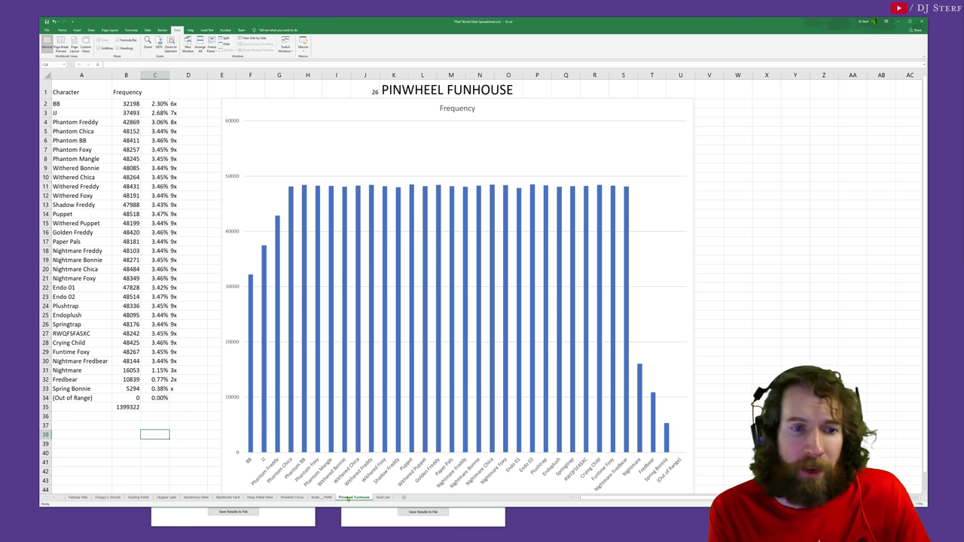
key(Up)
key(Up)
key(Up)
key(Up)
key(Up)
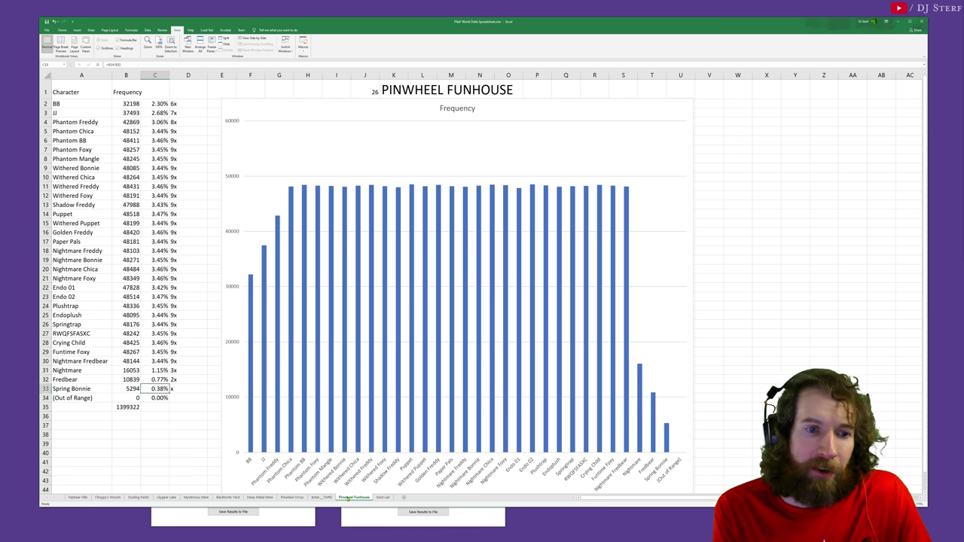
key(Down)
key(Down)
key(Down)
key(Down)
key(Down)
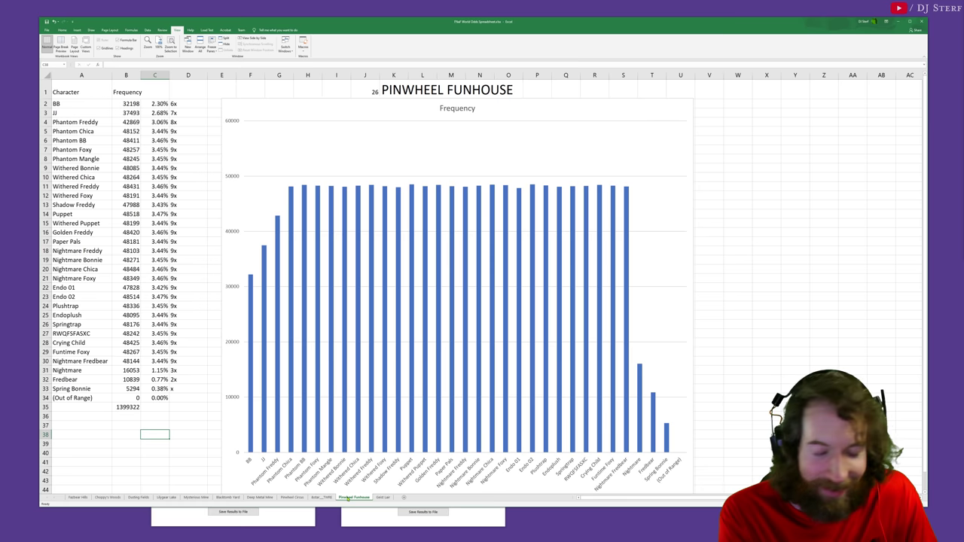
Step: Enter =C33/10 in C38 to take a tenth of Spring Bonnie's share
text(=)
key(Up)
key(Up)
key(Up)
key(Up)
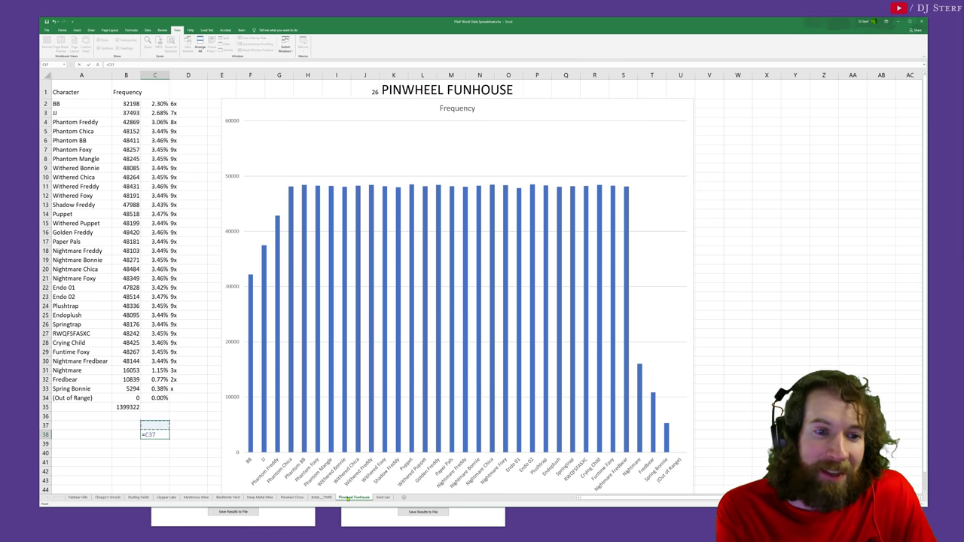
key(Up)
text(/10)
key(Return)
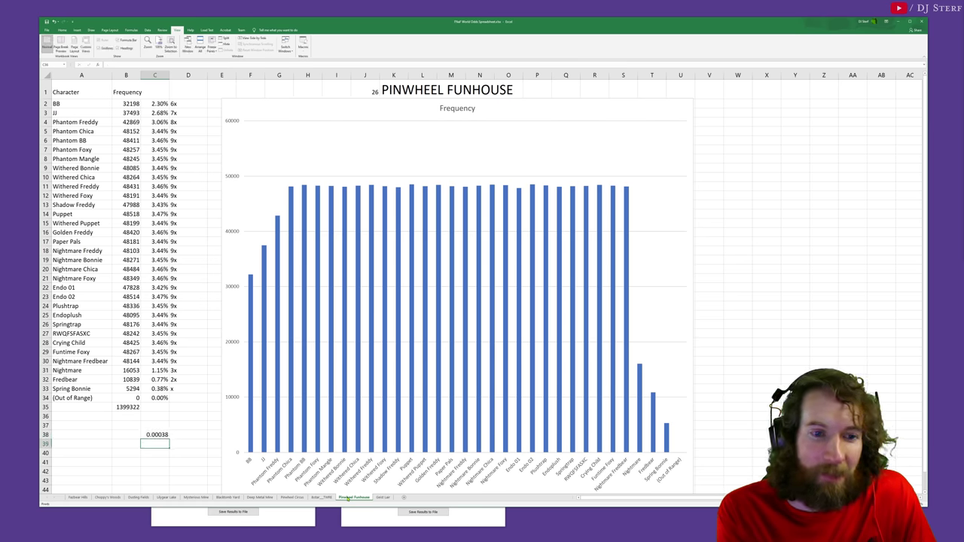
key(Up)
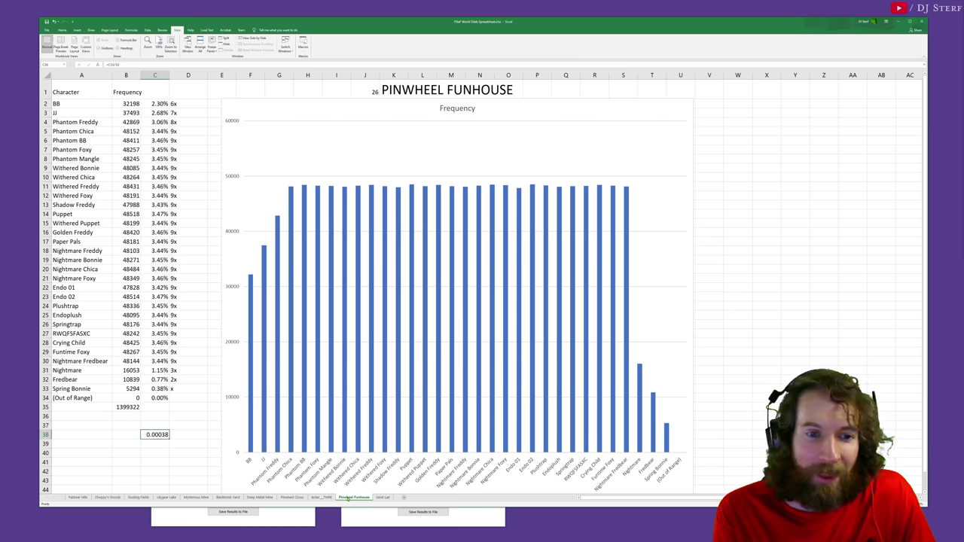
Step: Format C38 as a percentage with enough decimals to show 0.038%
click(61, 30)
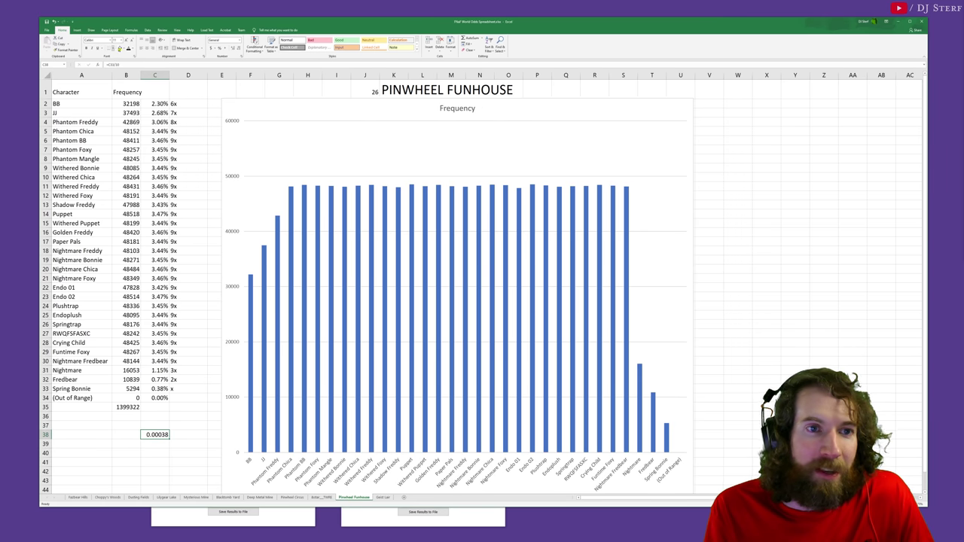
click(218, 48)
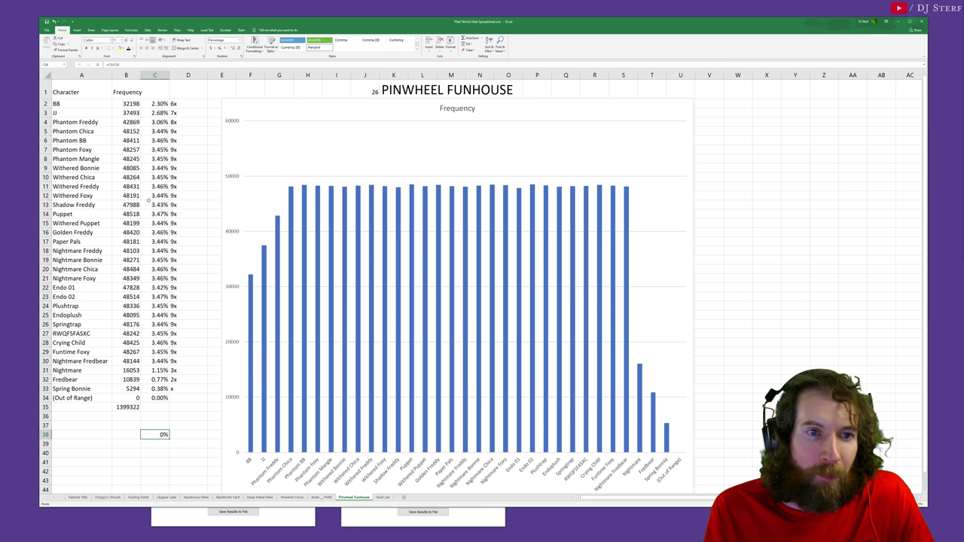
click(234, 48)
click(234, 48)
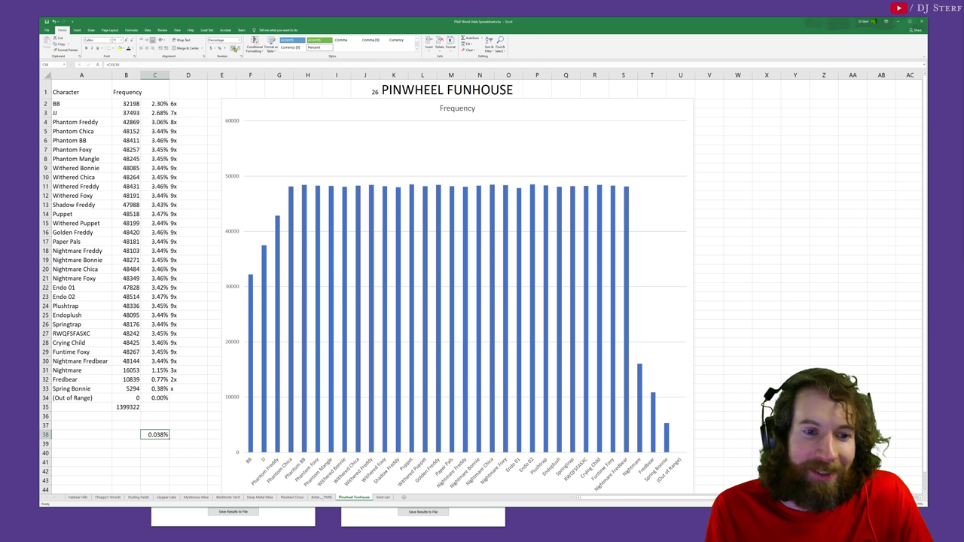
click(235, 49)
click(234, 48)
click(234, 48)
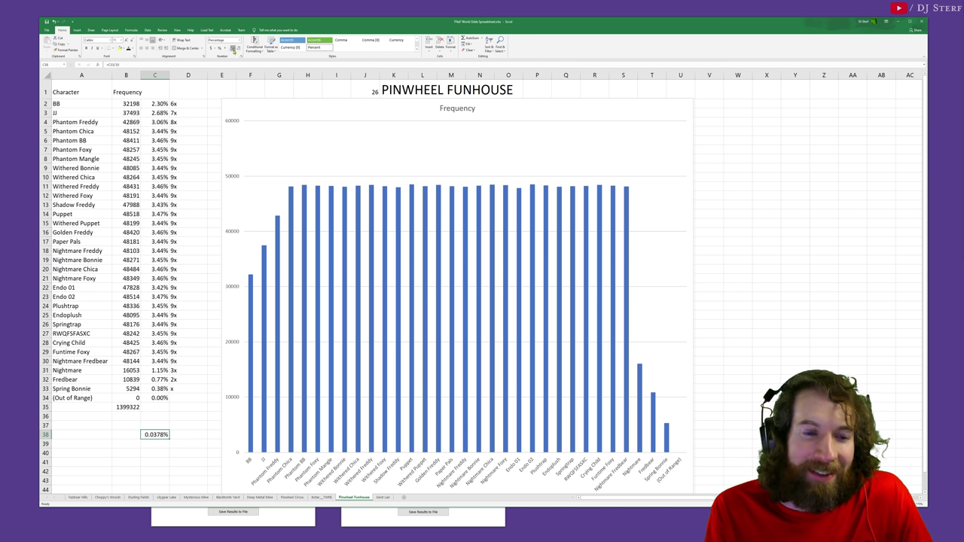
click(234, 48)
click(238, 48)
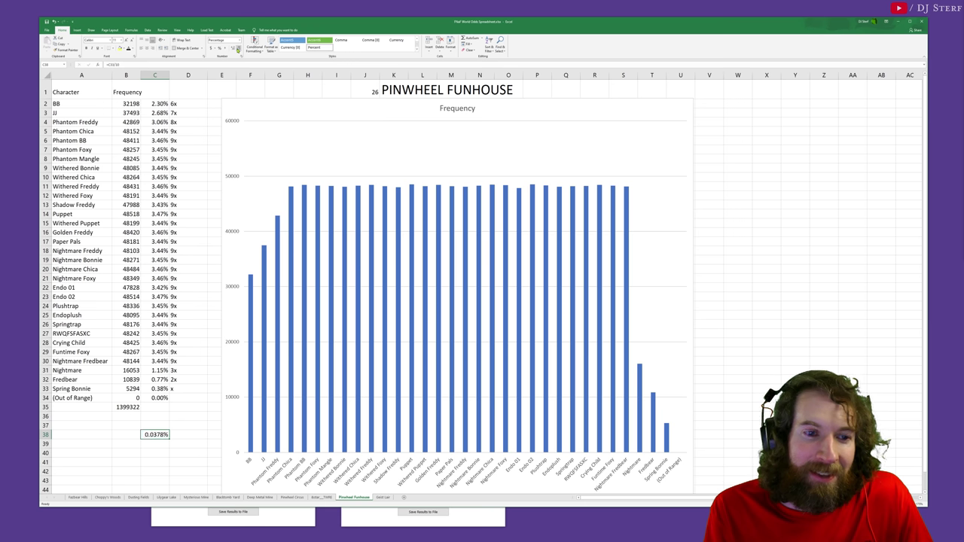
click(238, 49)
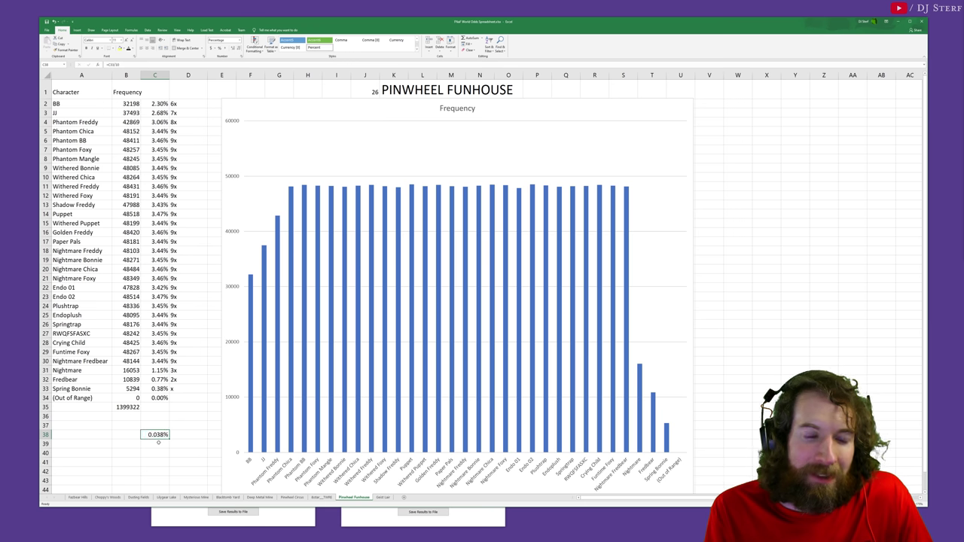
Step: Enter =1/0.00038 in C39 to get the inverse, 2631.58
click(158, 443)
text(=)
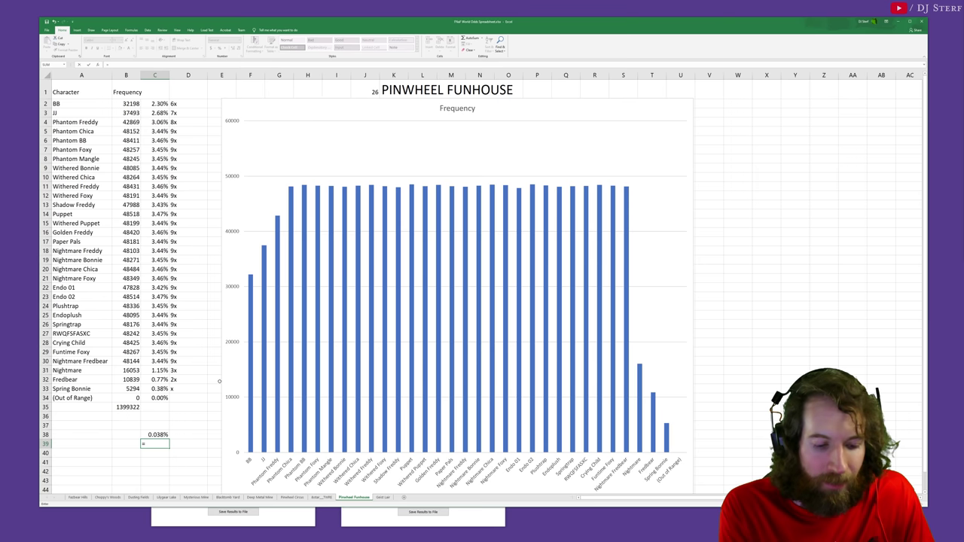
text(1/.)
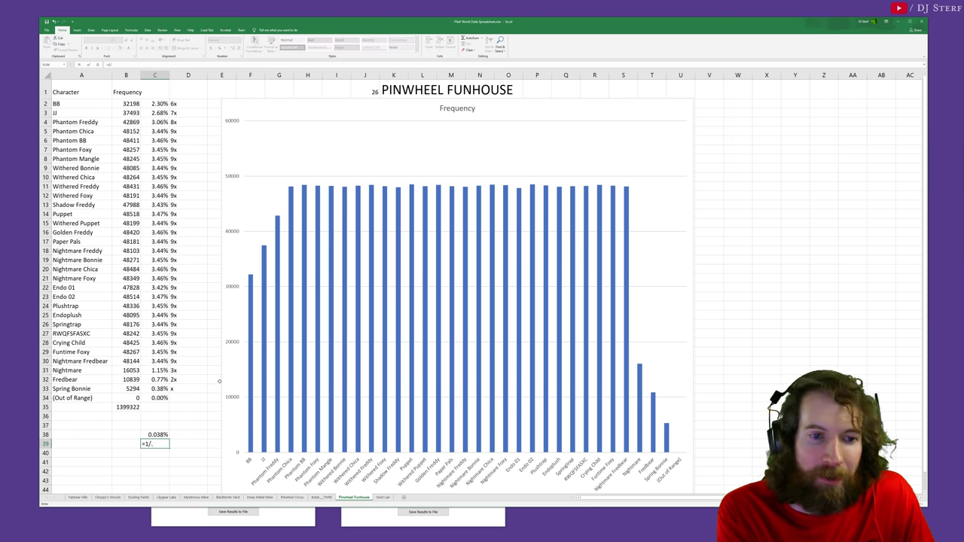
text(0)
text(.00038)
key(Return)
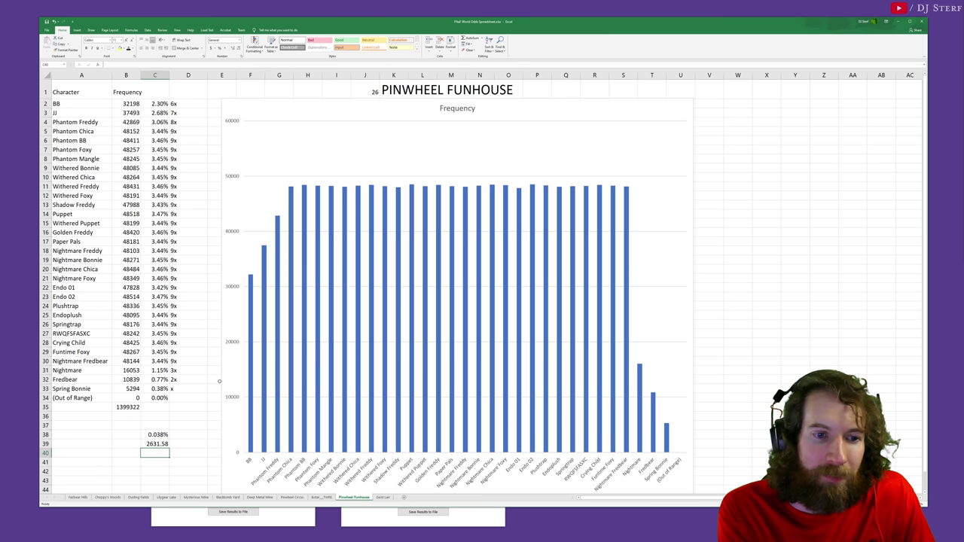
key(Up)
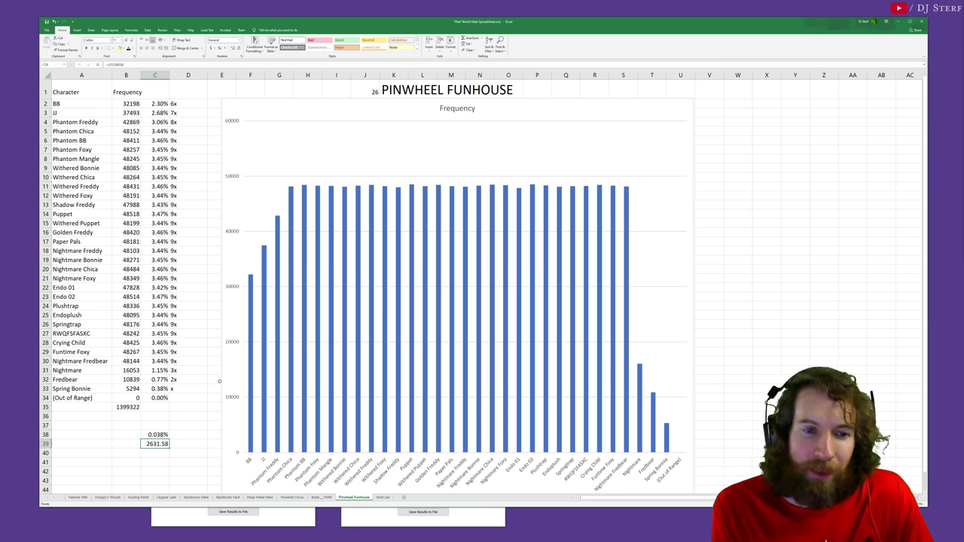
key(Delete)
key(Up)
key(Delete)
key(Up)
key(Up)
key(Up)
key(Up)
key(Up)
key(Up)
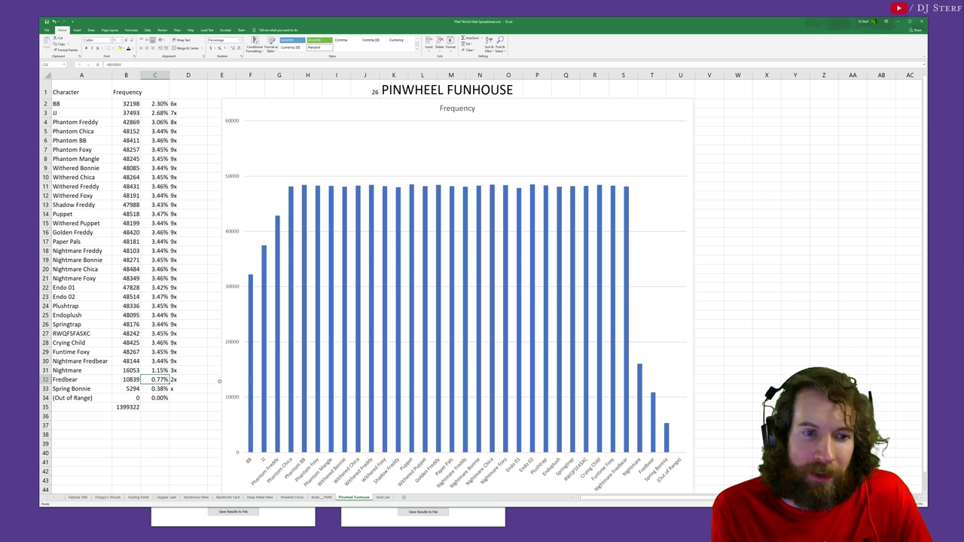
key(Down)
key(Left)
key(Left)
key(shift+Right)
key(shift+Right)
key(shift+Right)
key(Left)
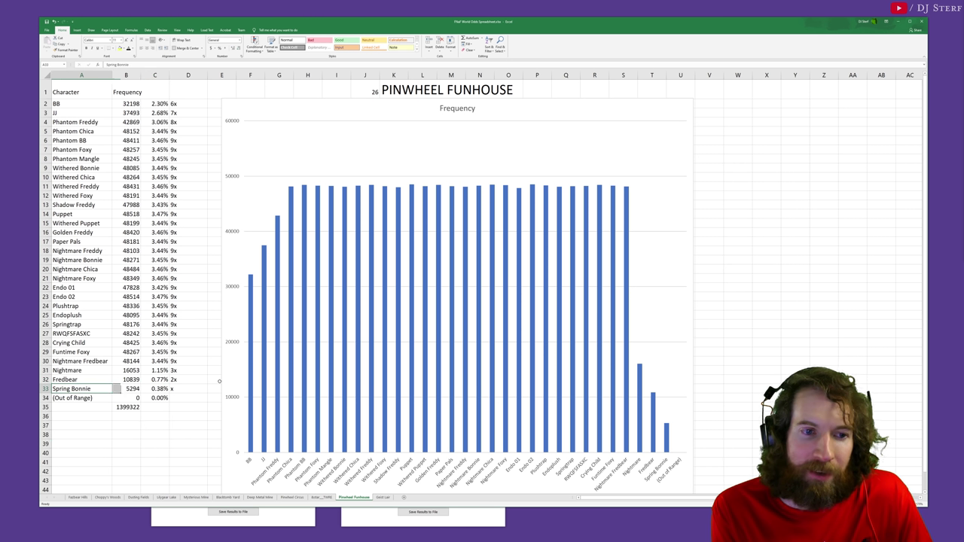
key(shift+Right)
key(shift+Right)
key(shift+Right)
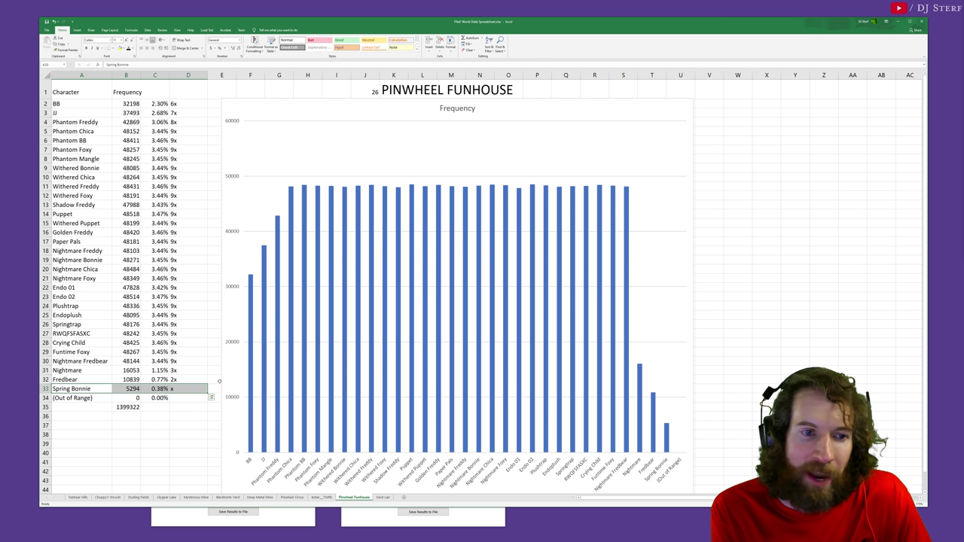
key(Right)
key(Right)
key(Right)
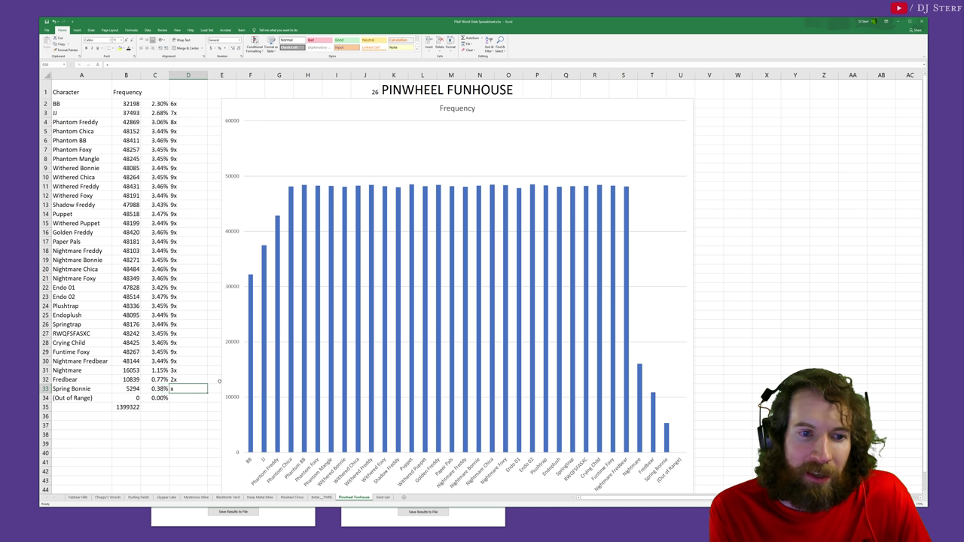
key(Left)
key(Right)
key(Left)
key(Left)
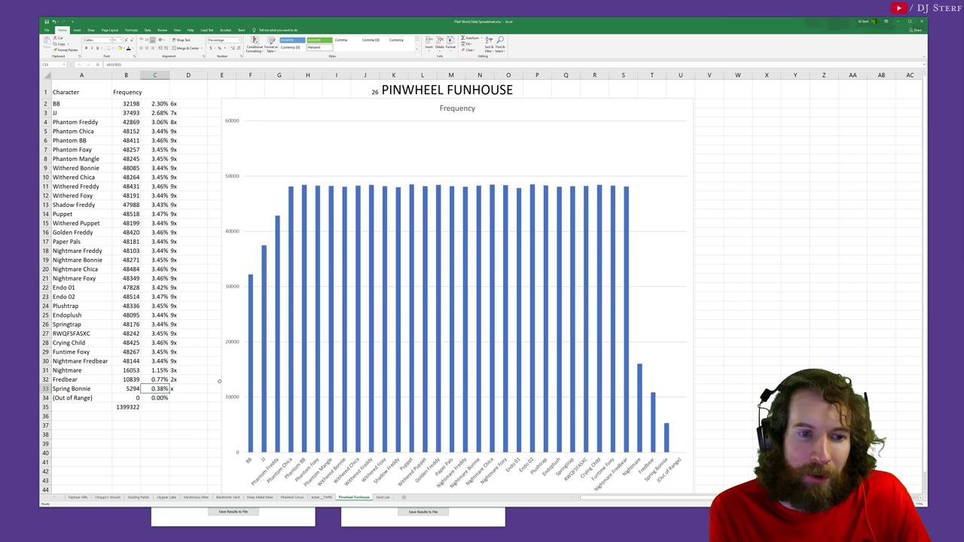
key(shift+Left)
key(Right)
key(Right)
key(shift+Left)
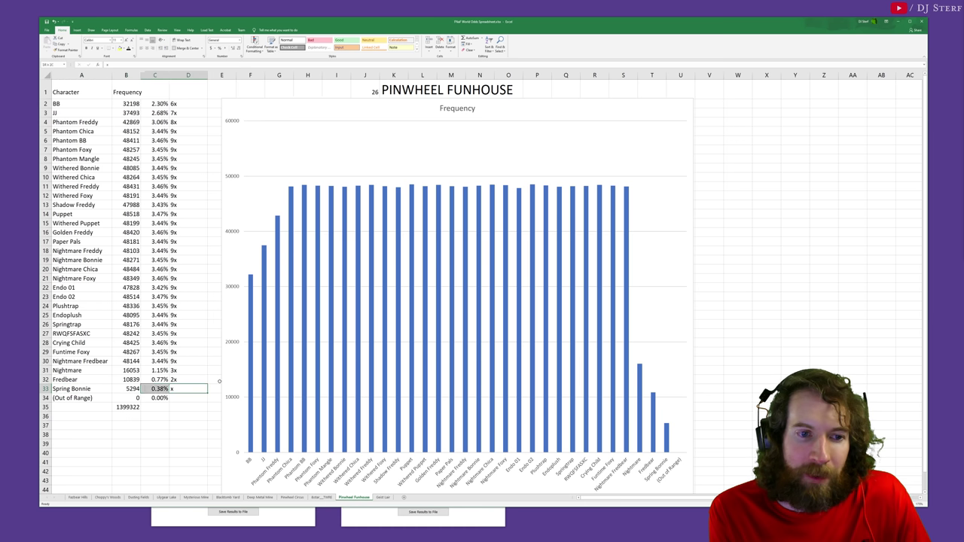
key(shift+Left)
key(shift+Left)
key(Right)
key(Left)
key(Left)
key(Left)
key(Left)
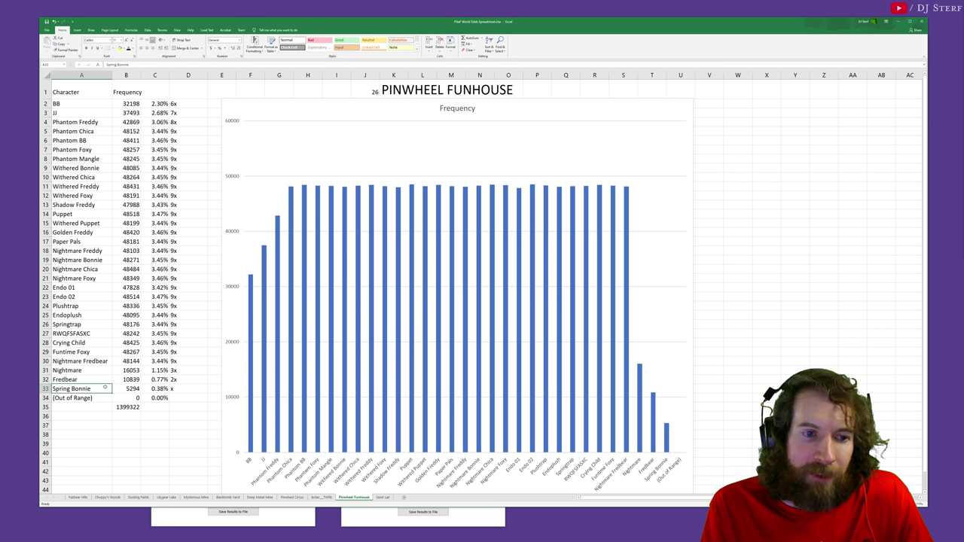
drag(104, 388, 176, 389)
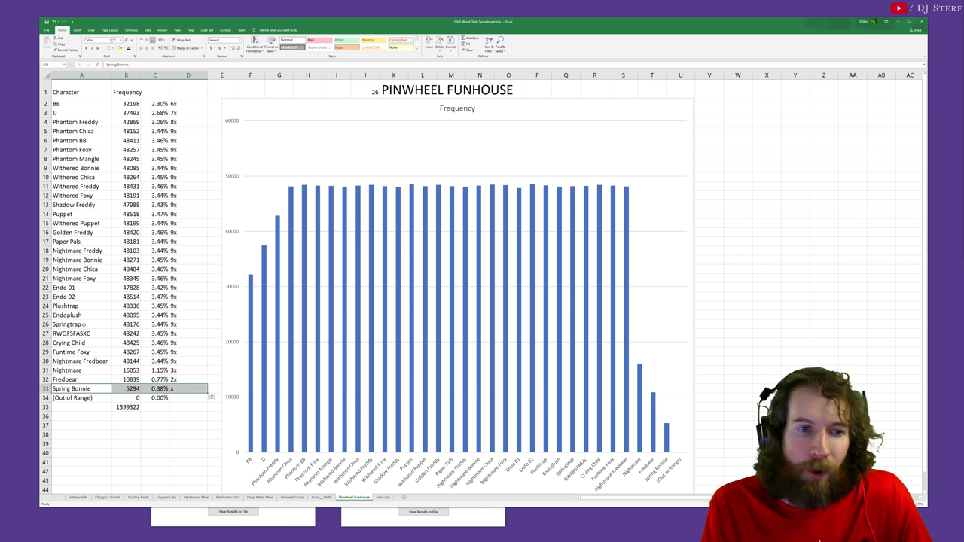
click(80, 324)
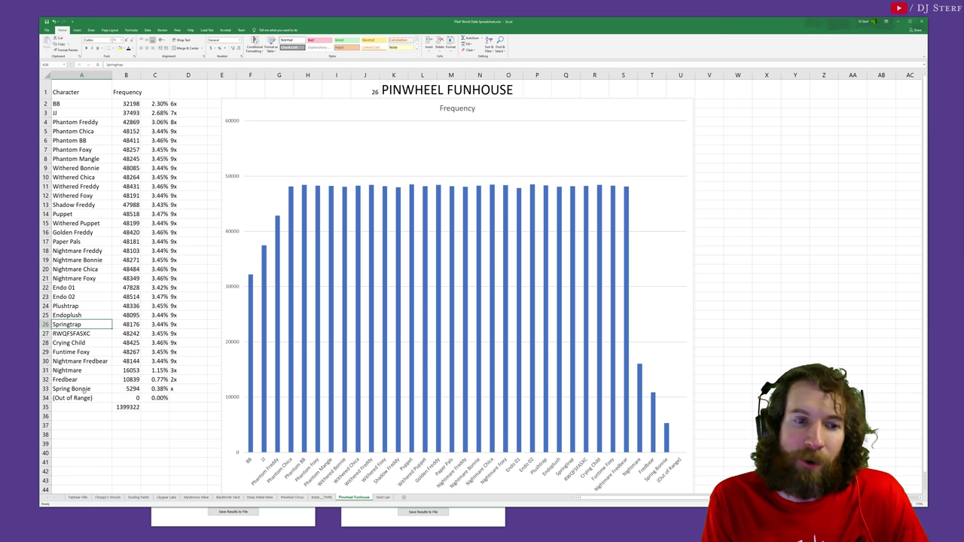
click(82, 388)
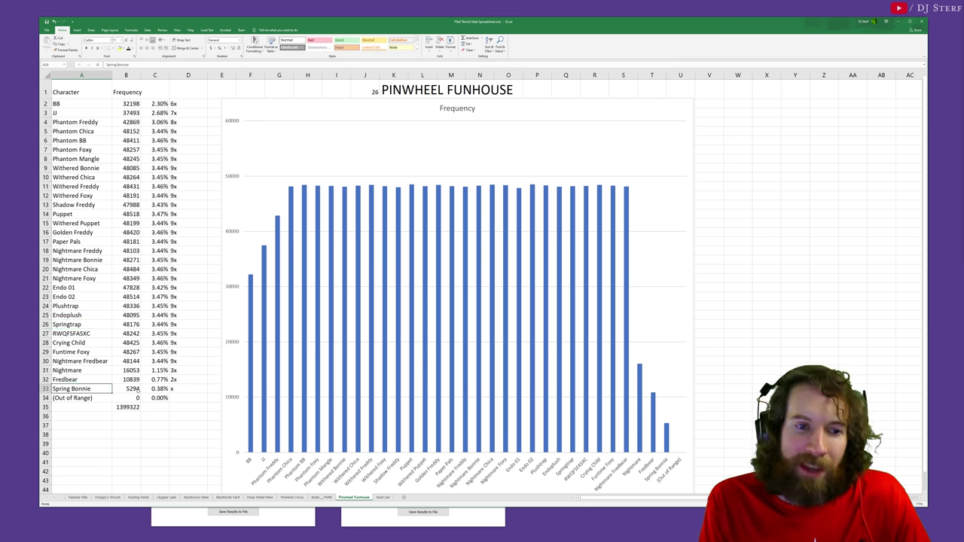
click(77, 324)
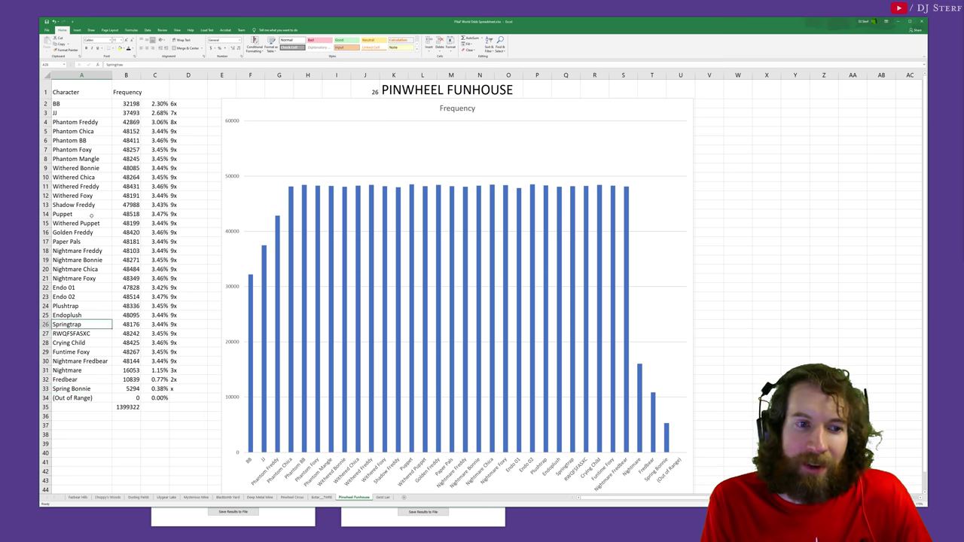
click(90, 388)
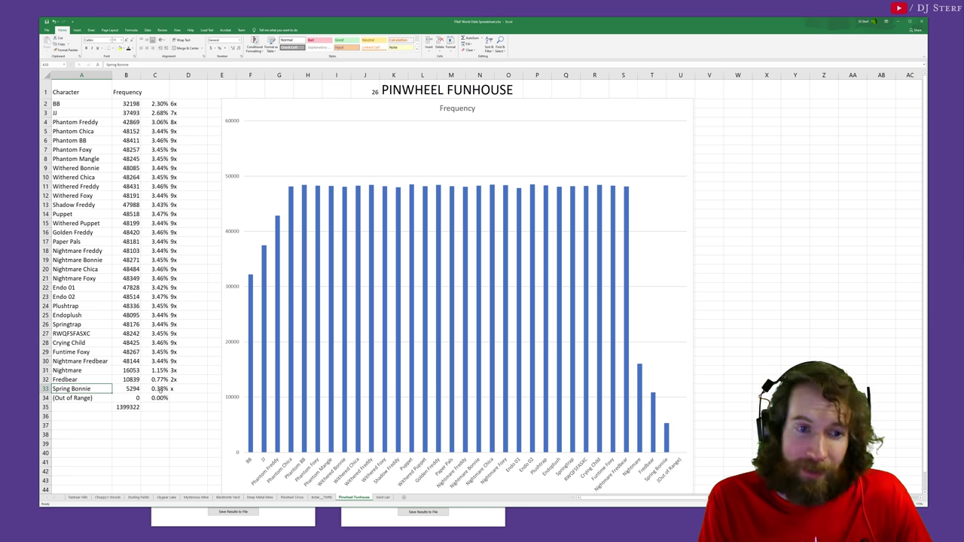
click(160, 388)
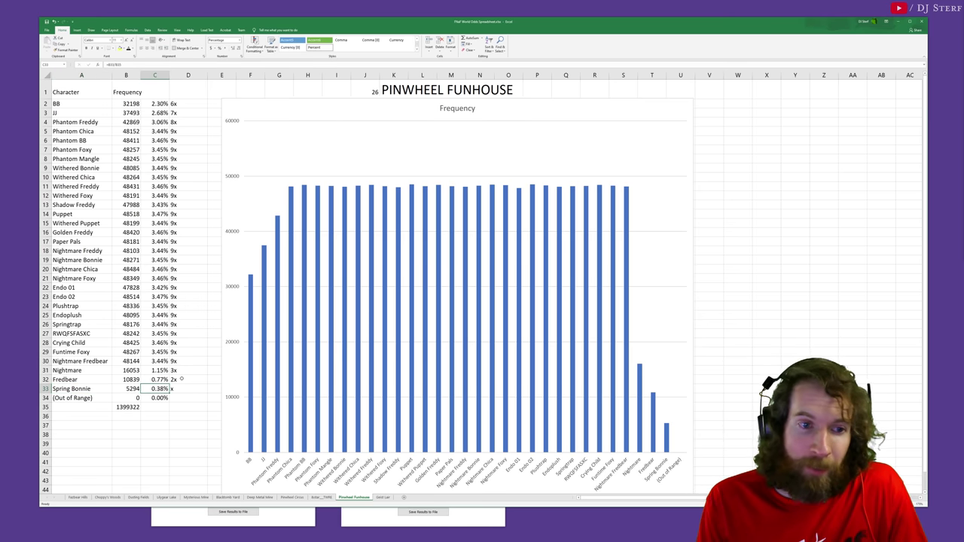
click(160, 379)
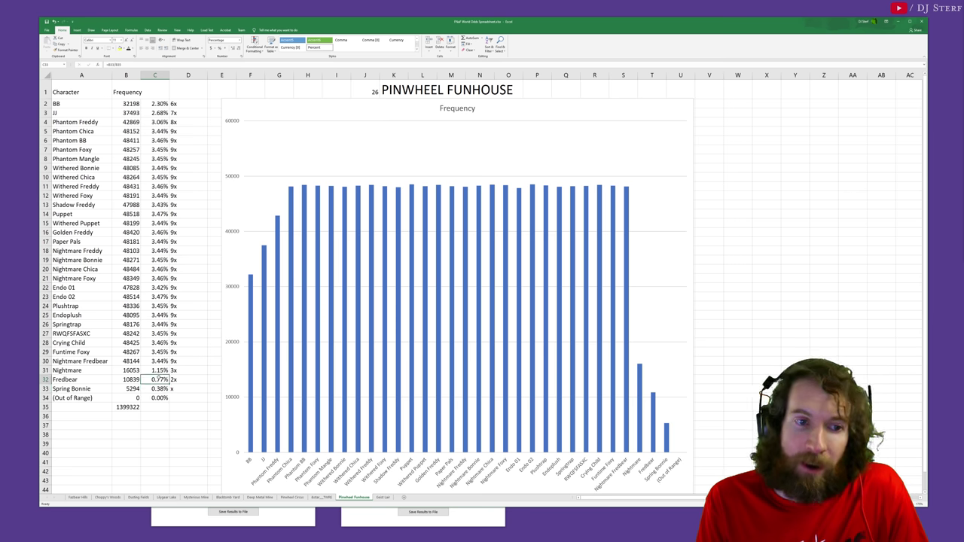
click(158, 369)
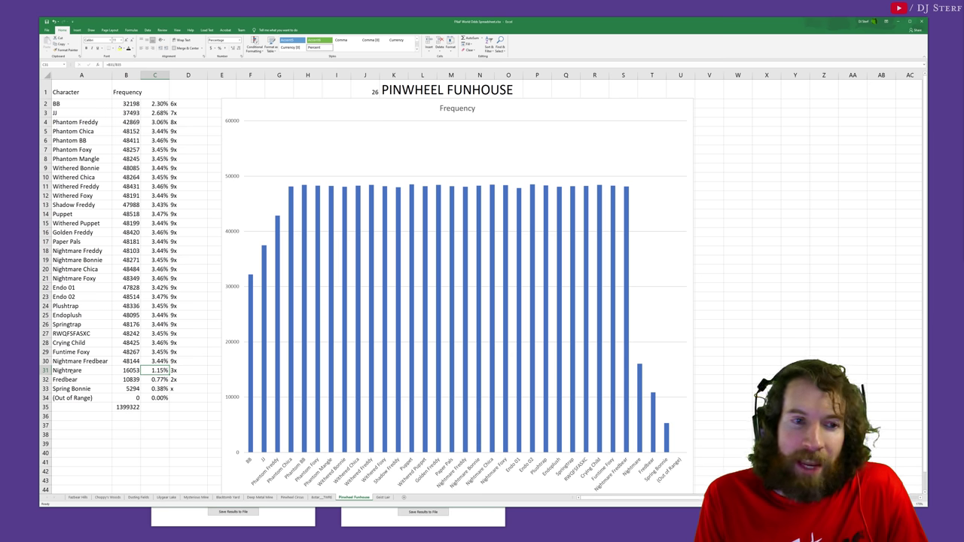
drag(75, 388, 83, 103)
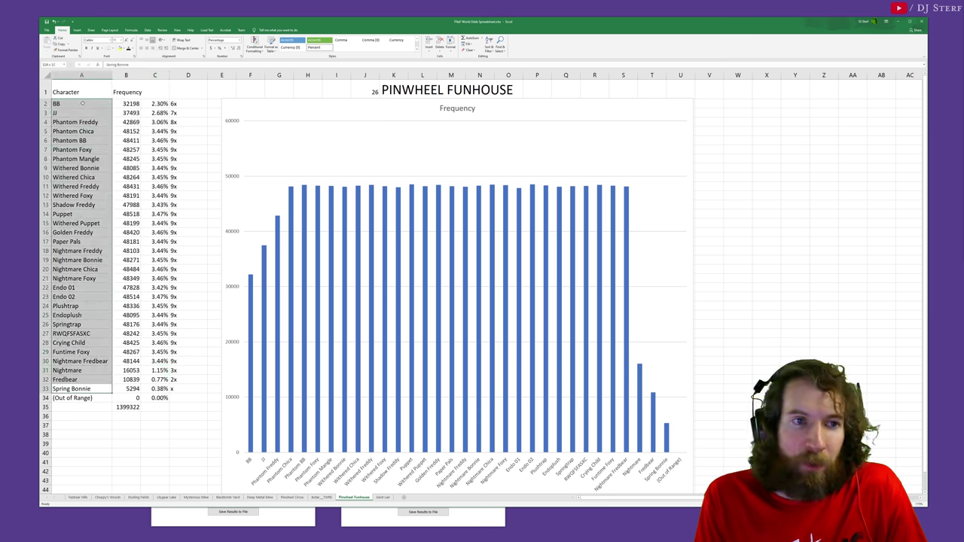
click(83, 103)
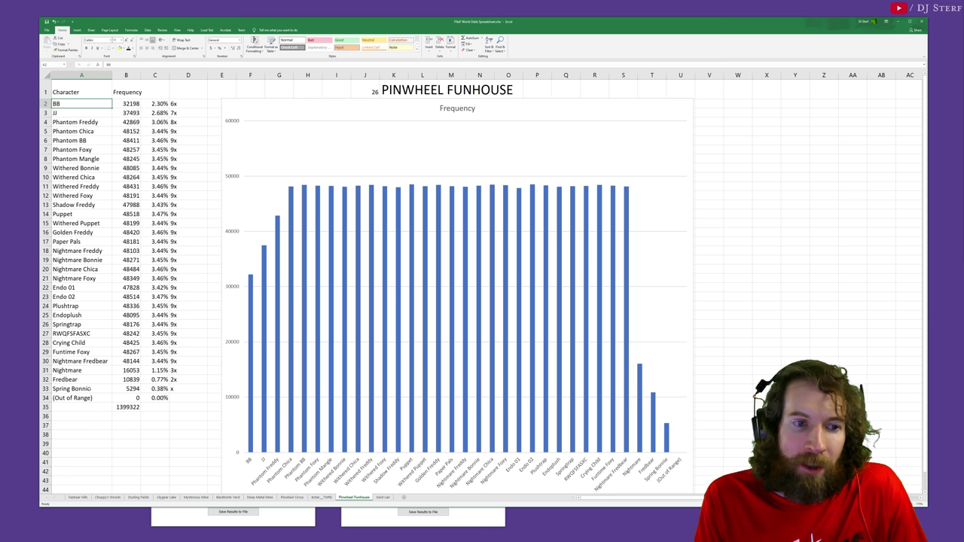
click(75, 324)
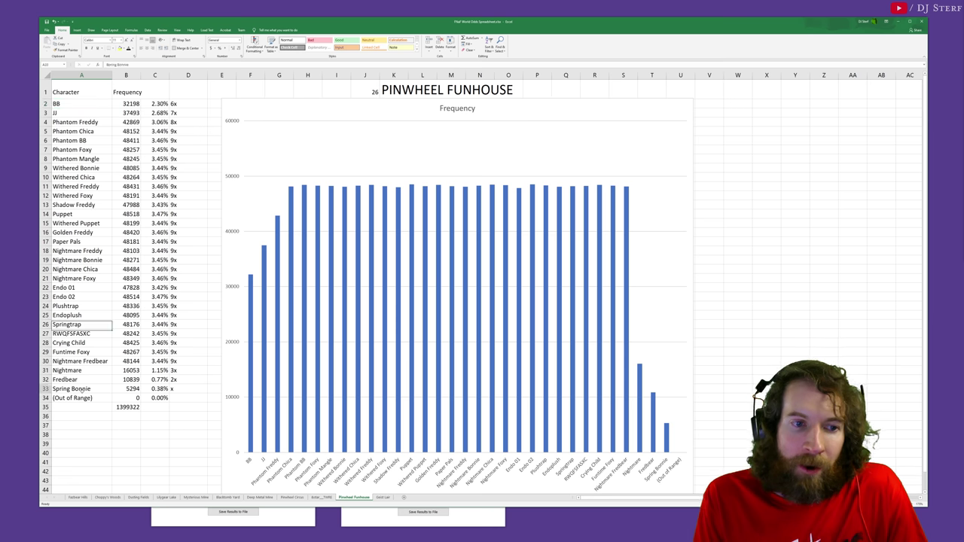
drag(83, 389, 83, 380)
click(82, 372)
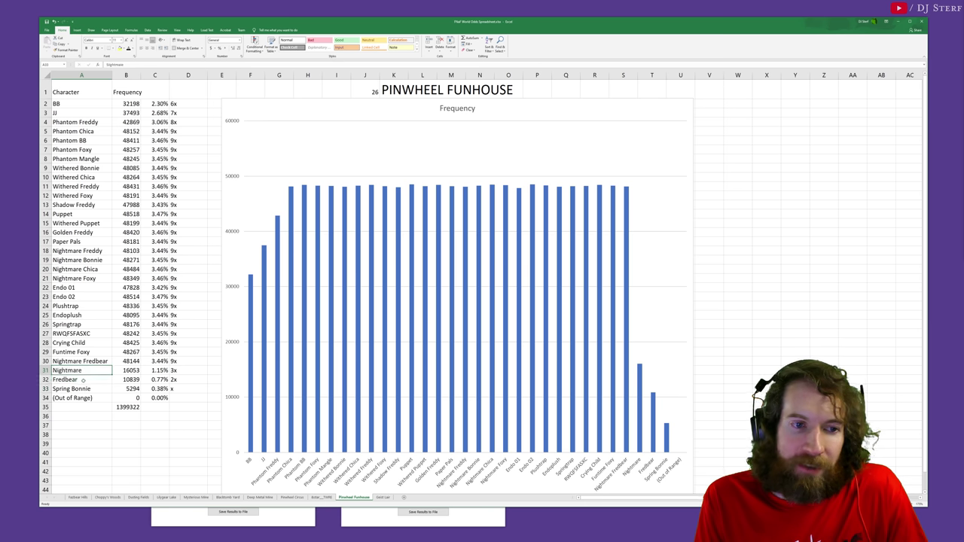
click(81, 379)
click(86, 388)
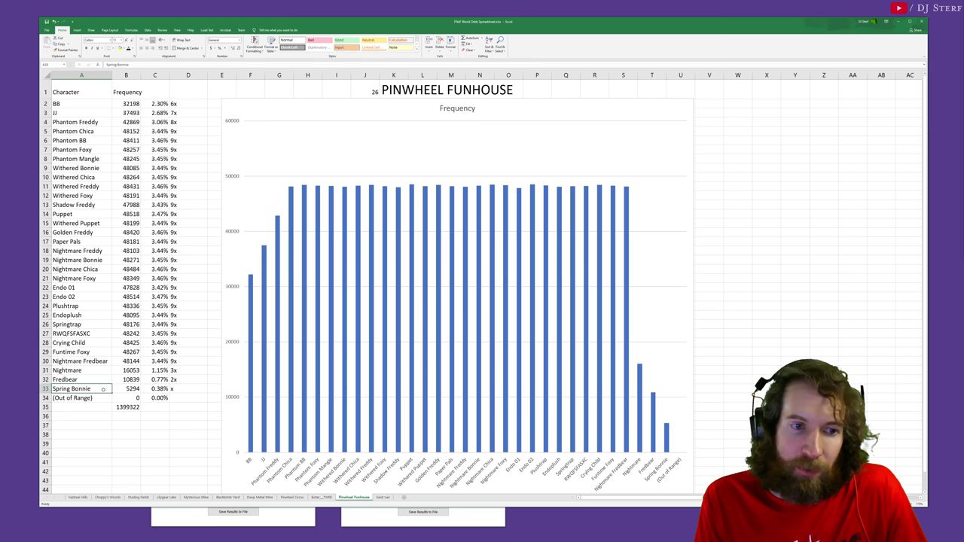
drag(87, 370, 86, 389)
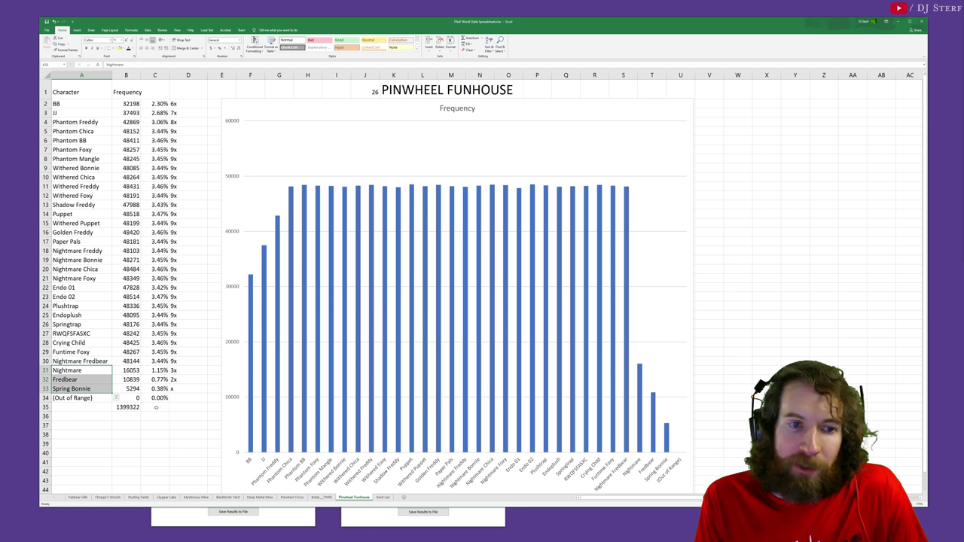
click(83, 389)
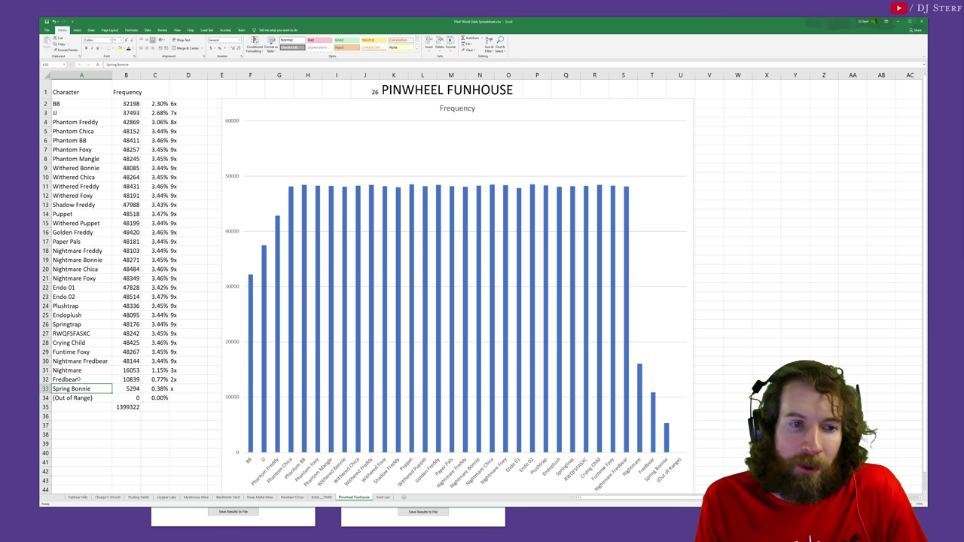
click(78, 380)
click(85, 369)
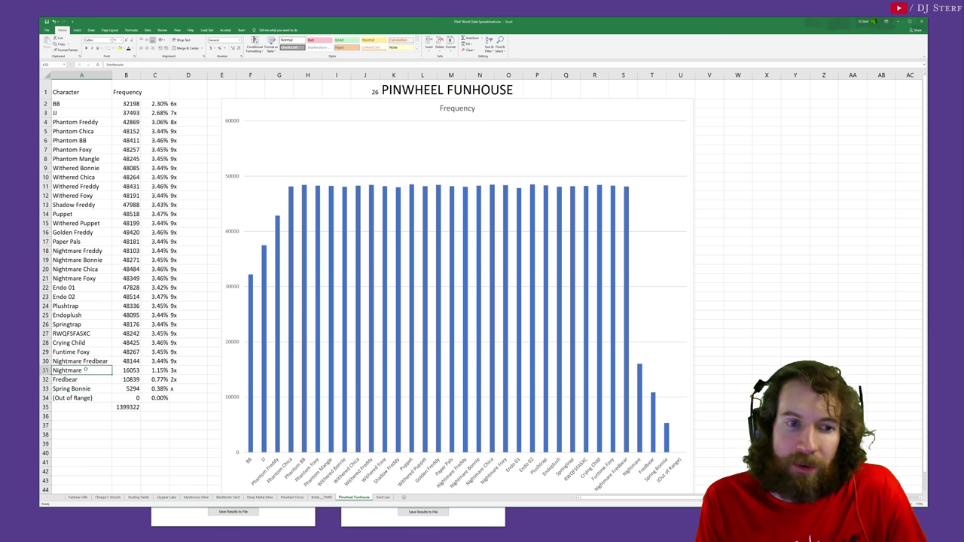
click(92, 389)
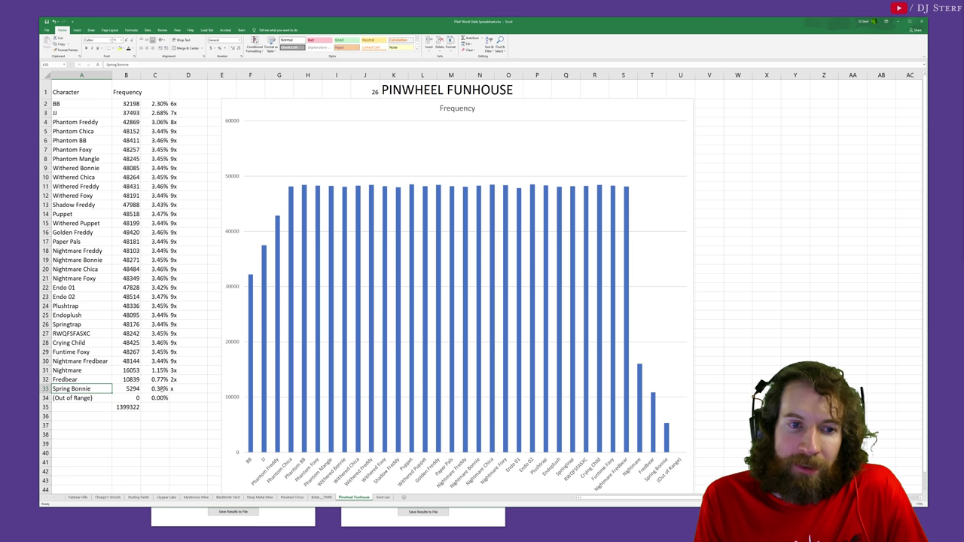
drag(162, 388, 159, 370)
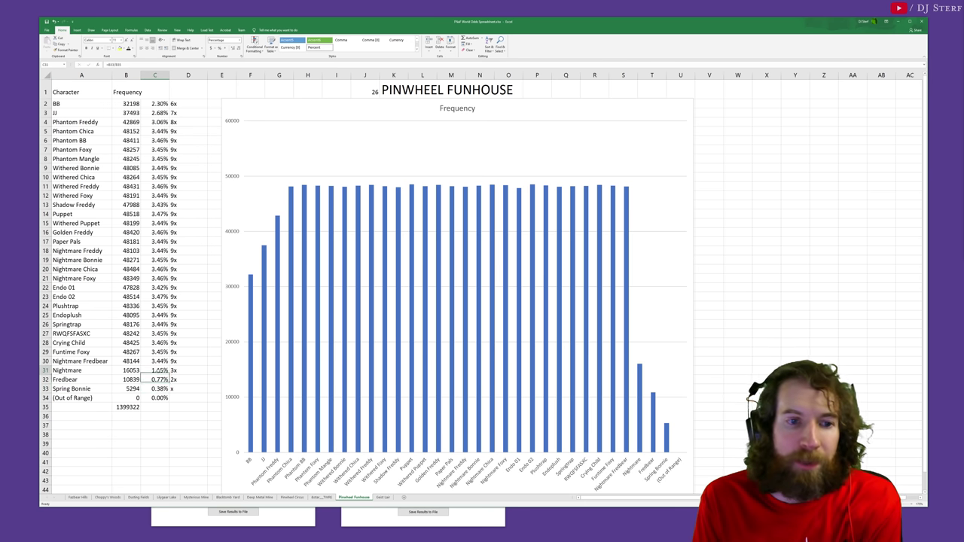
click(158, 379)
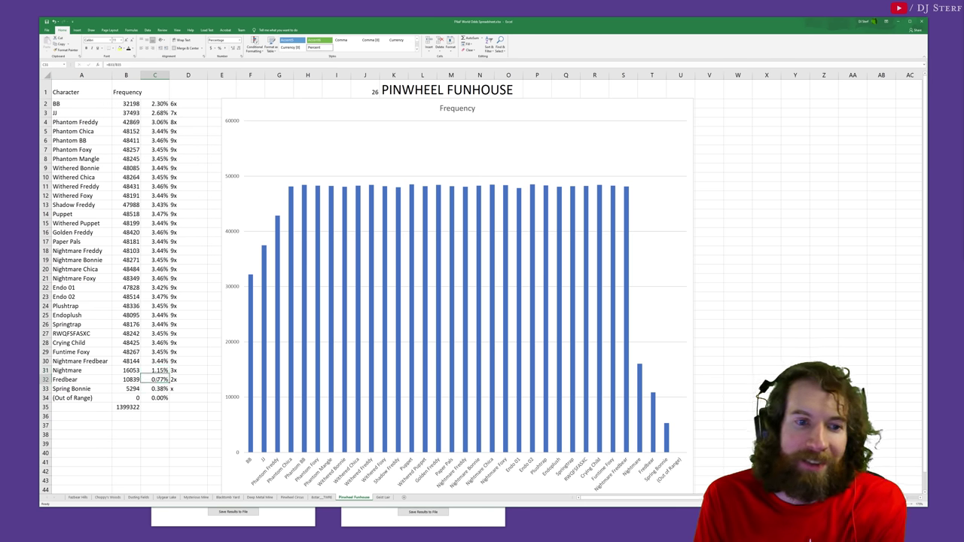
click(87, 389)
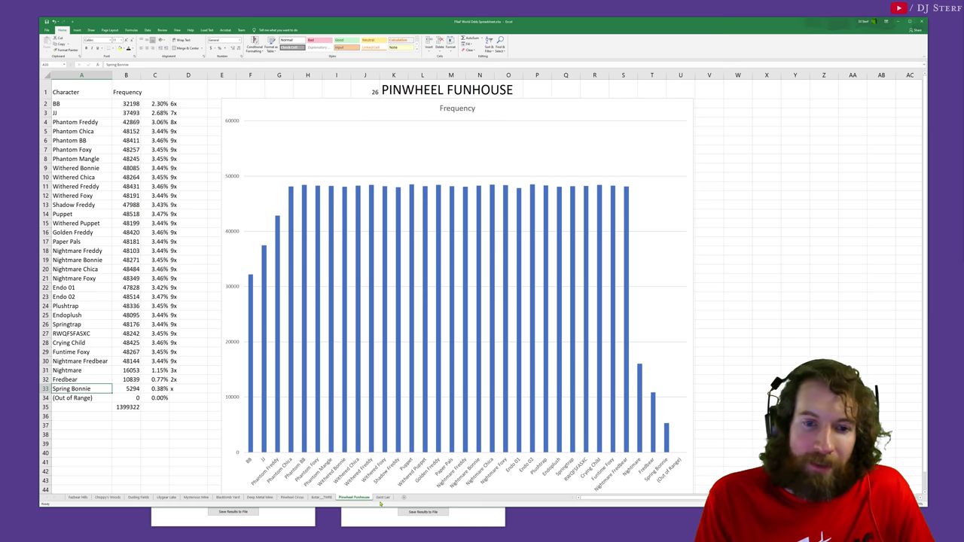
Step: Open the Geist Lair sheet, glance at the unlock odds simulator, and return to its header row
click(383, 497)
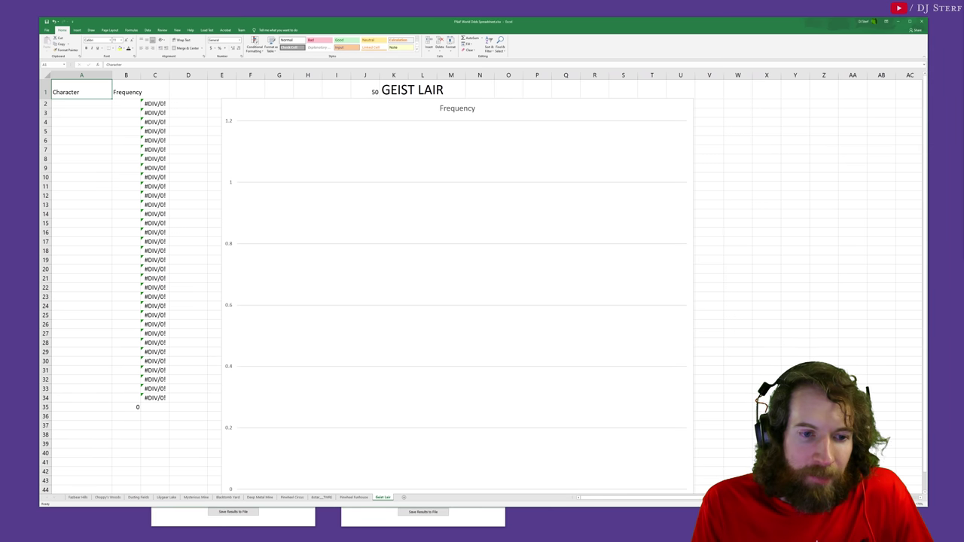
click(425, 513)
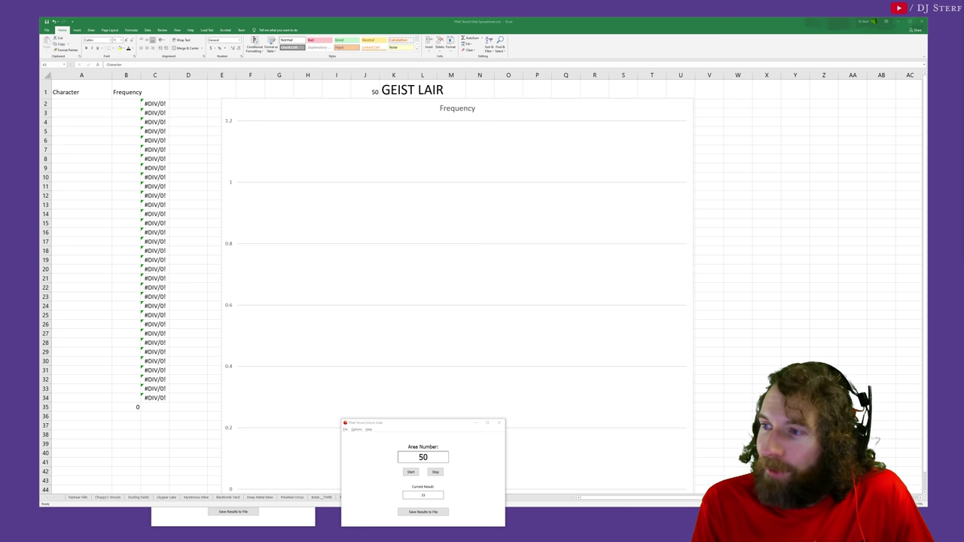
key(alt+Tab)
key(Right)
key(Right)
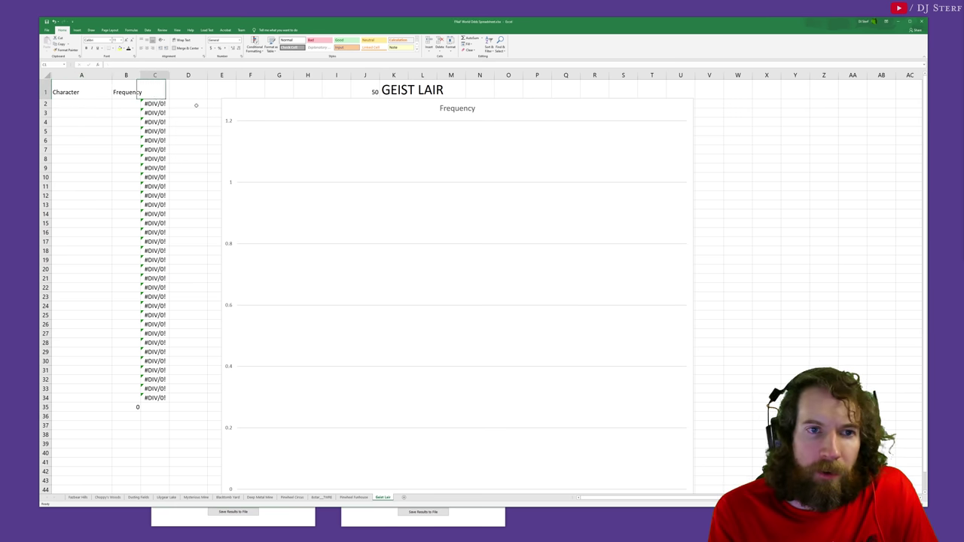
Step: Type the multipliers 6x, 7x and 8x into D2:D4
click(195, 105)
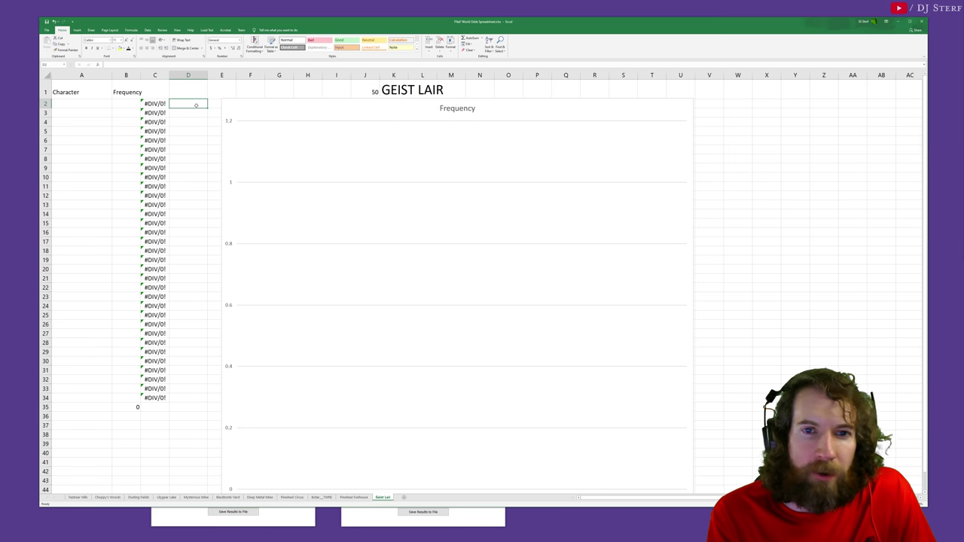
text(6x)
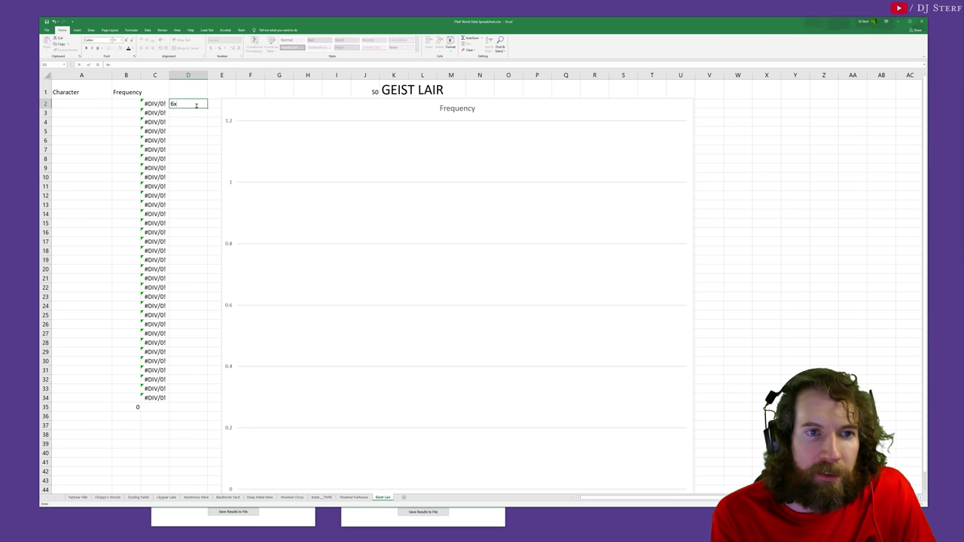
key(Return)
text(7x)
key(Return)
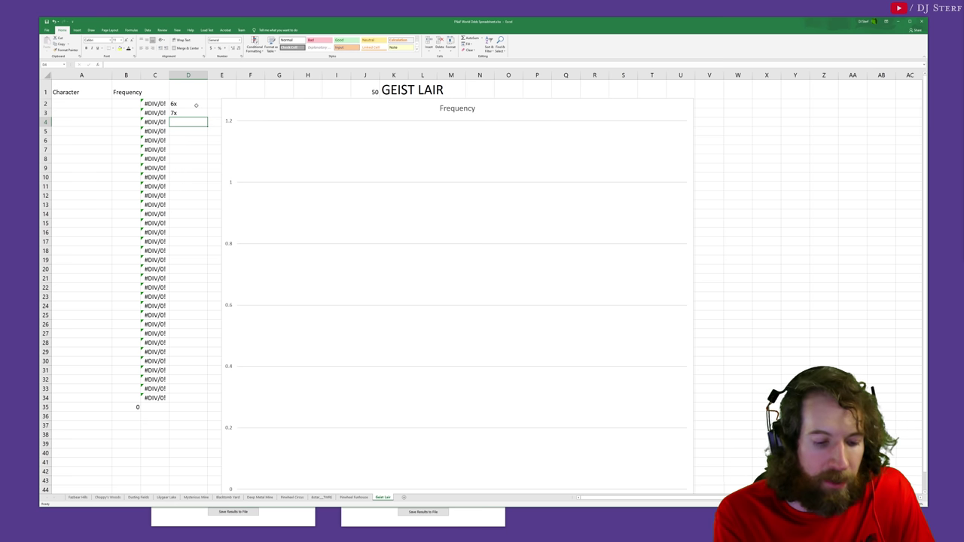
text(8x)
key(Return)
Step: Fill 9x from D5 down through row 34
text(9x)
key(shift+Down)
key(shift+Down)
key(shift+Down)
key(shift+Down)
key(shift+Down)
key(shift+Down)
key(shift+Down)
key(shift+Down)
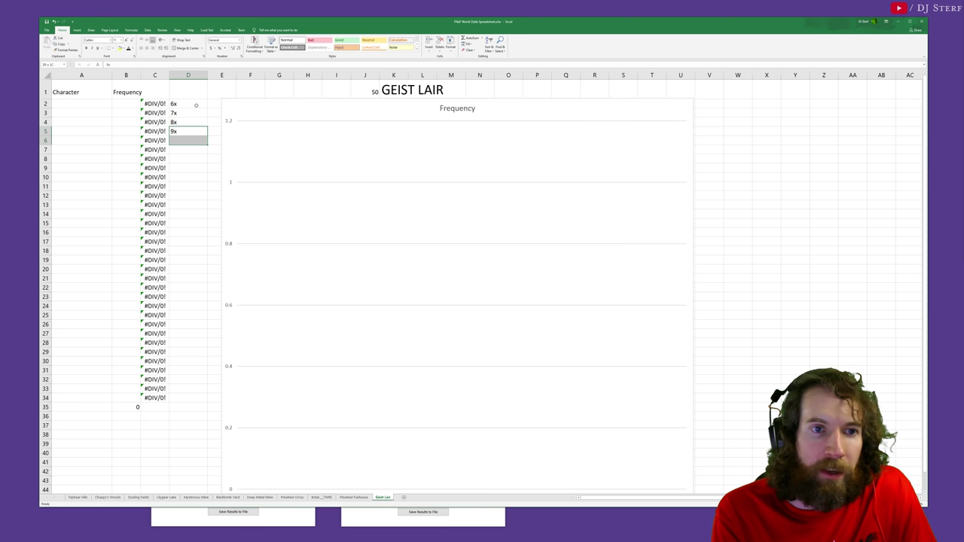
key(shift+Down)
key(shift+Down)
key(shift+Down)
key(shift+Down)
key(shift+Down)
key(shift+Down)
key(shift+Down)
key(shift+Down)
key(shift+Down)
key(shift+Down)
key(shift+Down)
key(shift+Down)
key(shift+Down)
key(shift+Down)
key(shift+Down)
key(shift+Down)
key(shift+Down)
key(shift+Down)
key(shift+Down)
key(shift+Down)
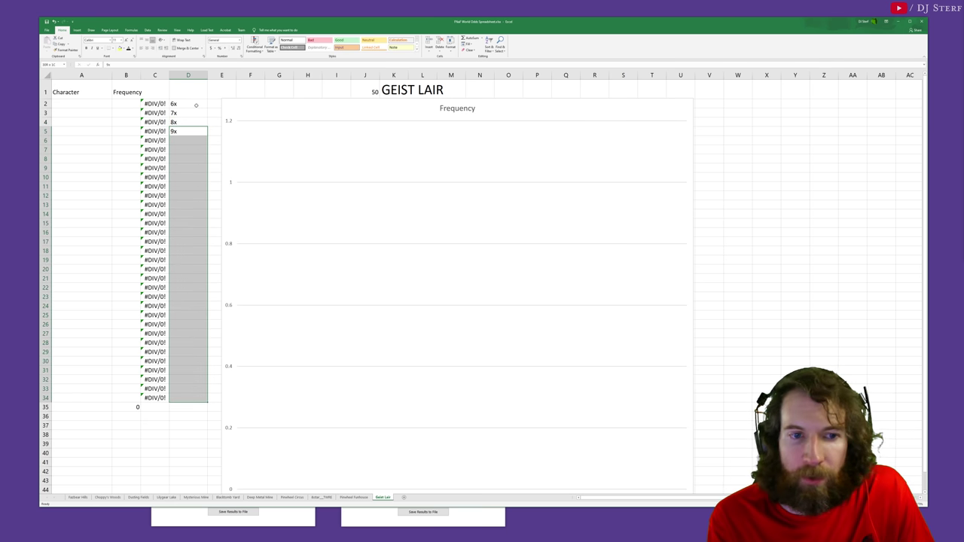
key(ctrl+d)
key(Down)
key(Down)
key(Down)
key(Down)
key(Down)
key(Down)
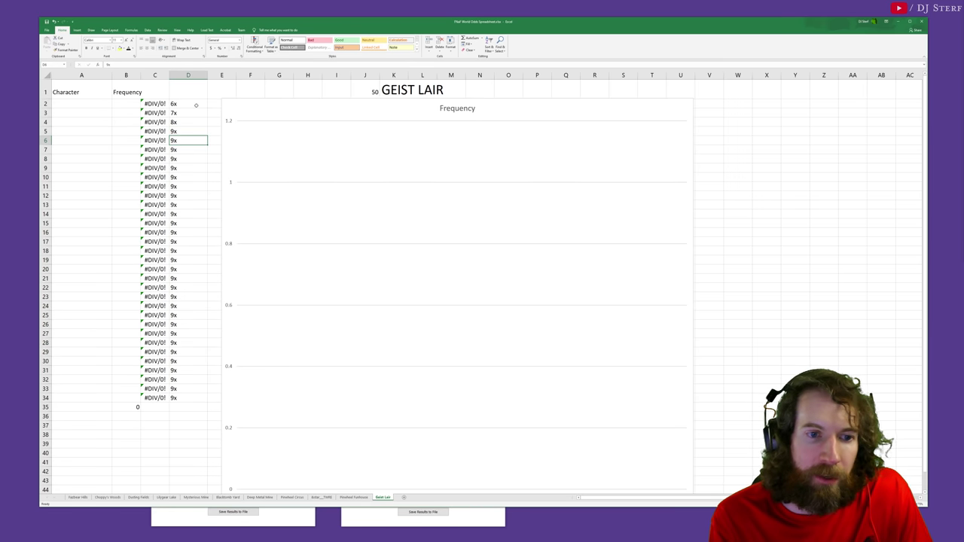
key(Down)
key(Down)
key(Down)
key(Down)
key(Down)
key(Down)
key(Down)
key(Down)
key(Down)
key(Down)
key(Down)
key(Down)
key(Down)
key(Down)
key(Down)
key(Down)
key(Down)
key(Down)
key(Down)
key(Down)
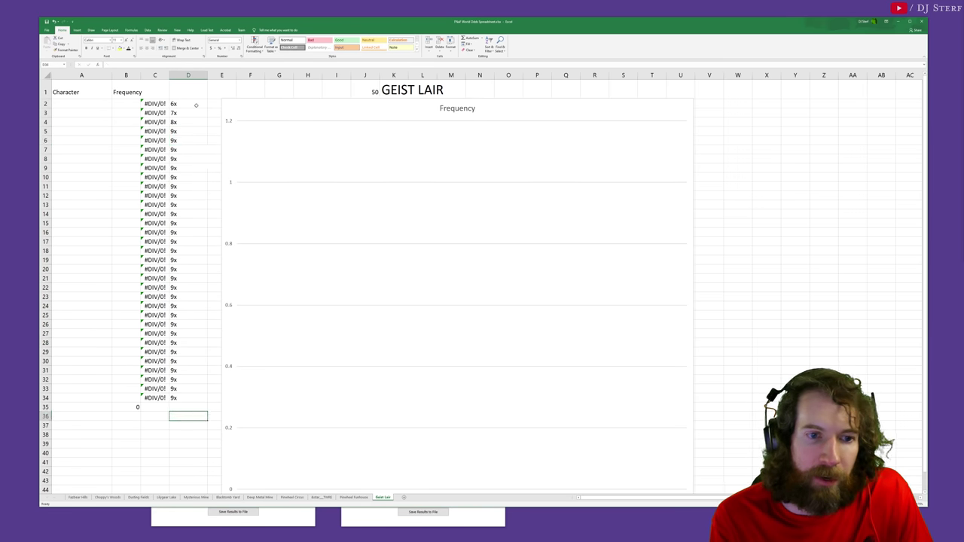
key(Up)
key(Down)
key(Down)
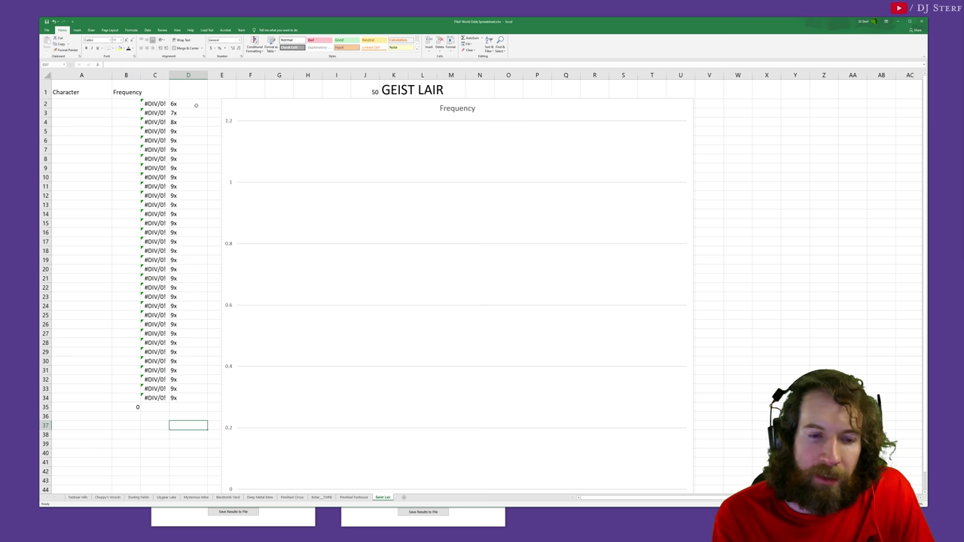
Step: Enter 62, 63 and 64 in C37:C39 below the table
key(Left)
text(62)
key(Return)
text(63)
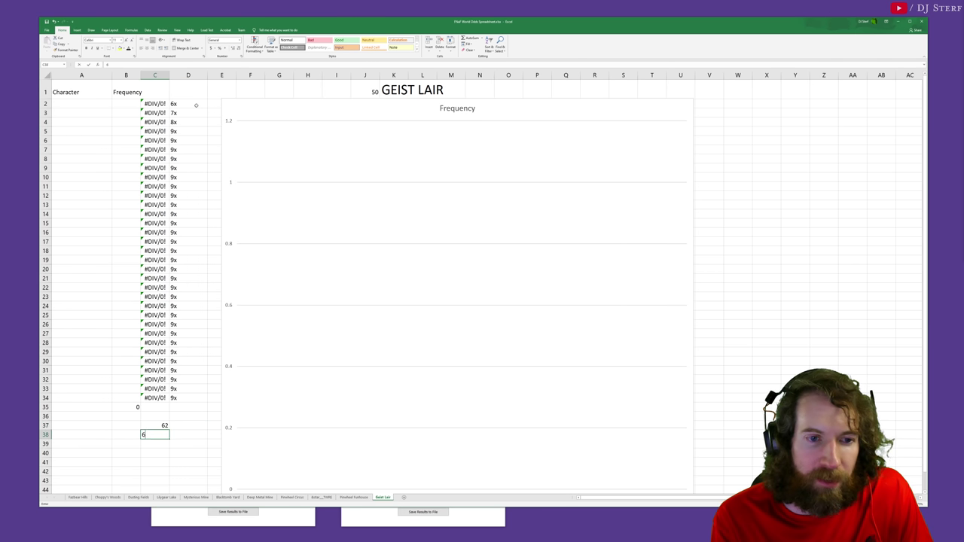
key(Return)
text(64)
key(Tab)
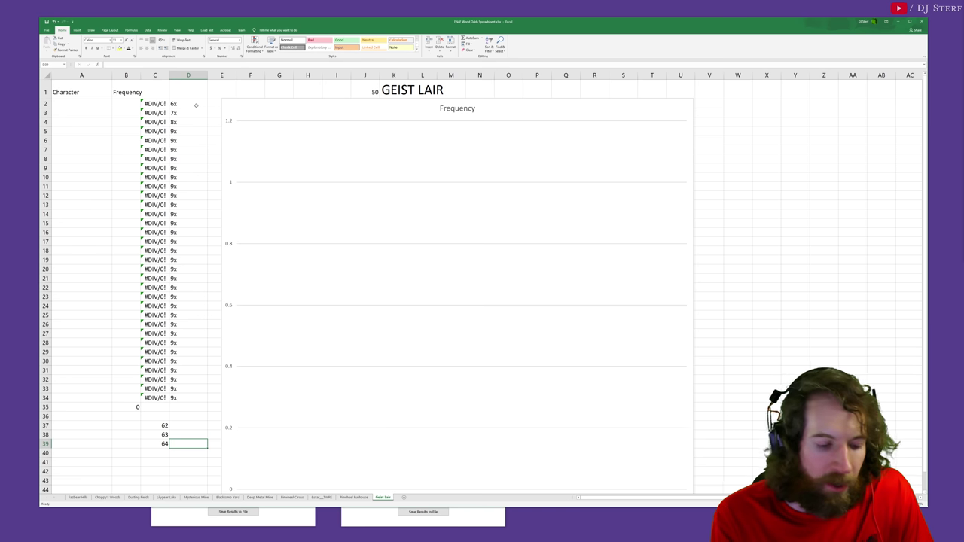
Step: Label D39 up to D36 as x, 2x, 3x and 9x
text(x)
key(Up)
text(2x)
key(Up)
text(3x)
key(Up)
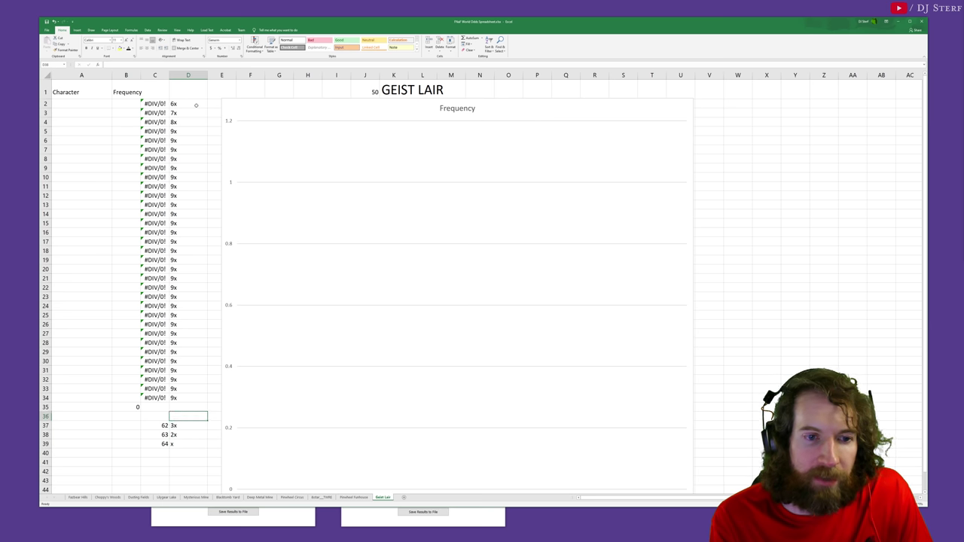
text(9x)
key(Left)
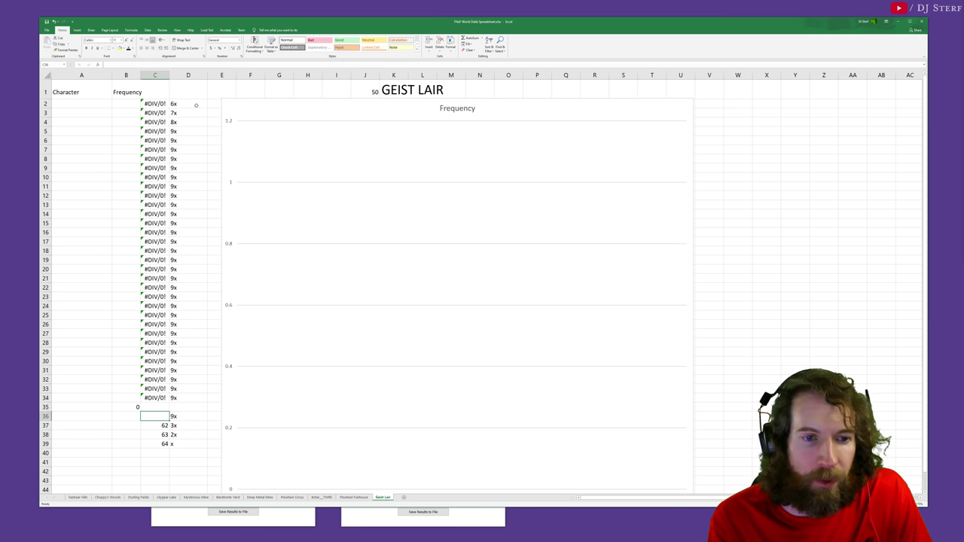
key(Up)
key(Down)
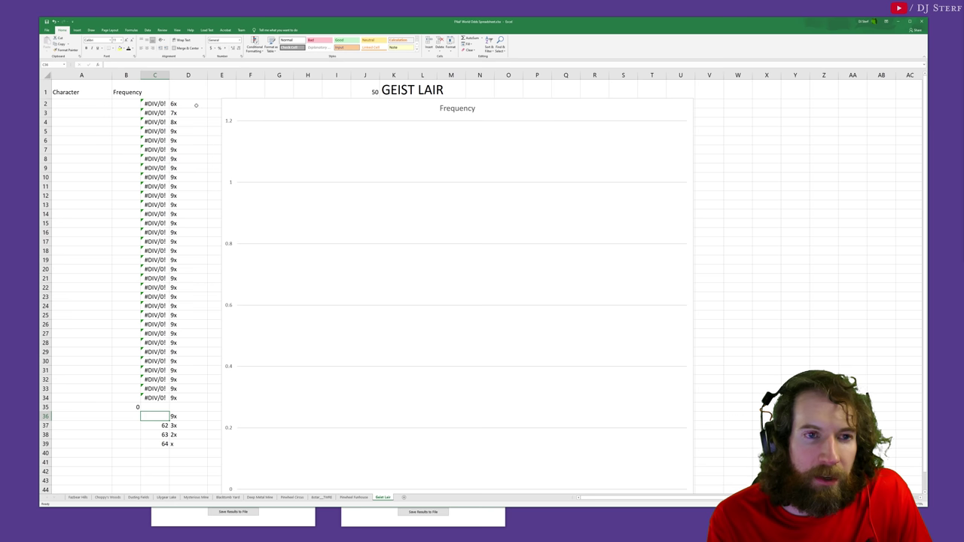
Step: Enter the counts 261, 21 and 282 in A37:A39
key(Left)
key(Left)
key(Down)
key(Up)
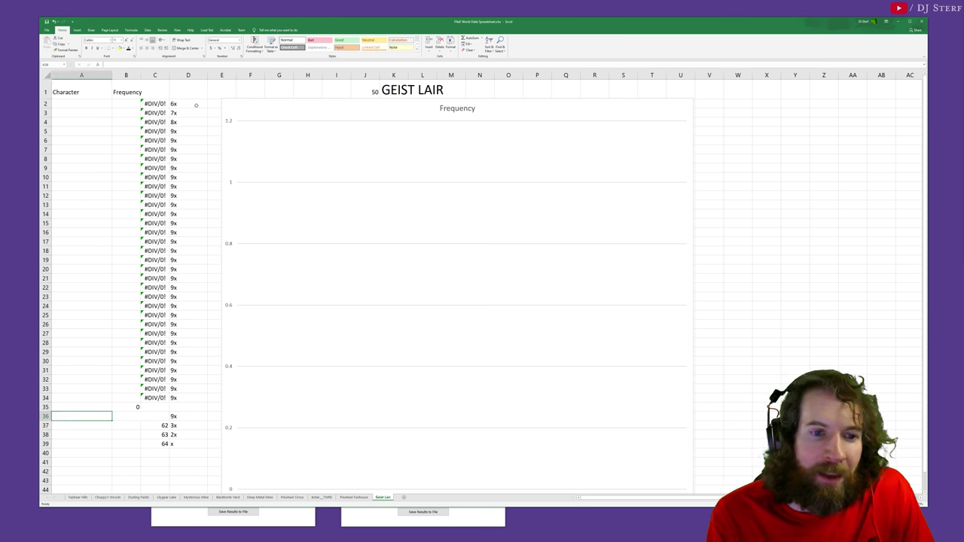
key(Up)
key(Right)
key(Right)
key(Right)
key(Up)
key(Down)
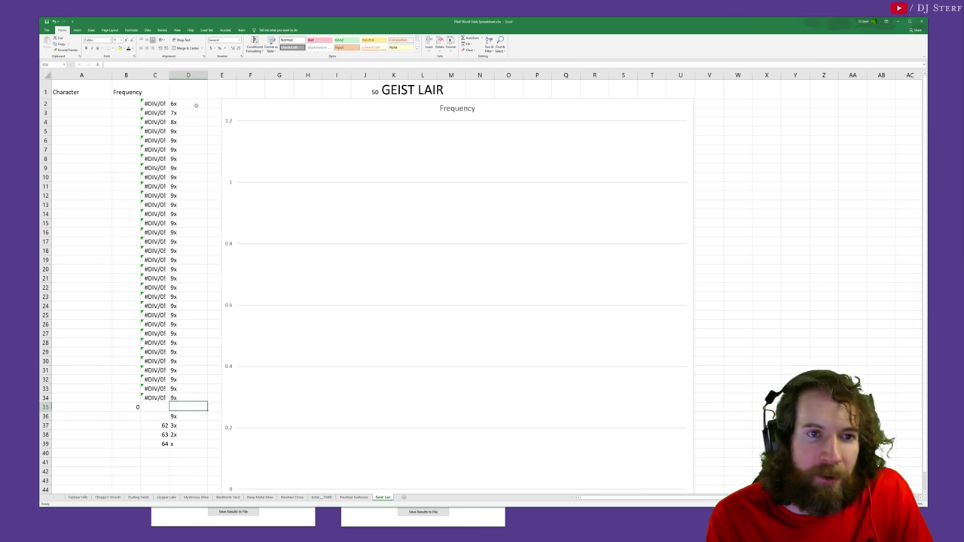
key(Down)
key(Down)
key(Left)
key(Left)
key(Left)
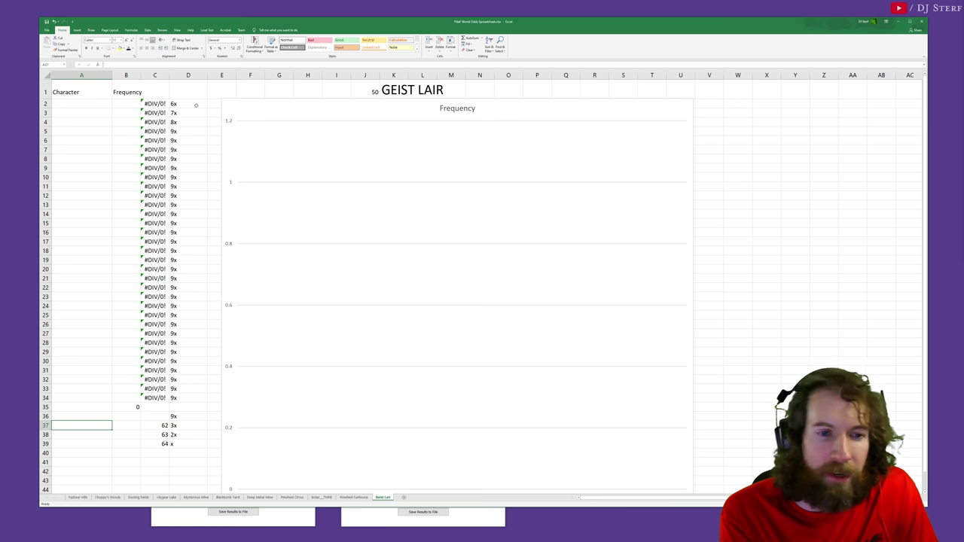
text(261)
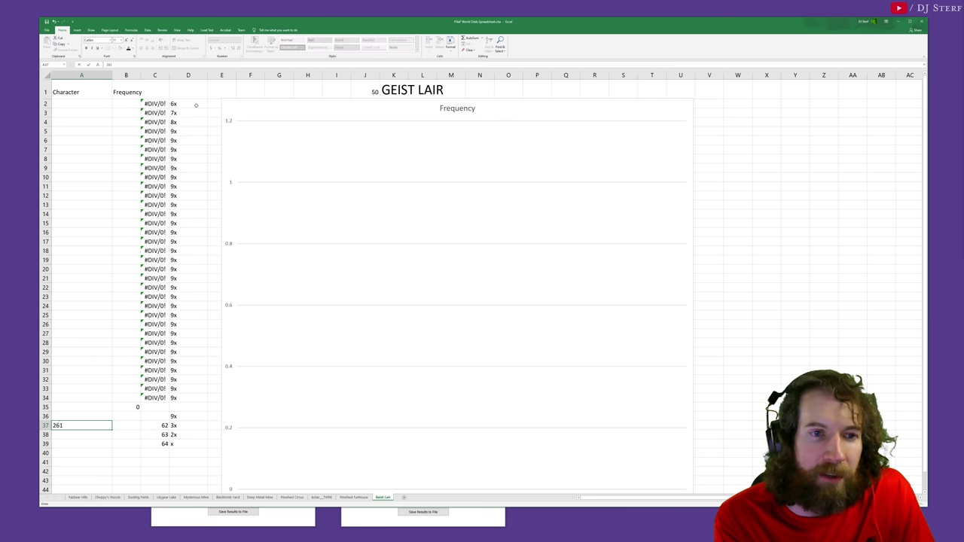
key(Return)
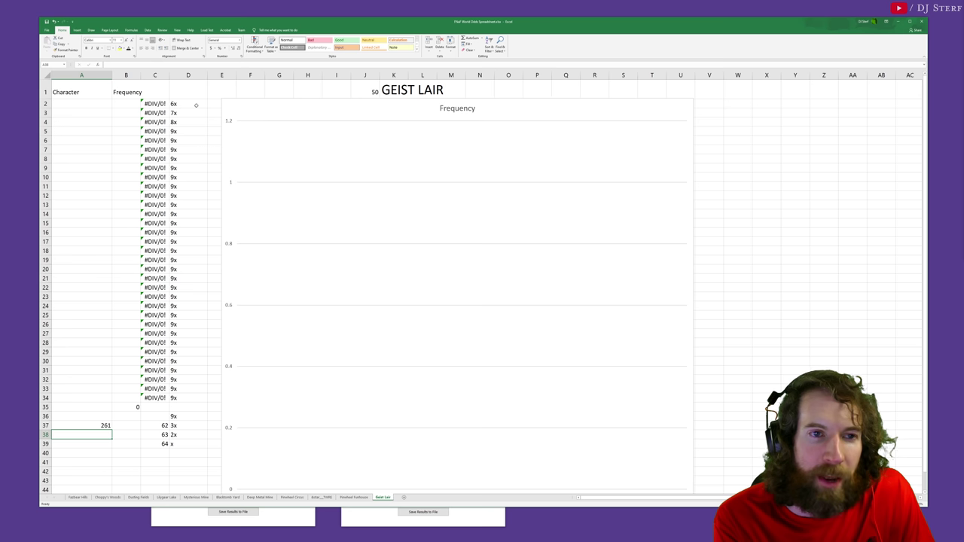
text(21)
key(Return)
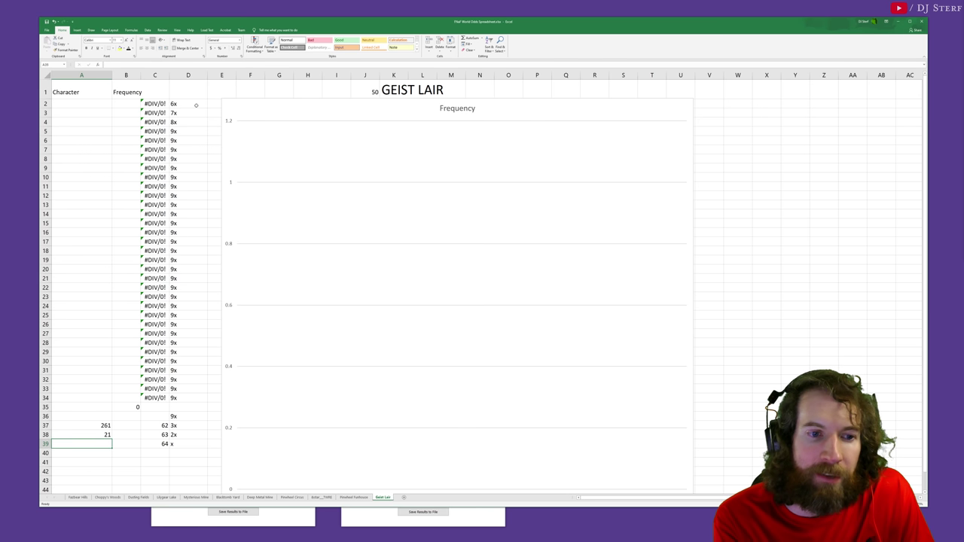
text(281)
key(BackSpace)
text(2)
key(Return)
key(Up)
key(Up)
key(Up)
Step: Enter the counts 189, 6 and 477 in B37:B39
key(Right)
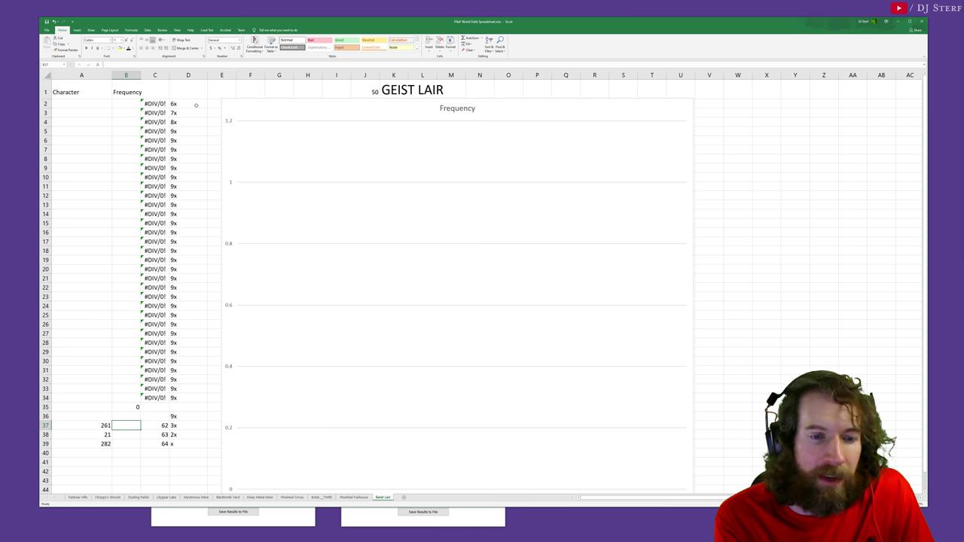
text(41 thru)
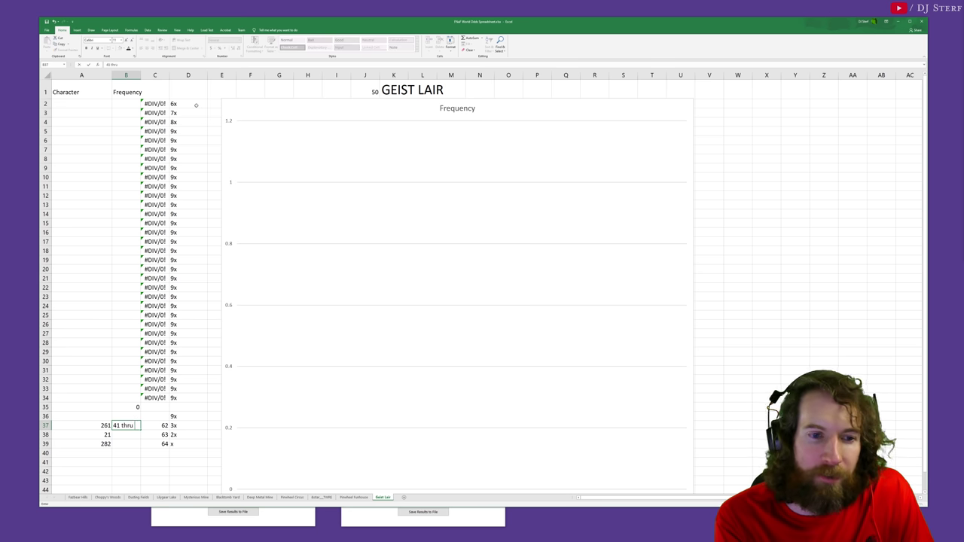
text( 61)
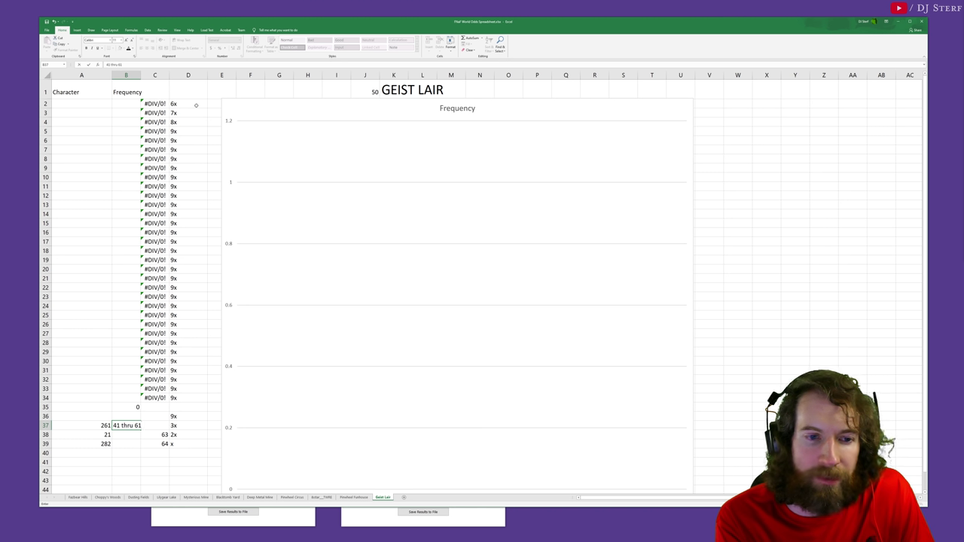
key(BackSpace)
key(BackSpace)
key(BackSpace)
key(BackSpace)
key(BackSpace)
key(BackSpace)
key(BackSpace)
key(BackSpace)
key(BackSpace)
key(BackSpace)
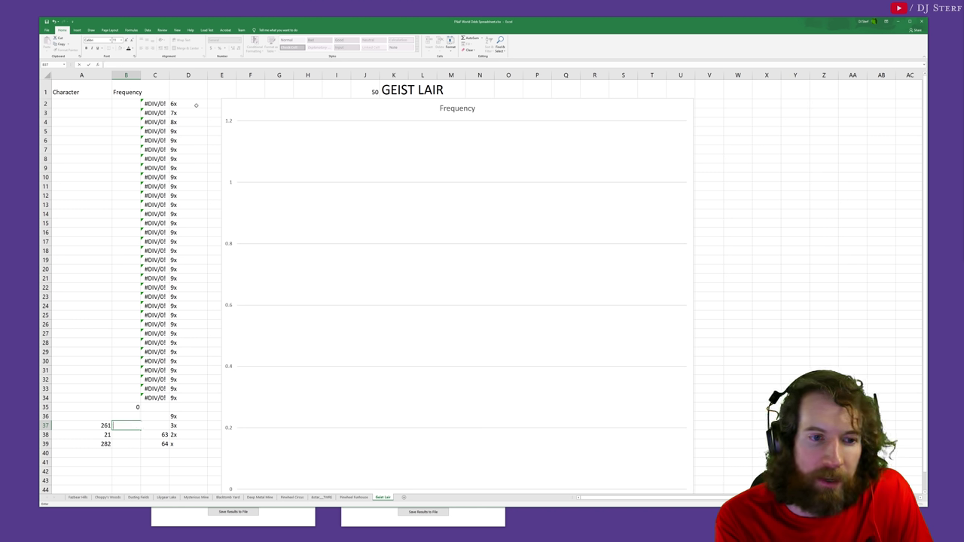
text(189)
key(Return)
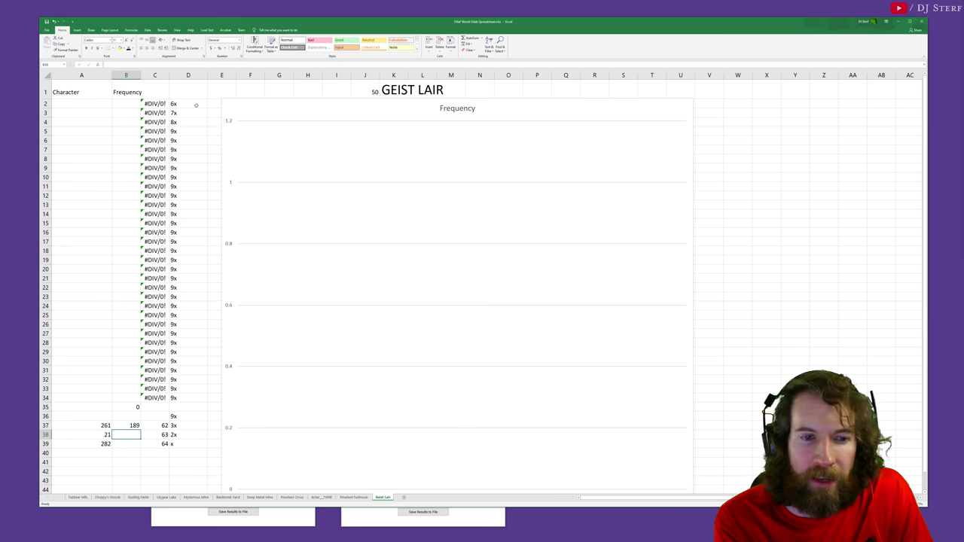
text(6)
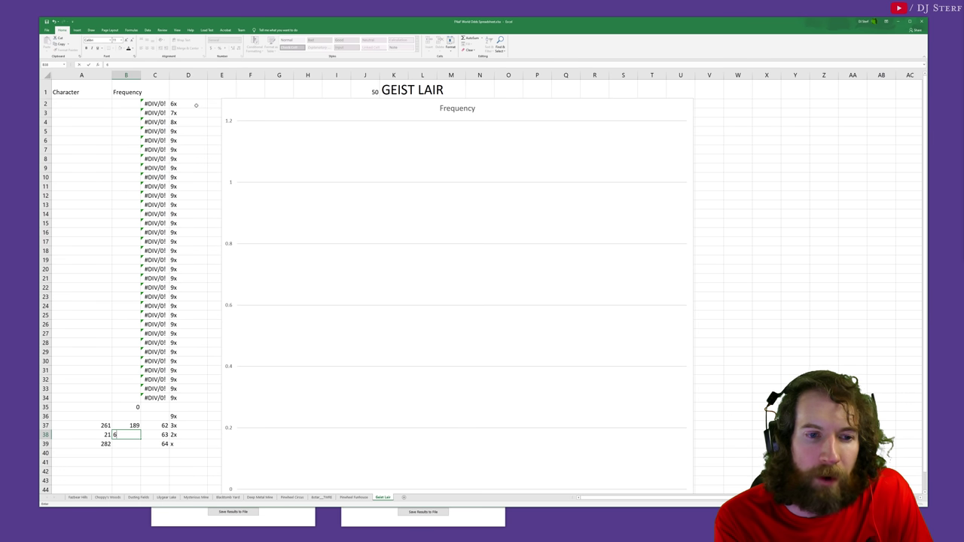
key(Return)
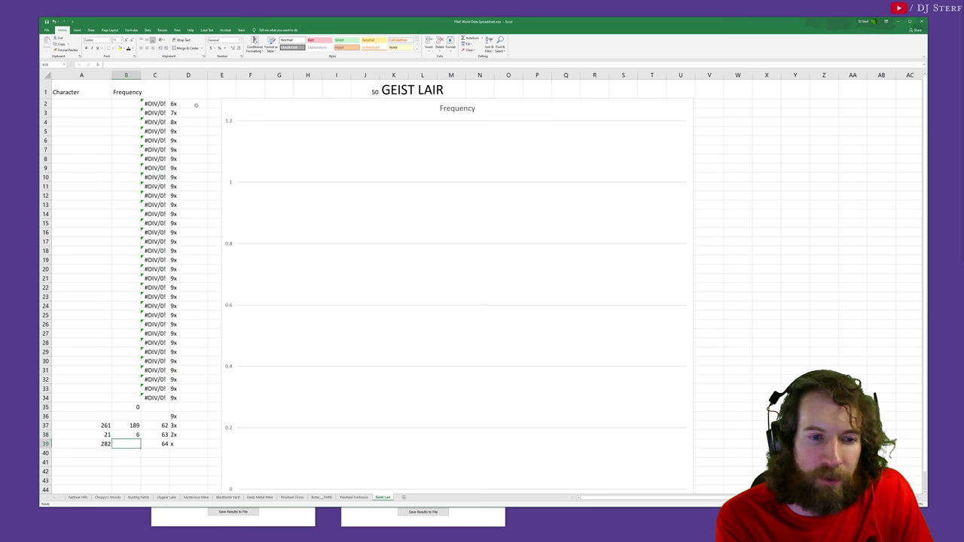
text(477)
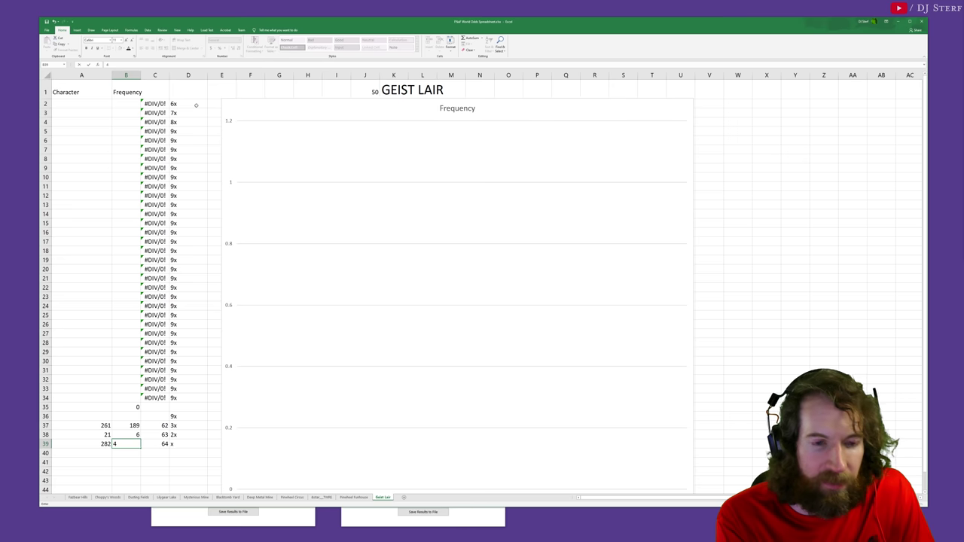
key(Return)
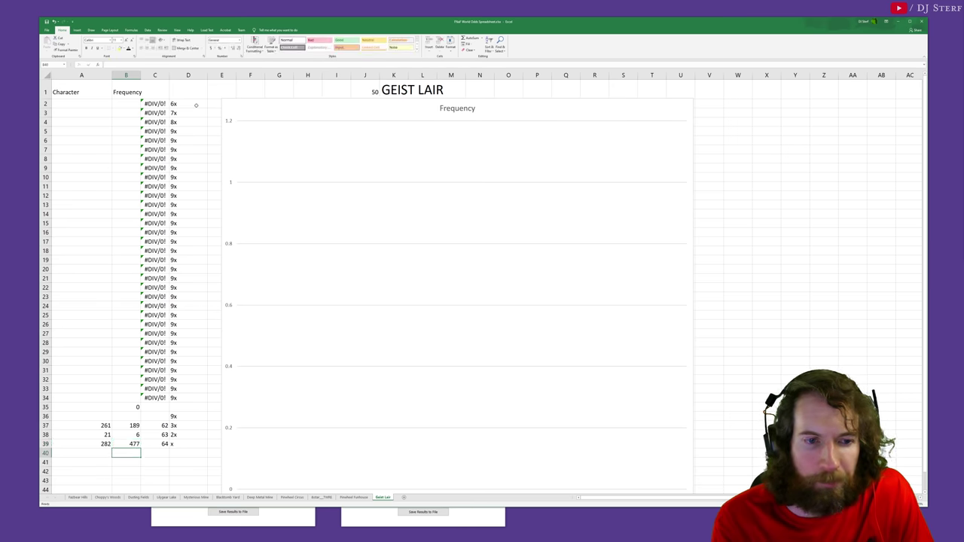
click(82, 453)
Step: Enter =A39/B39 in A40 and =1-A40 in B40, labelled In-Range and Out-of-Range below
text(=A39/)
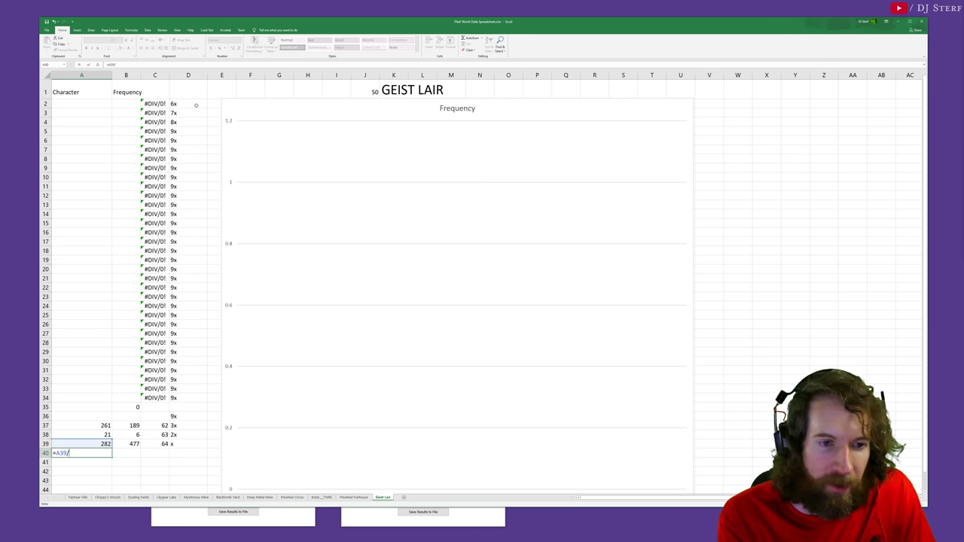
text(B39)
key(Return)
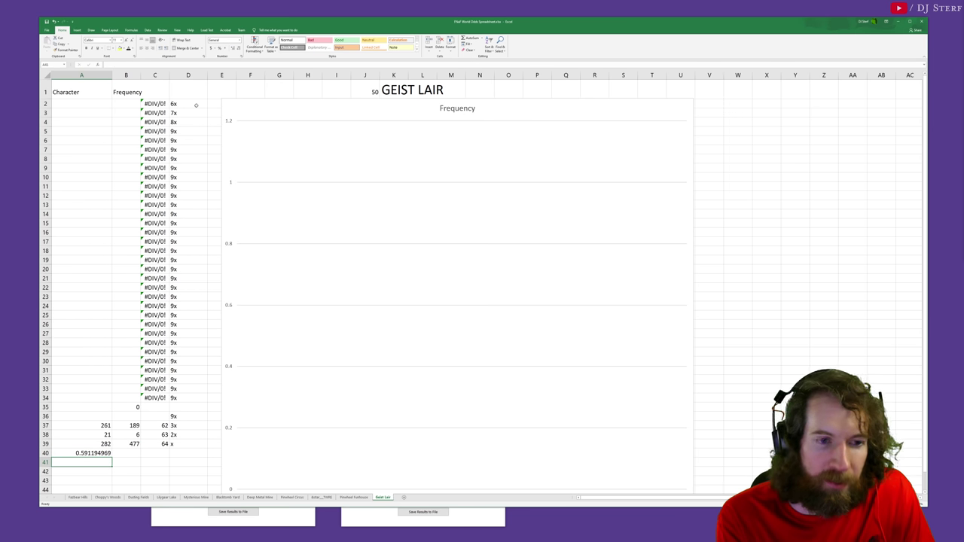
text(In-Range)
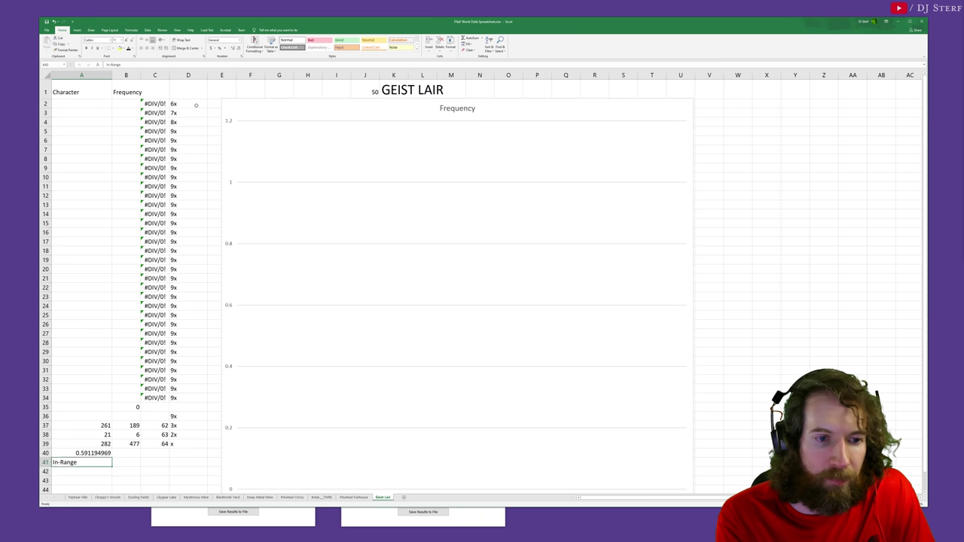
key(Tab)
key(Up)
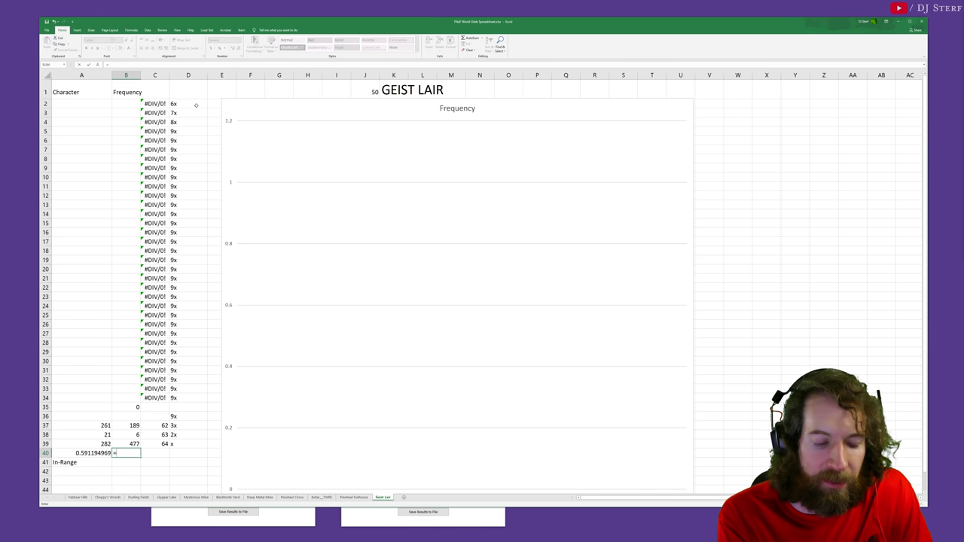
text(=1-A40)
key(Return)
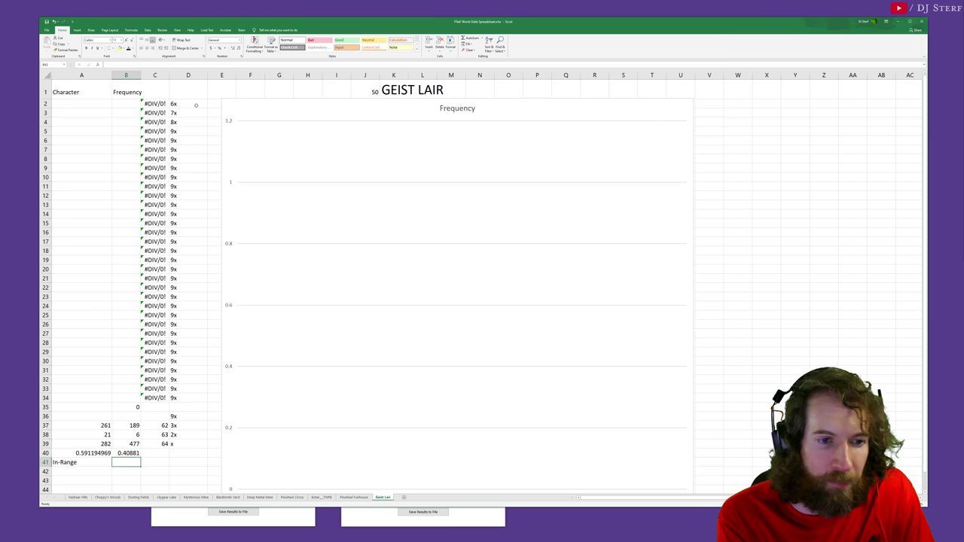
text(Out-of-Range)
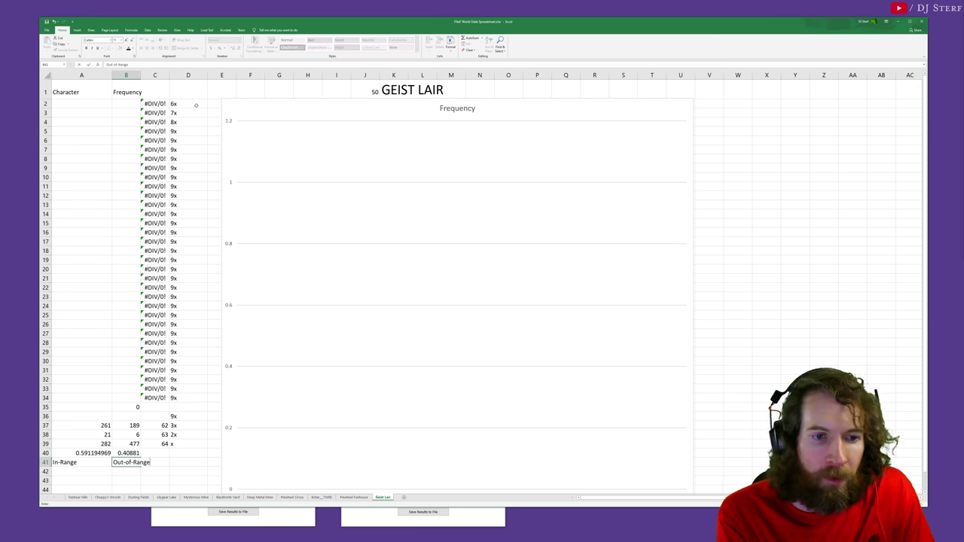
key(Left)
Step: Review the new ratios and bold the 0.40881 Out-of-Range value in B40
key(Up)
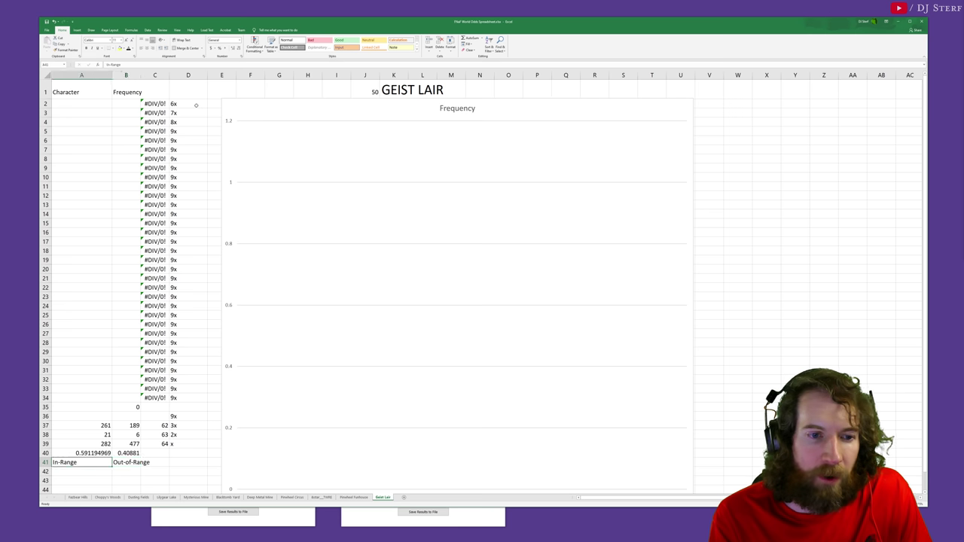
key(Right)
key(Left)
key(Right)
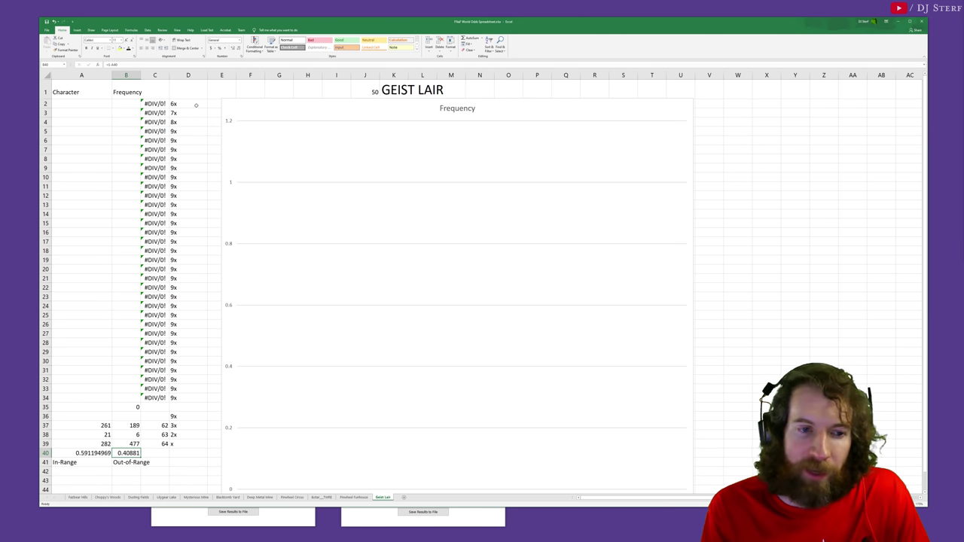
key(Return)
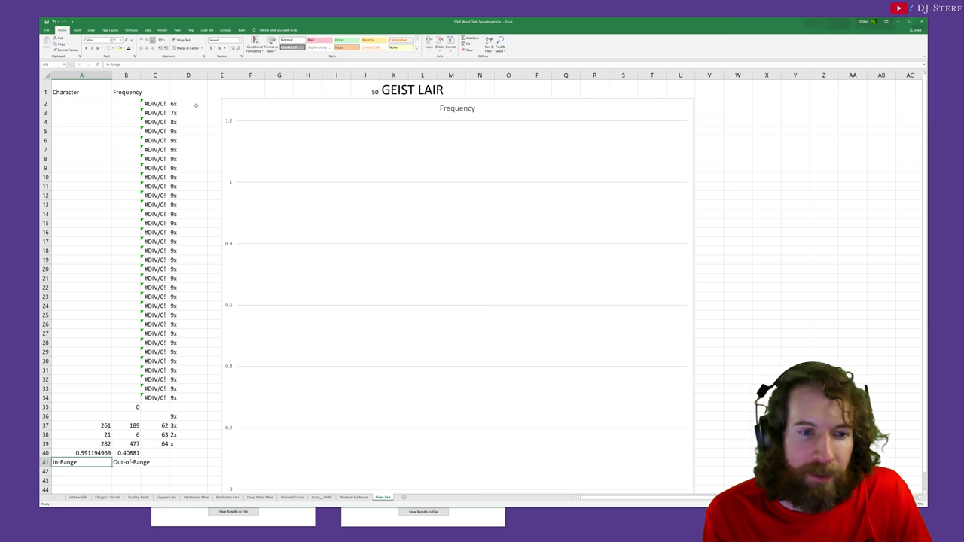
key(Up)
key(Right)
key(ctrl+b)
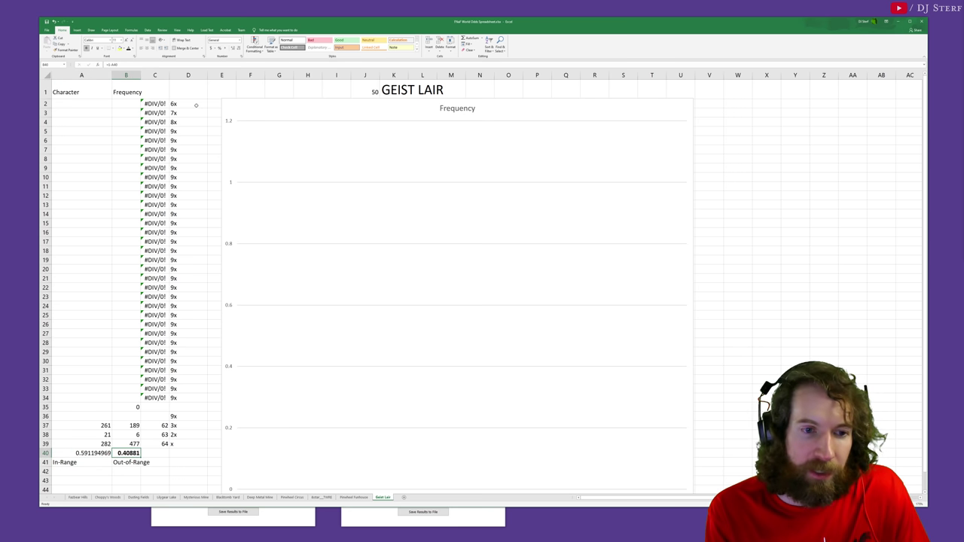
Step: Copy all of the OddsOutput.csv frequency data
key(Up)
key(Up)
key(Up)
key(Up)
key(Up)
key(Up)
key(Up)
key(Up)
key(Up)
key(Up)
key(Up)
key(ctrl+Home)
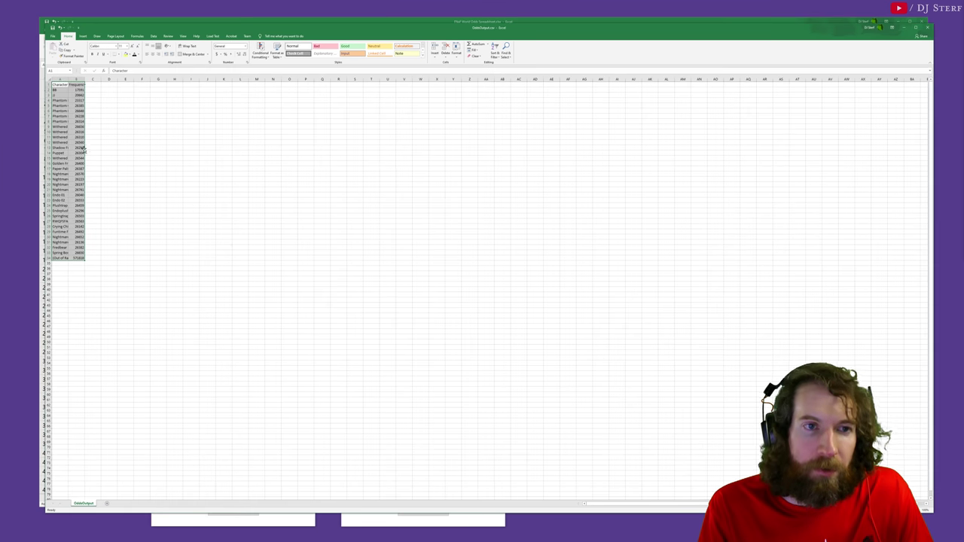
key(ctrl+a)
key(ctrl+c)
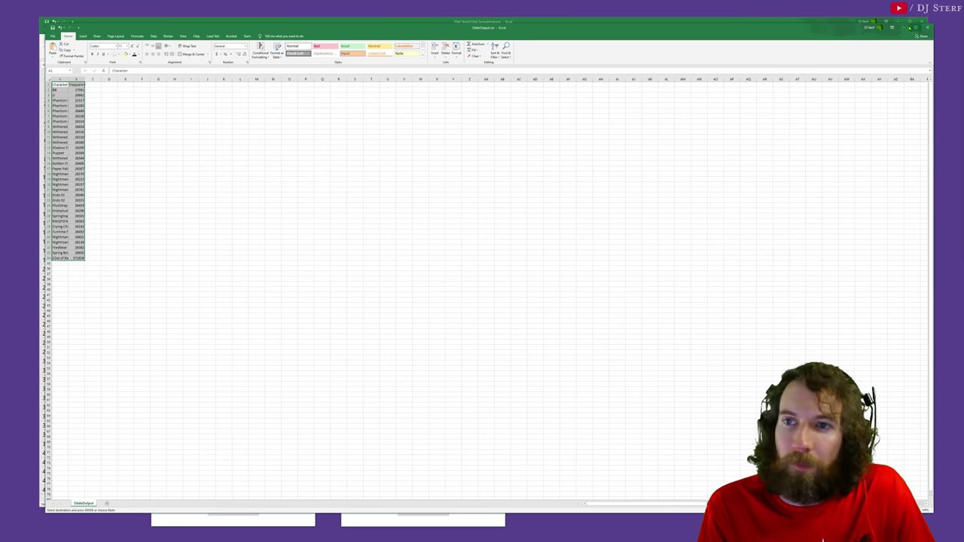
Step: Paste the frequency table into Geist Lair and clear the multiplier entries in D34 and D36:D39
key(alt+Tab)
key(ctrl+v)
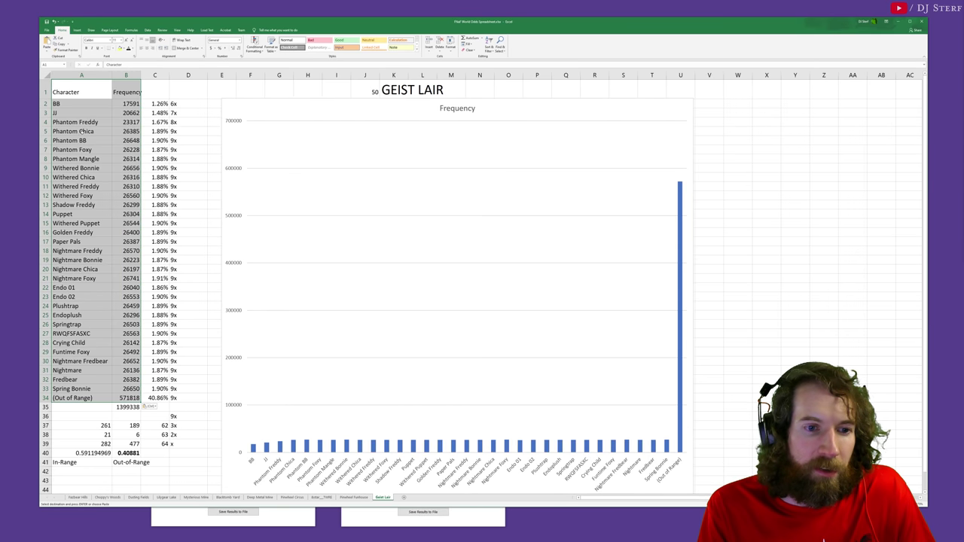
click(128, 452)
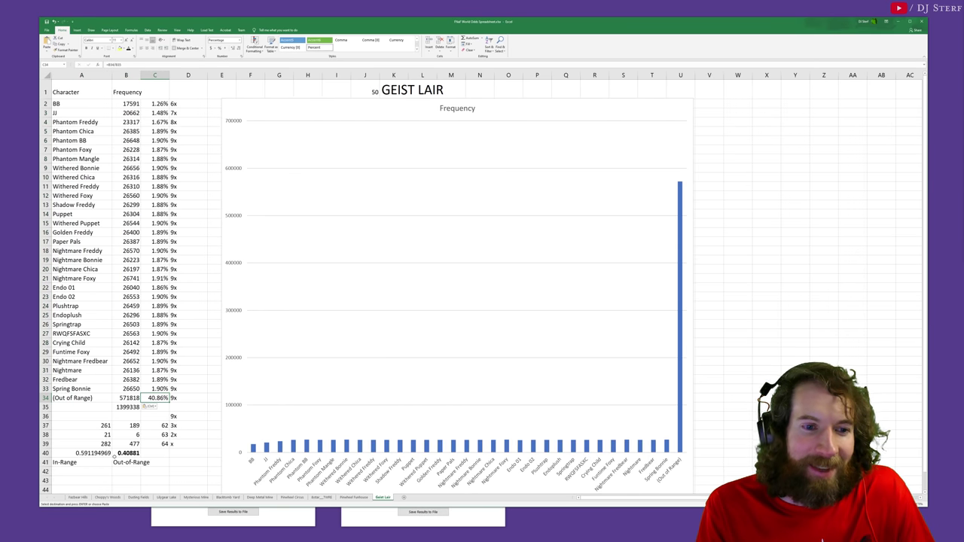
click(161, 398)
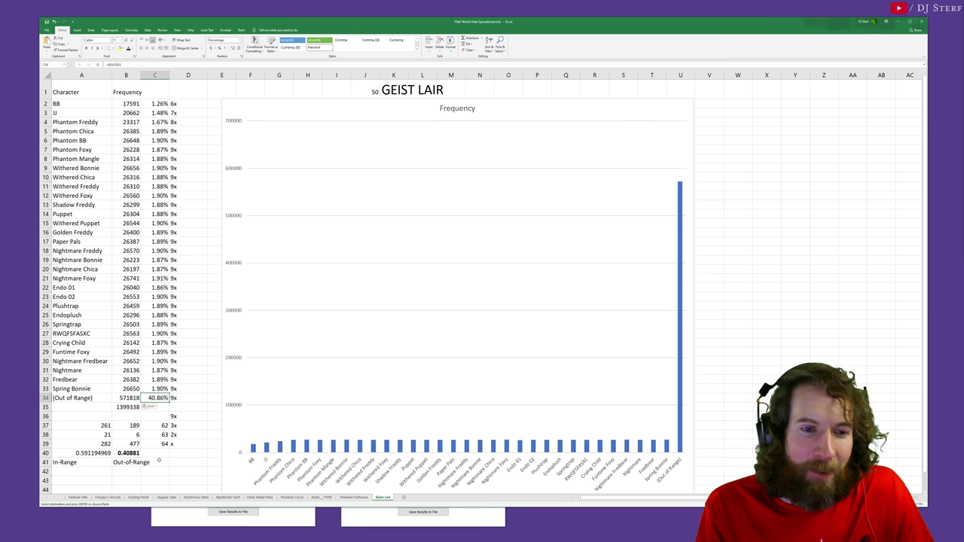
click(174, 399)
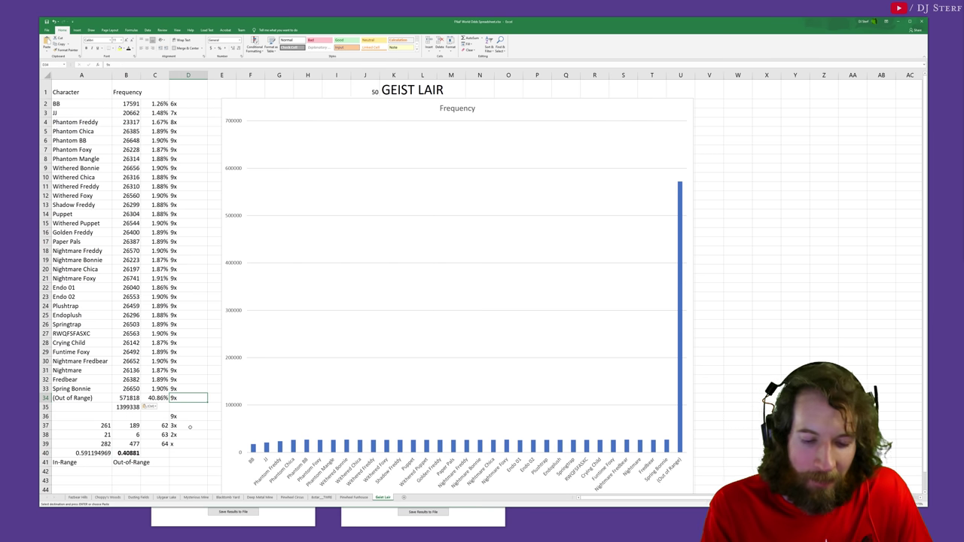
key(Delete)
key(Down)
key(Down)
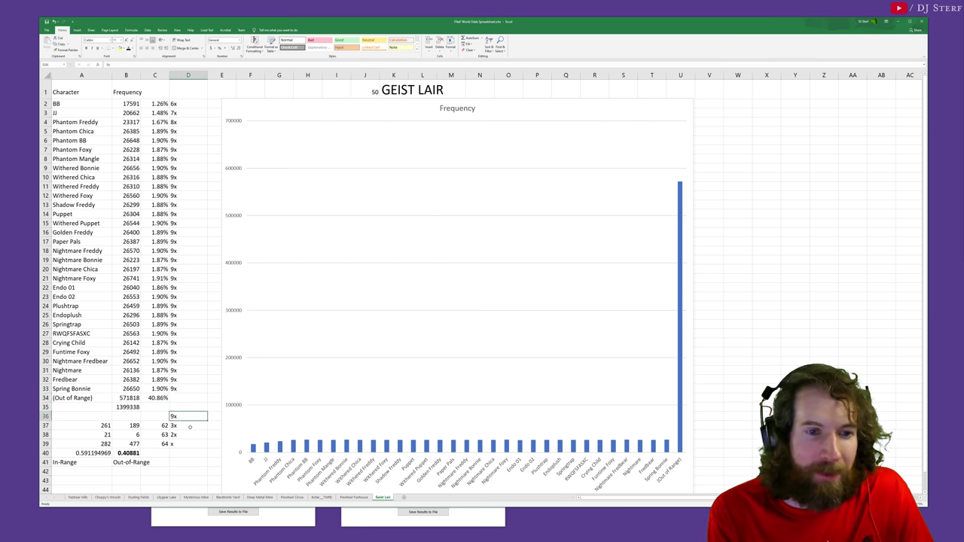
key(shift+Down)
key(shift+Down)
key(shift+Down)
key(Delete)
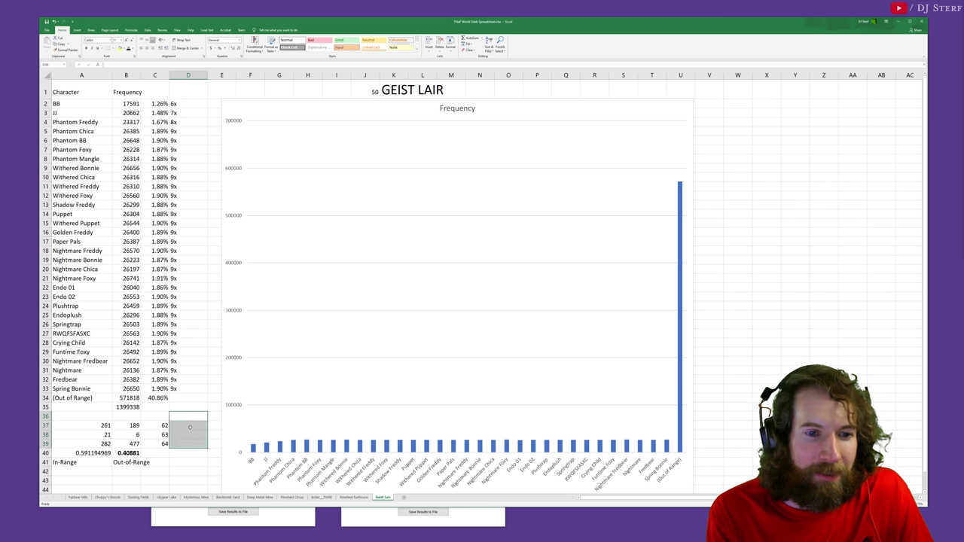
Step: Clear the leftover 62, 6 and 64 values in C37:C39
key(Left)
key(Down)
key(shift+Down)
key(shift+Down)
key(Delete)
key(Down)
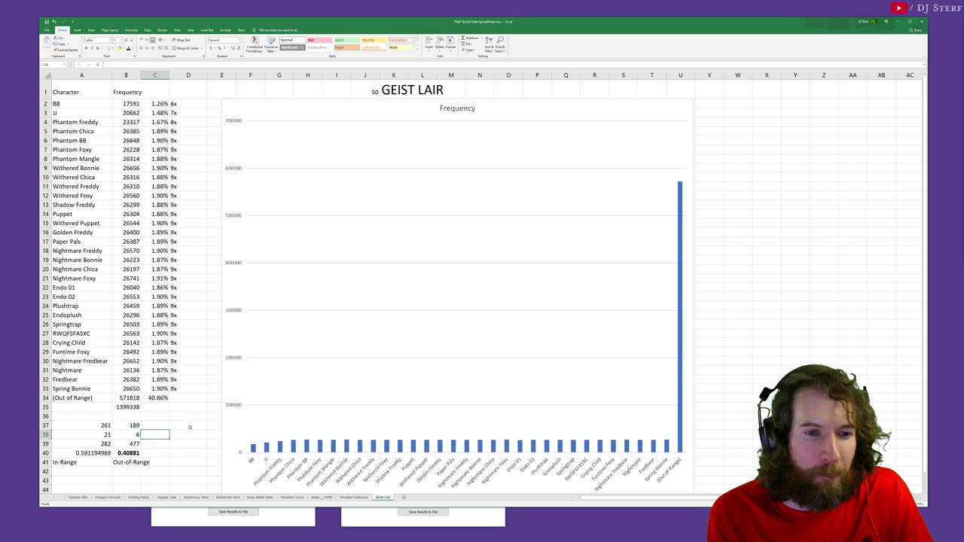
Step: Label A36 'Expected Values:' and recheck the ratio and out-of-range percentage
key(Up)
key(Down)
key(Down)
key(Up)
key(Up)
key(Up)
key(Left)
key(Left)
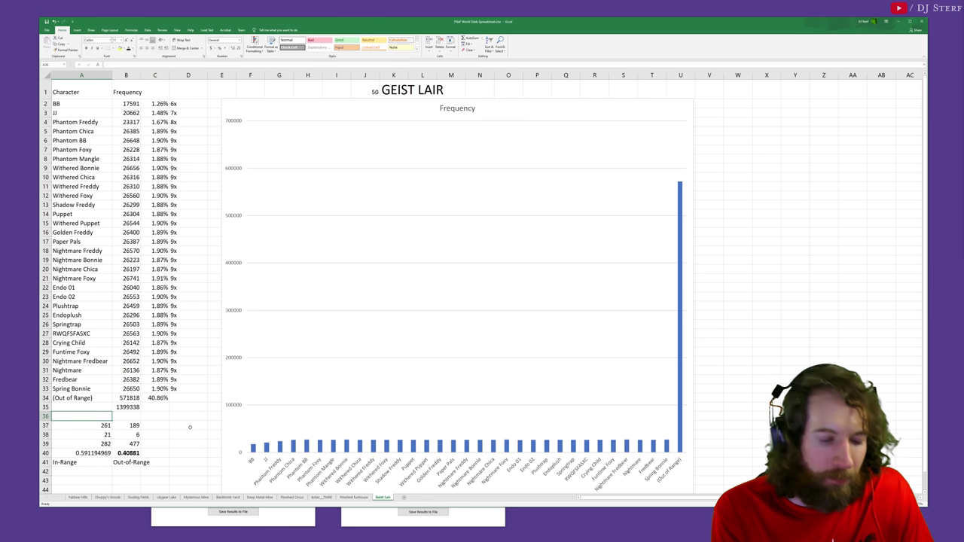
text(Expected Value)
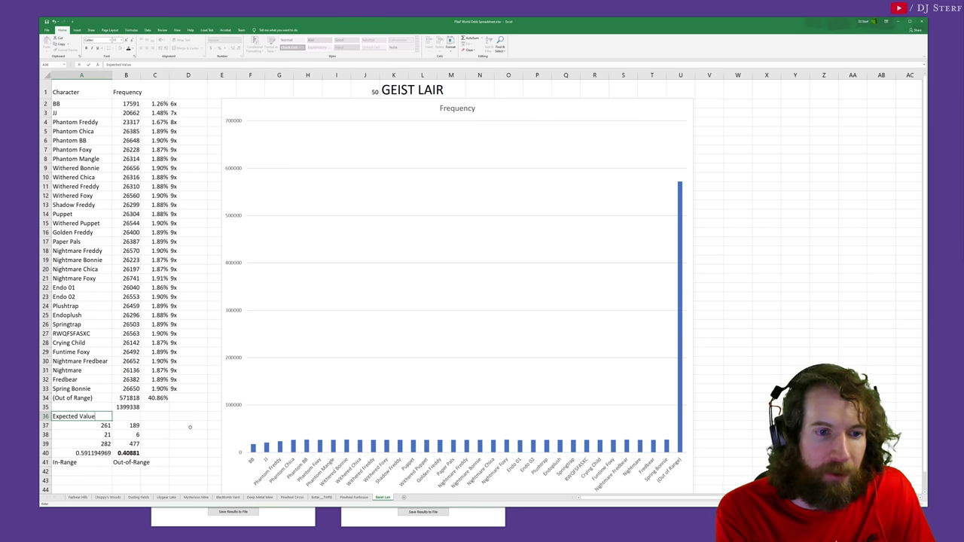
text(s:)
key(Return)
key(Down)
key(Down)
key(Down)
key(Right)
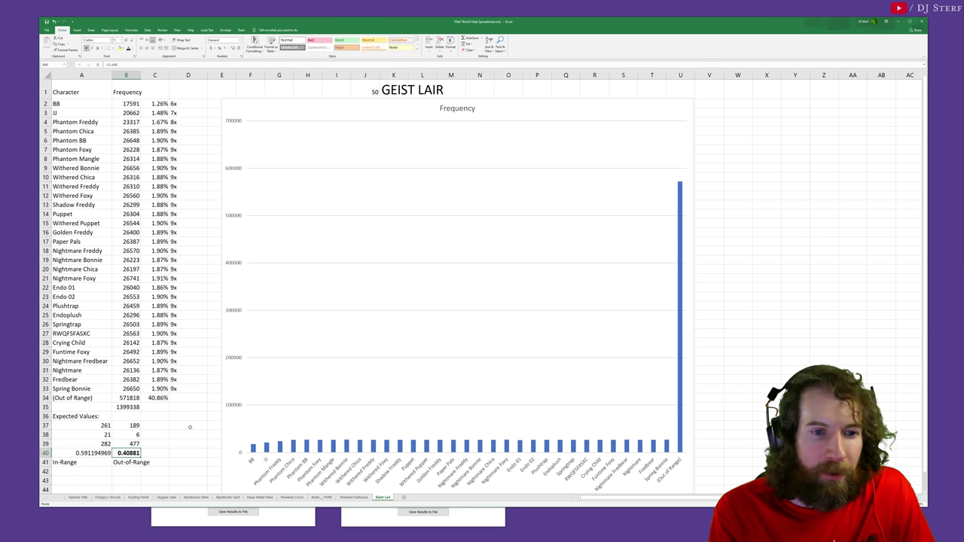
key(Up)
key(Up)
key(Up)
key(Up)
key(Up)
key(Up)
key(Right)
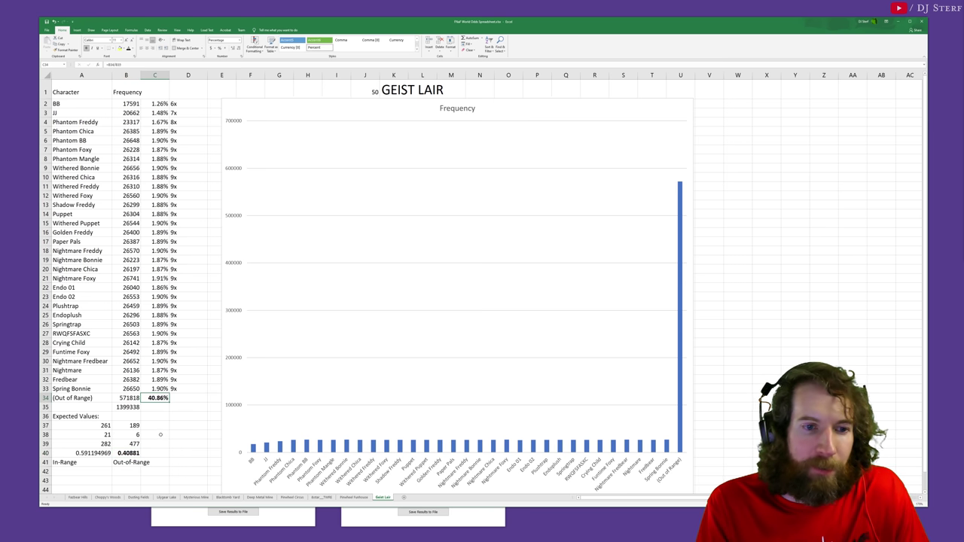
mouse_move(679, 217)
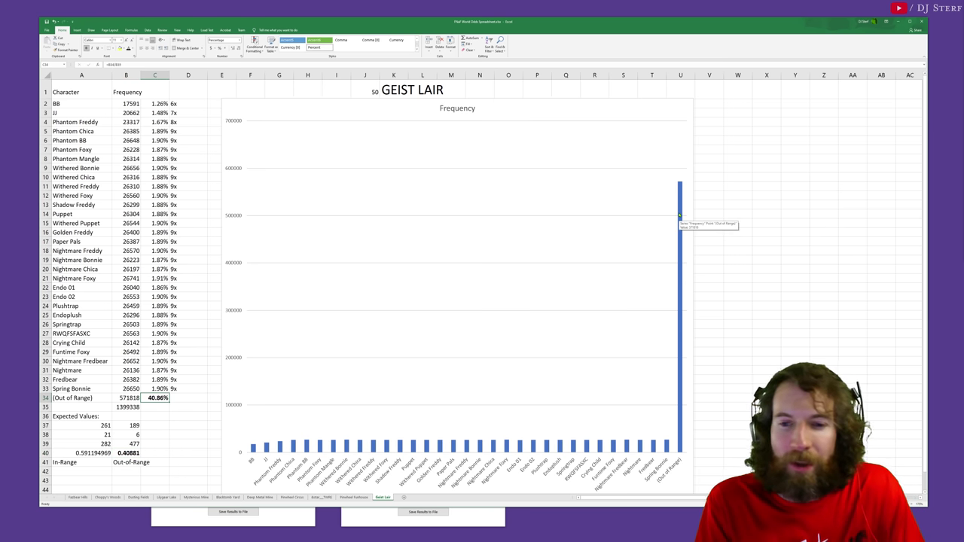
key(Up)
key(Left)
key(Left)
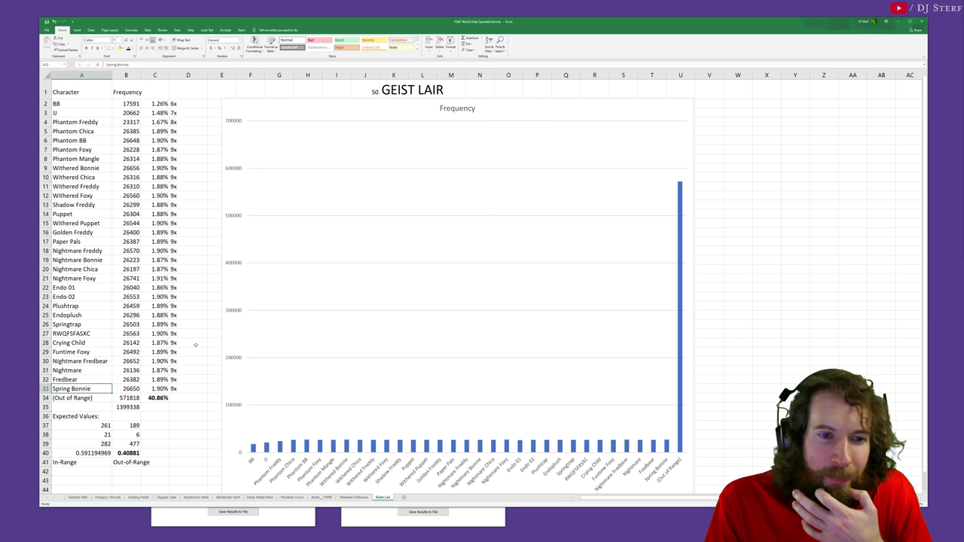
Step: Shrink the chart's source range to A1:B33 so the (Out of Range) bar disappears
click(331, 270)
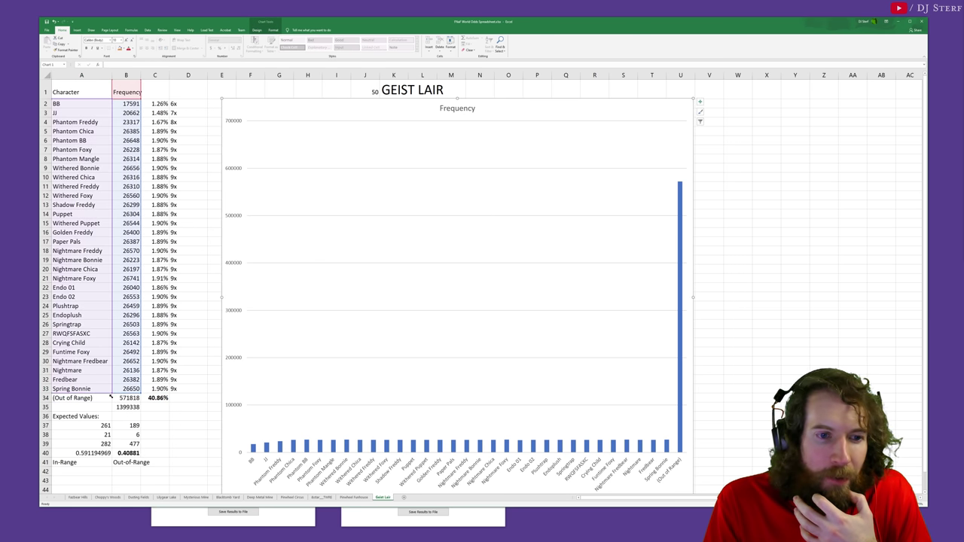
drag(112, 399, 112, 394)
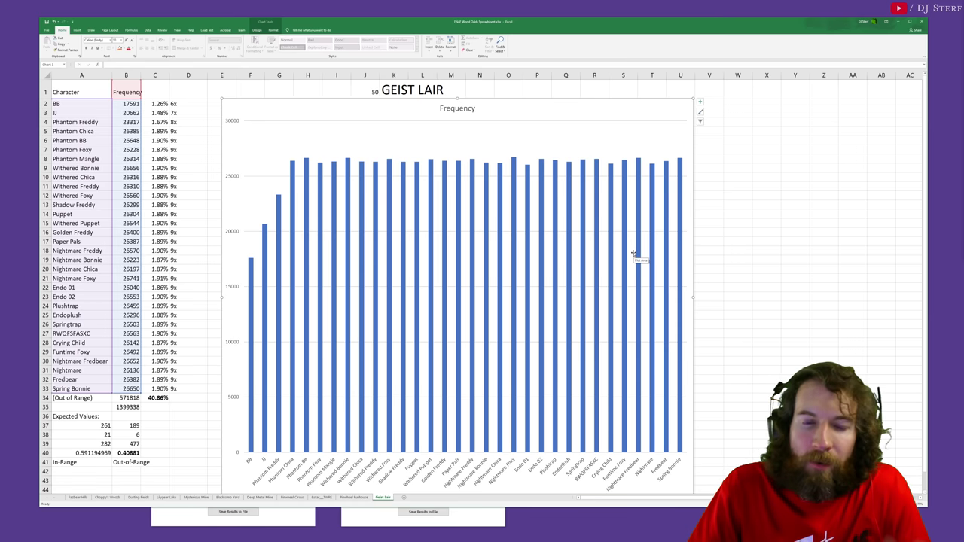
click(82, 498)
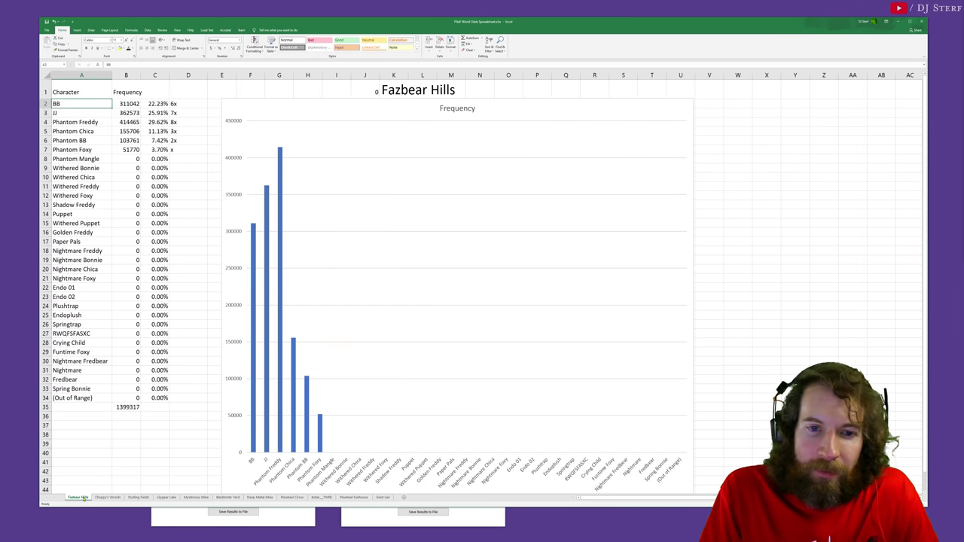
click(104, 497)
click(136, 498)
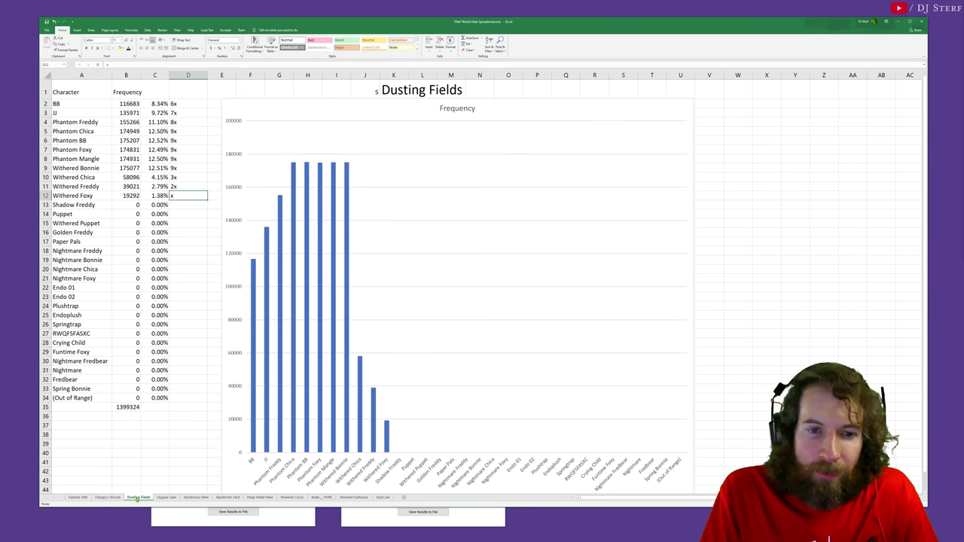
click(167, 498)
click(196, 497)
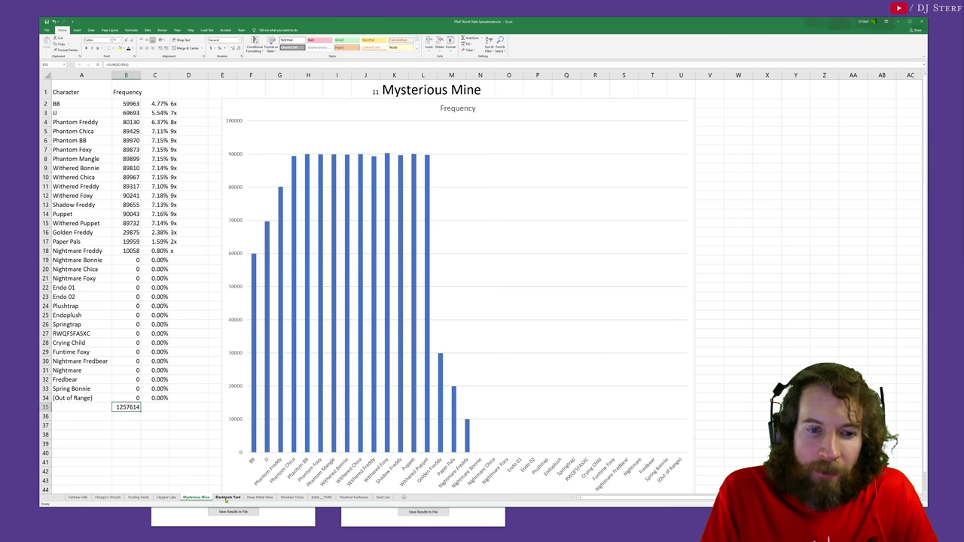
click(228, 498)
click(258, 498)
click(288, 498)
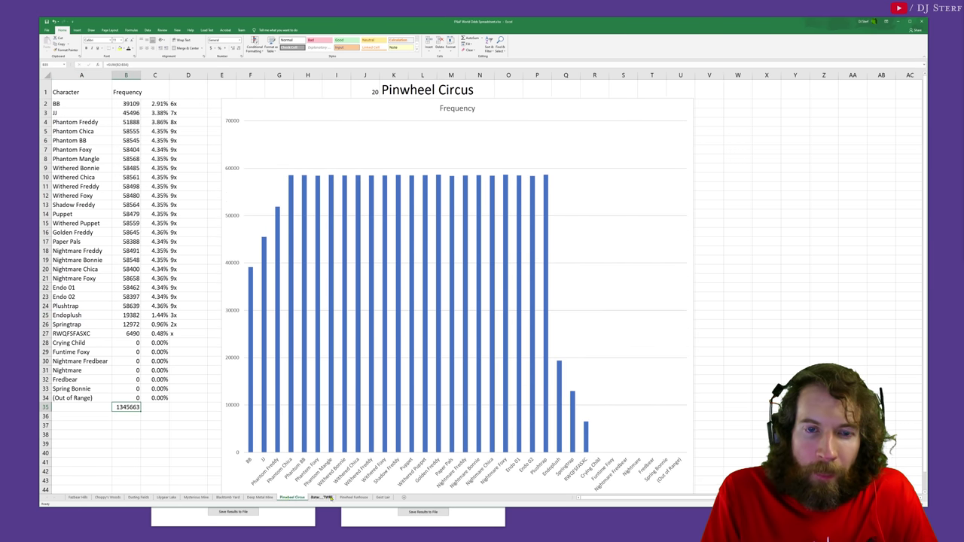
click(323, 498)
click(357, 497)
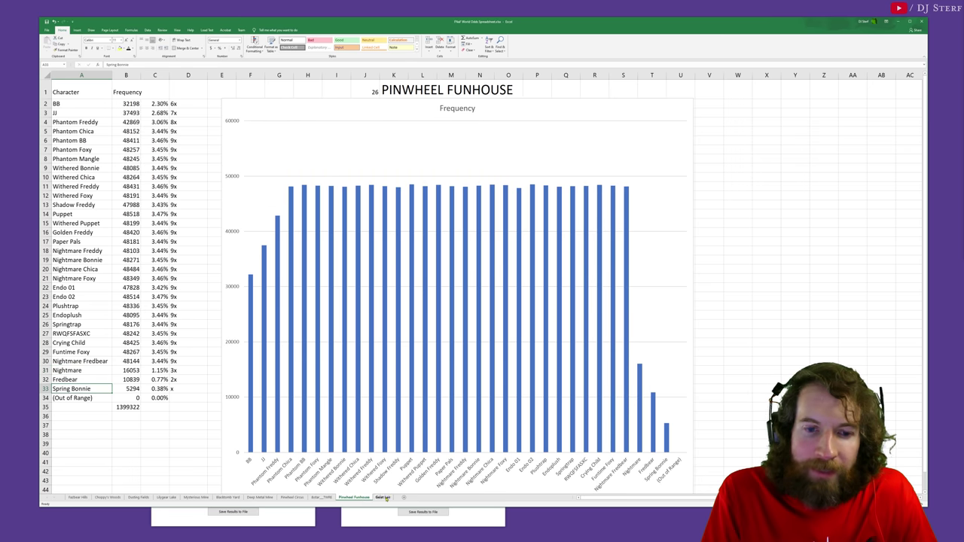
click(383, 498)
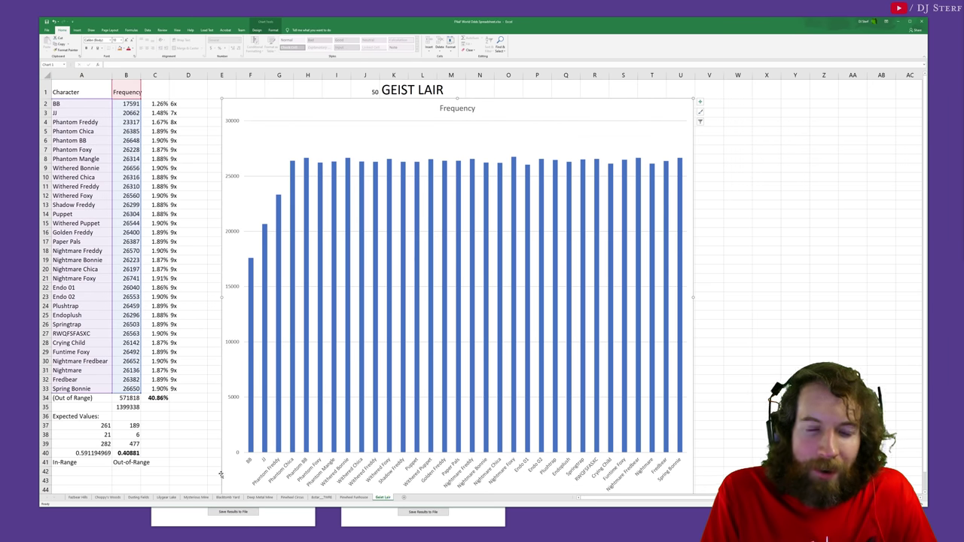
click(356, 499)
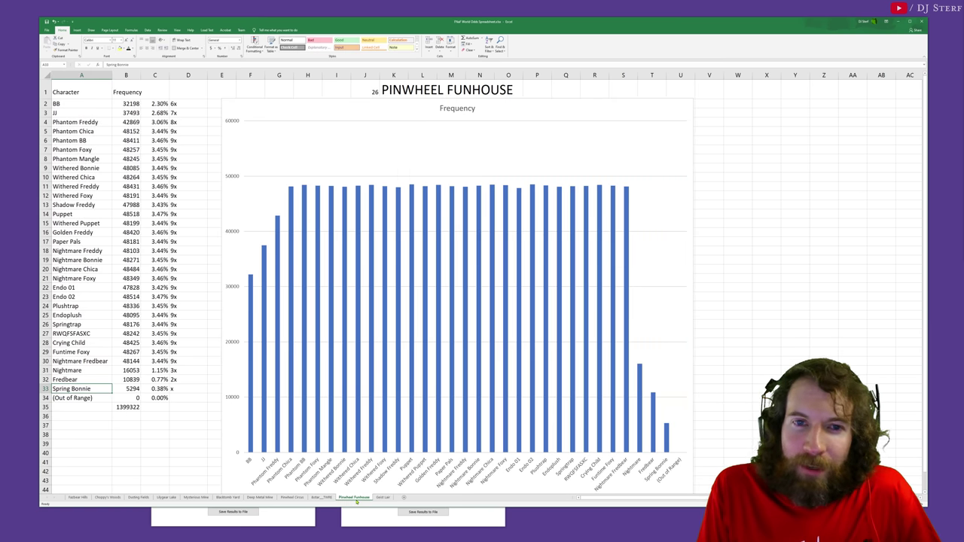
click(381, 498)
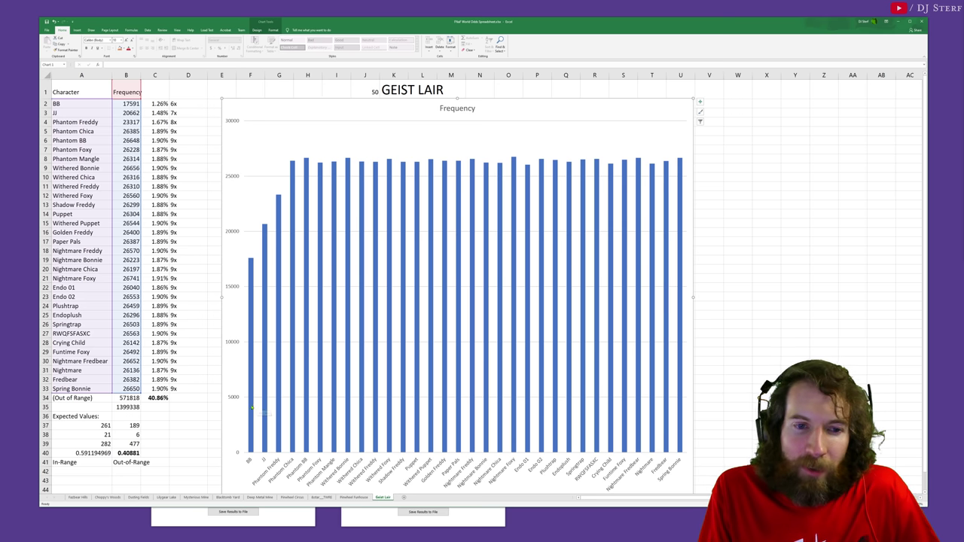
mouse_move(251, 409)
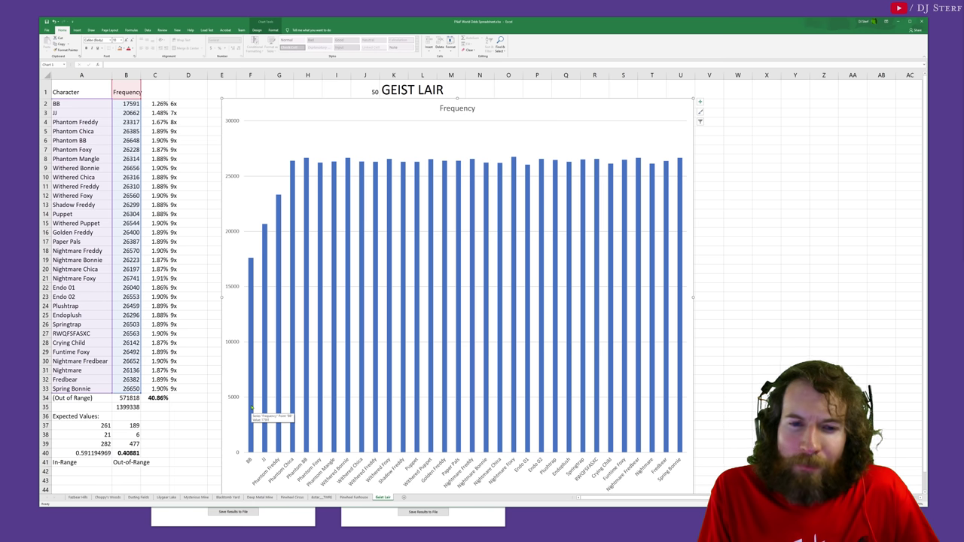
key(Escape)
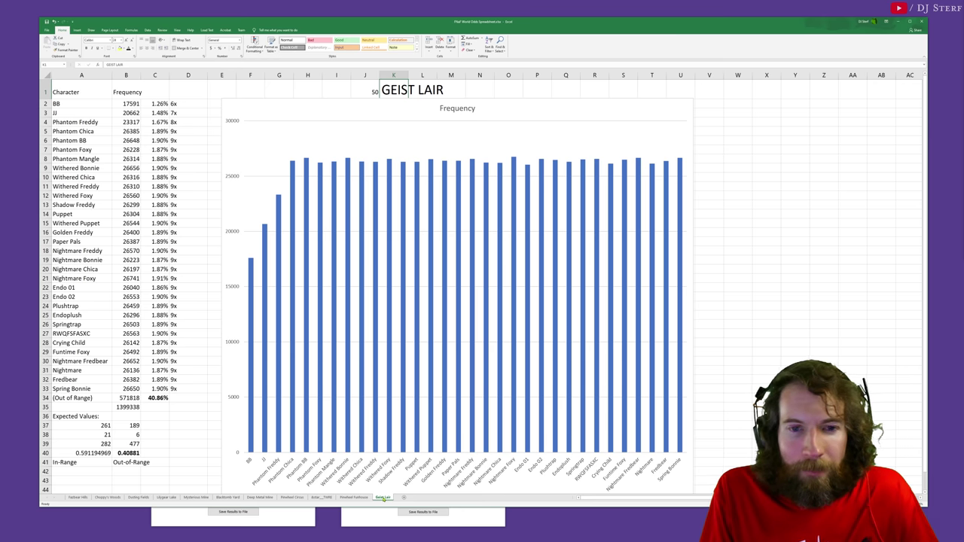
Step: Start a 'General Trend:' key with the values 6x, 7x and 8x
click(734, 122)
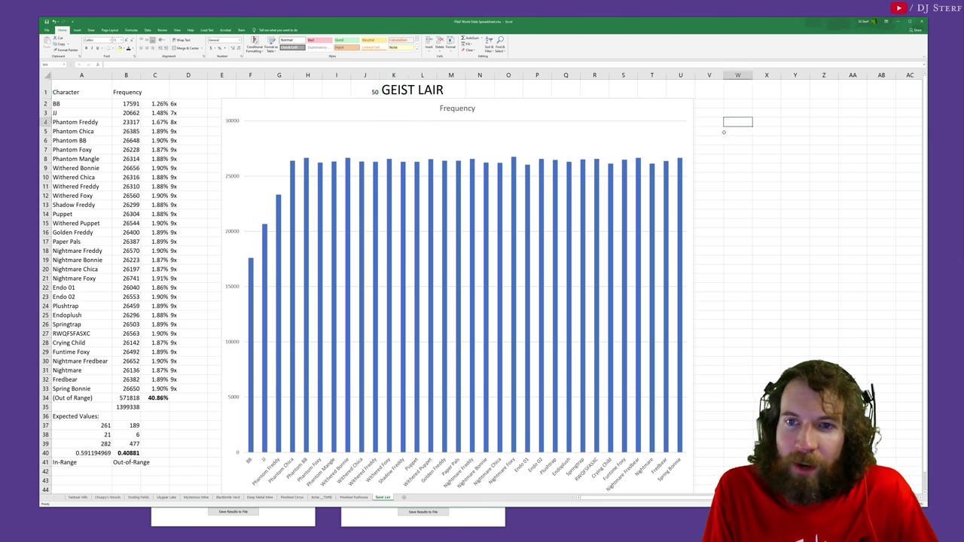
text(General Tre)
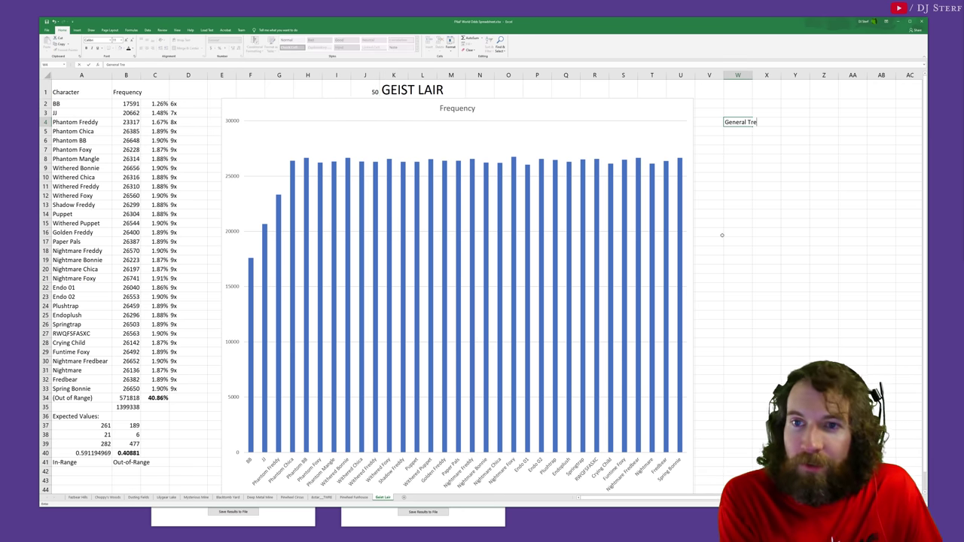
text(nd:)
key(Return)
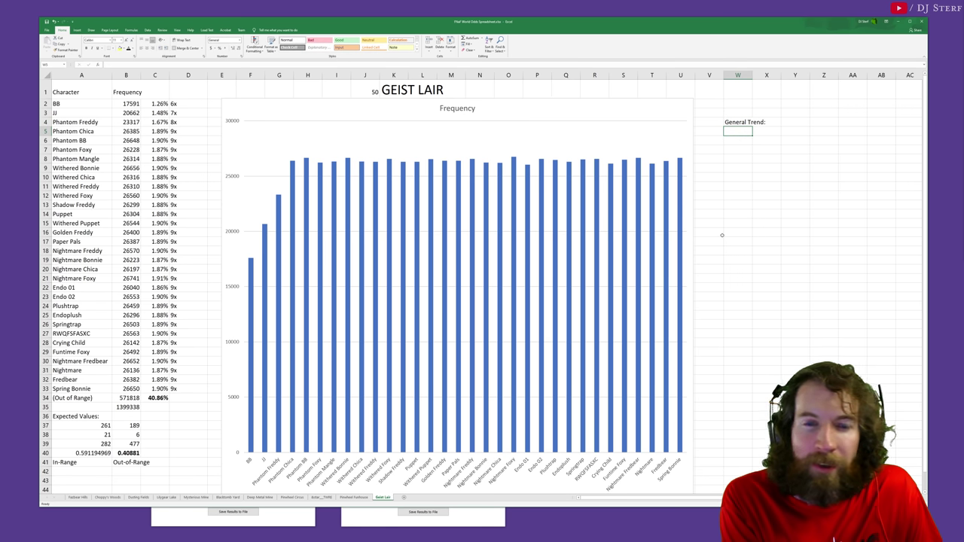
text(6x)
key(Return)
text(7)
key(Return)
text(x)
key(Up)
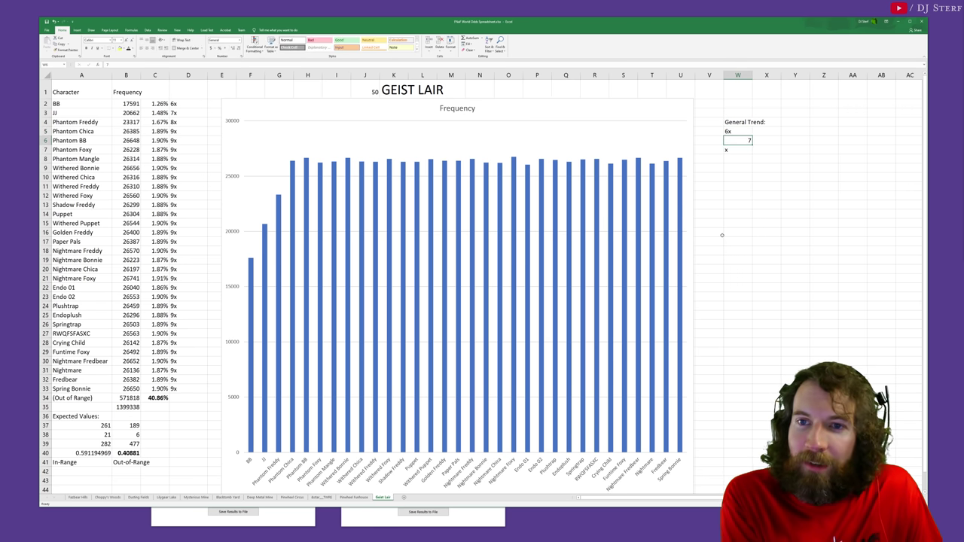
text(7x)
key(Return)
text(8x)
key(Return)
Step: Label the first trend rows BB, JJ and P. Fred
key(Left)
key(Up)
key(Up)
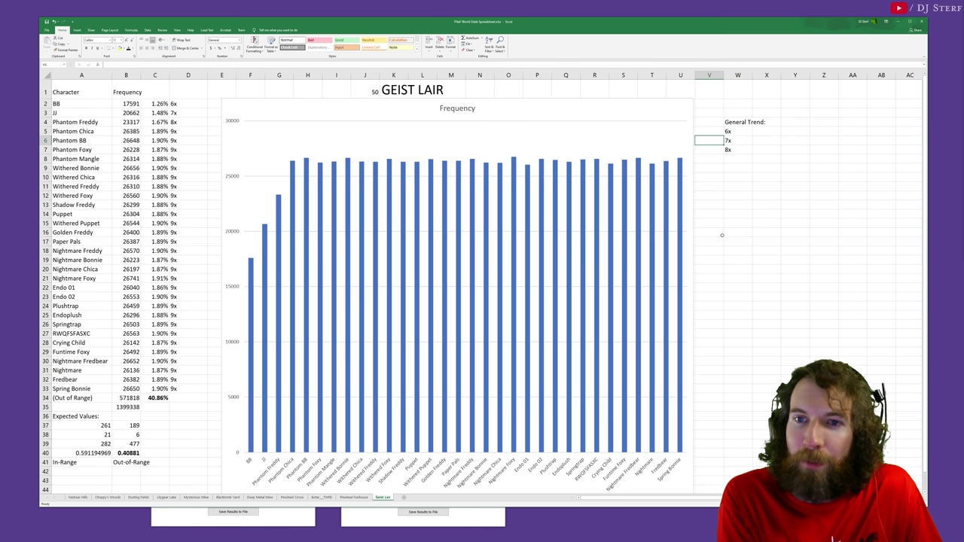
key(Up)
text(BB)
key(Return)
text(JJ)
key(Return)
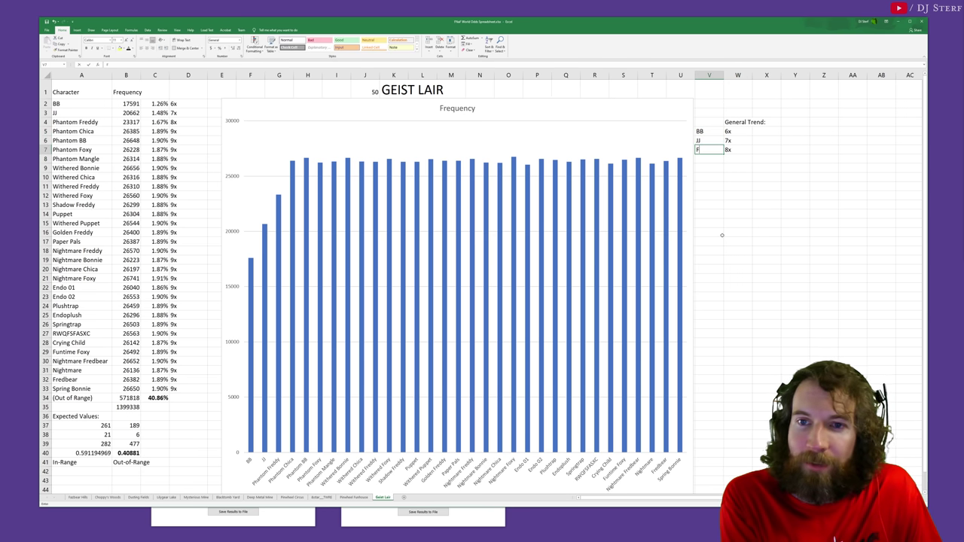
text(P. Fred)
key(Return)
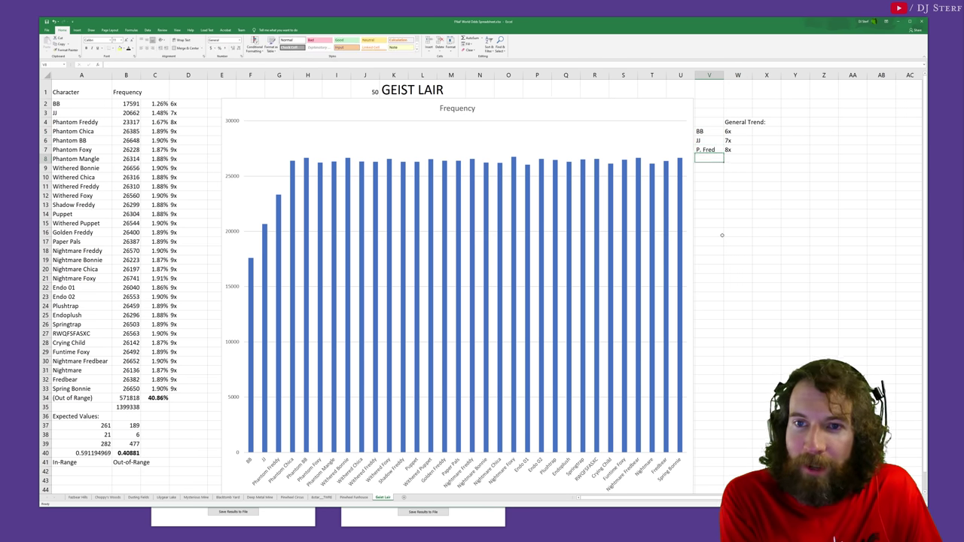
Step: Continue the trend values with 9x, an ellipsis, and 9x
key(Right)
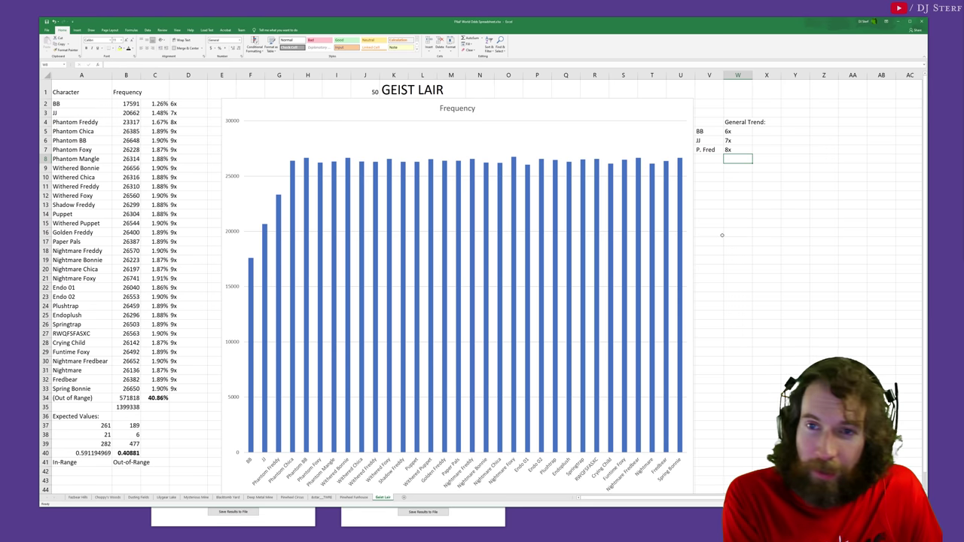
text(9x)
key(Return)
key(Return)
text(..)
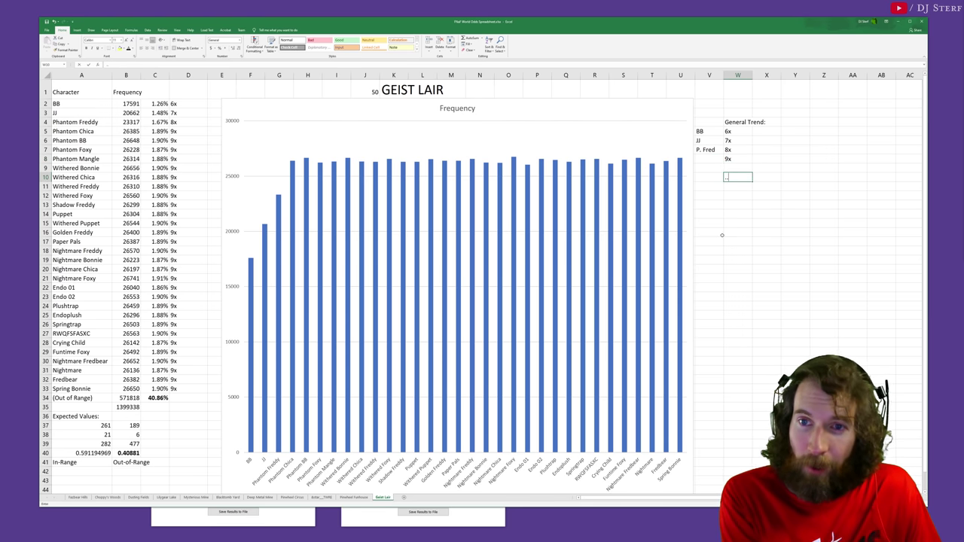
text(.)
key(Return)
key(Return)
text(9x)
key(Return)
key(Left)
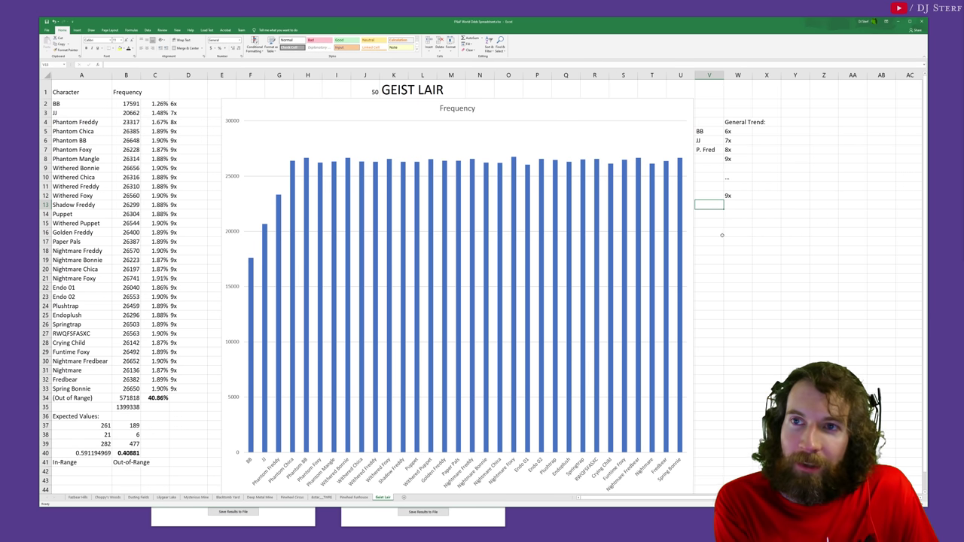
Step: Add the labels Second-to-Last, Next-to-Last and Last Unlockable in Area, then autofit column V
text(Second-to)
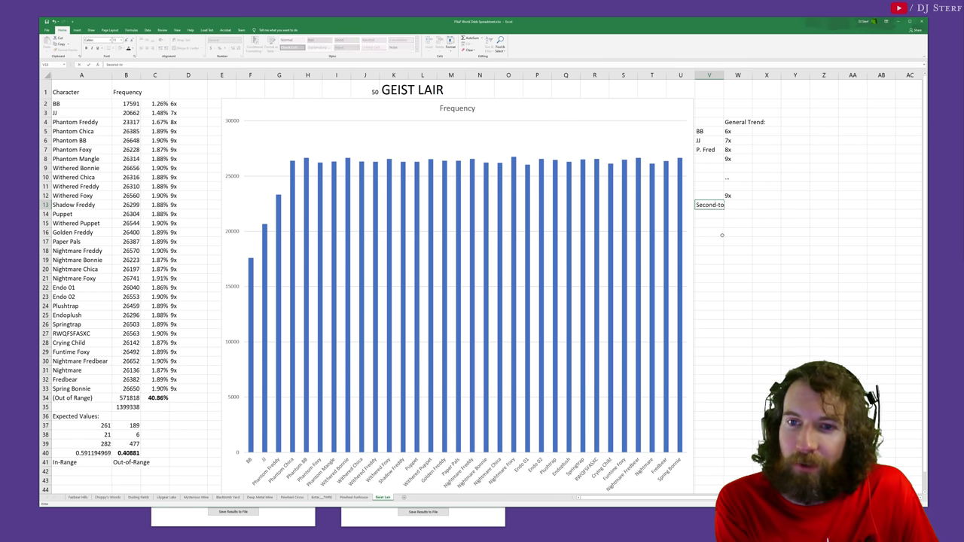
text(-Last)
key(Return)
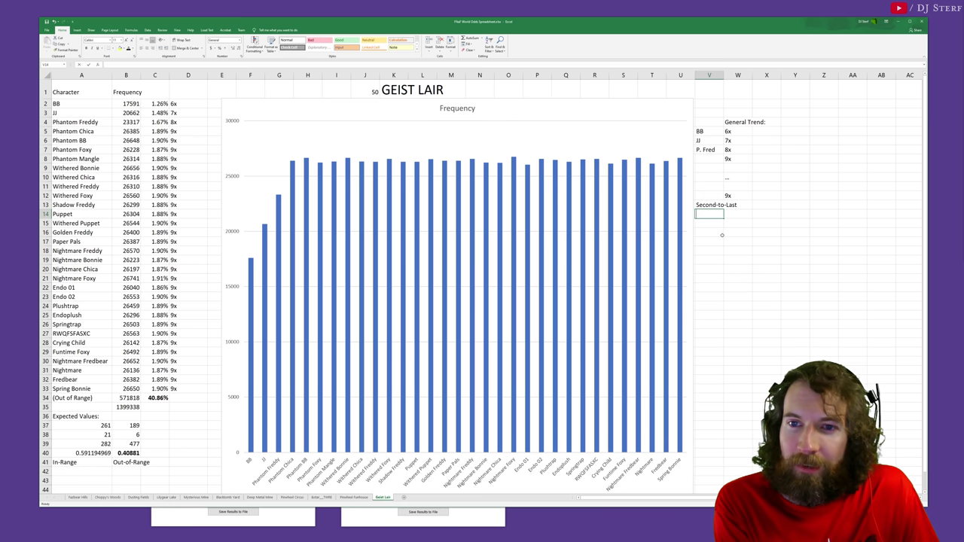
text(Next-to-Las)
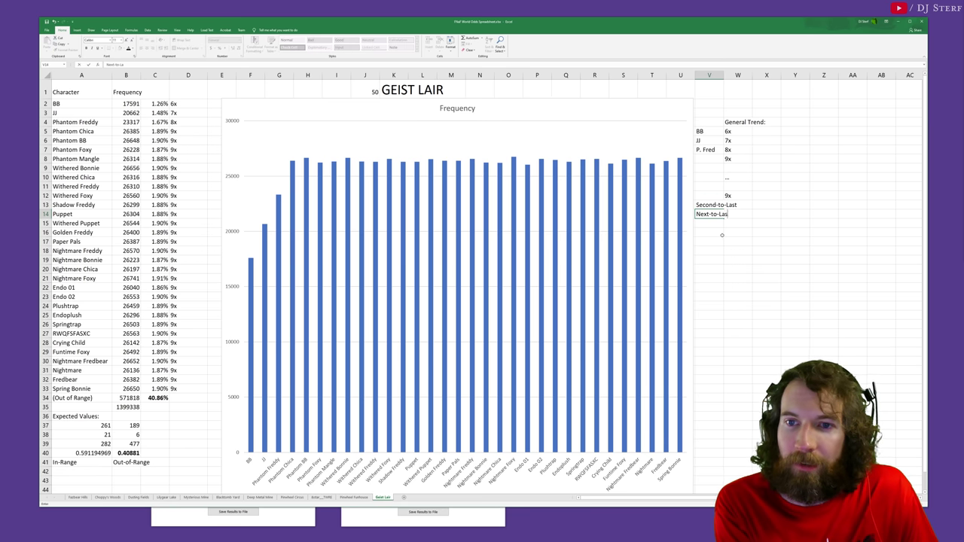
text(t)
key(Return)
text(Last)
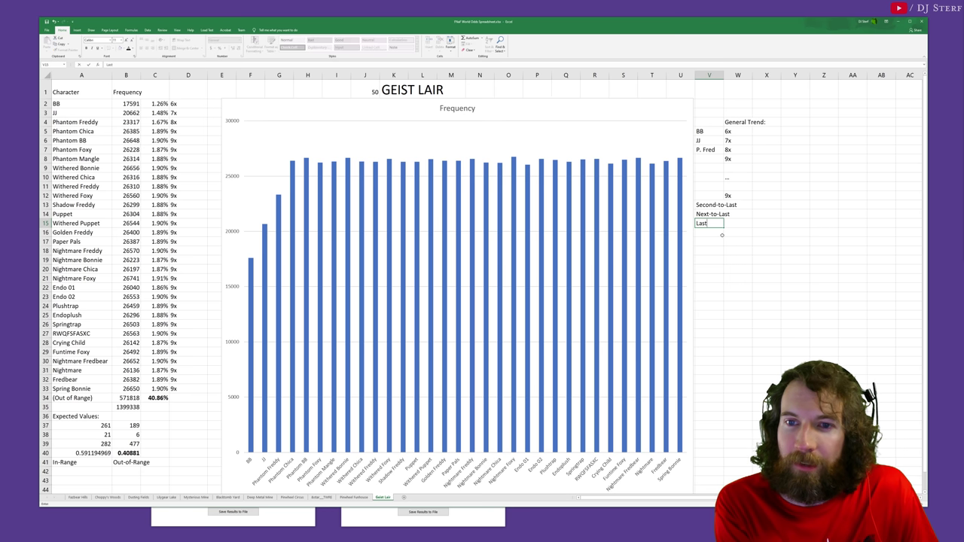
key(Tab)
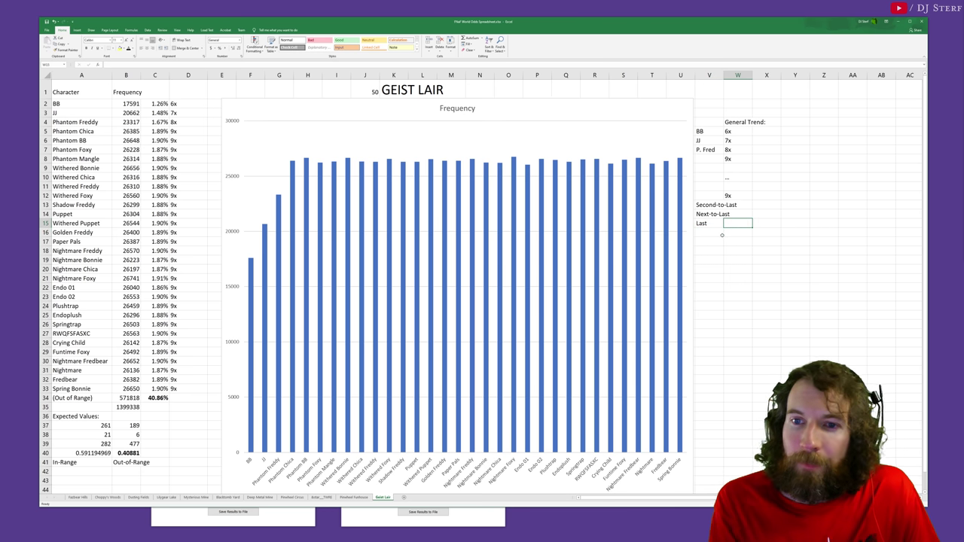
double_click(719, 225)
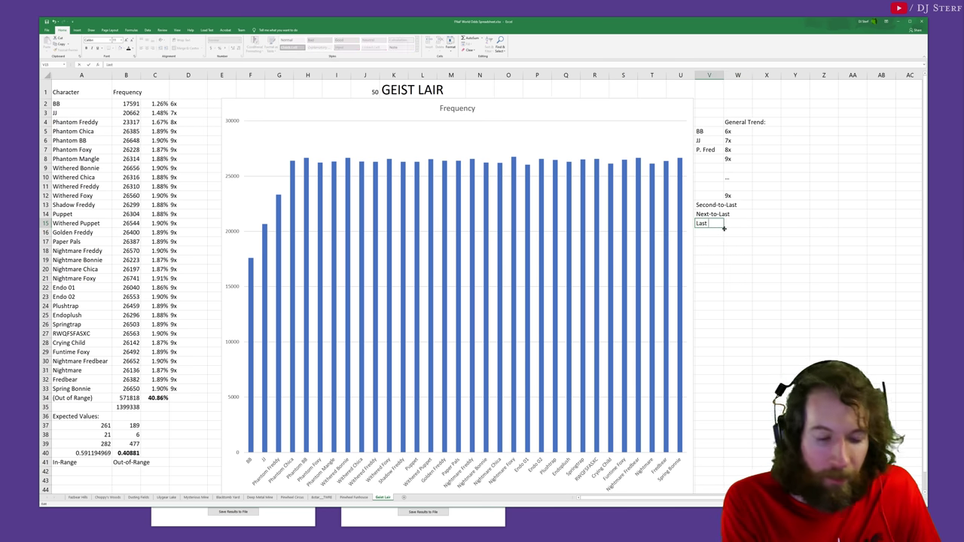
text(Unlockable in Area)
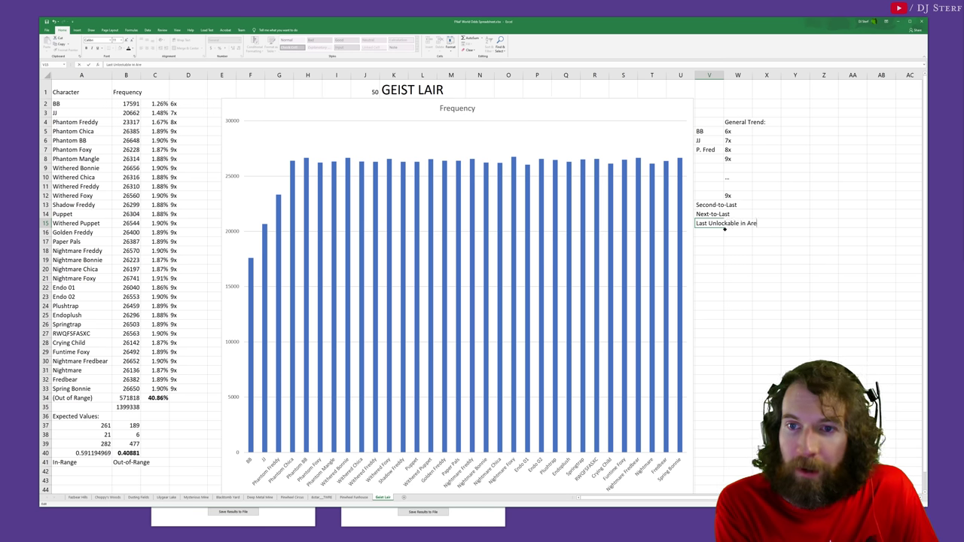
key(Return)
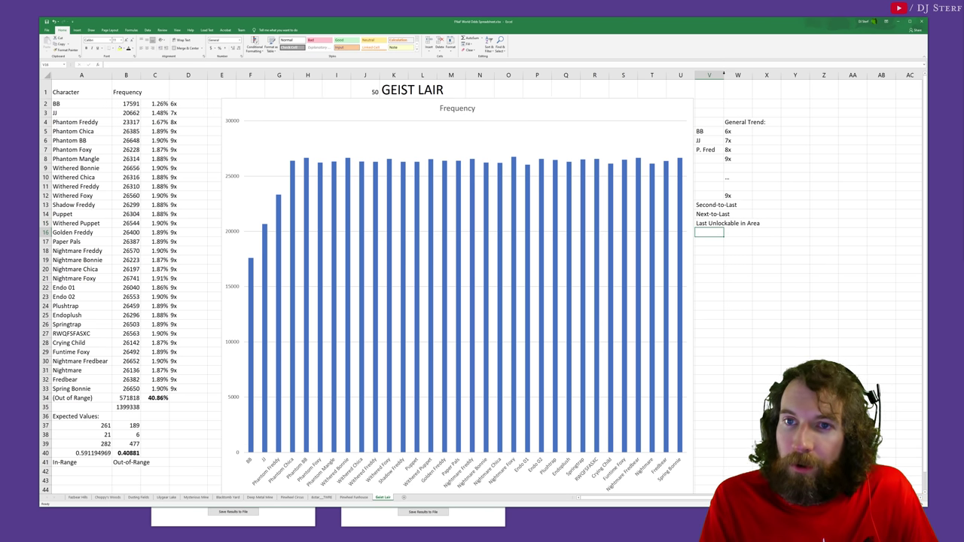
double_click(723, 74)
Step: Fill in the final trend values 3x, 2x and x
click(775, 222)
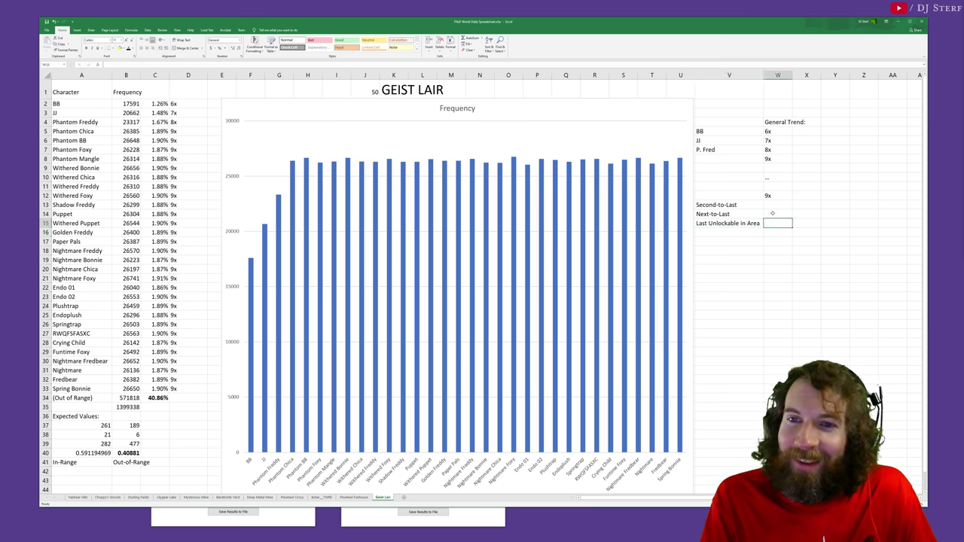
click(773, 205)
text(3x)
key(Return)
text(2)
key(Return)
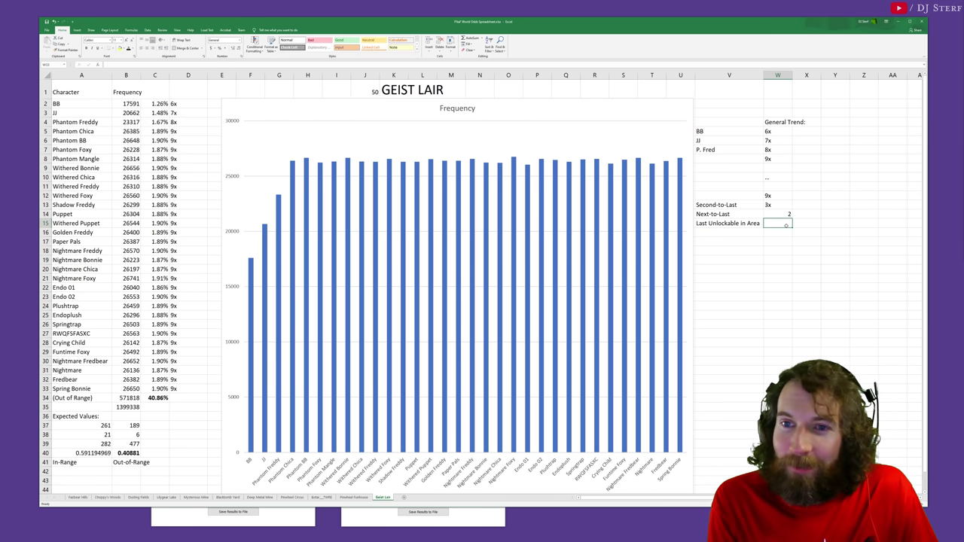
key(Up)
text(2x)
key(Return)
text(x)
key(Return)
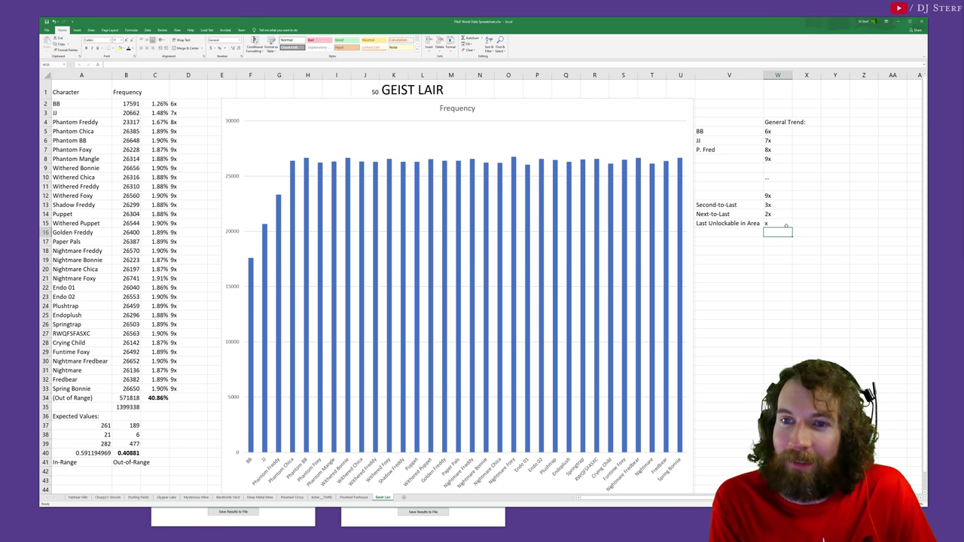
key(Return)
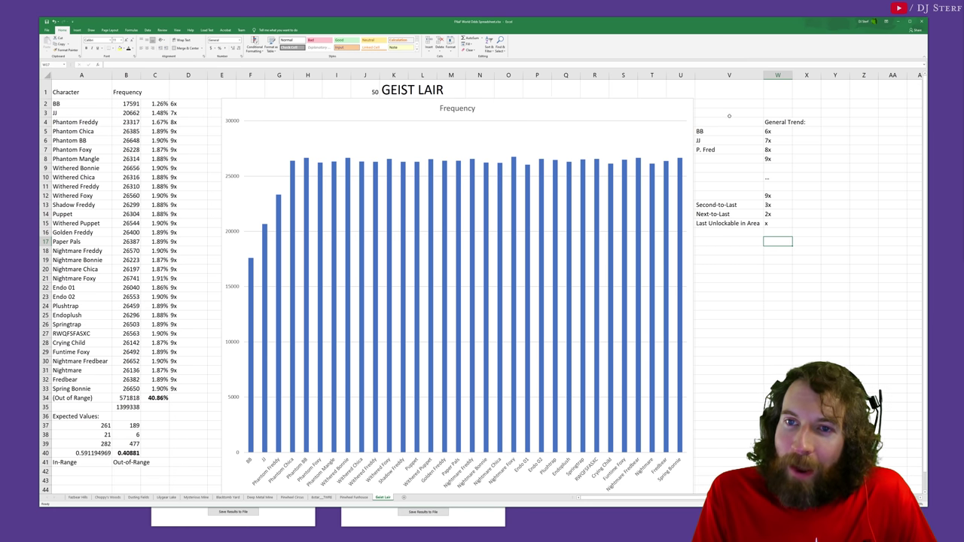
Step: Select the finished General Trend key to review it
drag(729, 120, 776, 223)
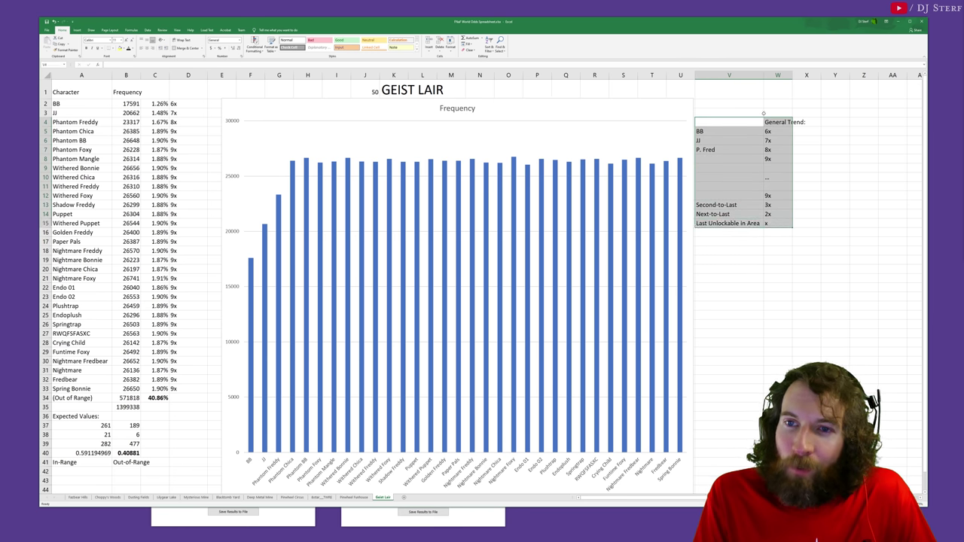
key(shift+Up)
key(shift+Up)
key(shift+Up)
key(shift+Up)
key(shift+Up)
key(shift+Up)
key(shift+Up)
key(shift+Up)
key(shift+Up)
key(shift+Up)
key(shift+Up)
key(shift+Left)
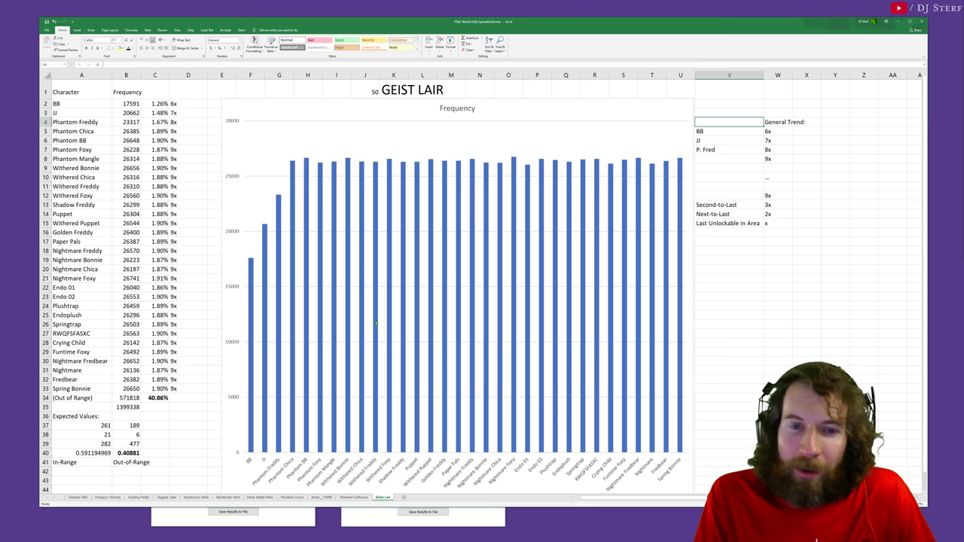
click(346, 497)
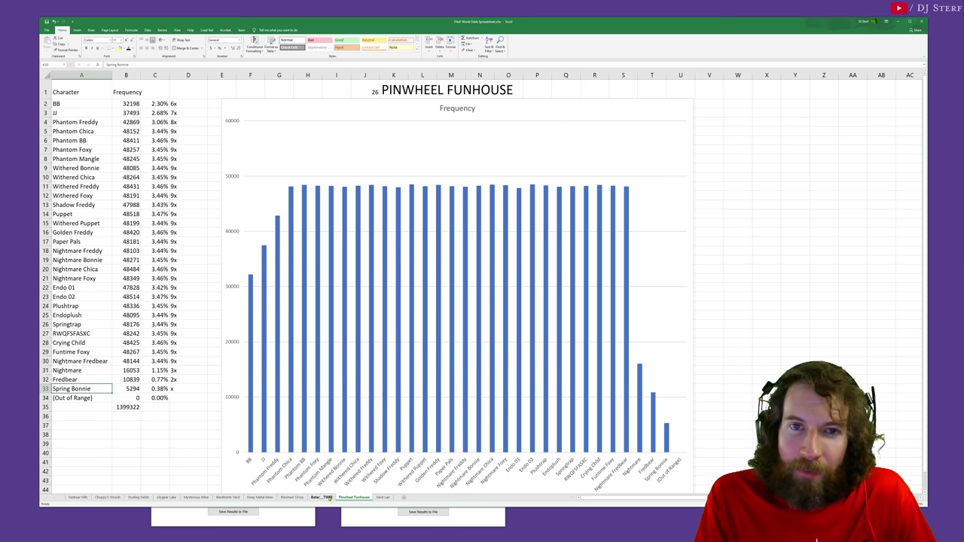
Step: Browse the location sheets back to Fazbear Hills, then return to Geist Lair
click(324, 498)
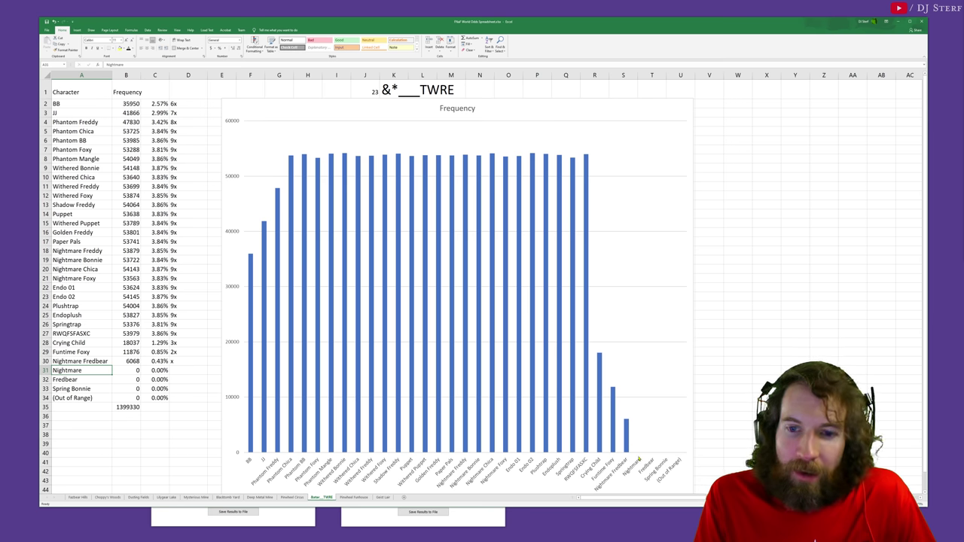
click(292, 497)
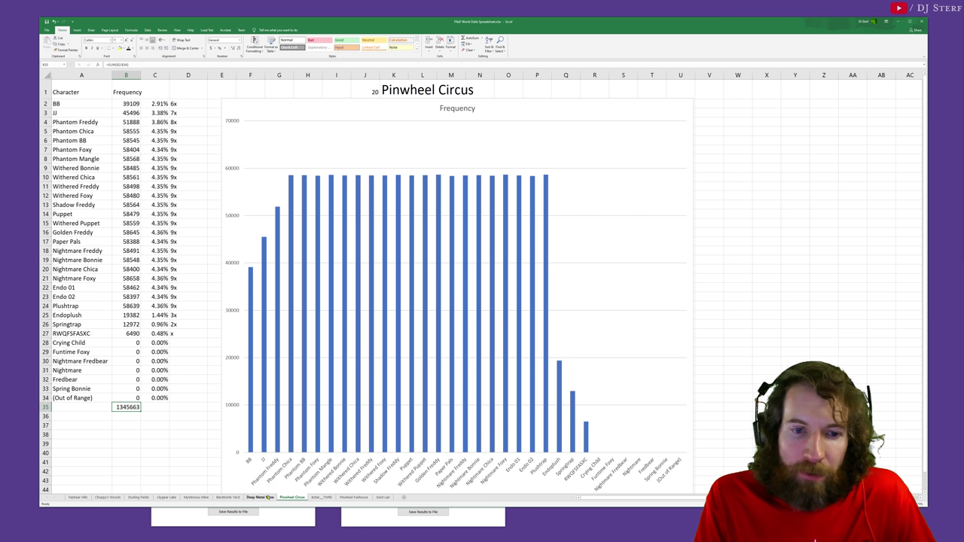
click(371, 91)
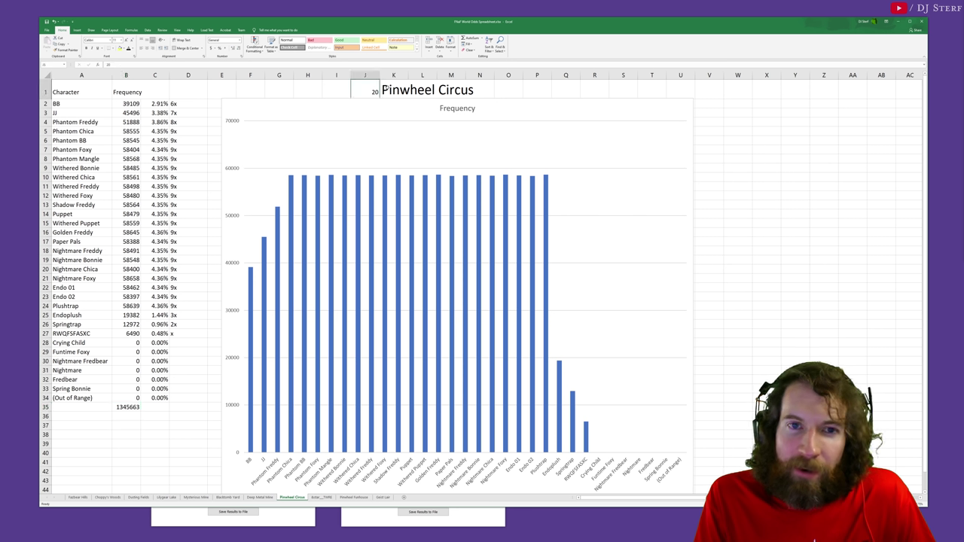
click(260, 497)
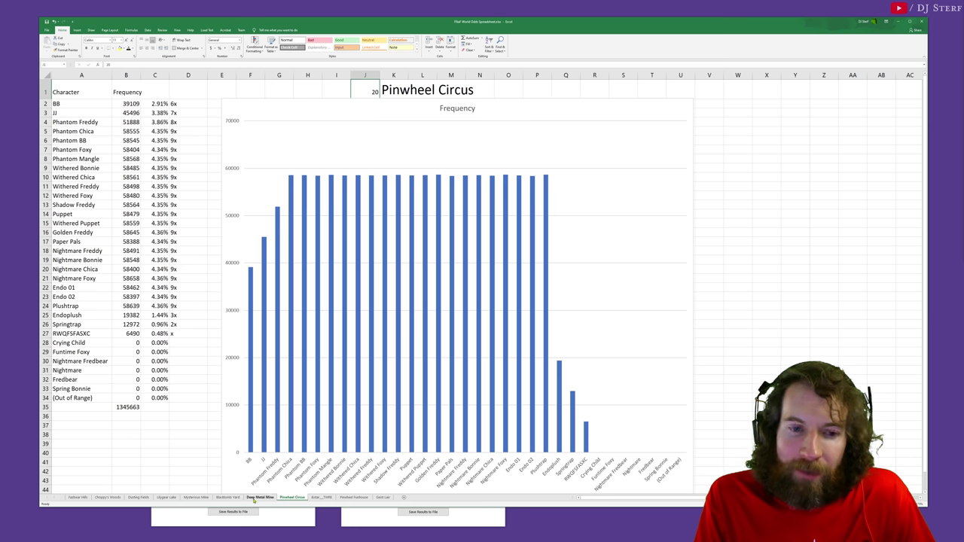
click(228, 497)
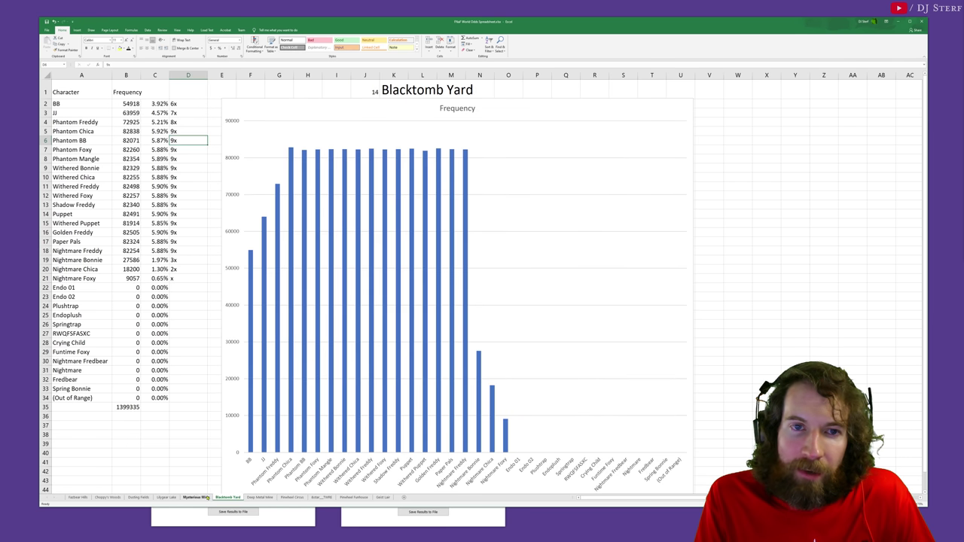
click(196, 498)
click(167, 498)
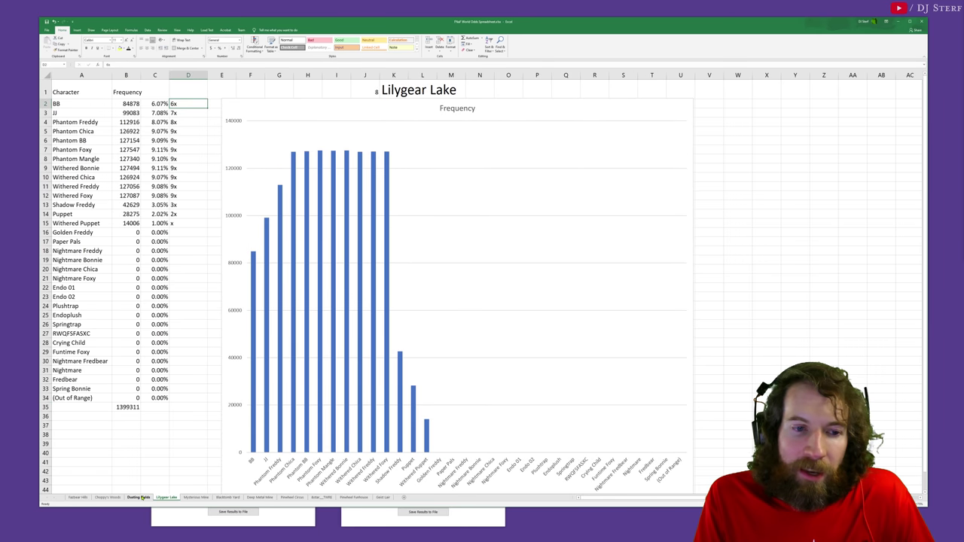
click(139, 498)
click(107, 498)
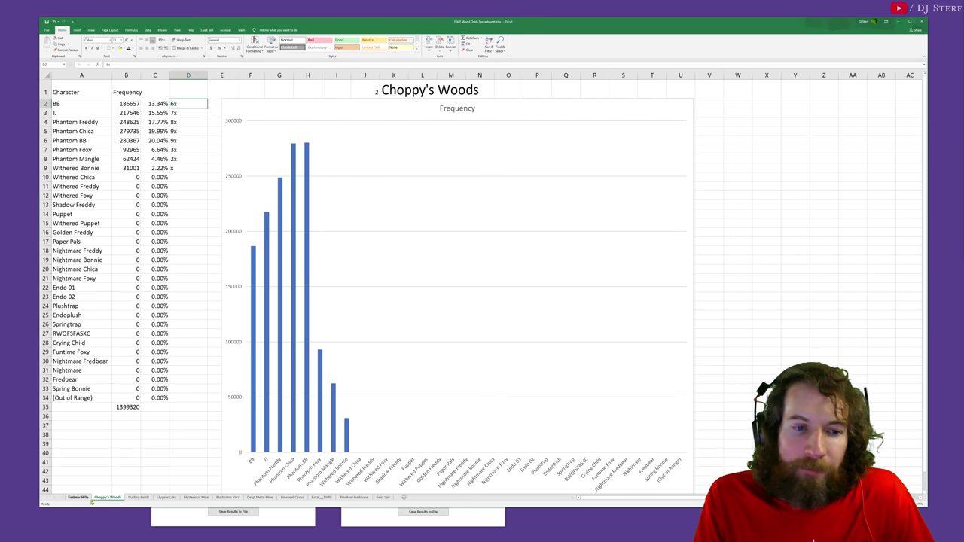
click(79, 498)
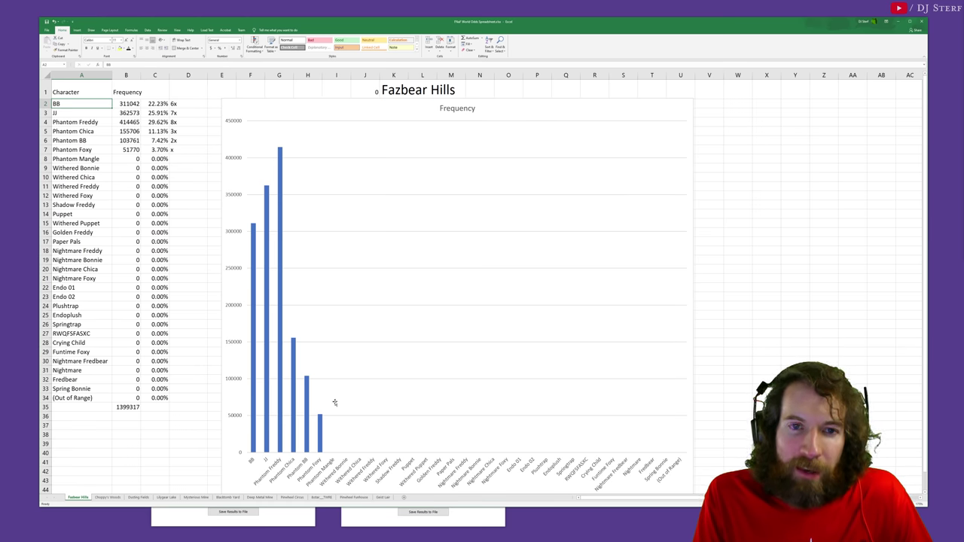
click(354, 497)
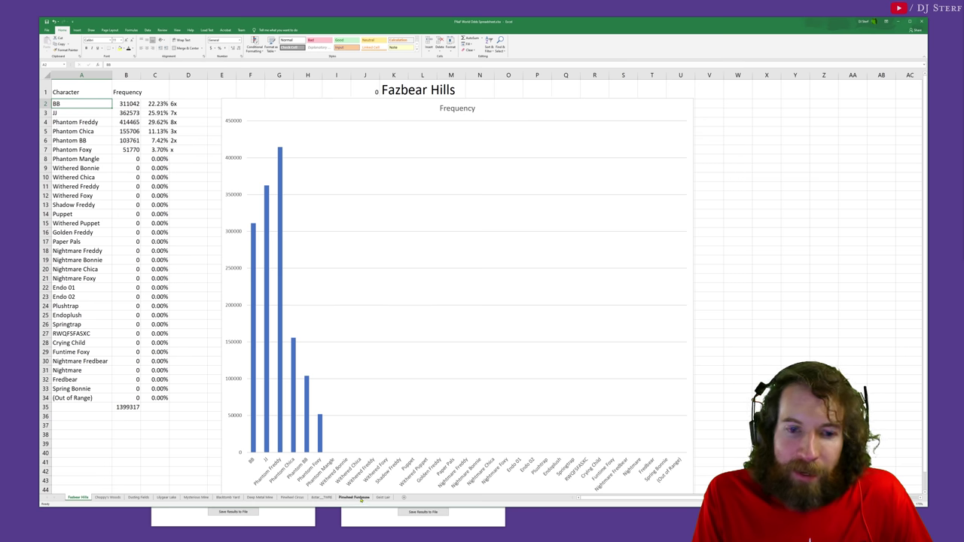
click(382, 498)
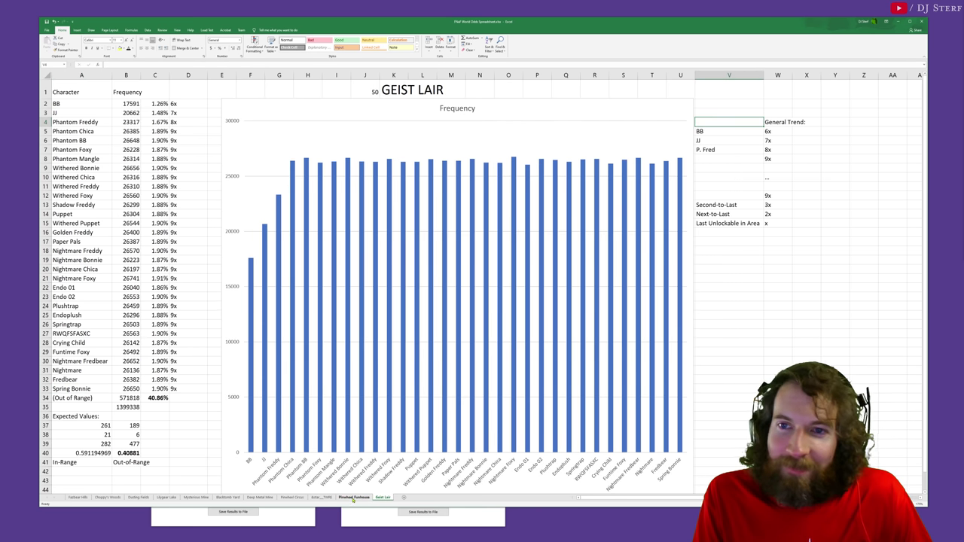
click(354, 498)
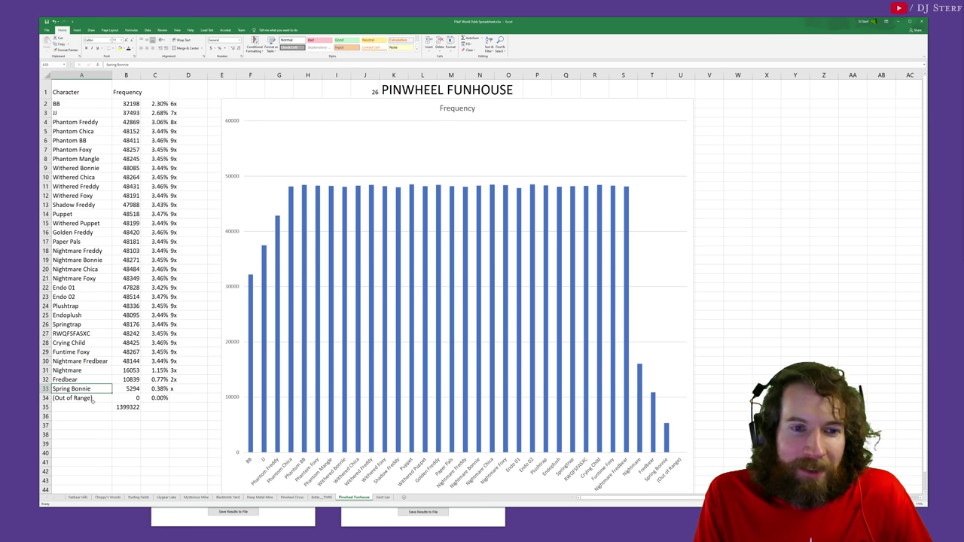
click(381, 498)
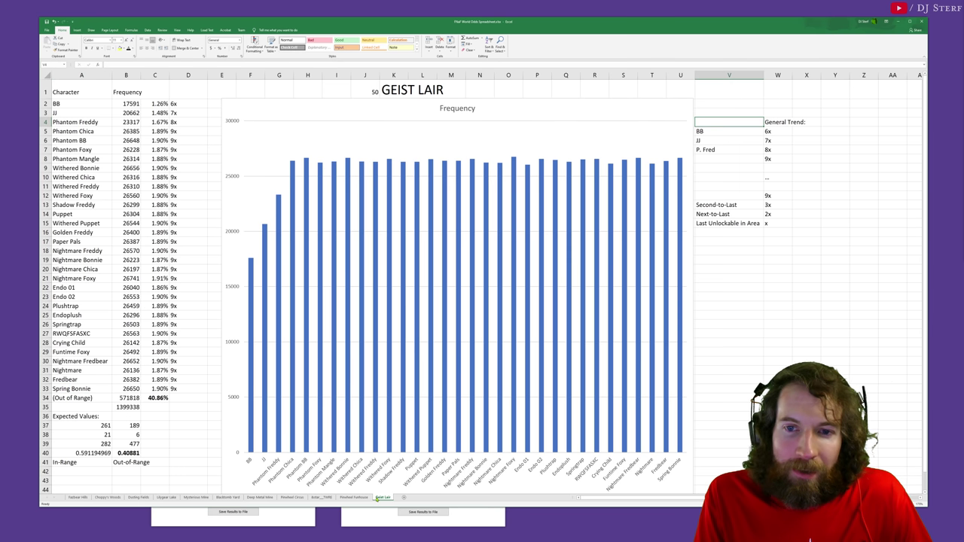
Step: Select the Geist Lair frequency chart to reveal its source range
click(73, 398)
click(73, 379)
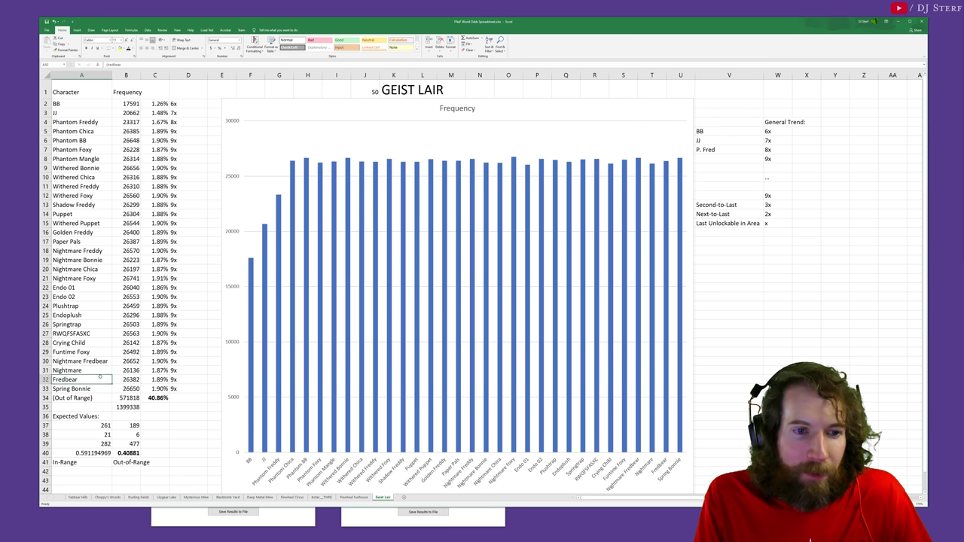
click(329, 100)
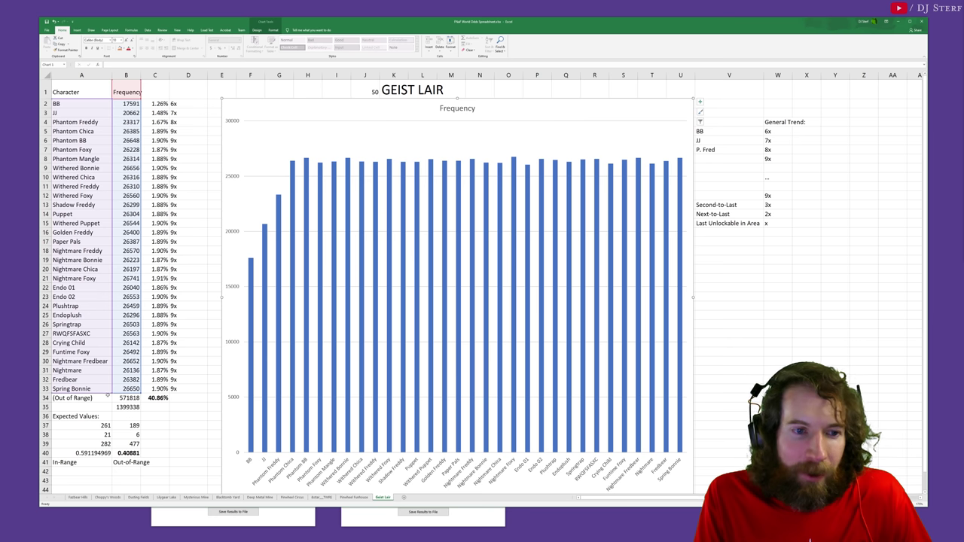
Step: Extend the chart source to row 34 so the 571818 Out of Range bar returns
click(108, 390)
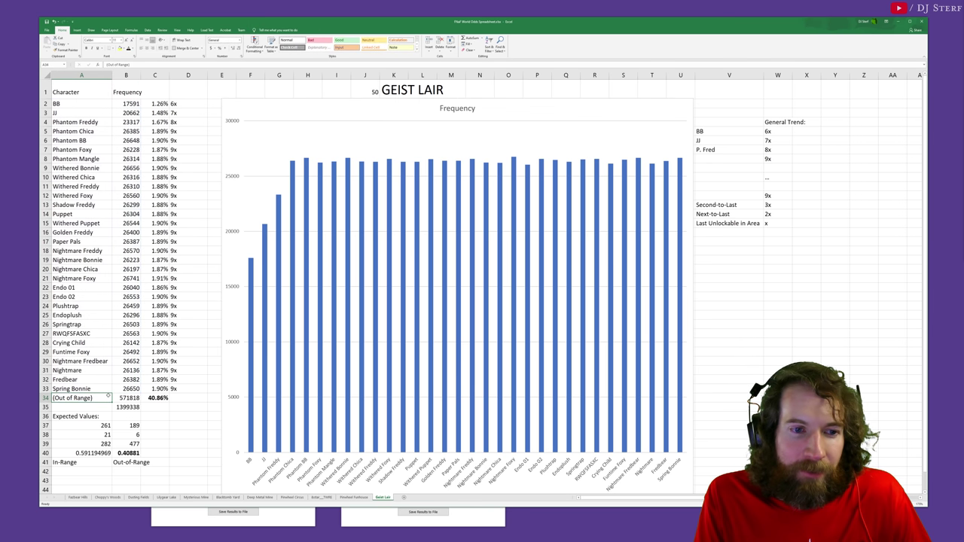
click(350, 110)
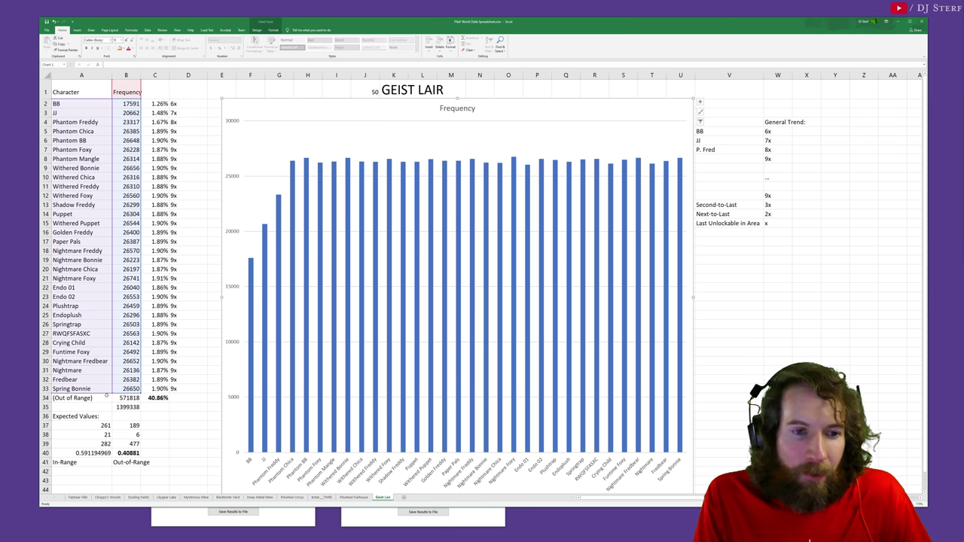
drag(110, 392, 110, 400)
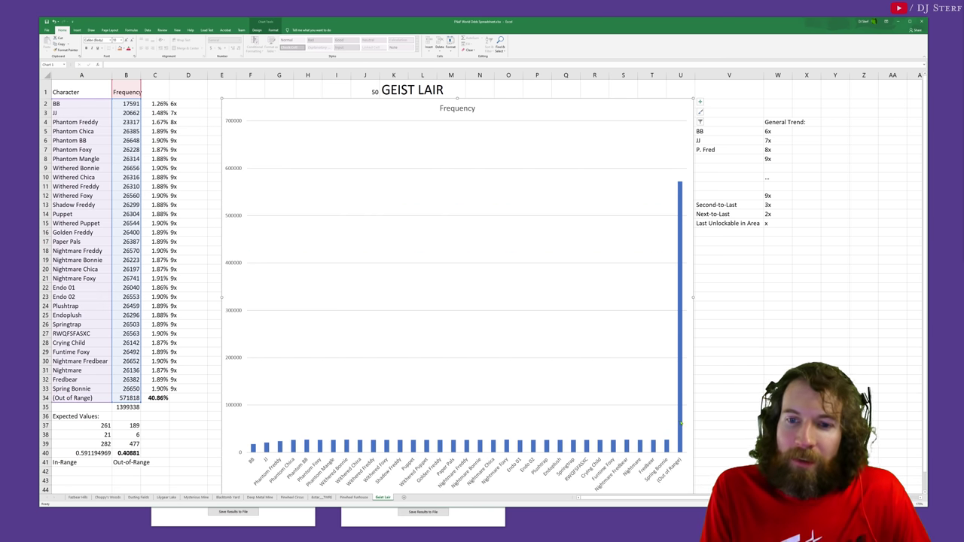
click(680, 412)
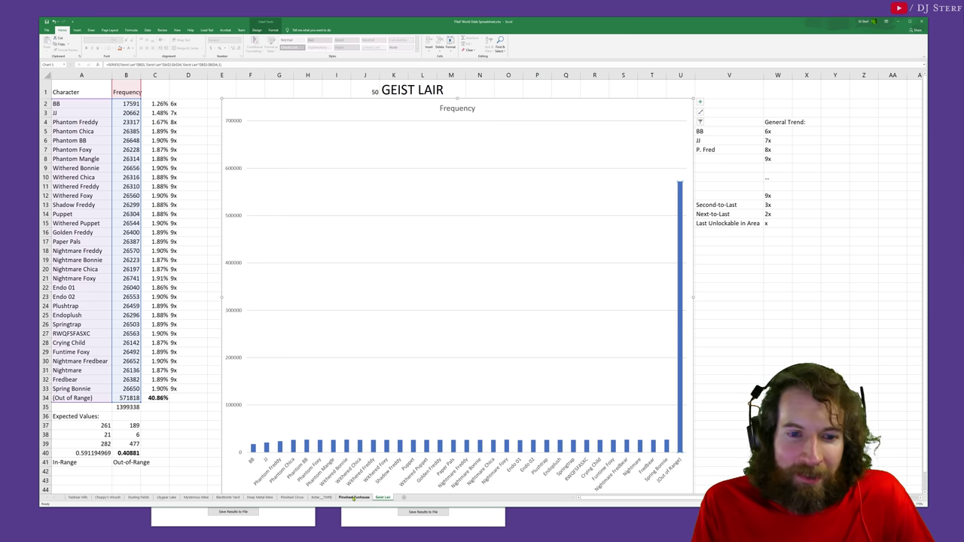
click(353, 498)
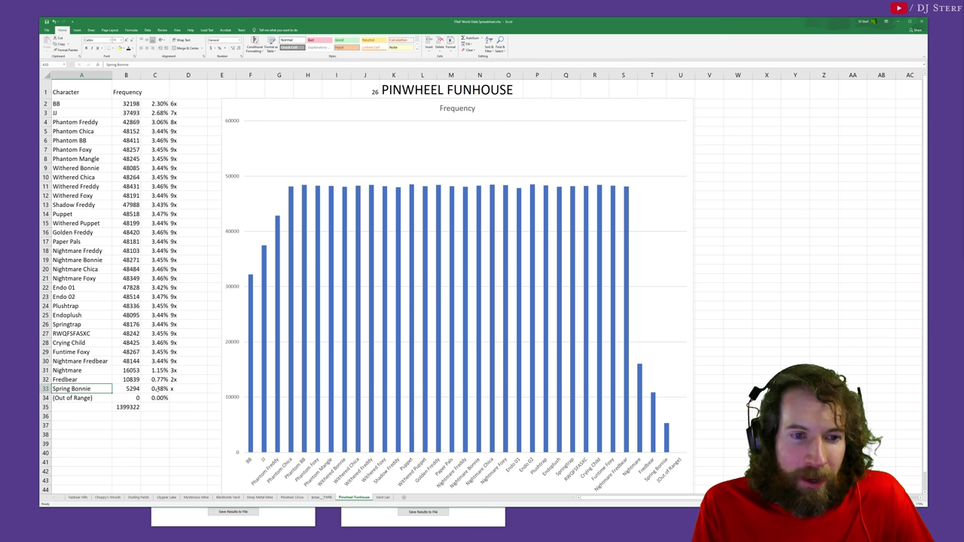
Step: Inspect Pinwheel Funhouse's Spring Bonnie frequency and percentage formula in row 33, then return to Geist Lair
click(154, 389)
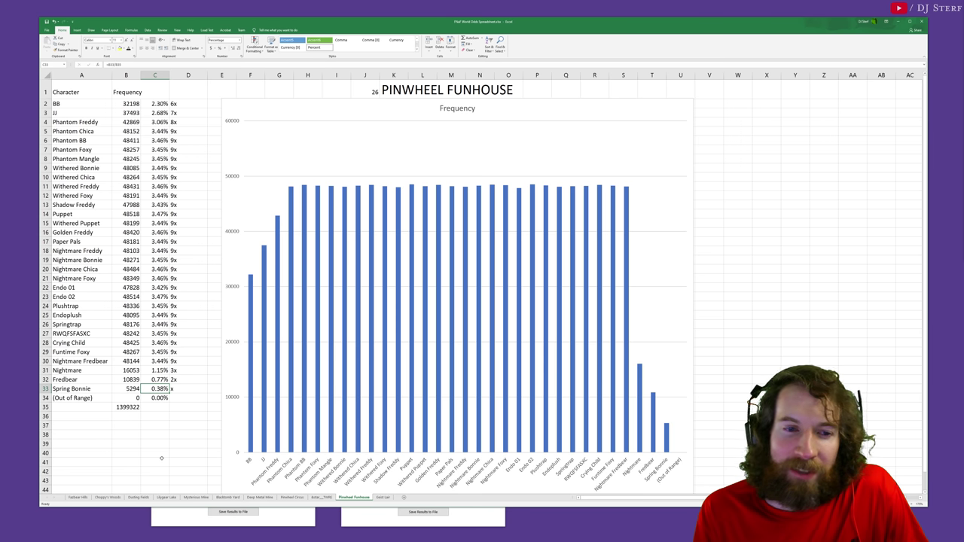
click(323, 498)
click(350, 497)
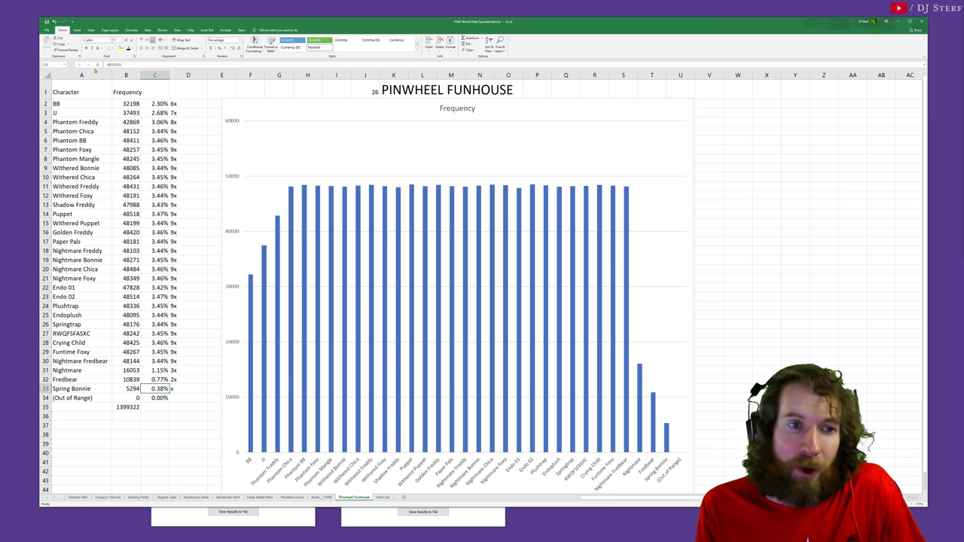
click(125, 388)
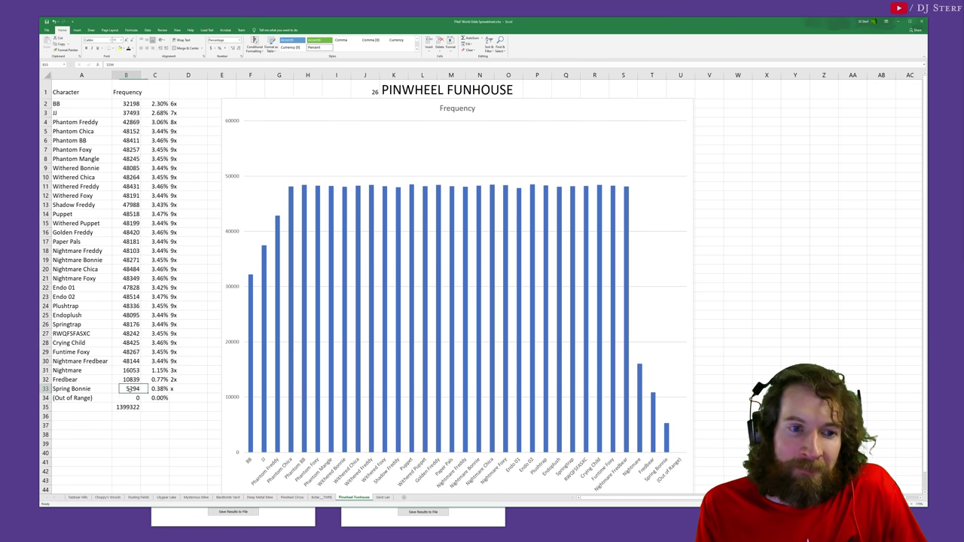
click(90, 389)
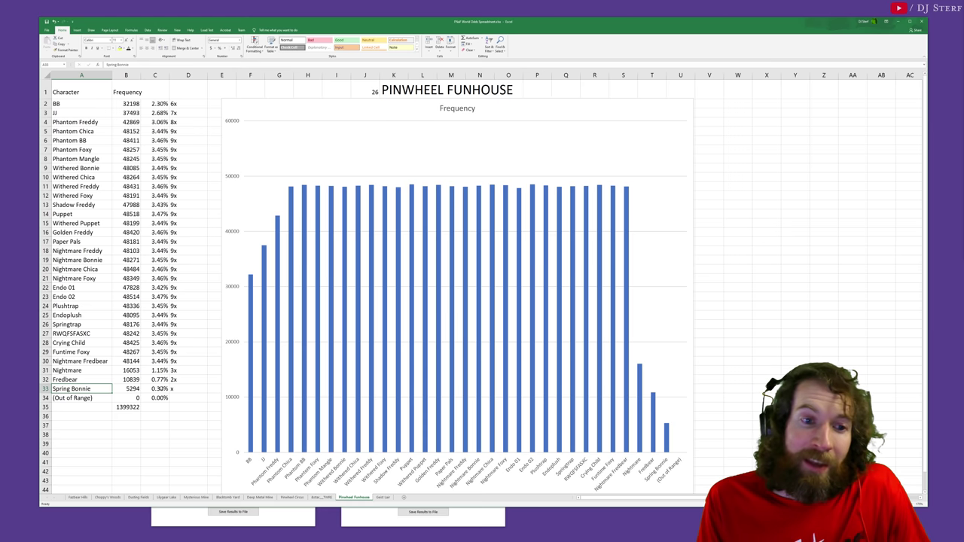
click(160, 388)
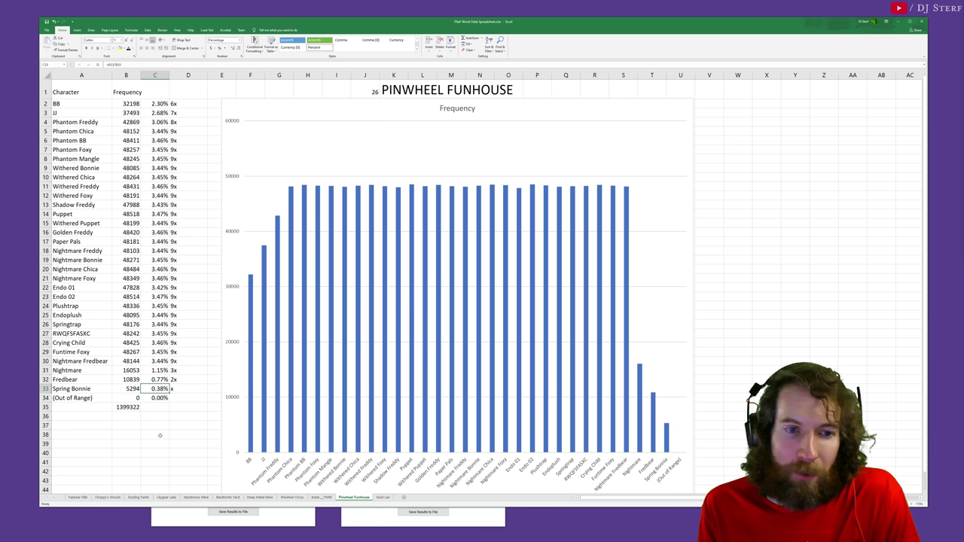
click(381, 497)
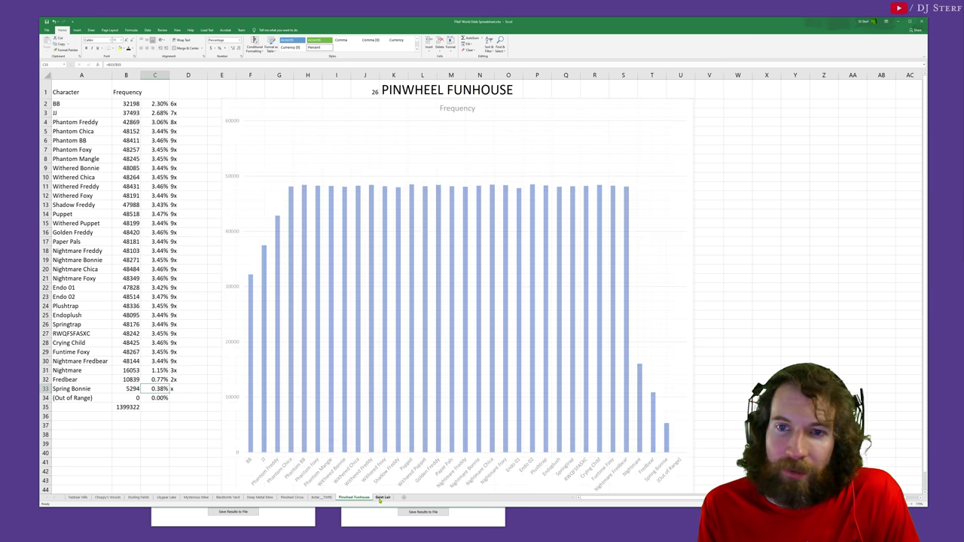
Step: Go back through the location sheets to Pinwheel Circus and check its total in B35
drag(780, 228, 704, 121)
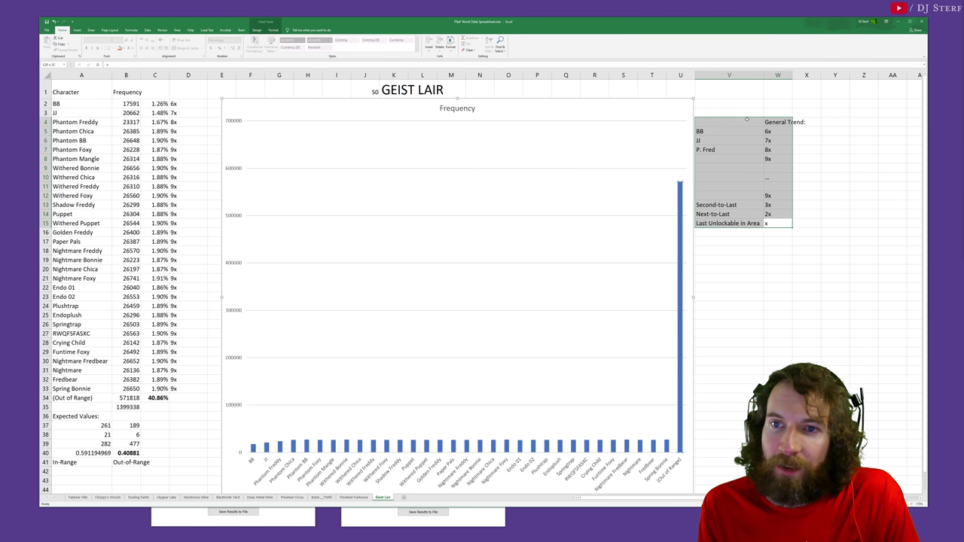
click(780, 120)
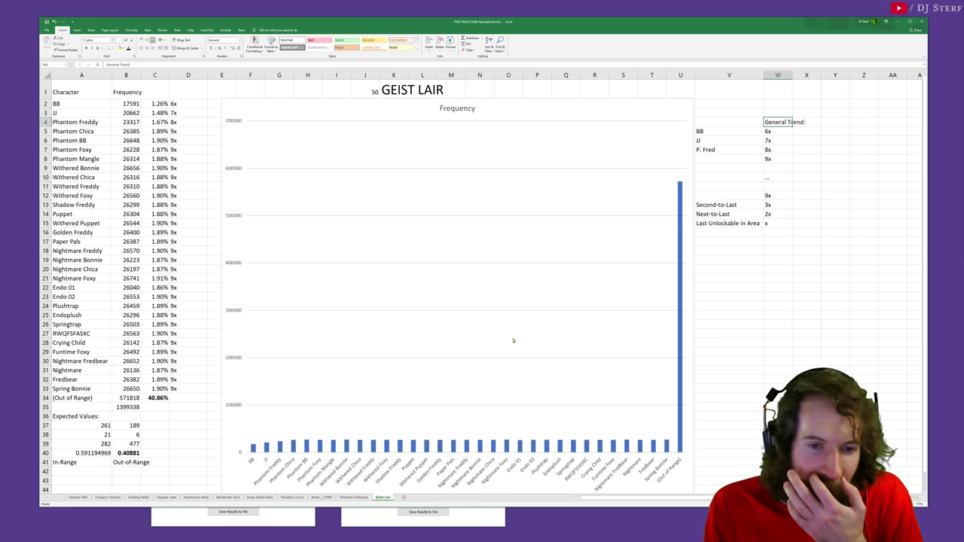
click(325, 498)
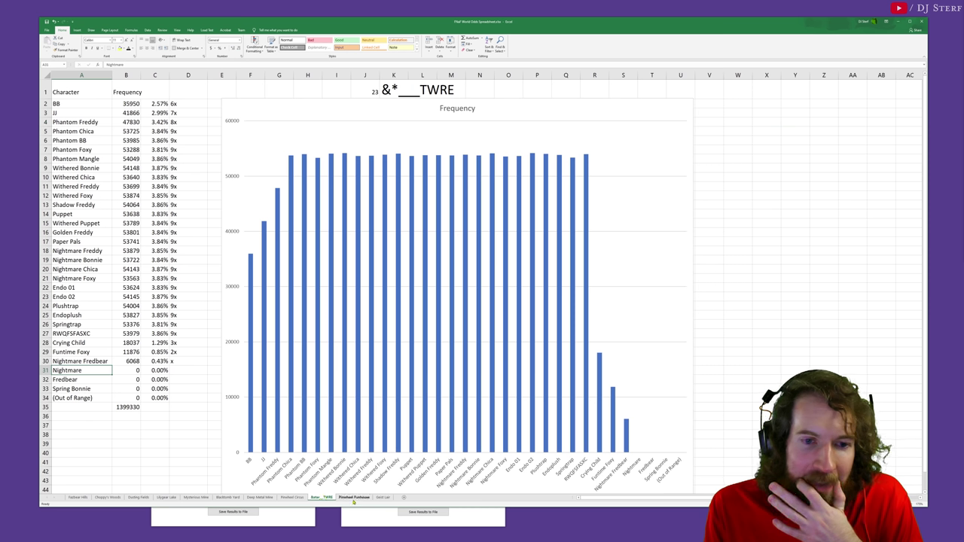
click(353, 497)
click(293, 498)
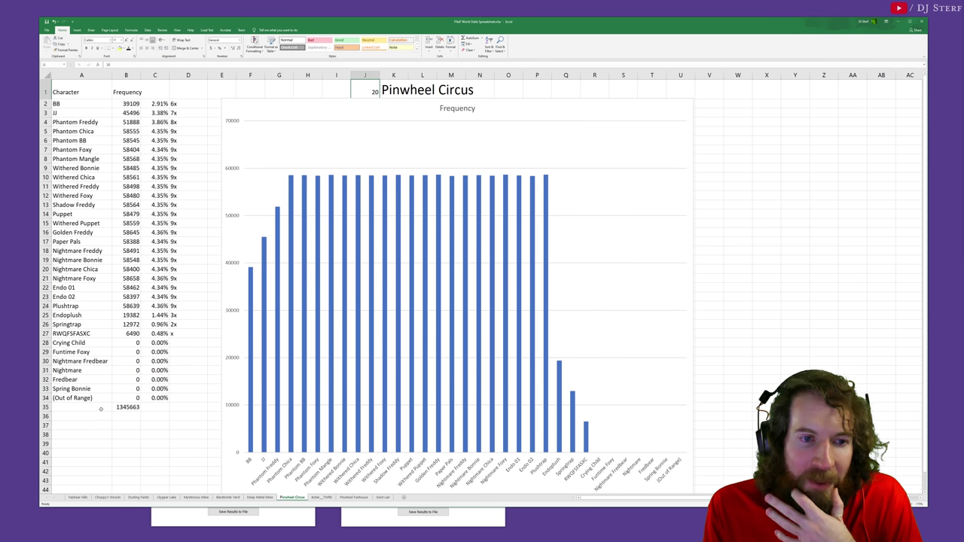
click(127, 406)
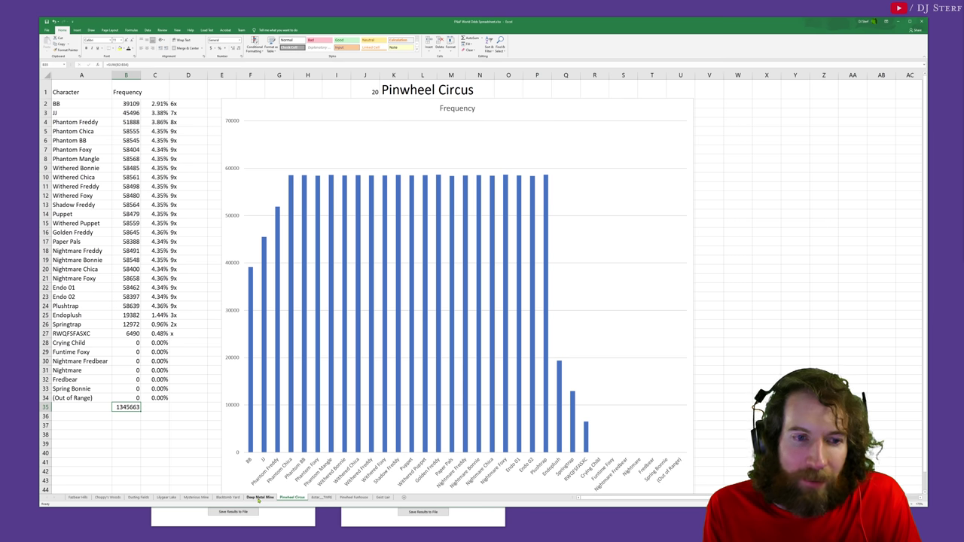
Step: Step past Deep Metal Mine and Blacktomb Yard to reach the Mysterious Mine sheet
click(259, 497)
click(229, 497)
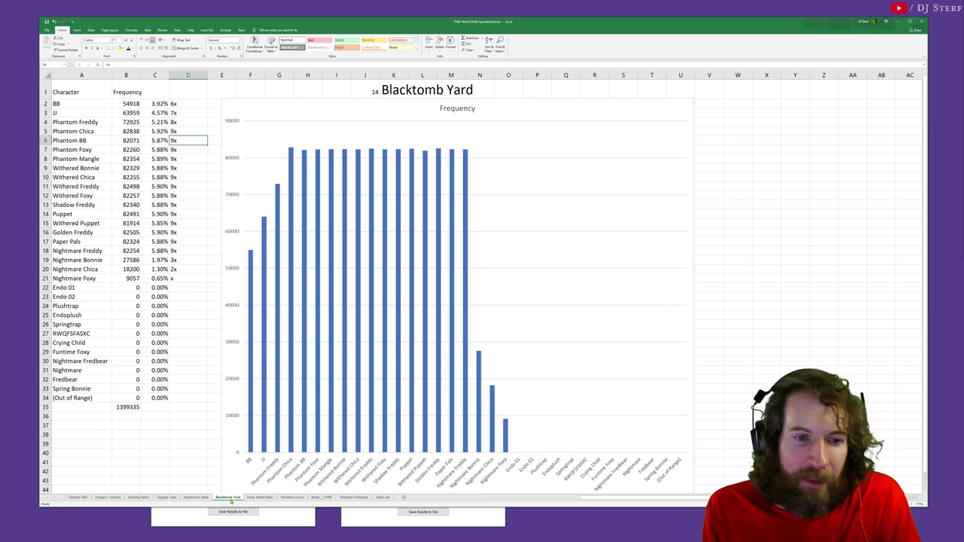
click(195, 497)
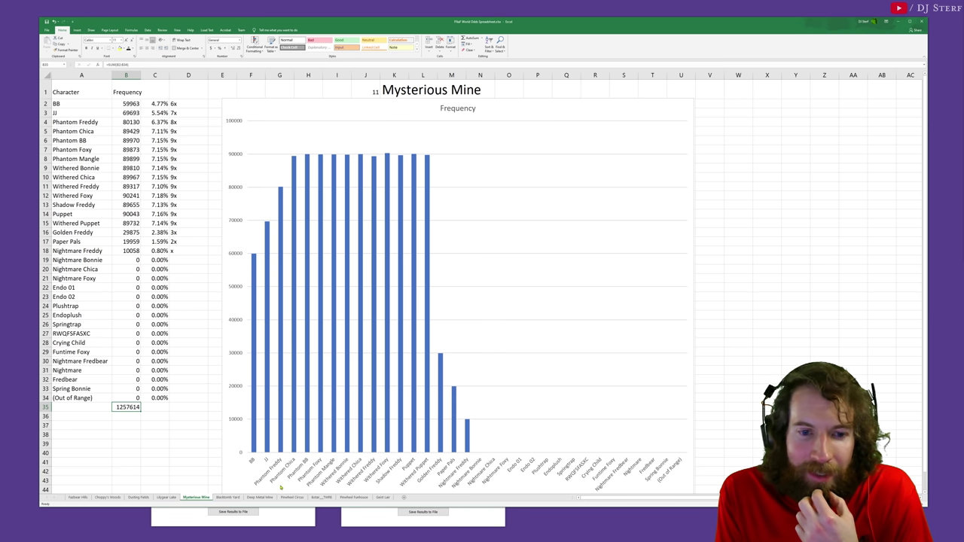
Step: Copy the Blacktomb Yard total from B35, then cancel a formula started in Mysterious Mine B36
click(115, 414)
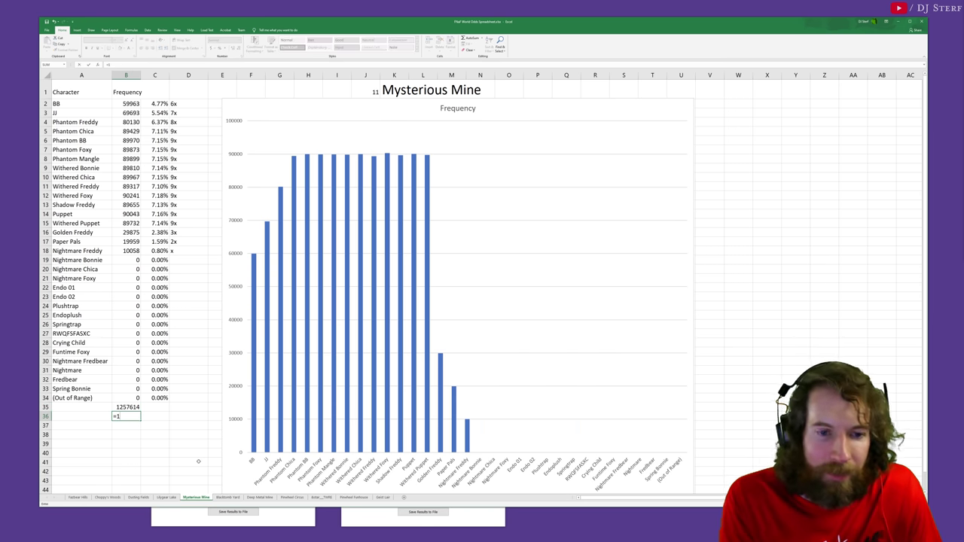
click(234, 498)
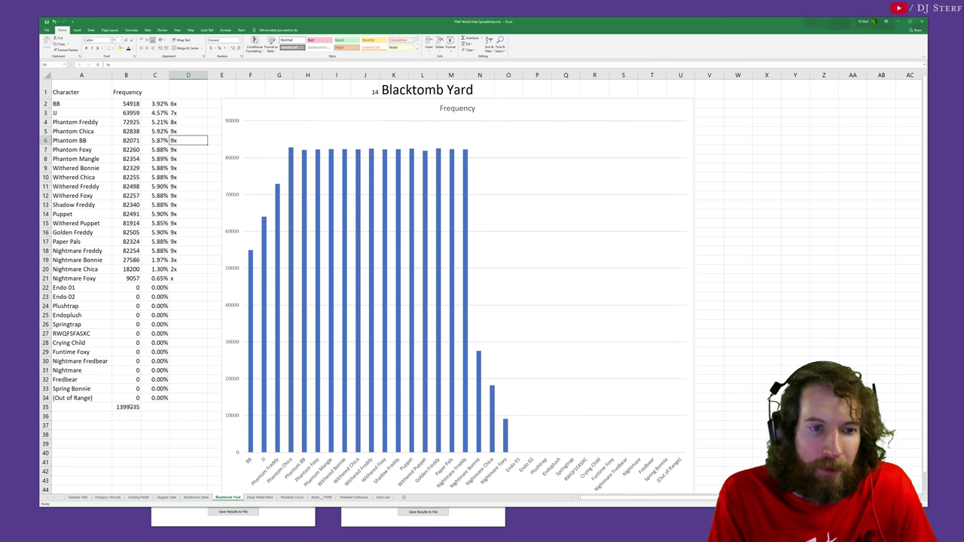
click(128, 406)
key(ctrl+c)
click(195, 498)
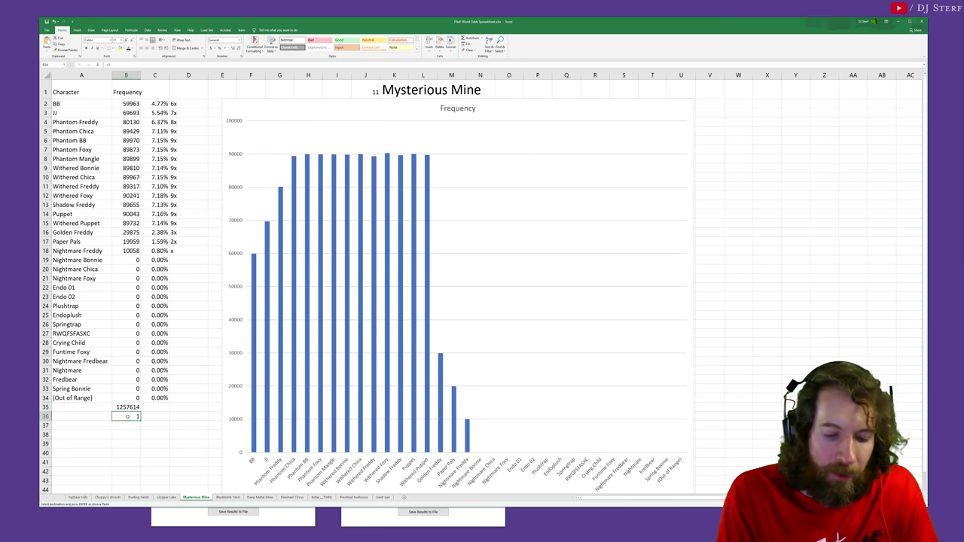
text(=)
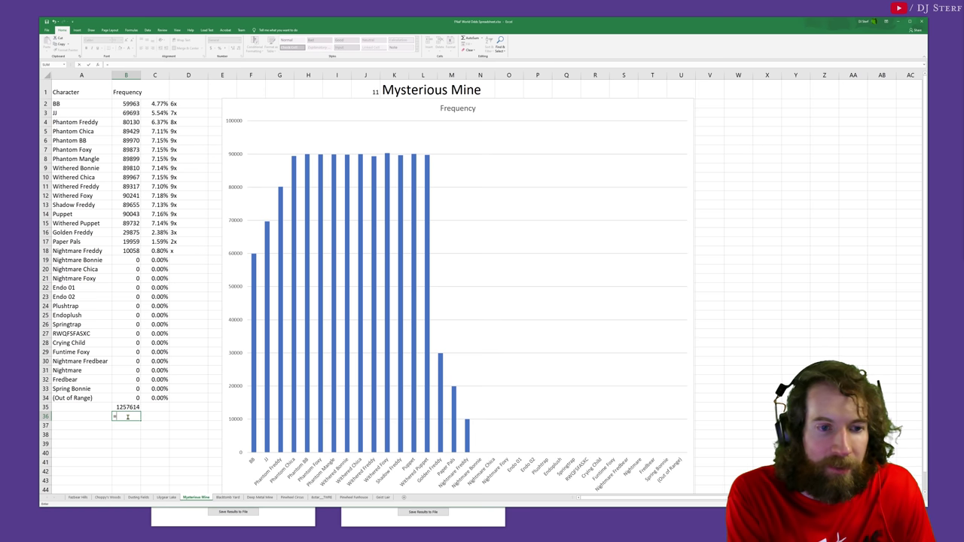
key(Down)
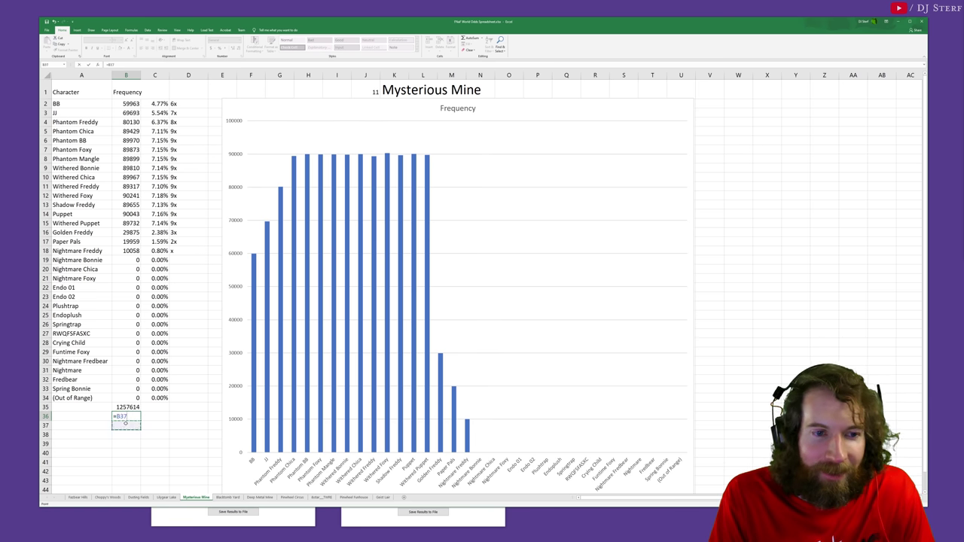
key(Escape)
Step: Paste the copied Blacktomb Yard total into Mysterious Mine B36, then delete it
key(ctrl+Page_Down)
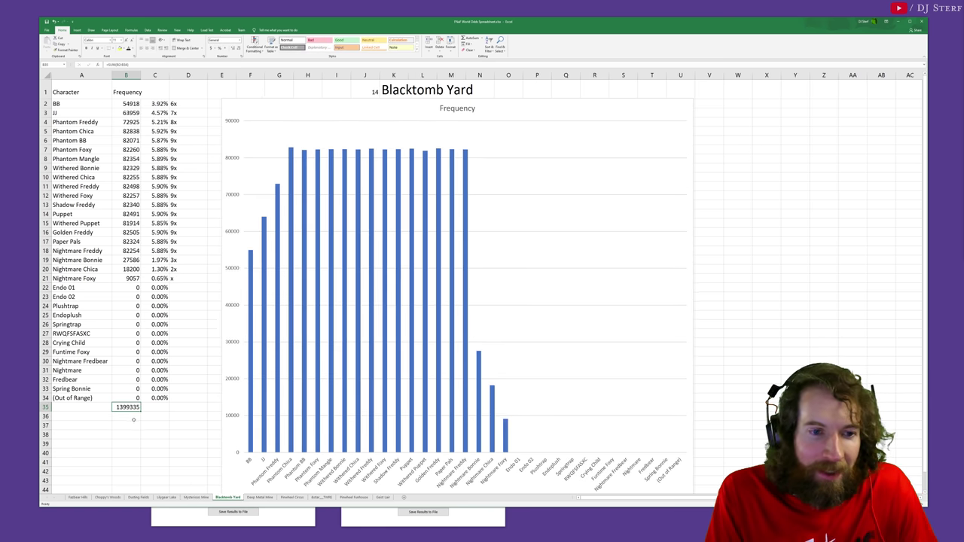
key(ctrl+Page_Up)
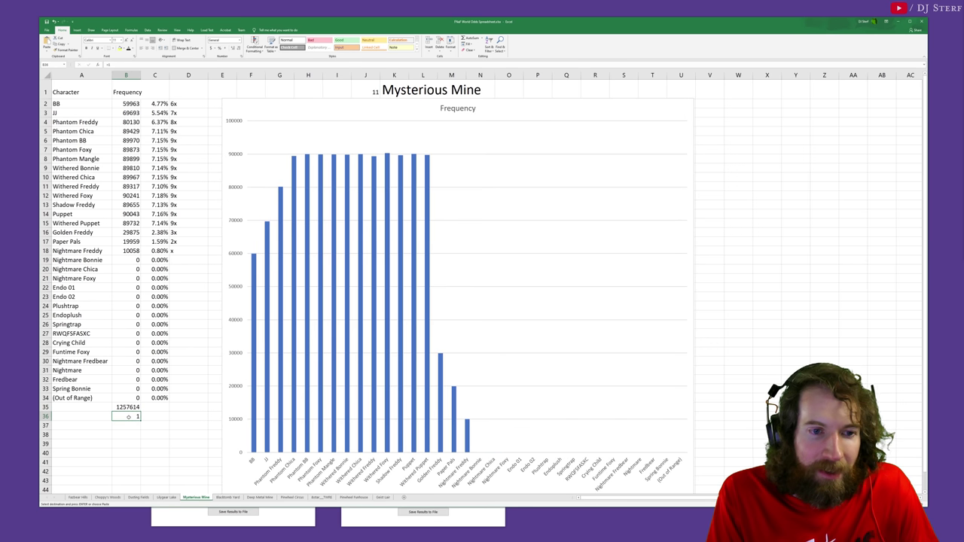
key(ctrl+v)
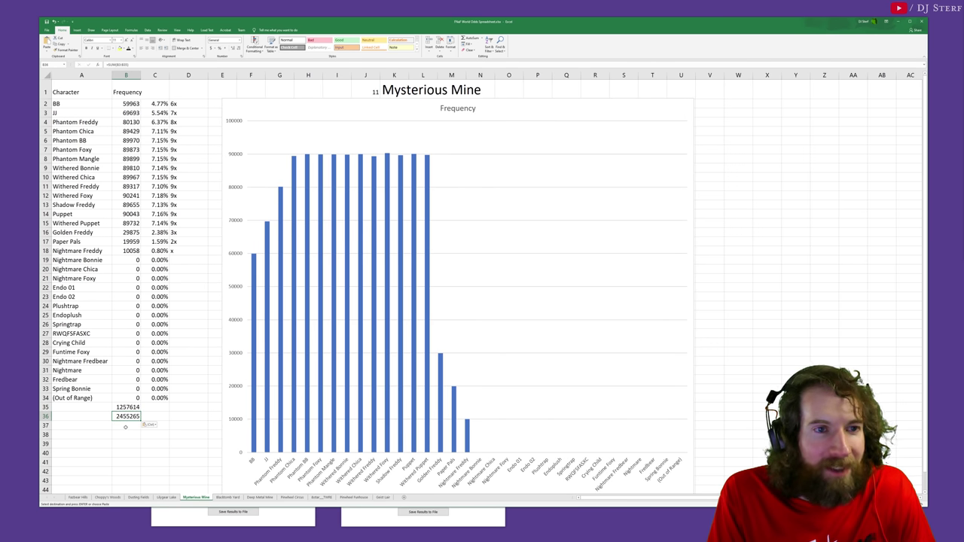
key(Delete)
click(125, 426)
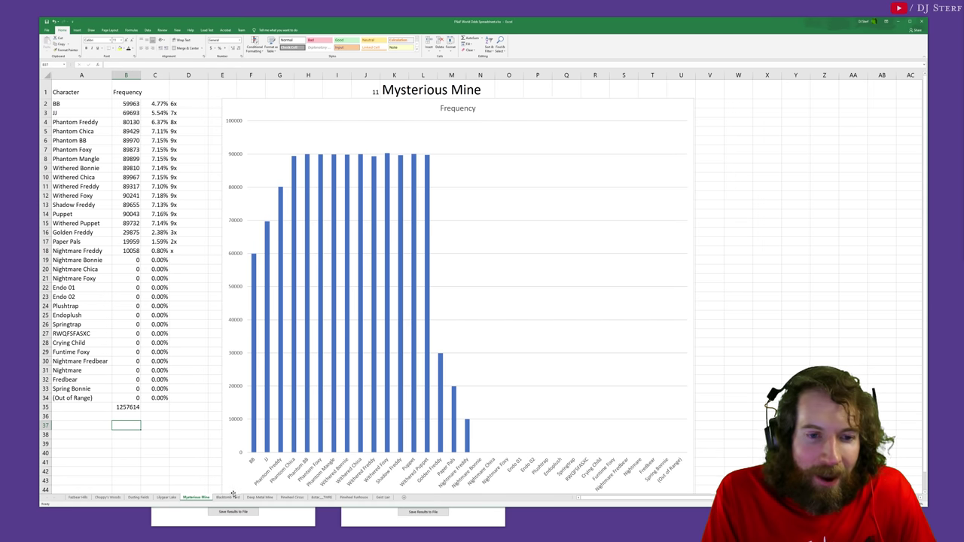
Step: Copy the Blacktomb Yard total again and paste it into Mysterious Mine C36
click(228, 497)
key(ctrl+c)
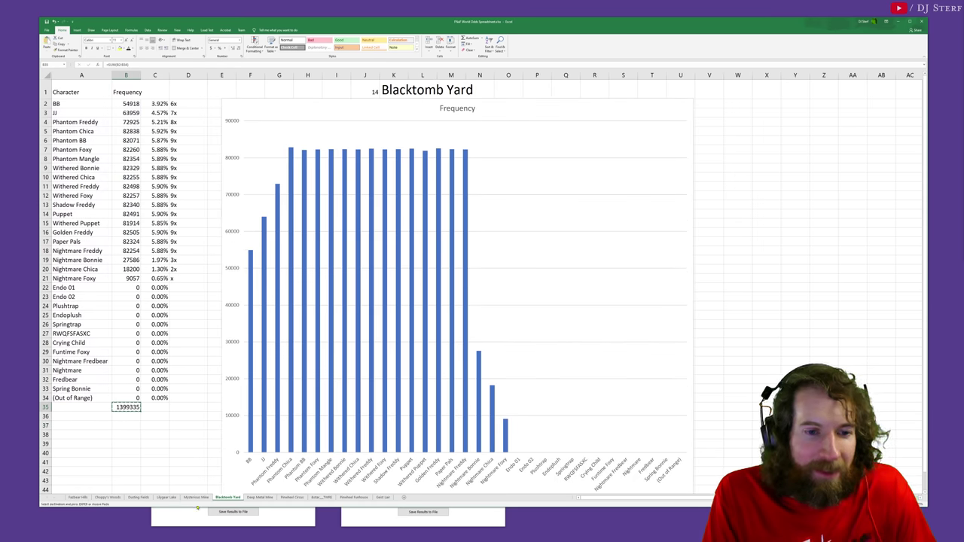
click(195, 497)
click(154, 416)
key(ctrl+v)
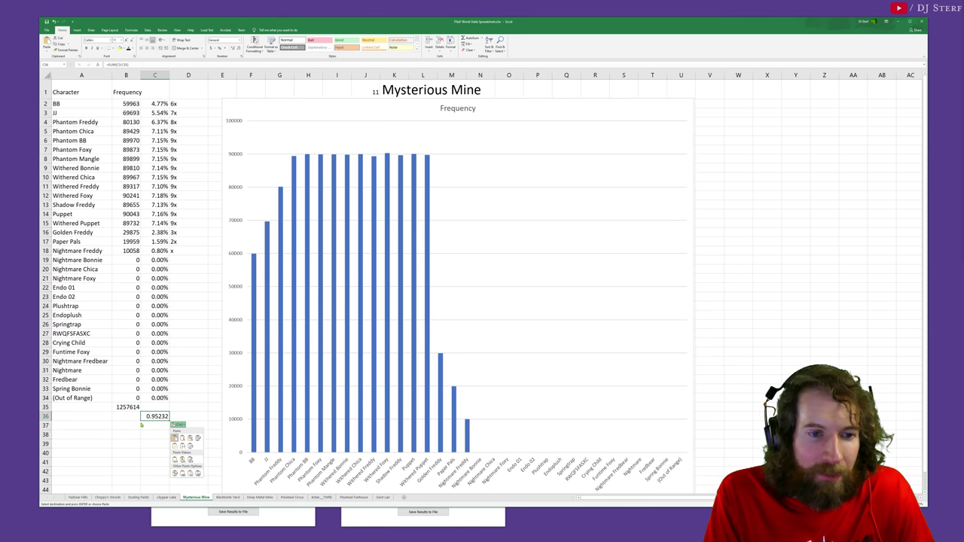
key(Escape)
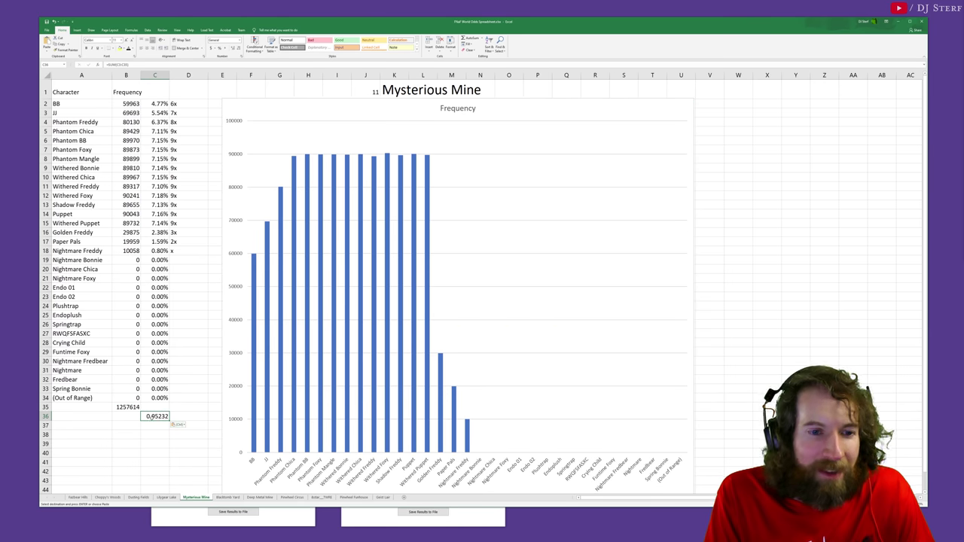
click(228, 497)
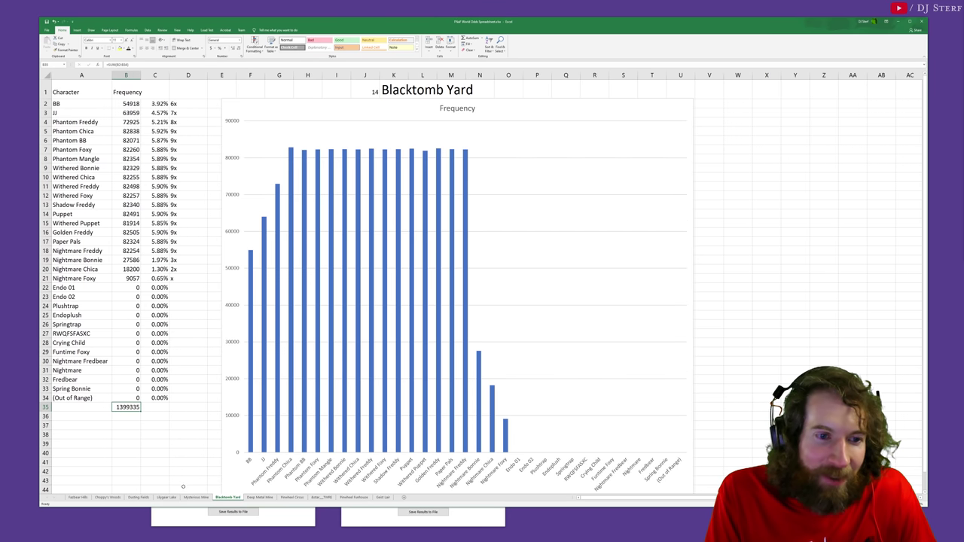
click(196, 497)
click(126, 416)
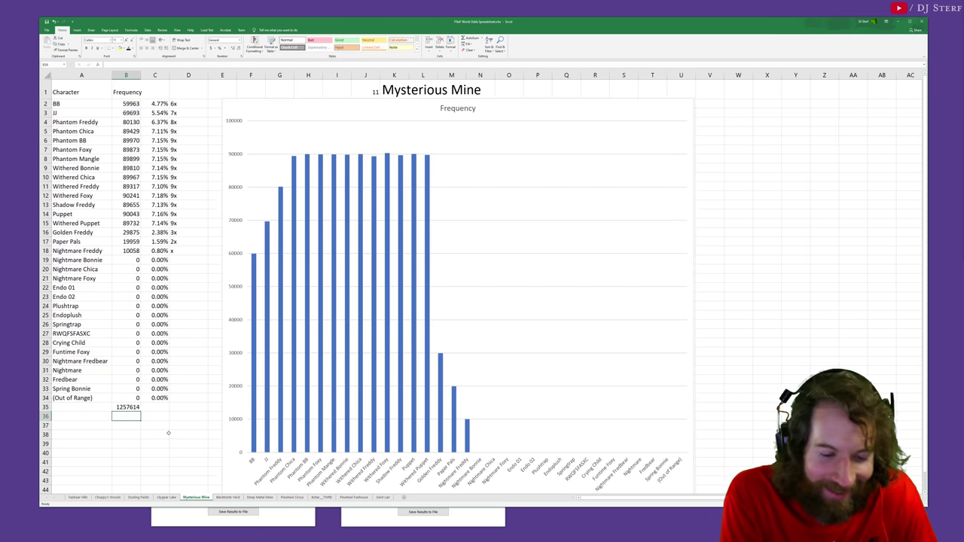
text(=1399335-)
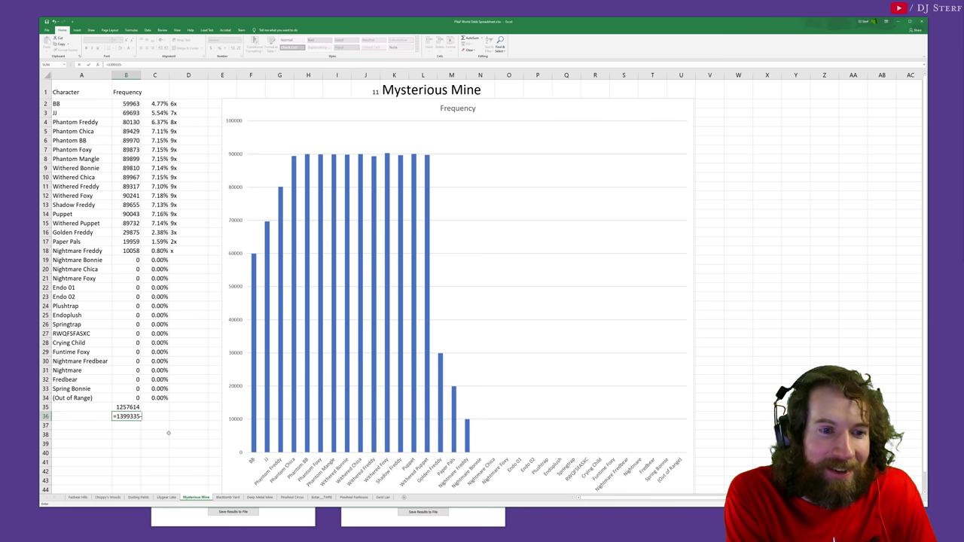
text(1257614)
key(Return)
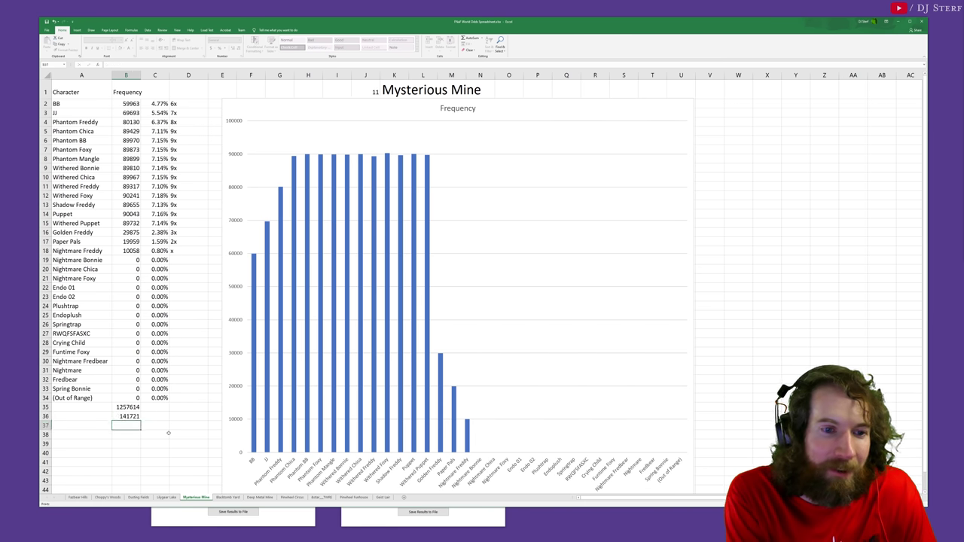
text(=B36/60)
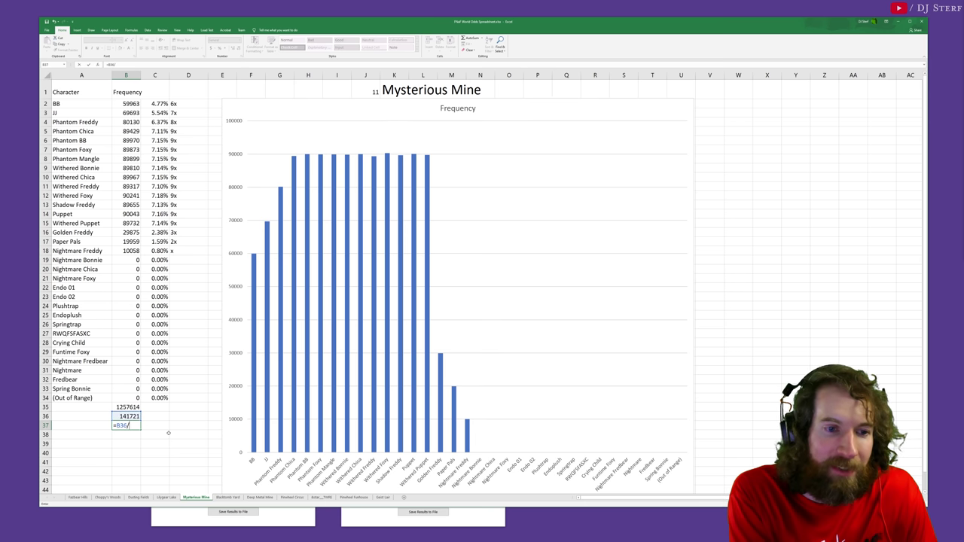
key(Return)
key(Up)
key(Down)
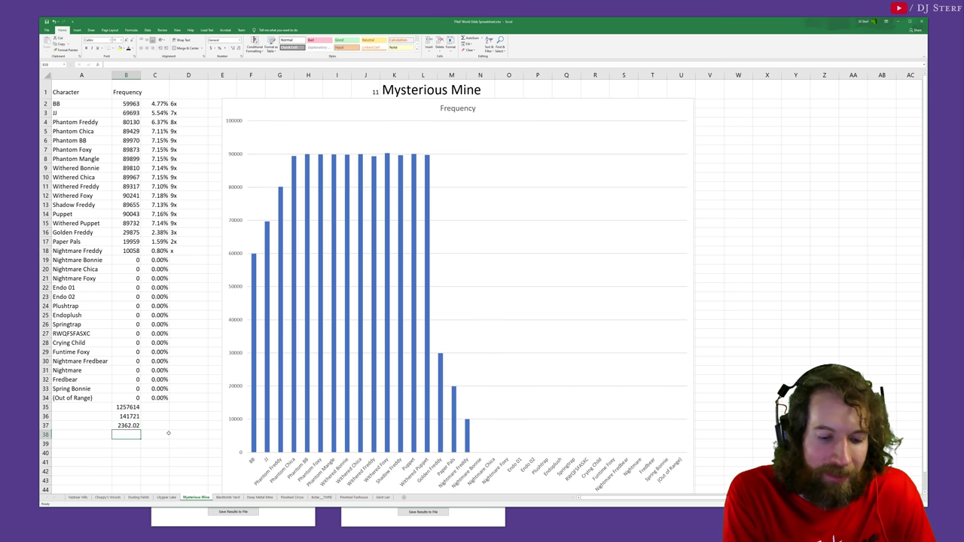
text(=)
key(Up)
text(/60)
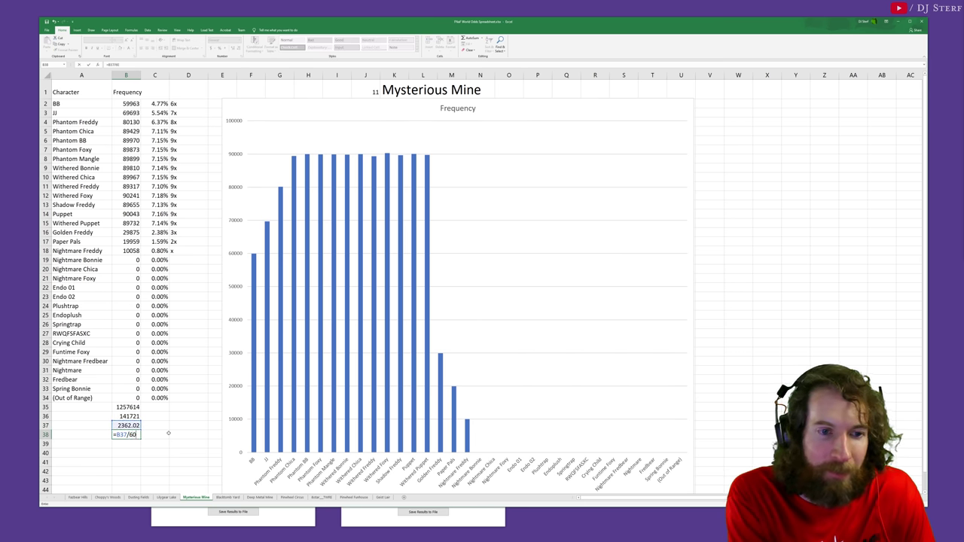
key(Return)
Step: Clear the temporary calculations in B36:B38
key(Up)
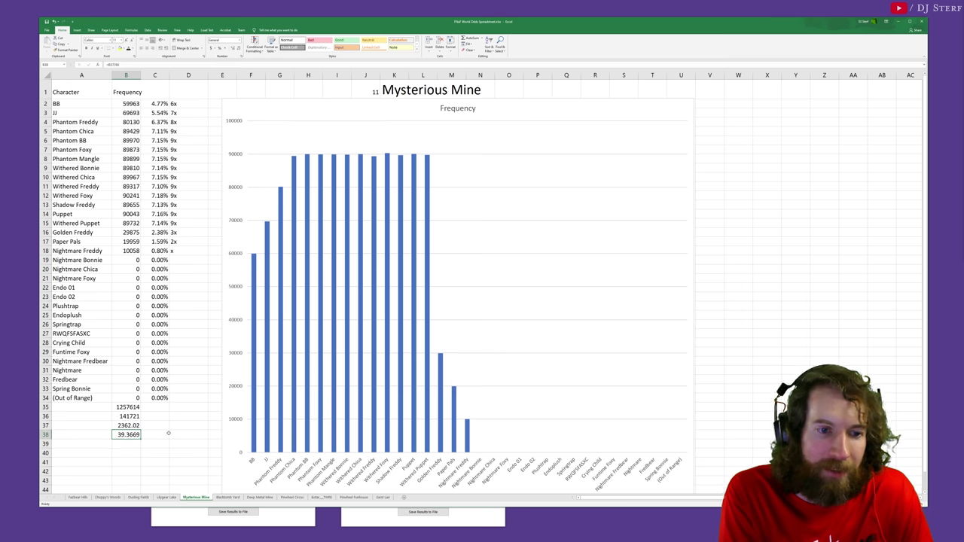
key(Down)
key(Up)
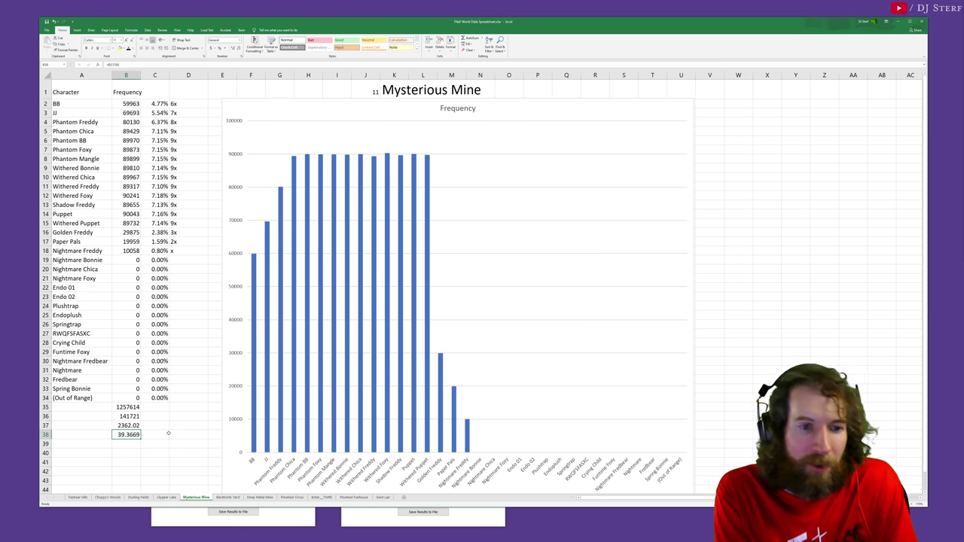
key(shift+Up)
key(shift+Up)
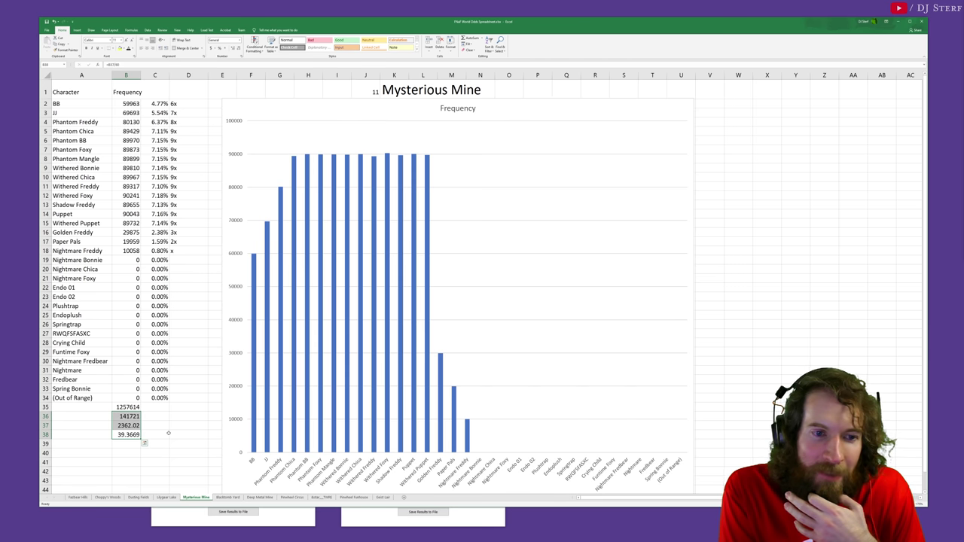
key(Delete)
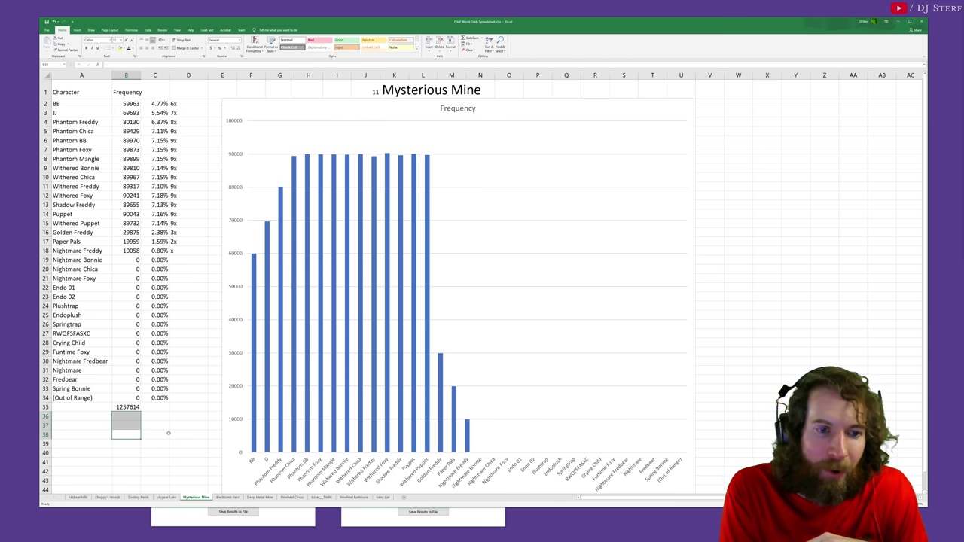
click(170, 498)
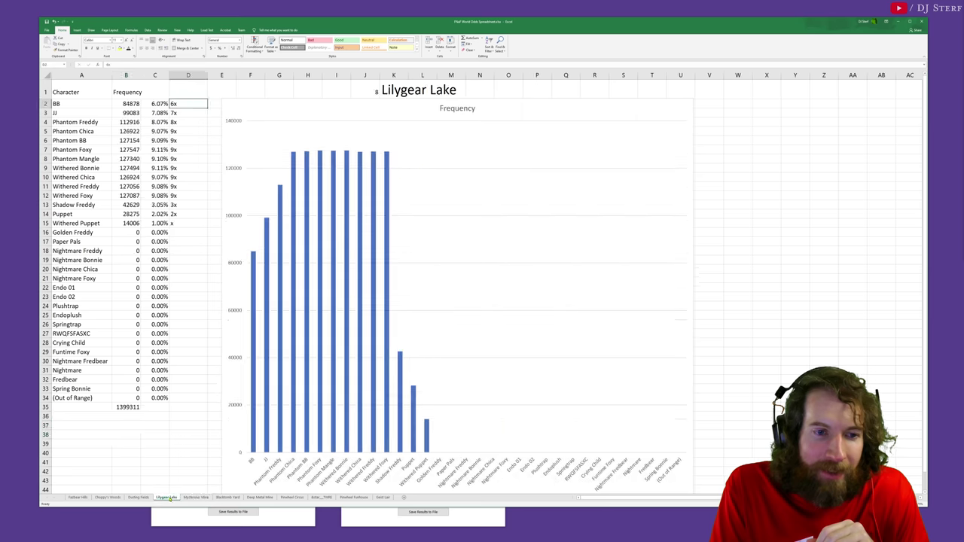
Step: Compare the Blacktomb Yard, Mysterious Mine, Lilygear Lake and Dusting Fields sheets, checking the Mysterious Mine total in B35
click(226, 498)
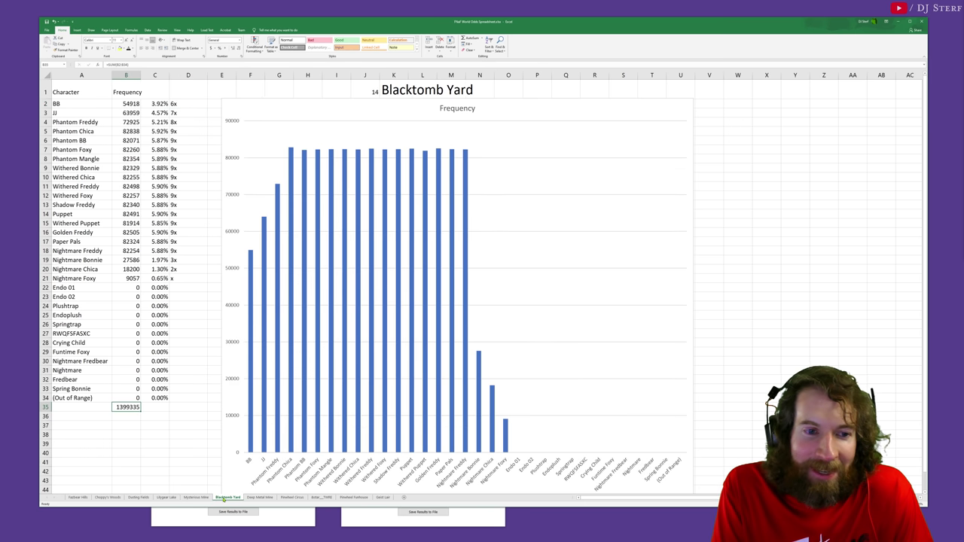
click(196, 497)
click(166, 498)
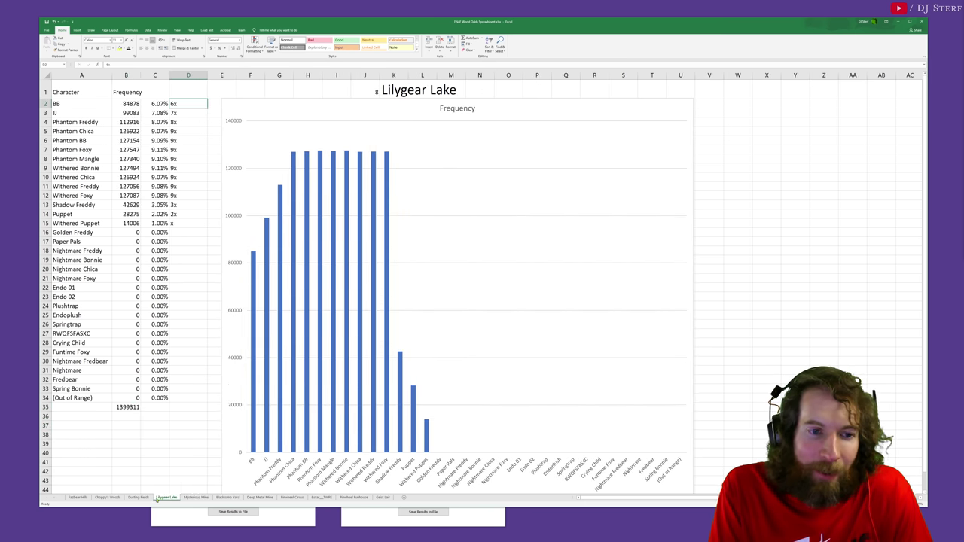
click(138, 498)
click(167, 498)
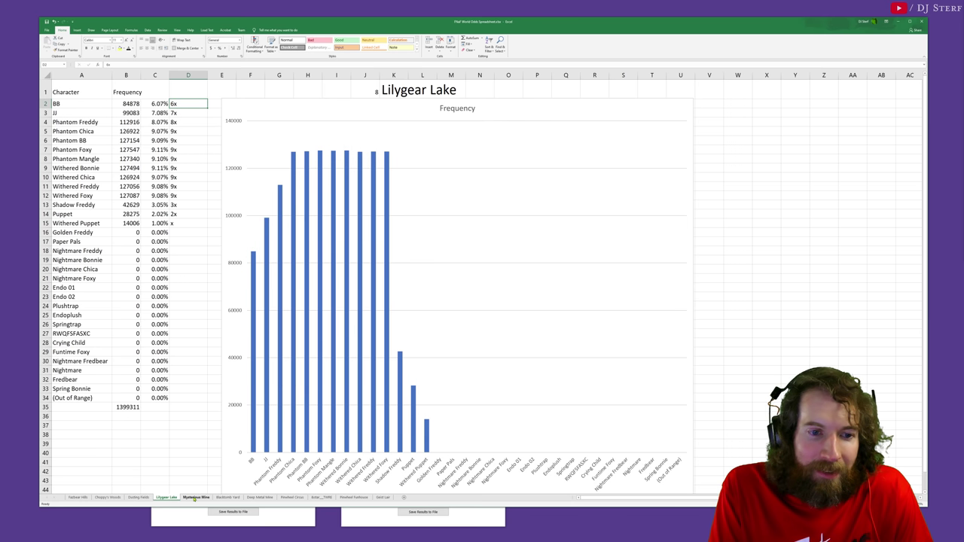
click(196, 498)
click(226, 498)
click(167, 498)
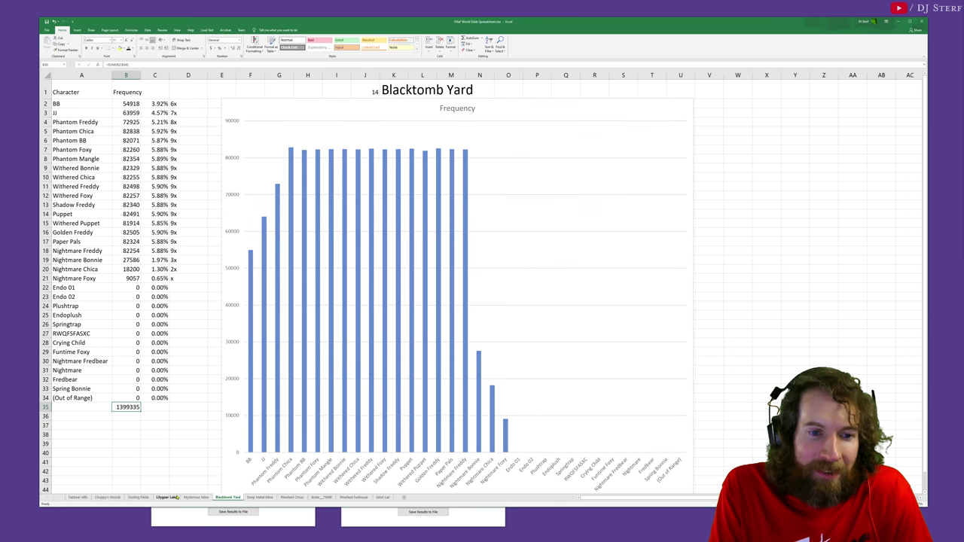
click(195, 498)
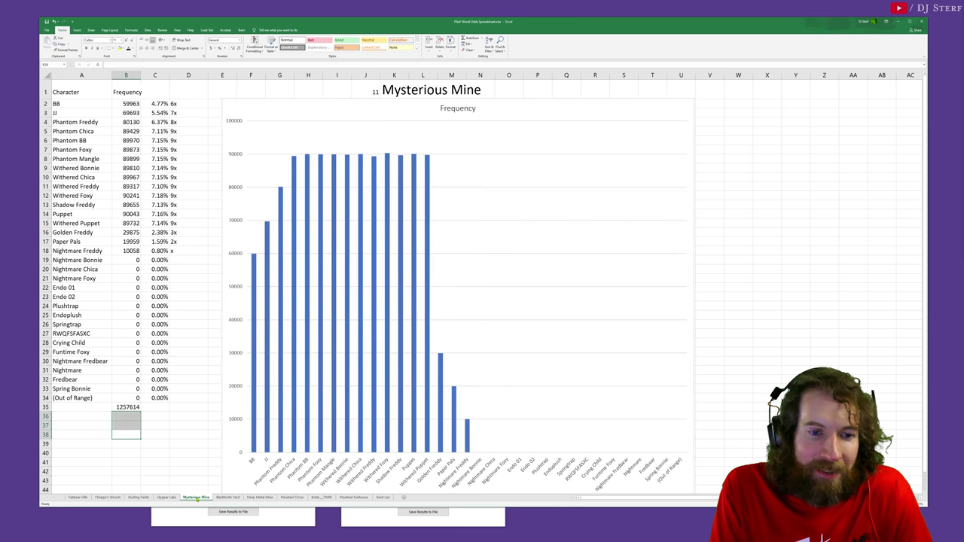
click(127, 406)
Step: Browse Pinwheel Circus through Geist Lair, ending on the Pinwheel Funhouse sheet
click(291, 497)
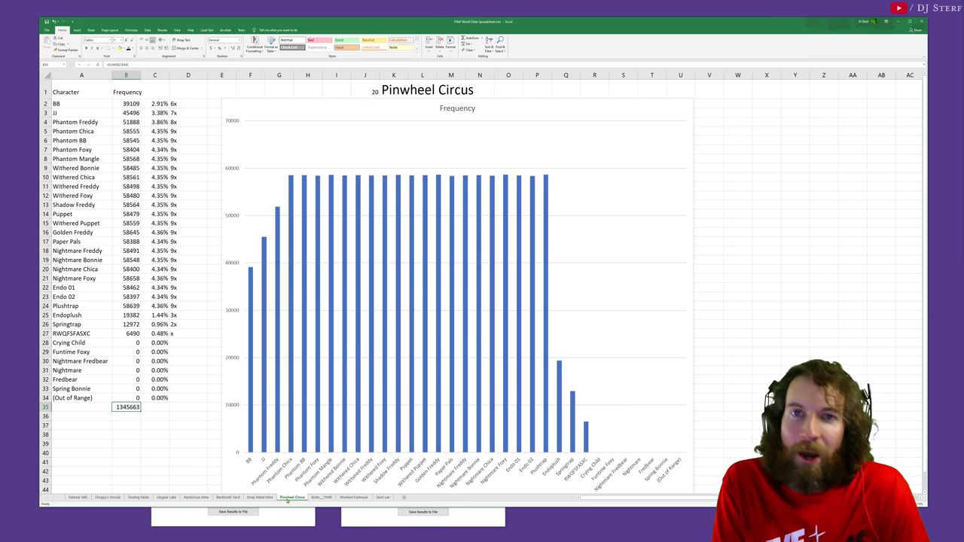
click(326, 498)
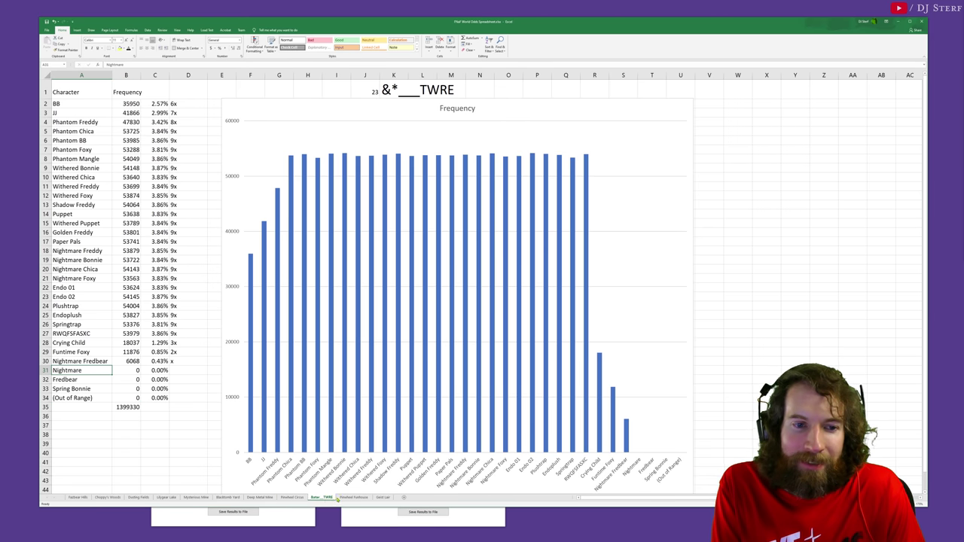
click(344, 499)
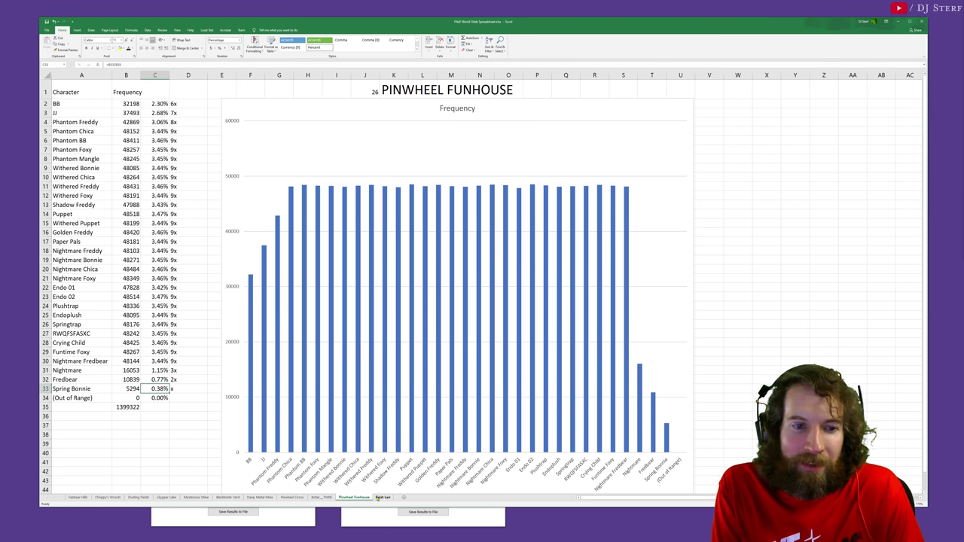
click(376, 498)
click(353, 498)
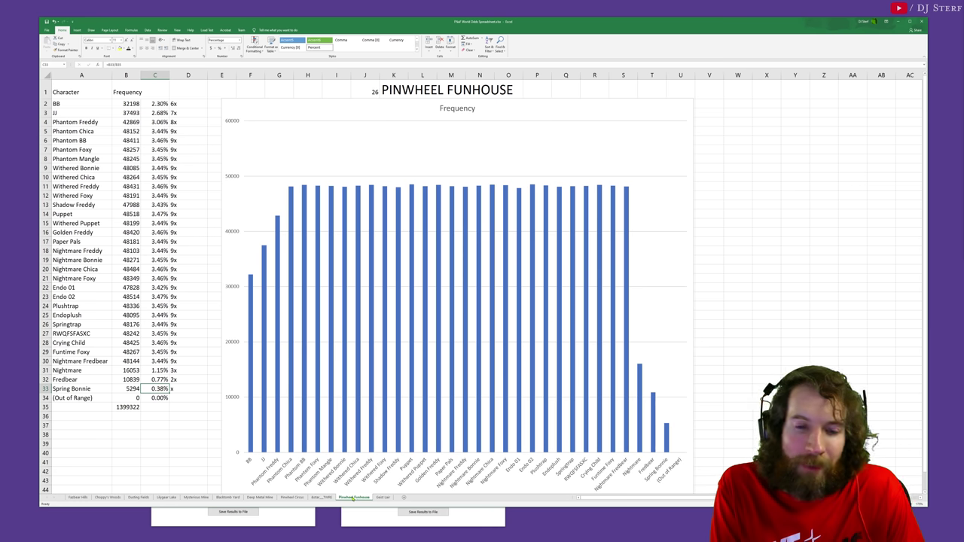
click(322, 498)
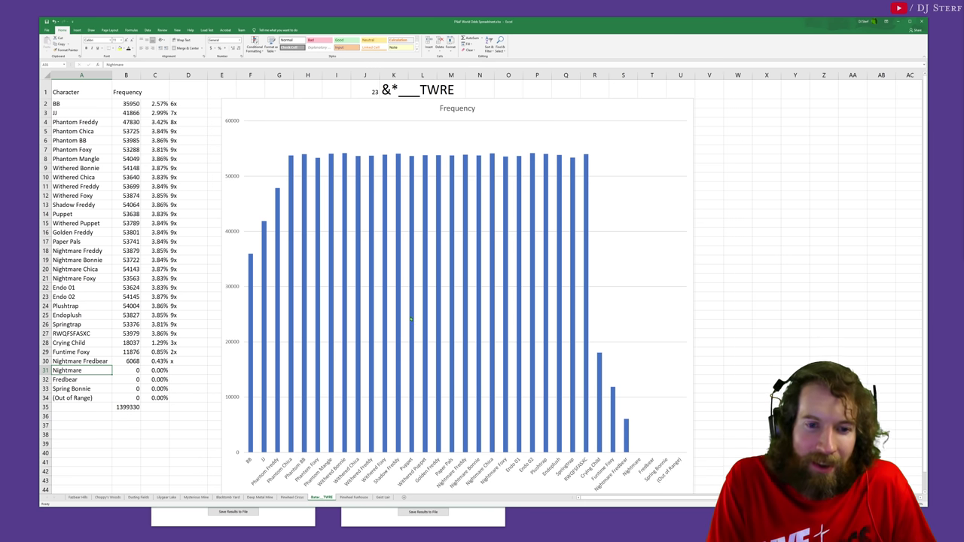
key(ctrl+Page_Down)
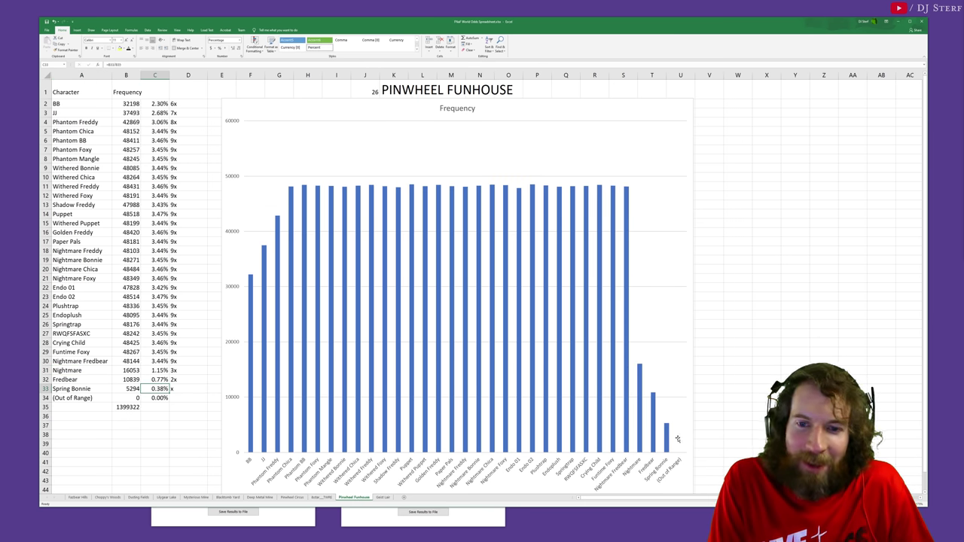